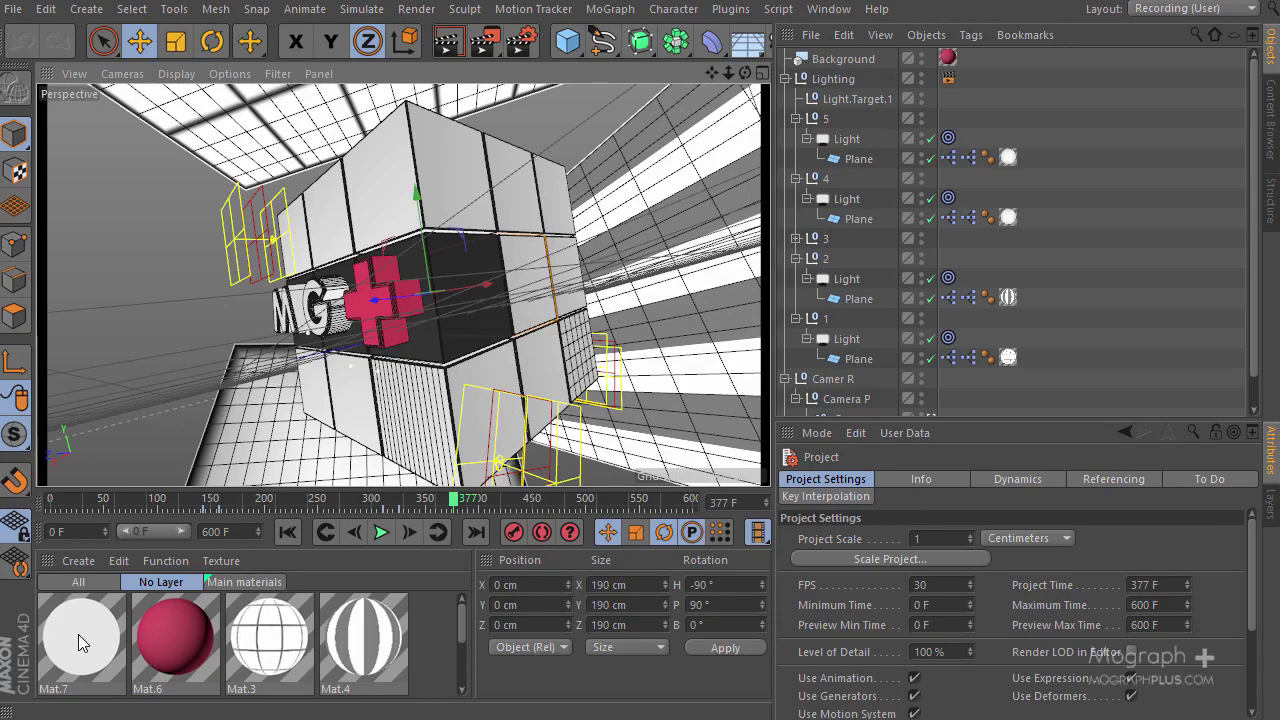
Replace the striped material on light 2's plane with Mat.5 and test-render the perspective view
left_click_drag(79, 641, 1004, 302)
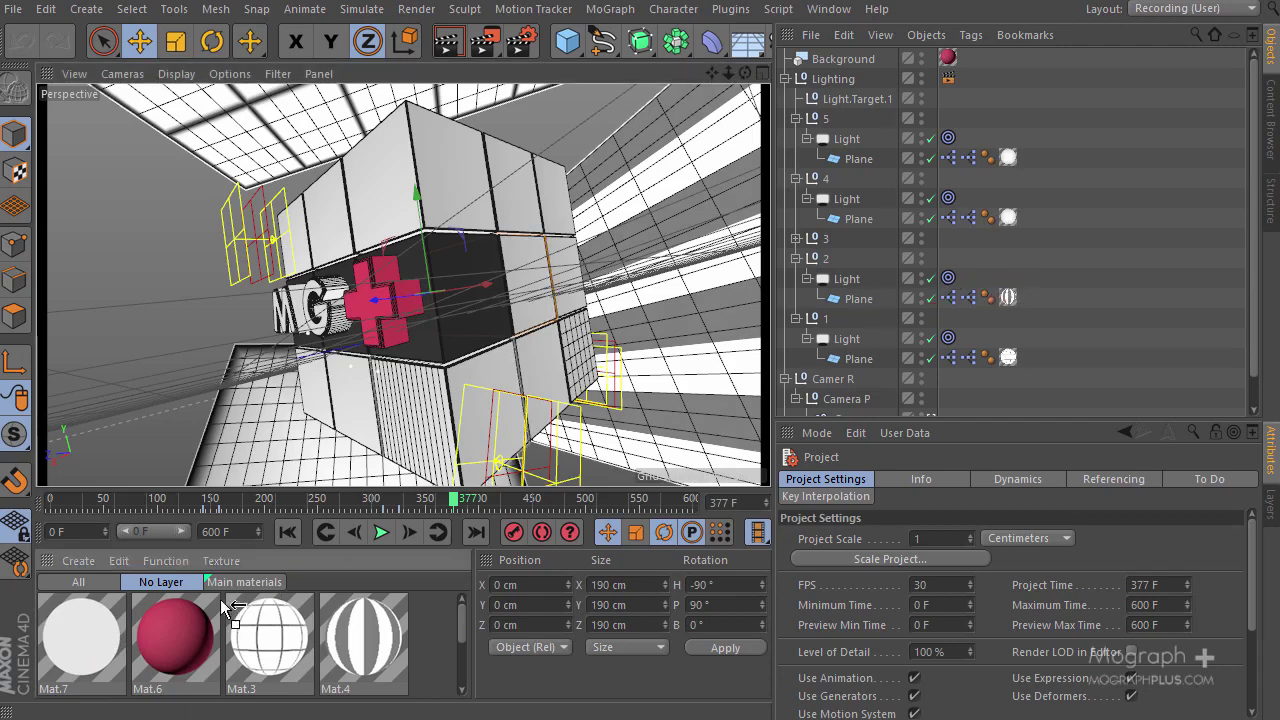
scroll(128, 628, "down", 3)
left_click_drag(124, 628, 1006, 296)
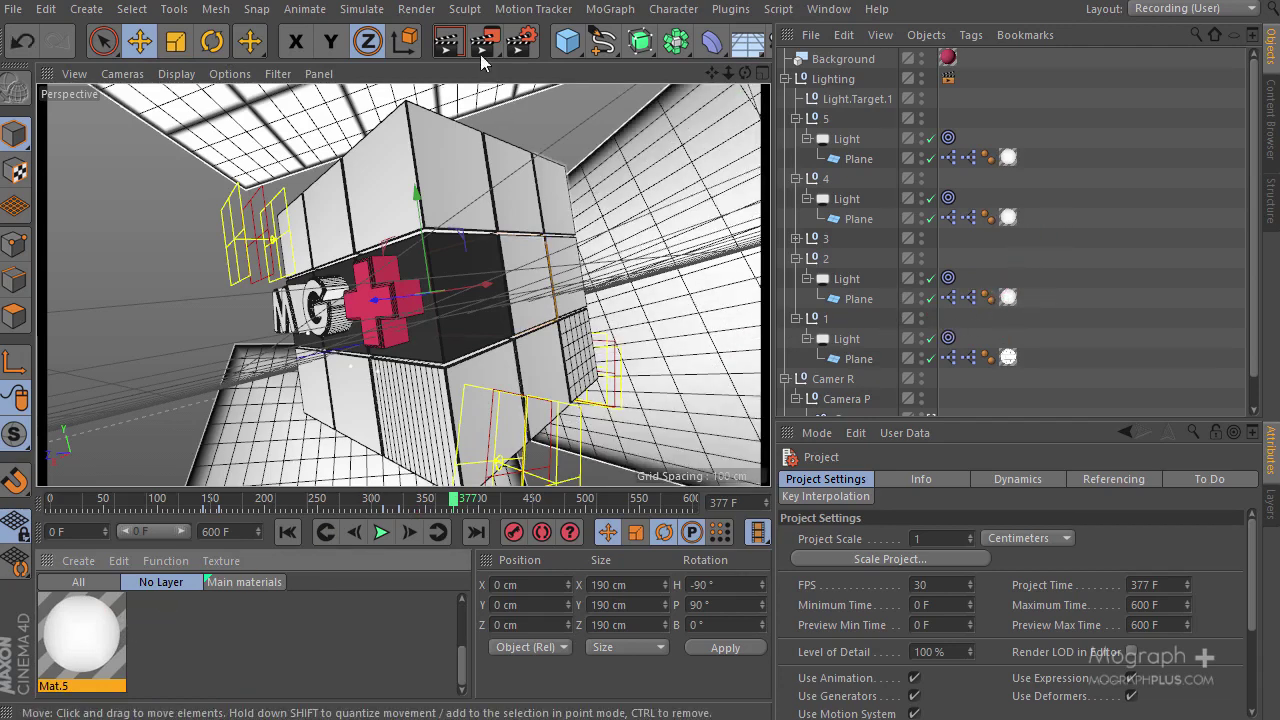
left_click(449, 40)
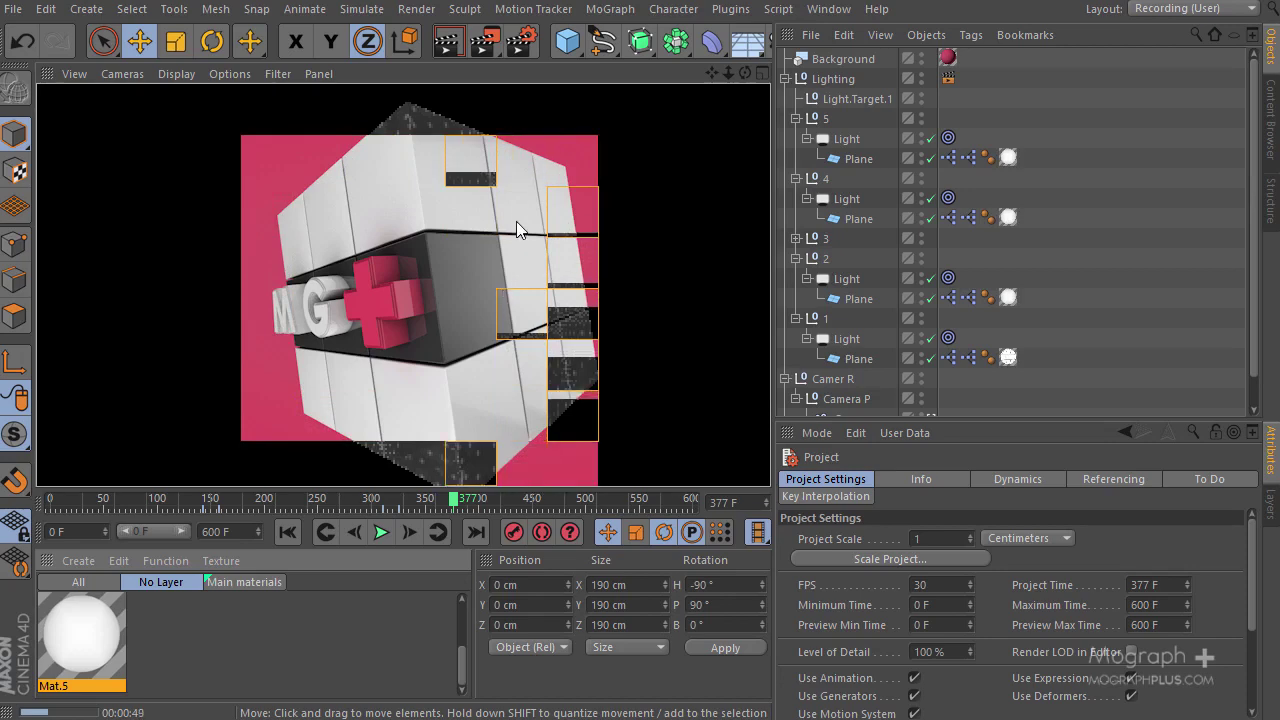
left_click(536, 201)
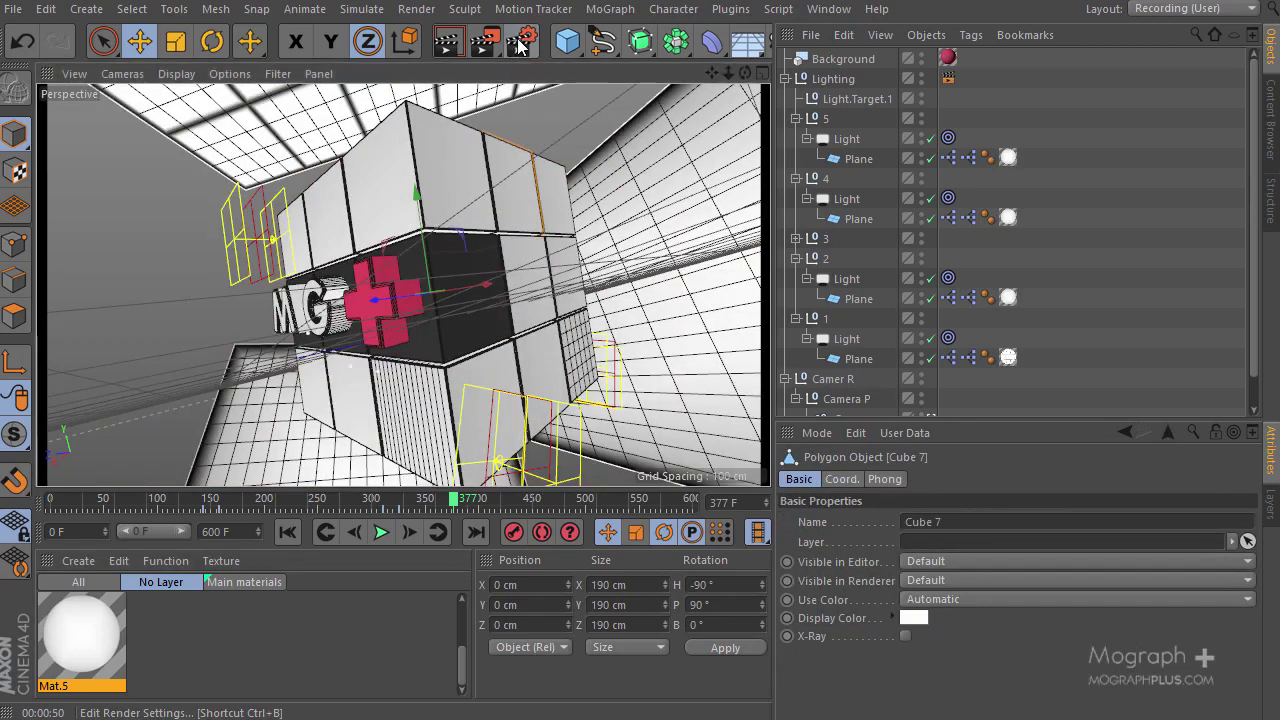
Add Diffuse and Reflection passes to the Multi-Pass section of the render settings
left_click(521, 40)
left_click_drag(467, 60, 458, 84)
left_click(344, 184)
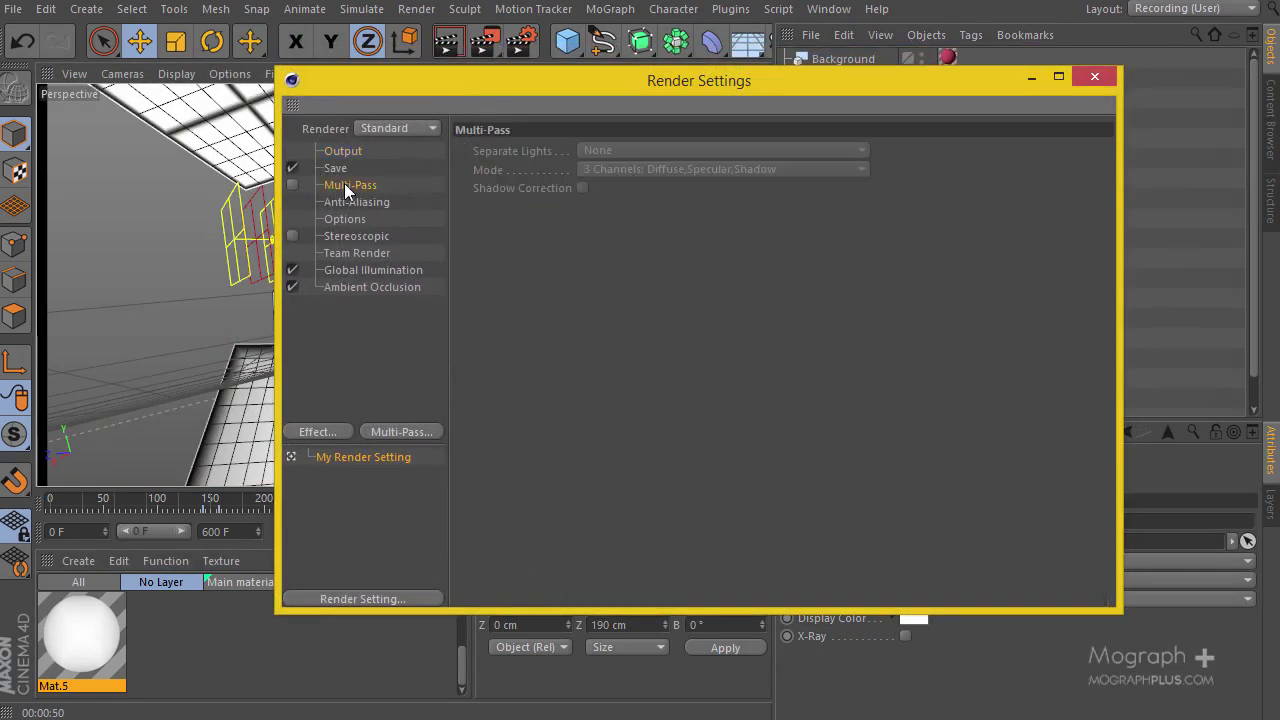
right_click(344, 183)
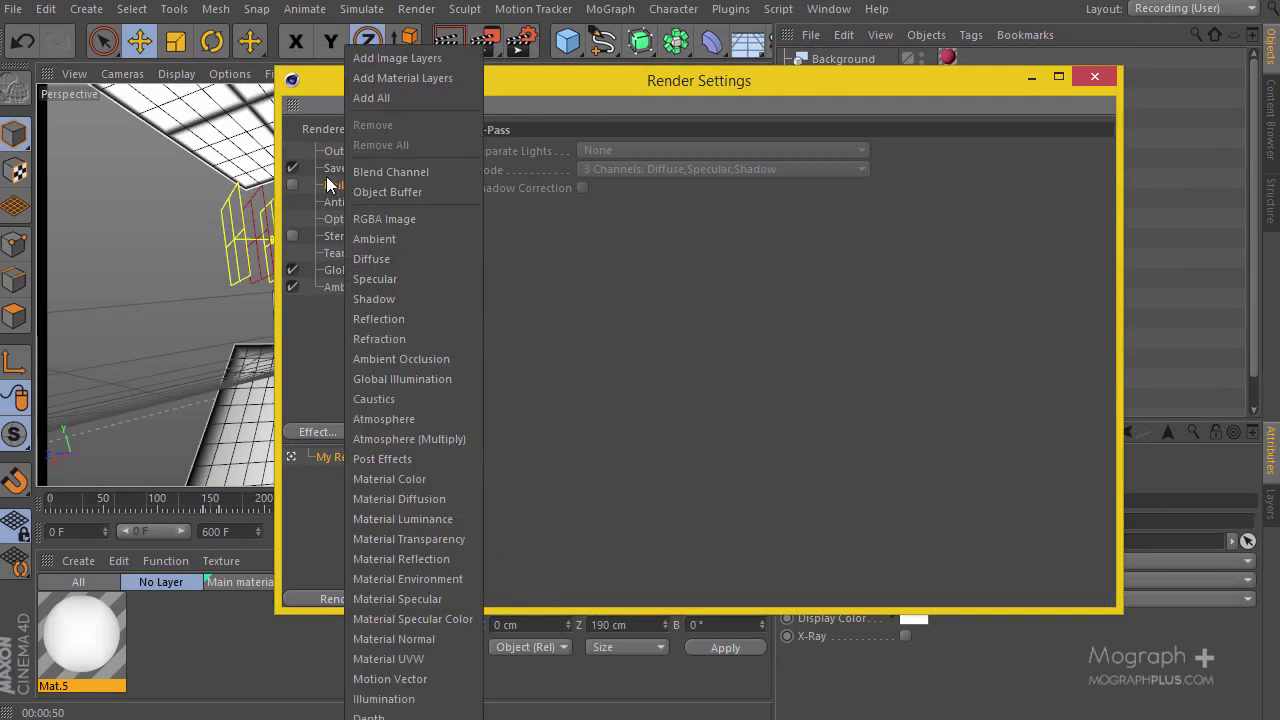
left_click(405, 257)
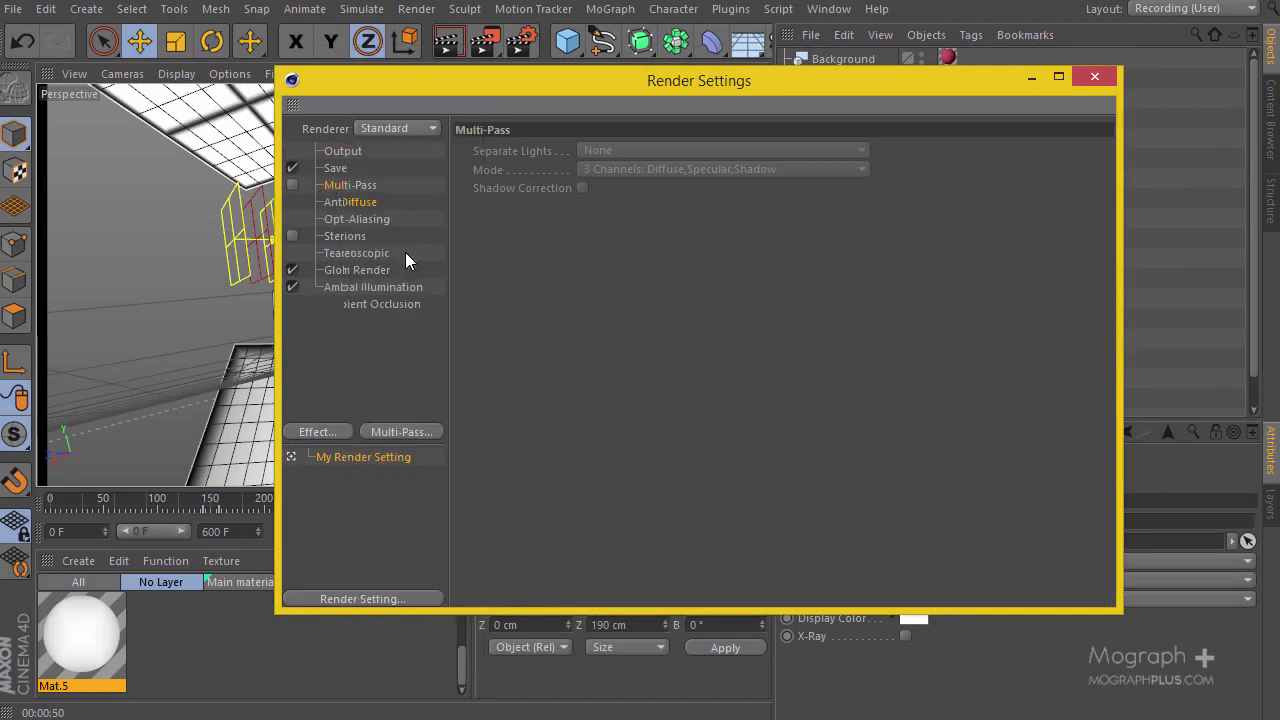
right_click(366, 192)
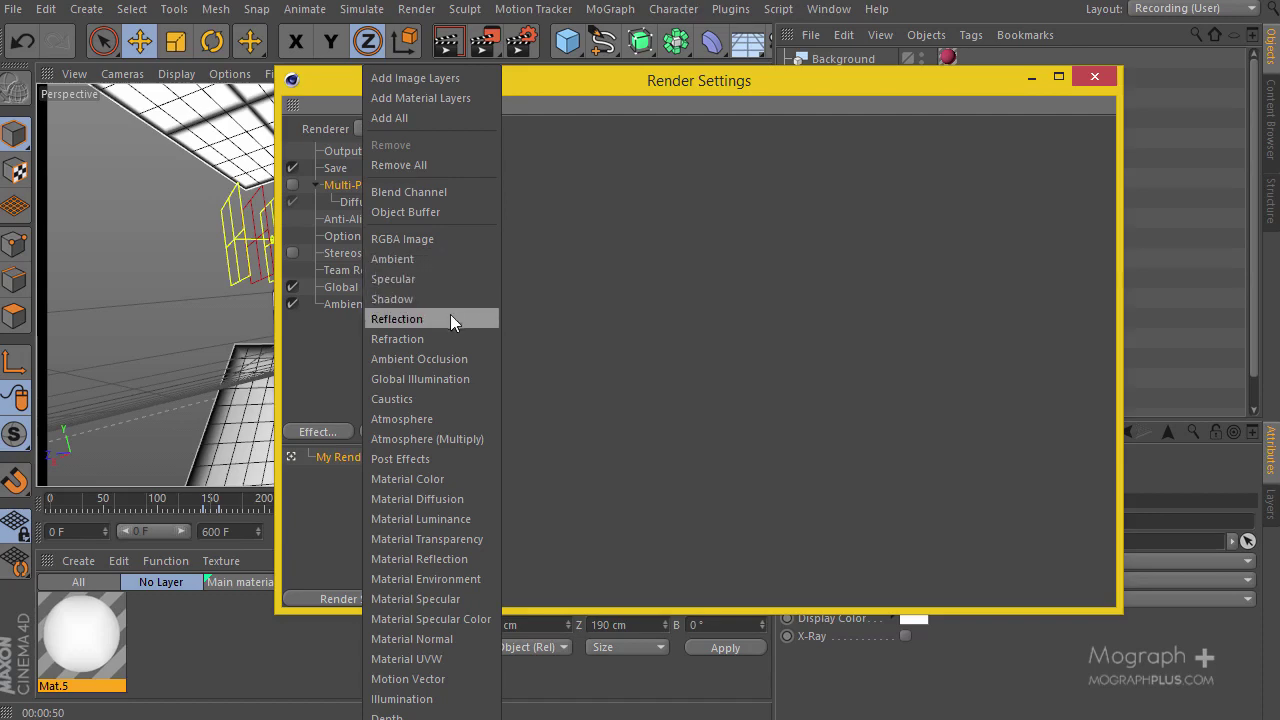
left_click(450, 315)
Add Ambient Occlusion and Global Illumination passes to the Multi-Pass list
right_click(373, 189)
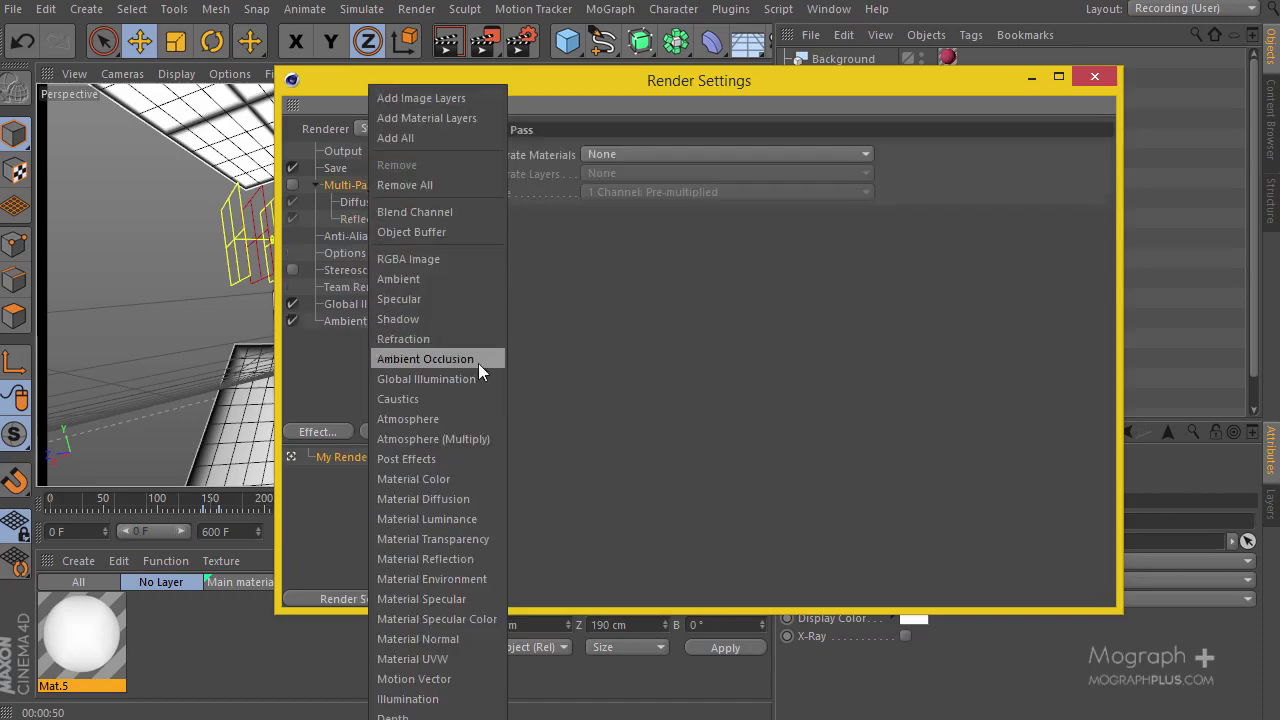
left_click(473, 359)
right_click(338, 170)
left_click(336, 170)
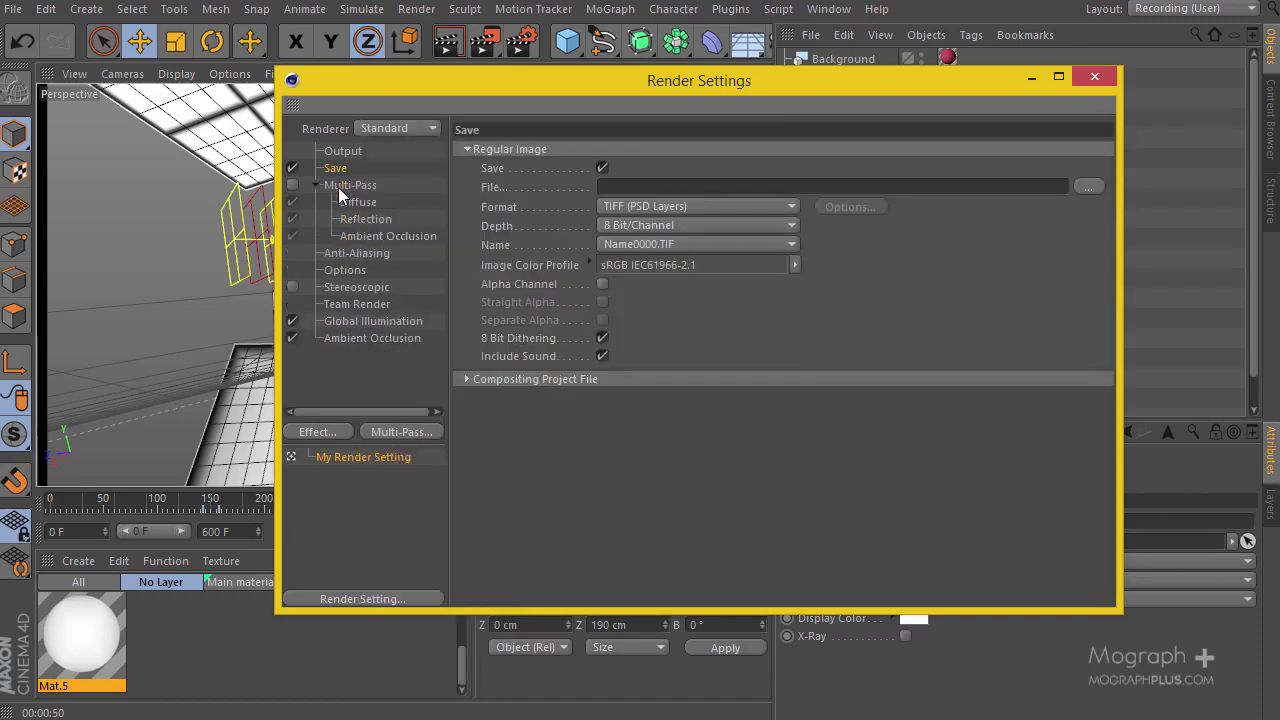
right_click(348, 186)
left_click(440, 379)
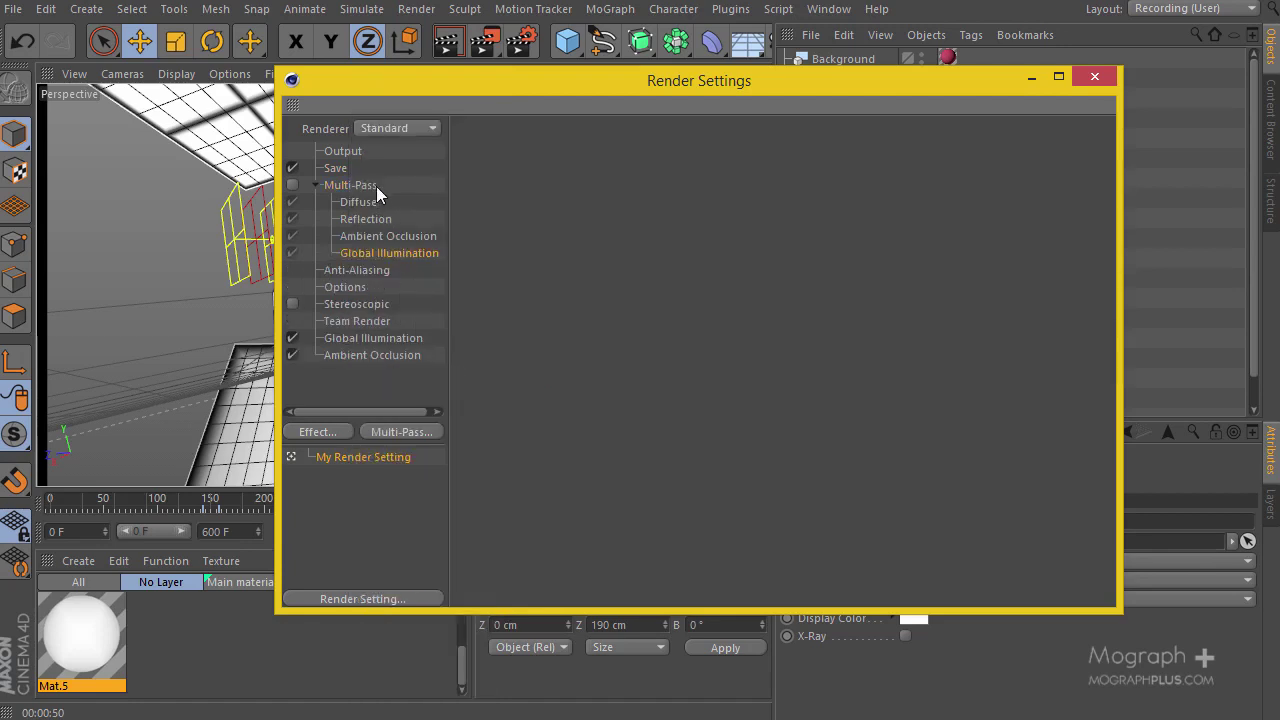
Add Depth and Shadow passes to the Multi-Pass list and place Shadow above Depth
right_click(366, 188)
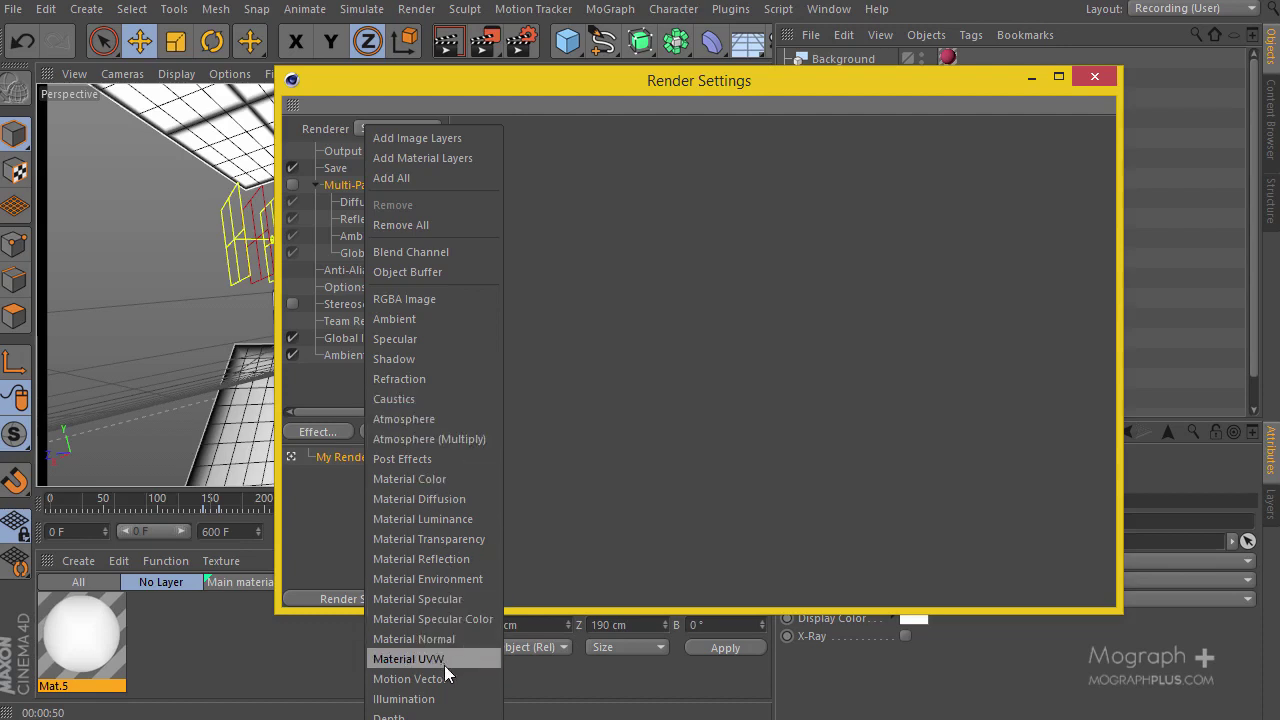
left_click(449, 716)
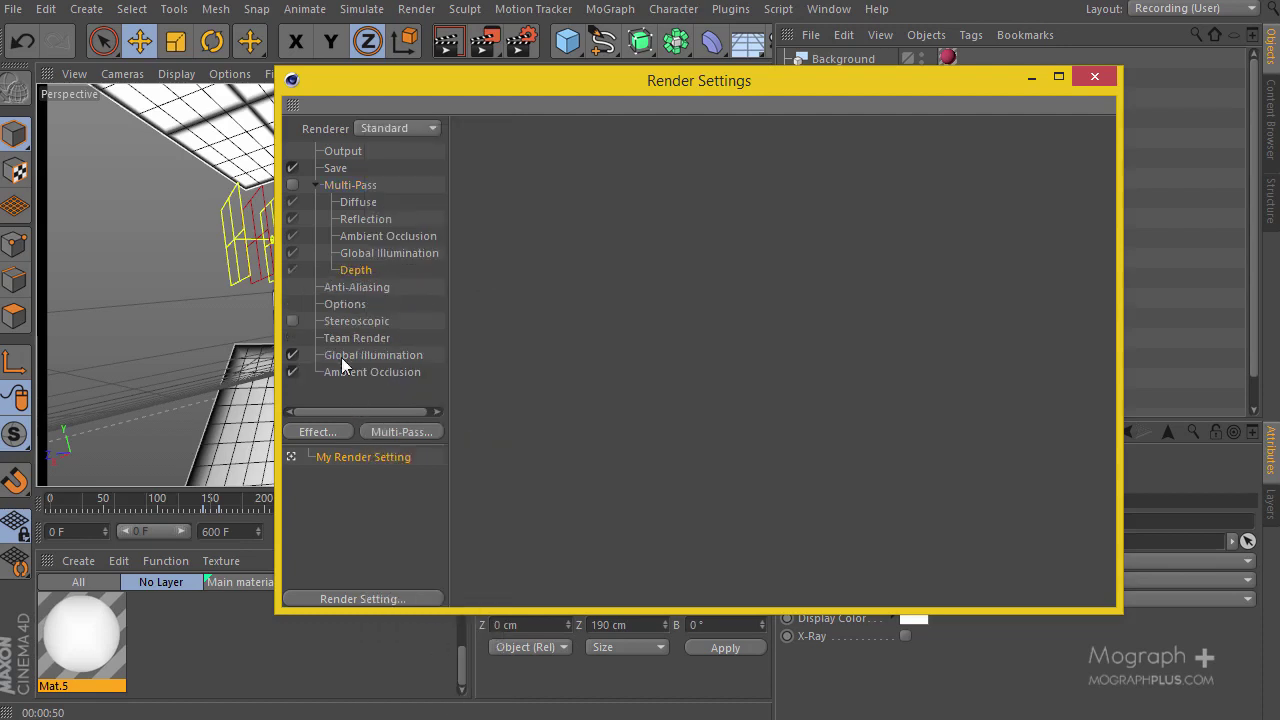
right_click(340, 182)
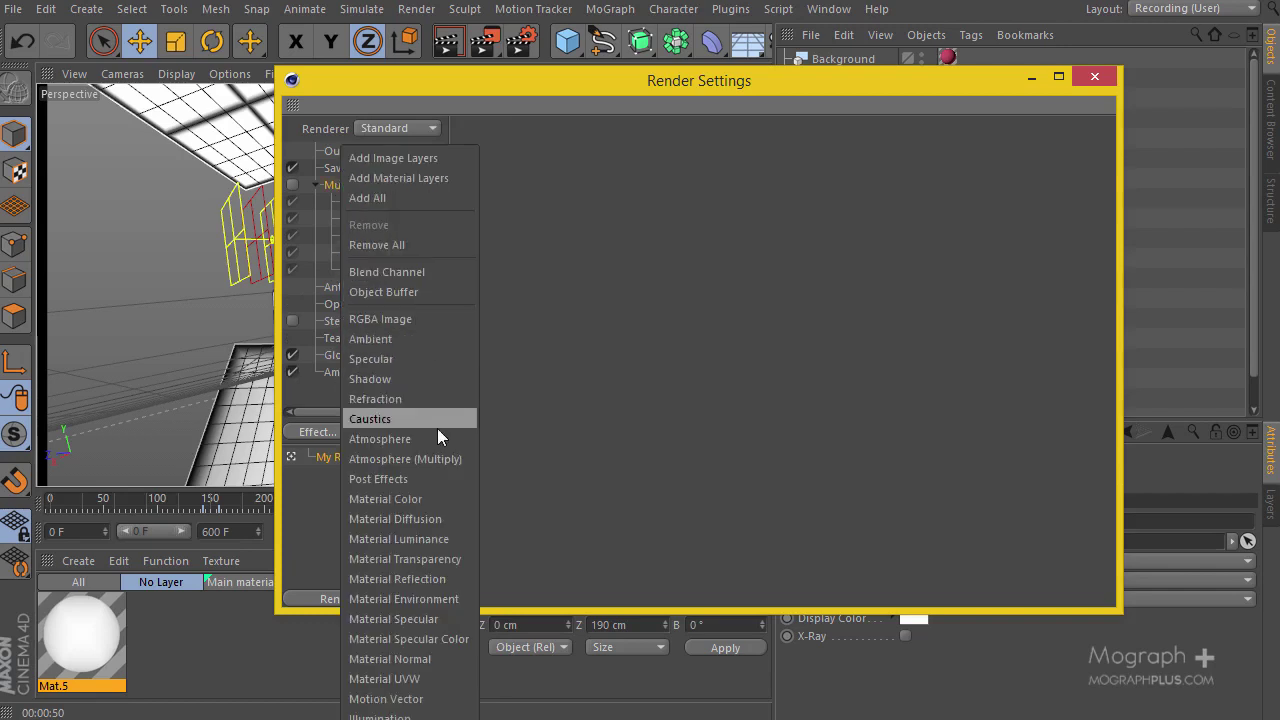
left_click(436, 379)
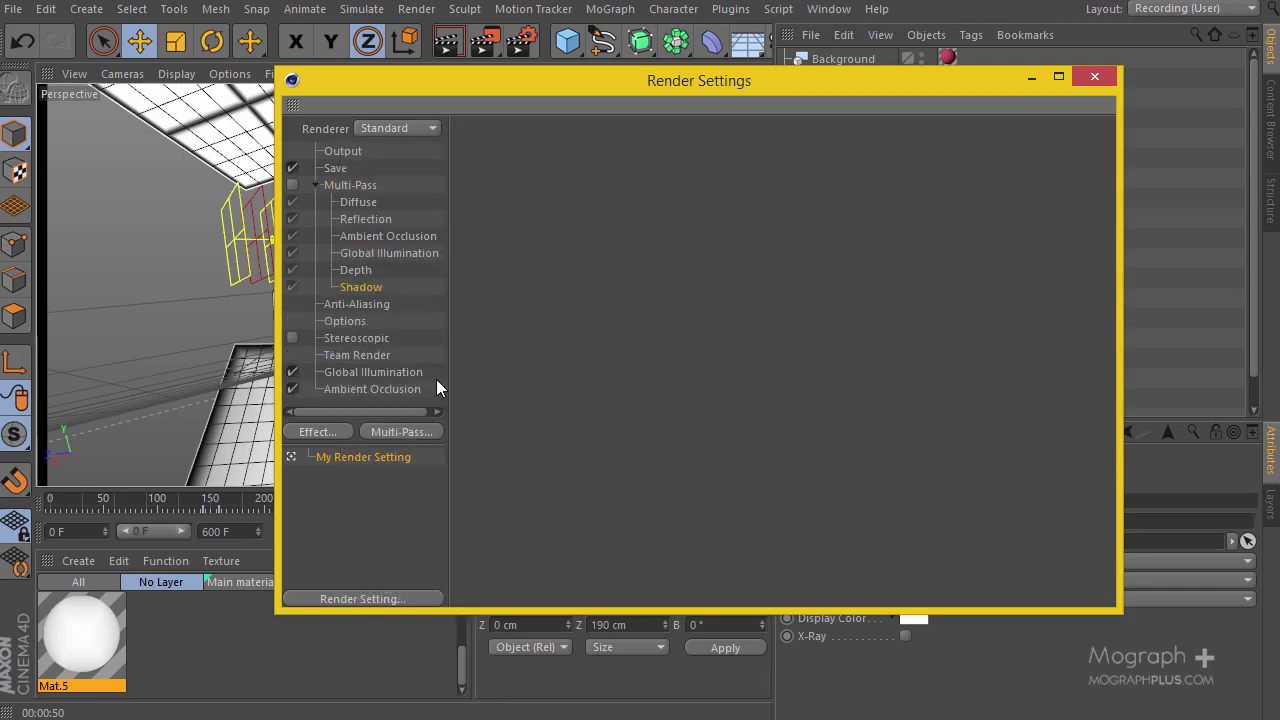
left_click_drag(362, 287, 381, 268)
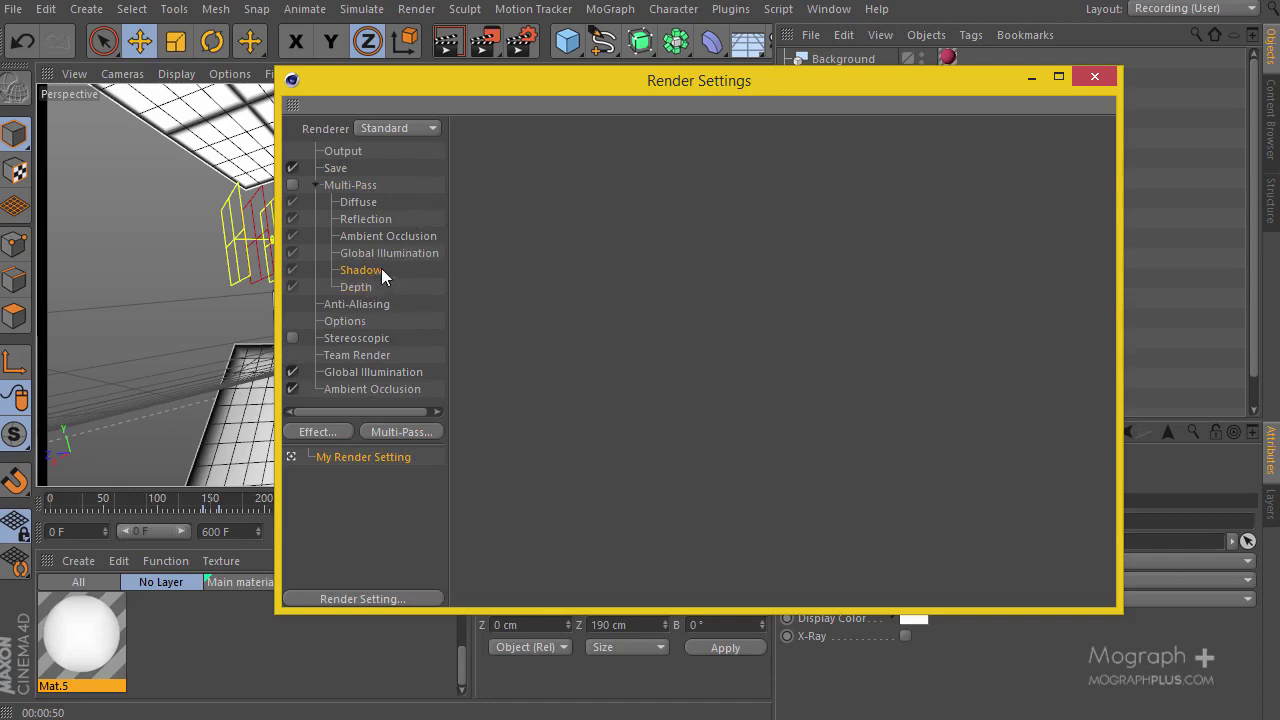
Enable Multi-Pass rendering, disable saving, and close the render settings after checking the output options
right_click(355, 182)
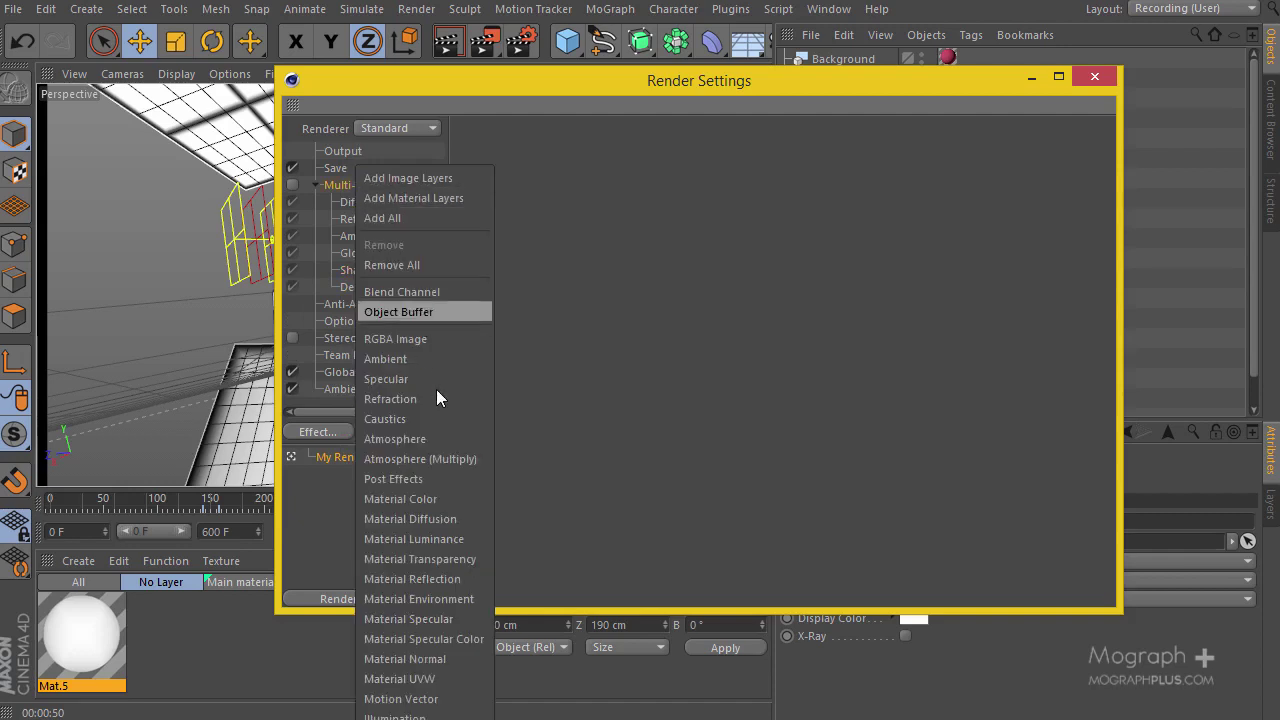
left_click(786, 232)
left_click(293, 186)
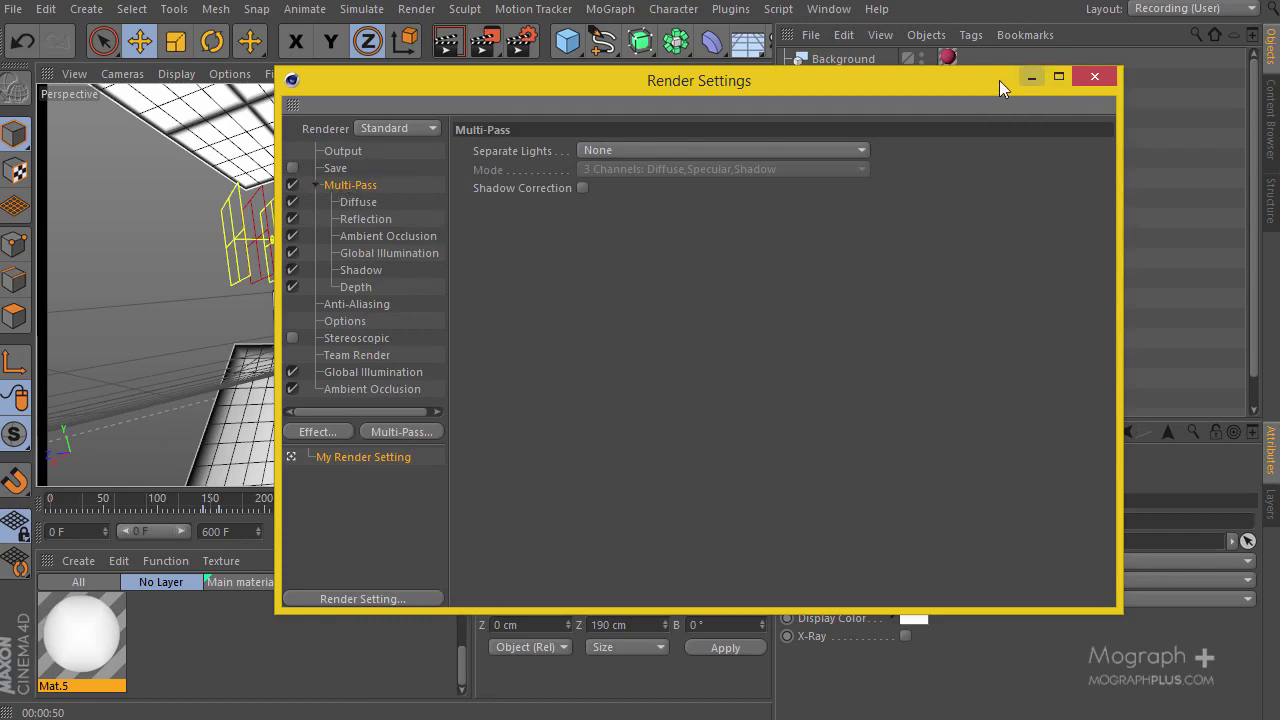
left_click_drag(999, 80, 929, 95)
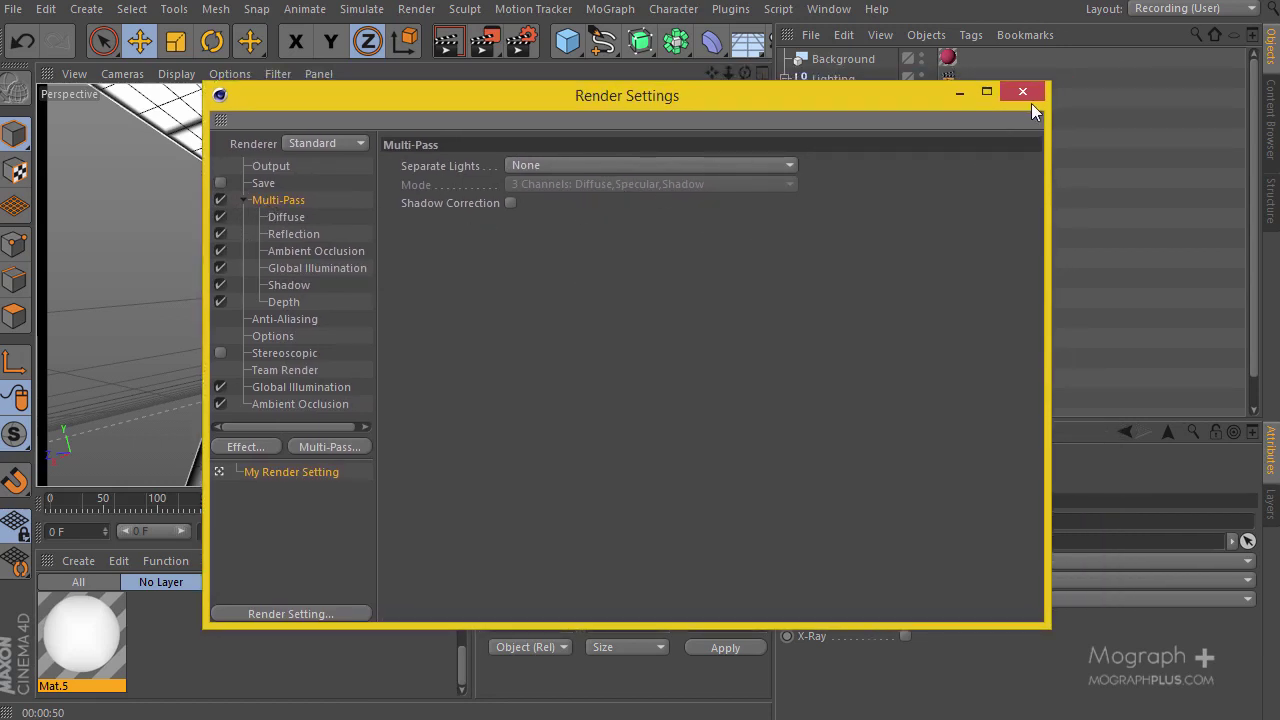
left_click(285, 167)
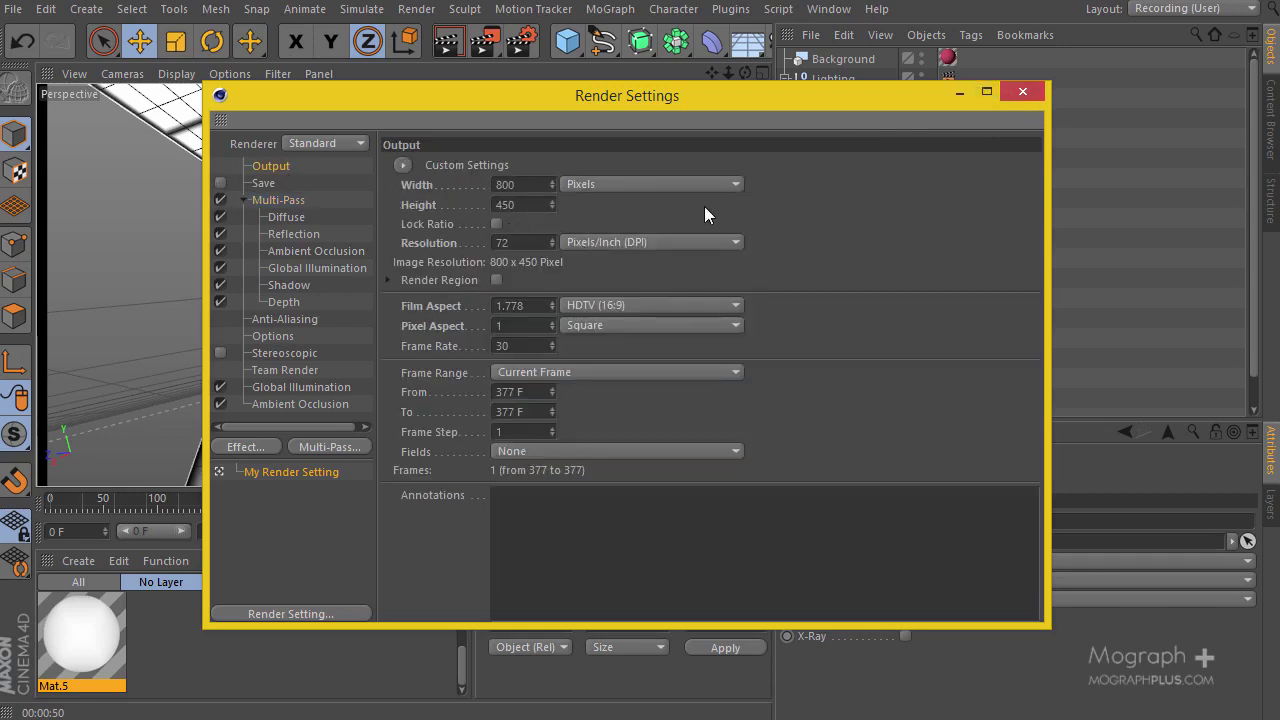
left_click(1023, 92)
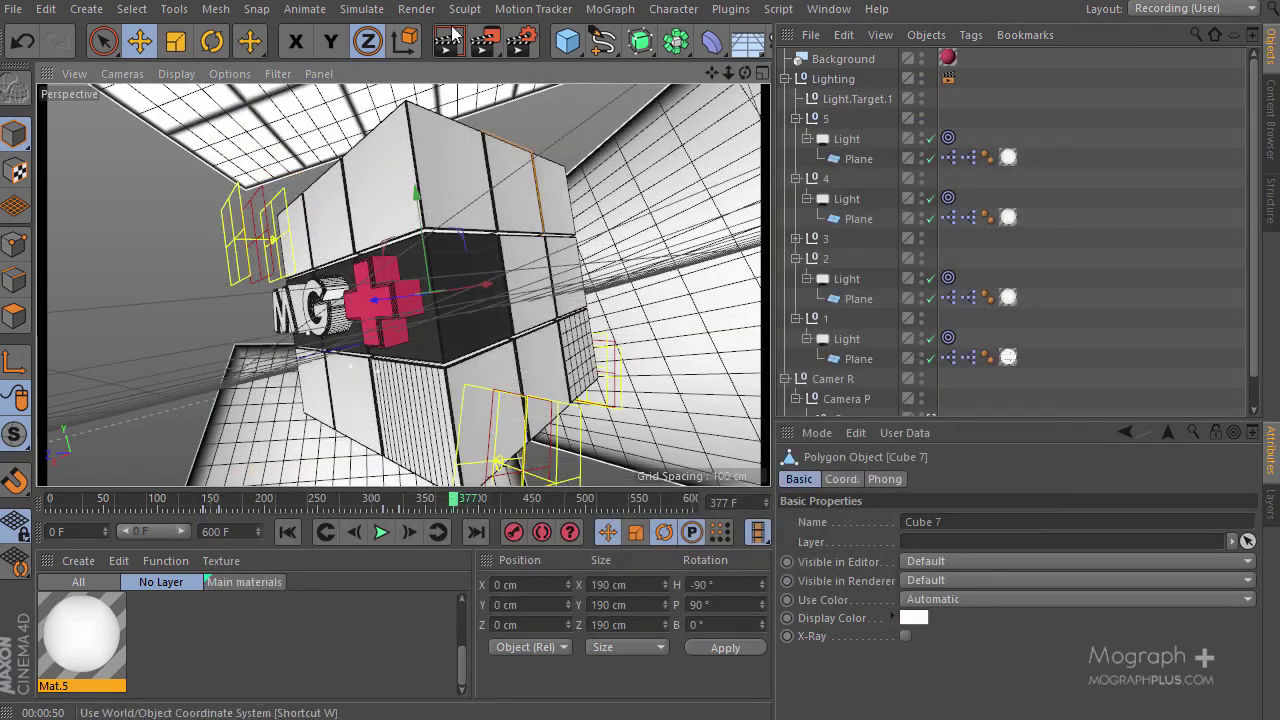
Collapse the Lighting group and render the current frame to the Picture Viewer
left_click(787, 79)
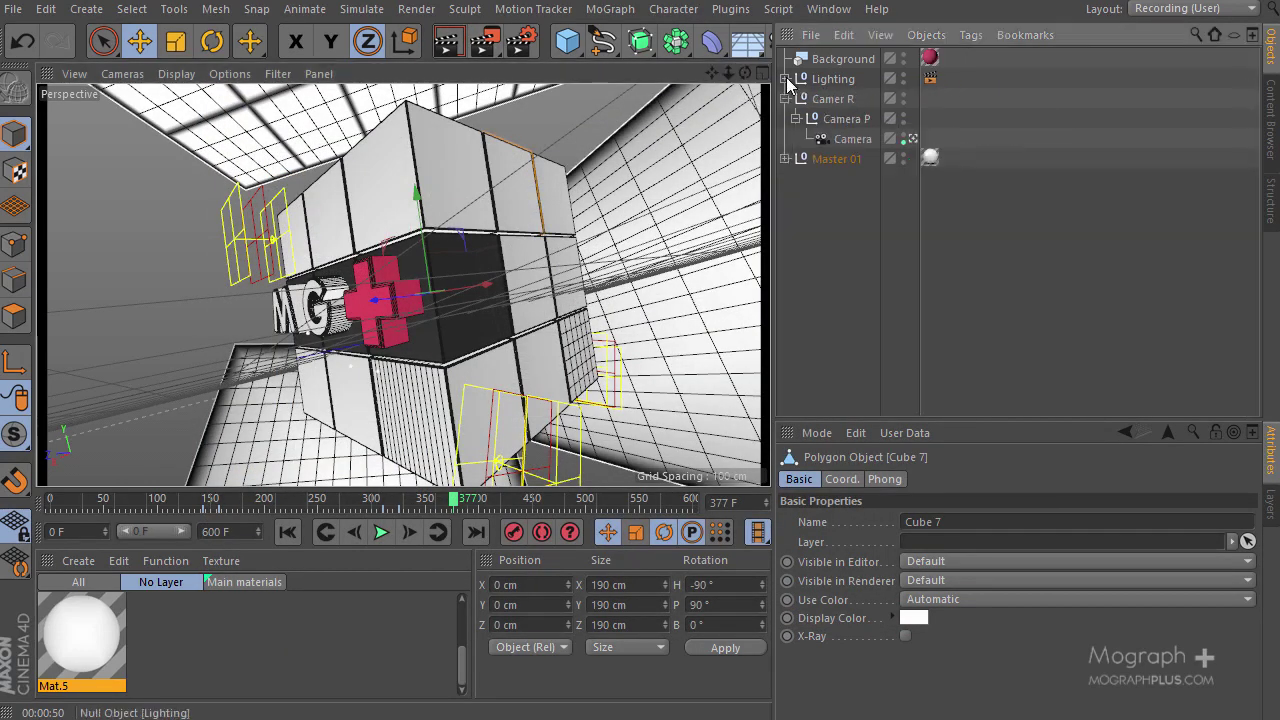
left_click(904, 74)
key("shift+r")
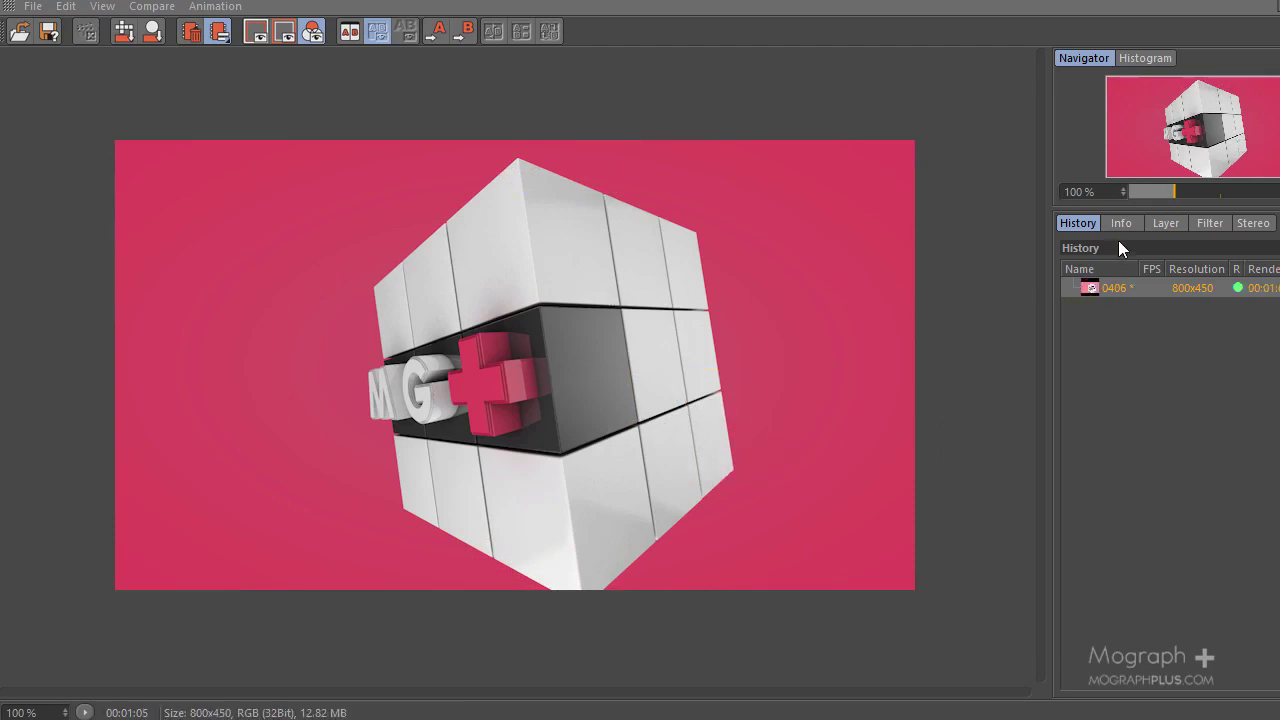
Inspect the Reflection, Ambient Occlusion, Global Illumination, Shadow, Diffuse and Depth layers individually in Single-Pass mode
left_click(1166, 223)
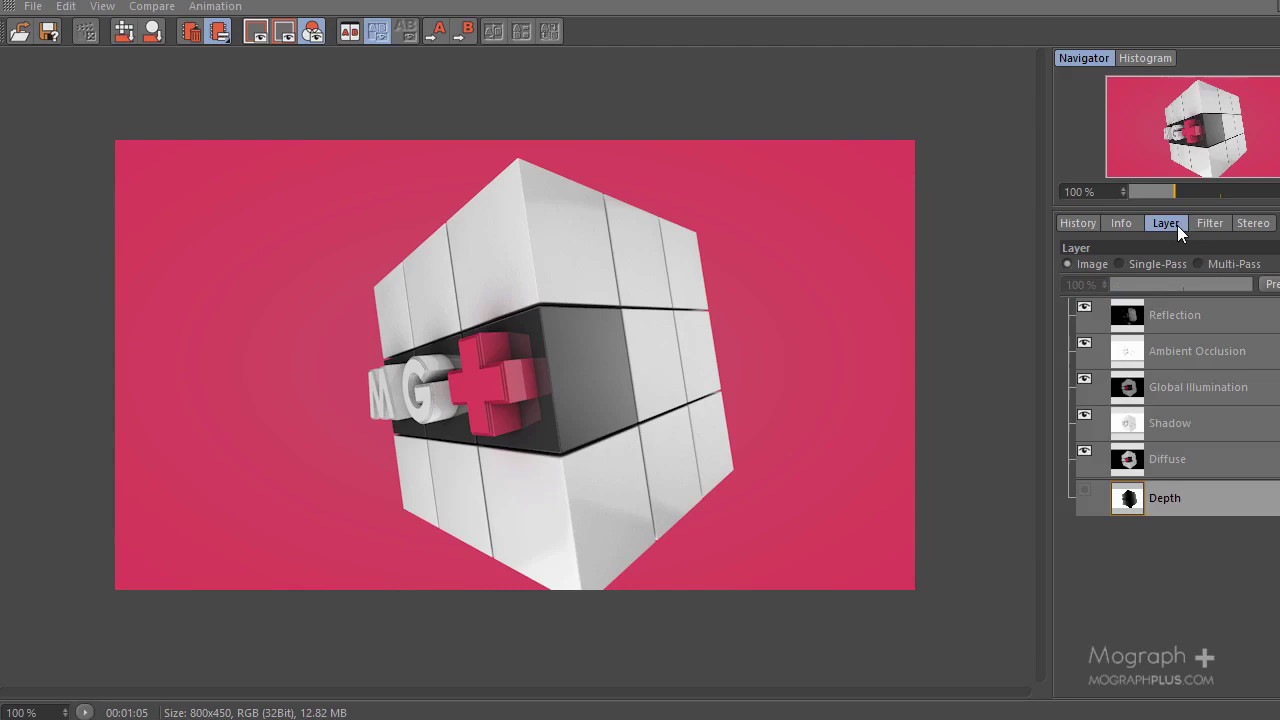
left_click(1144, 267)
left_click(1224, 313)
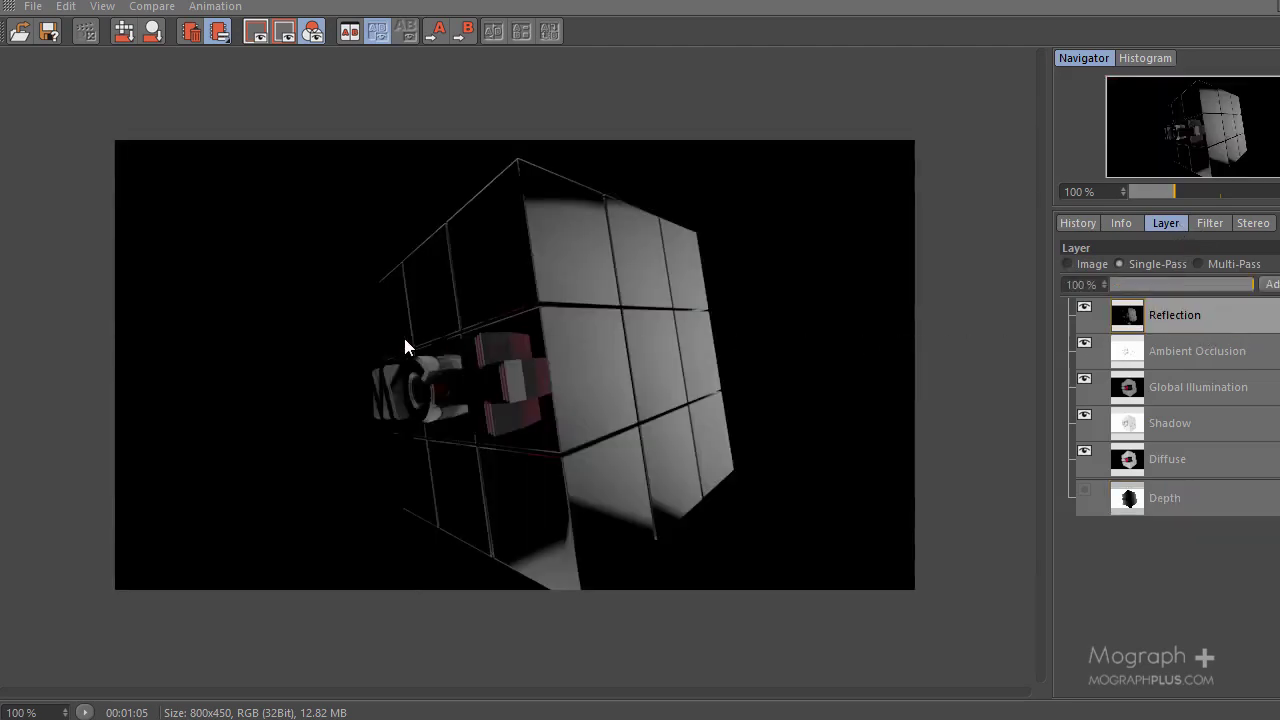
left_click(1216, 356)
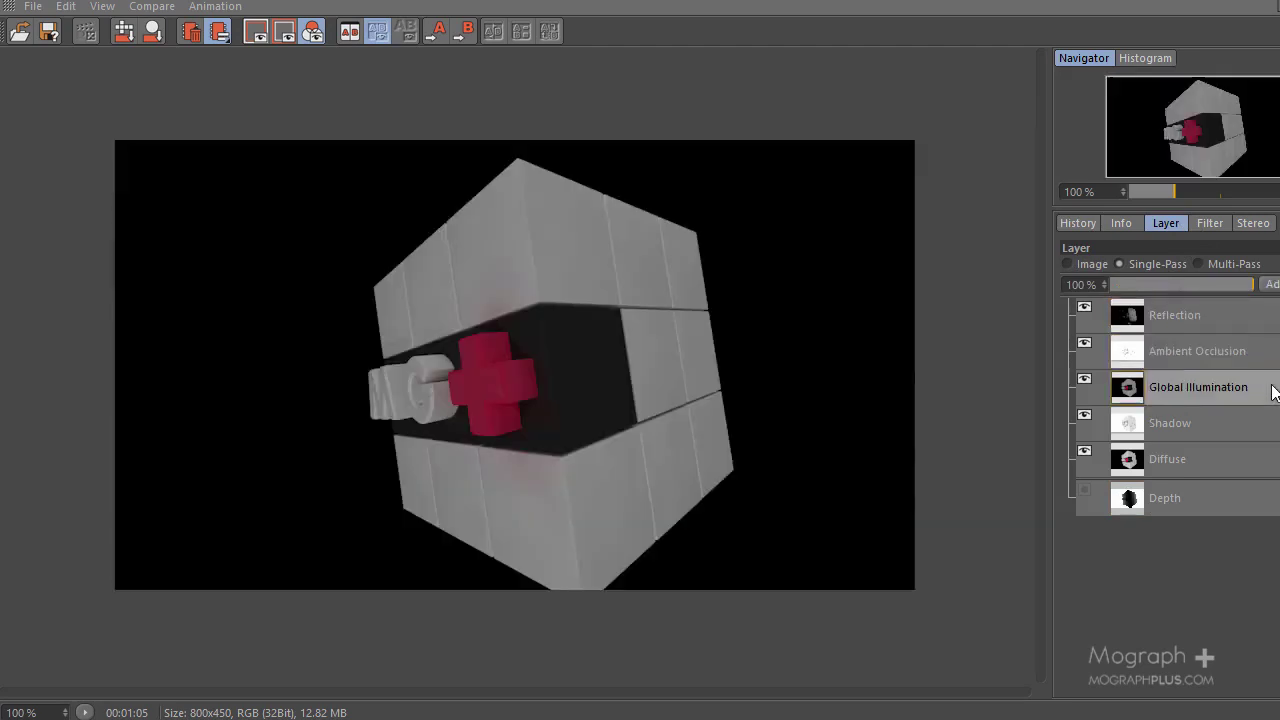
left_click(1273, 390)
left_click(1267, 426)
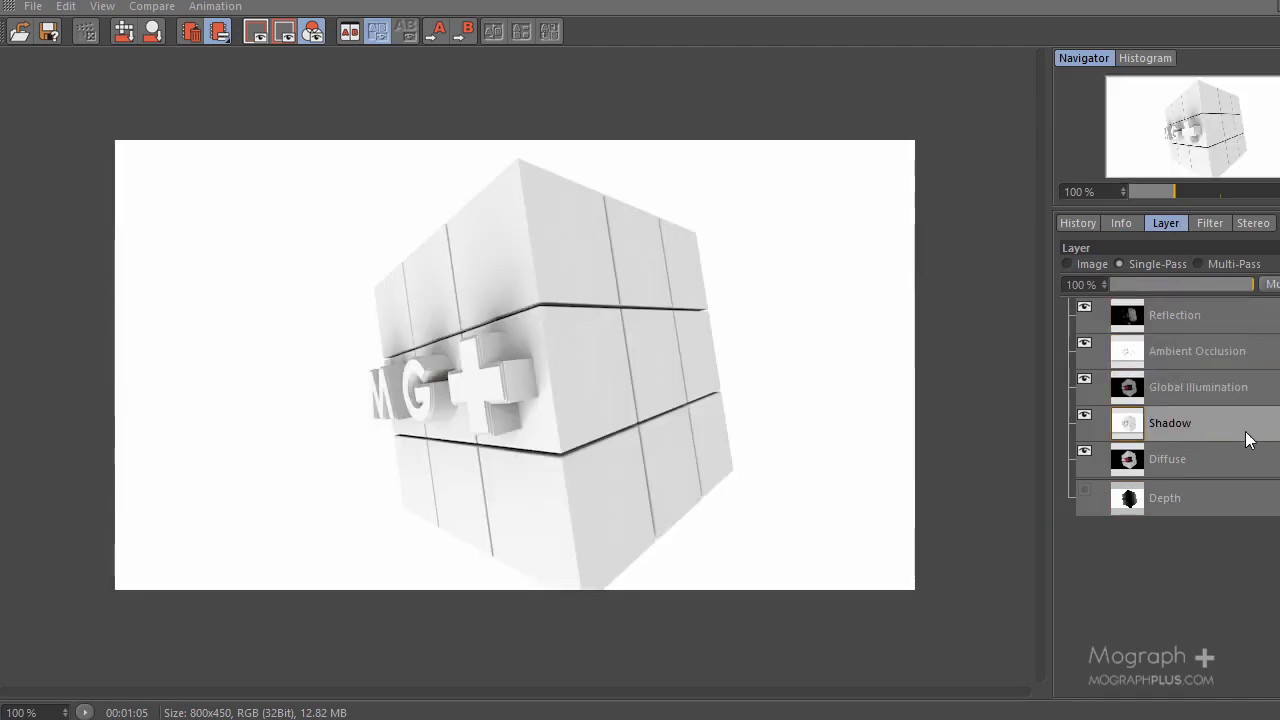
left_click(1221, 459)
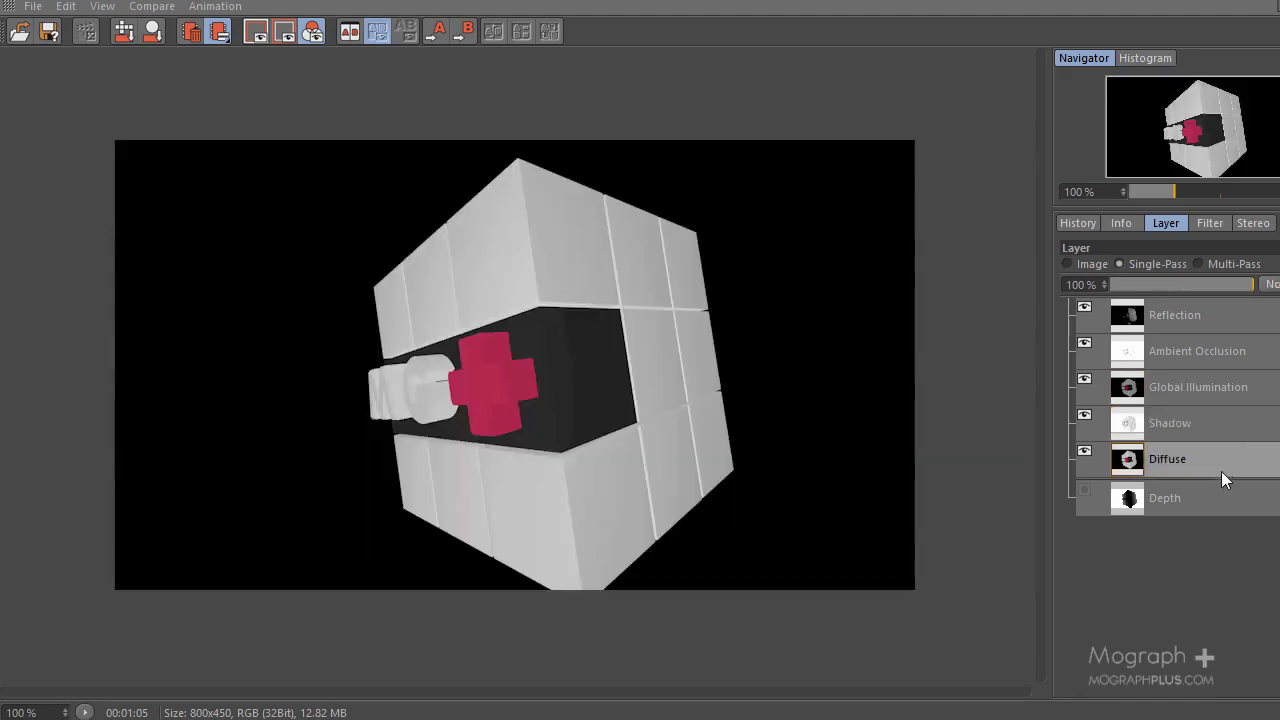
left_click(1225, 500)
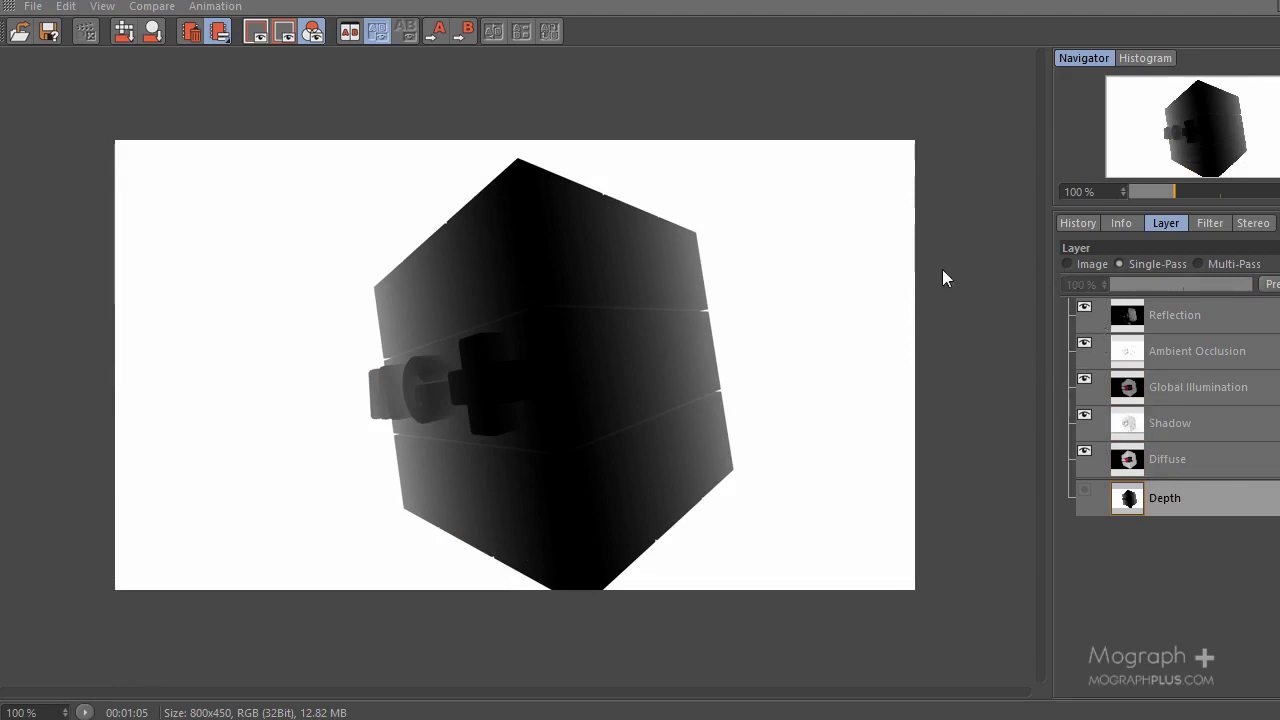
Compare the rendered result in Image and Multi-Pass modes and look through the pass layers that compose it
left_click(1085, 265)
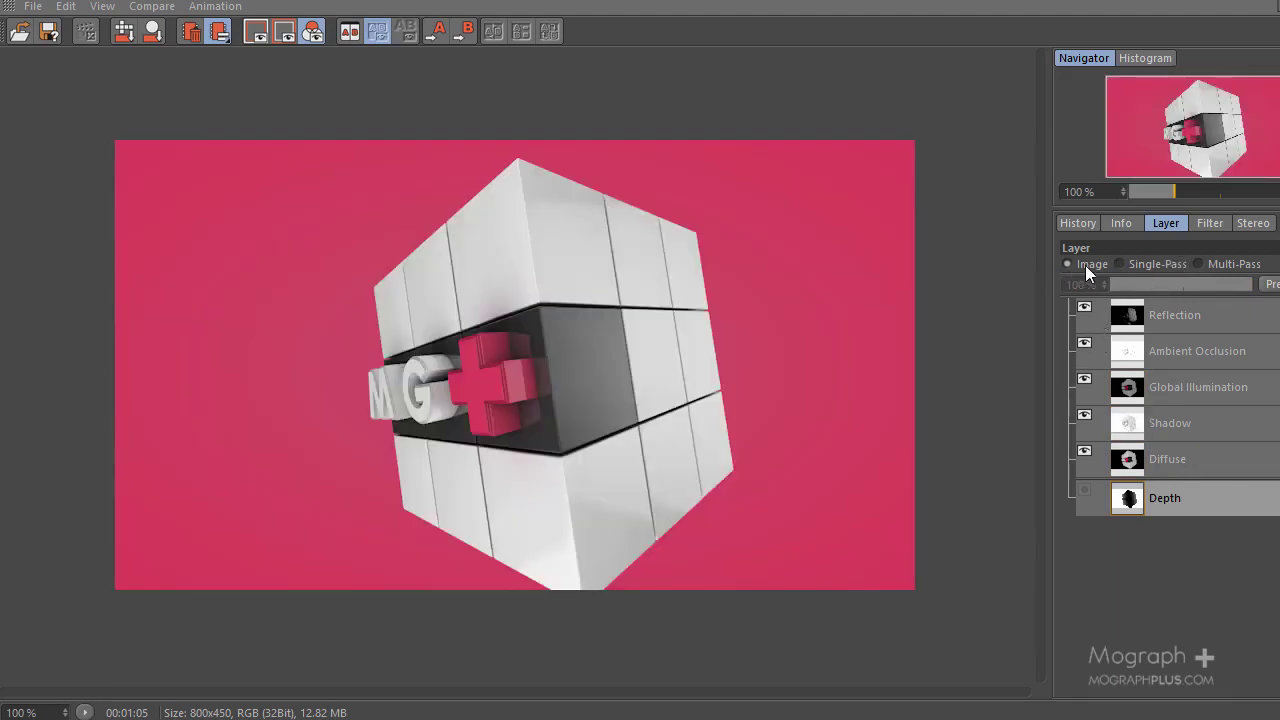
left_click(1130, 263)
left_click(1218, 263)
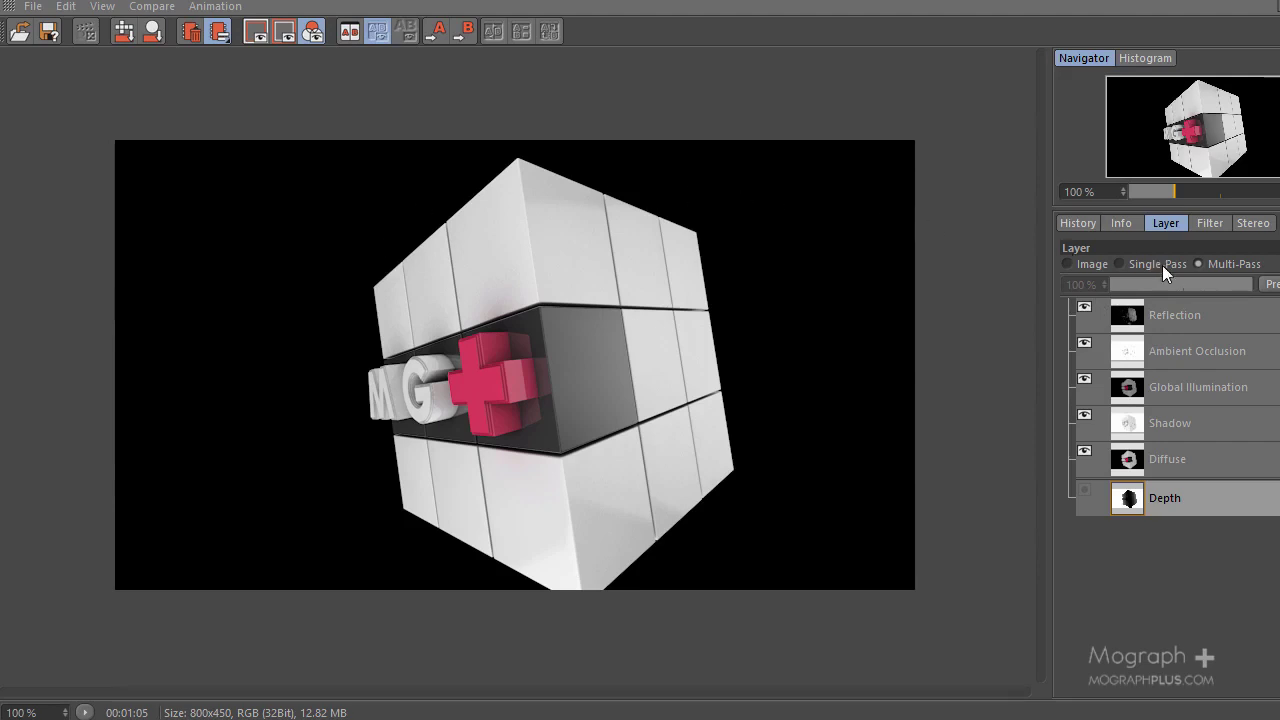
left_click(1199, 316)
left_click(1224, 349)
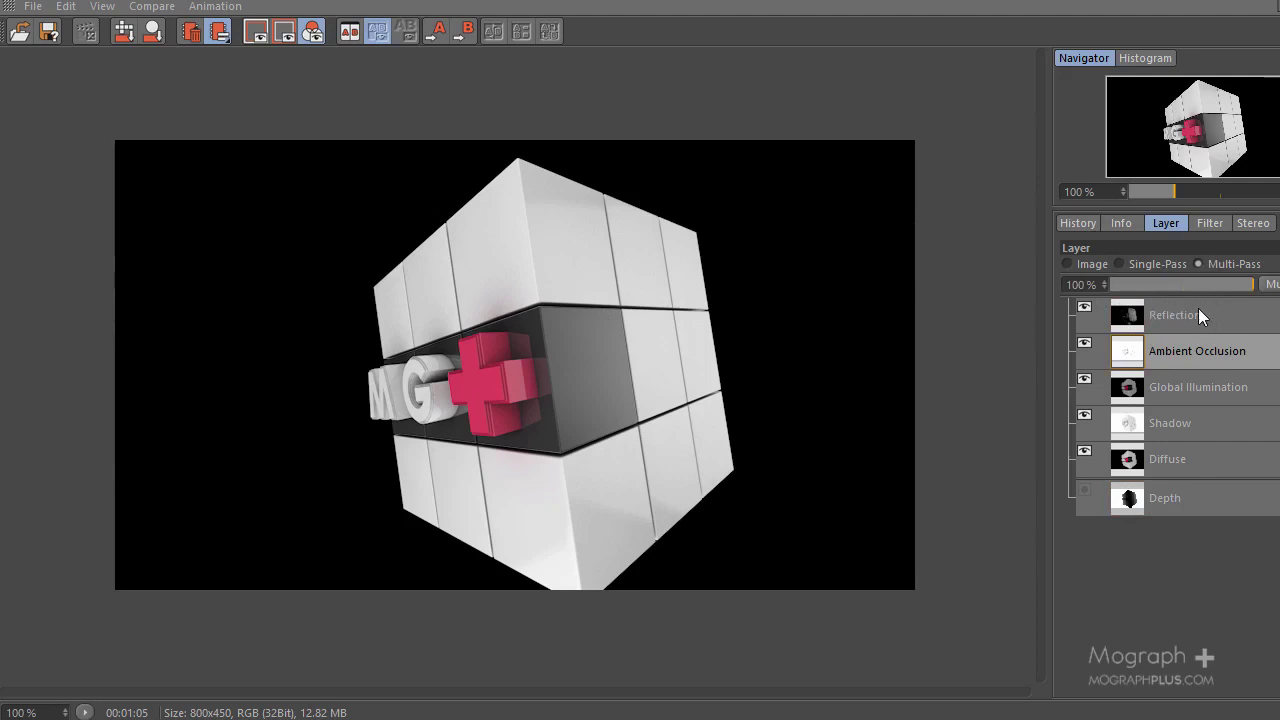
left_click(1085, 263)
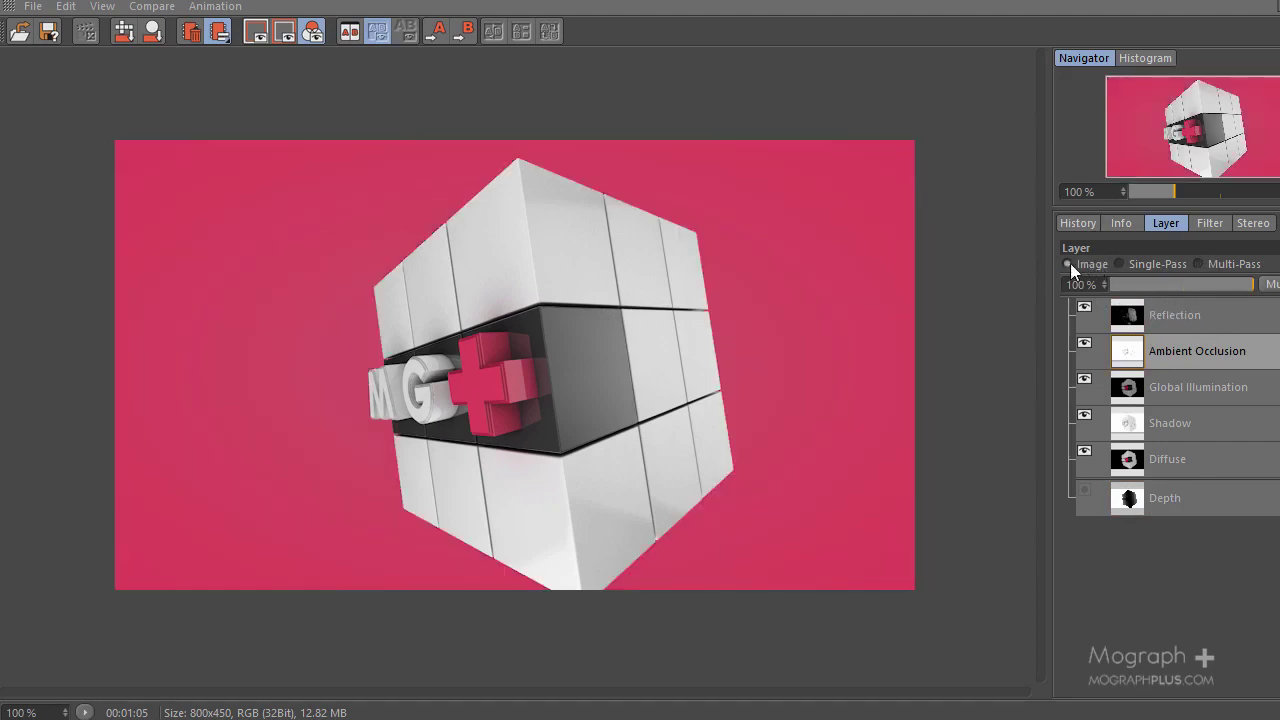
left_click(1175, 266)
left_click(1213, 263)
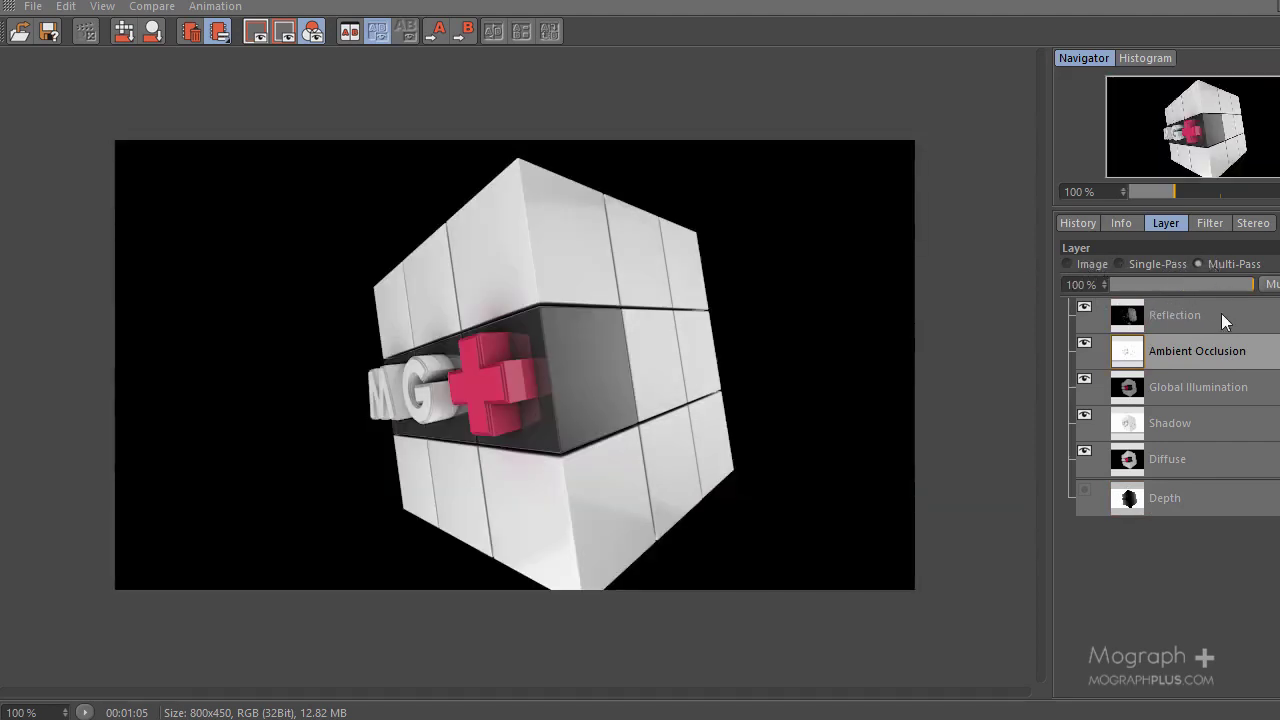
left_click(1201, 466)
left_click(1211, 427)
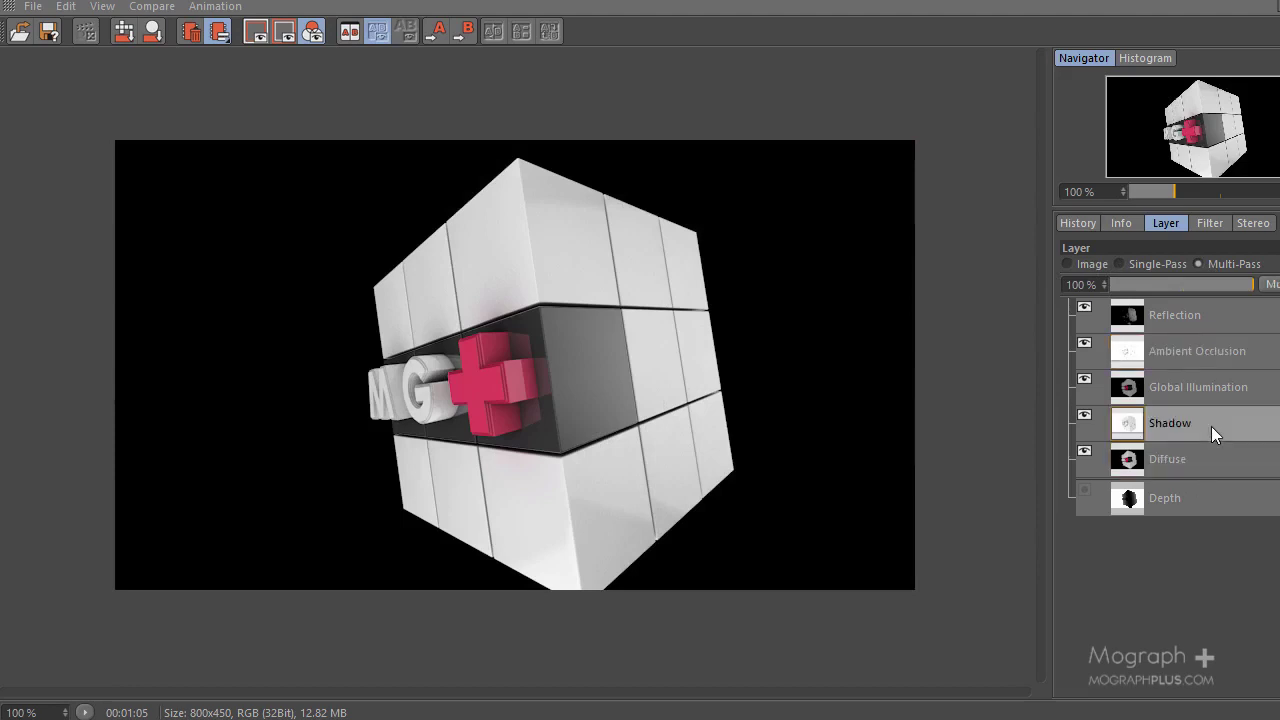
Check the blend modes of the Diffuse, Global Illumination, Ambient Occlusion and Reflection layers in Multi-Pass mode
left_click(1222, 455)
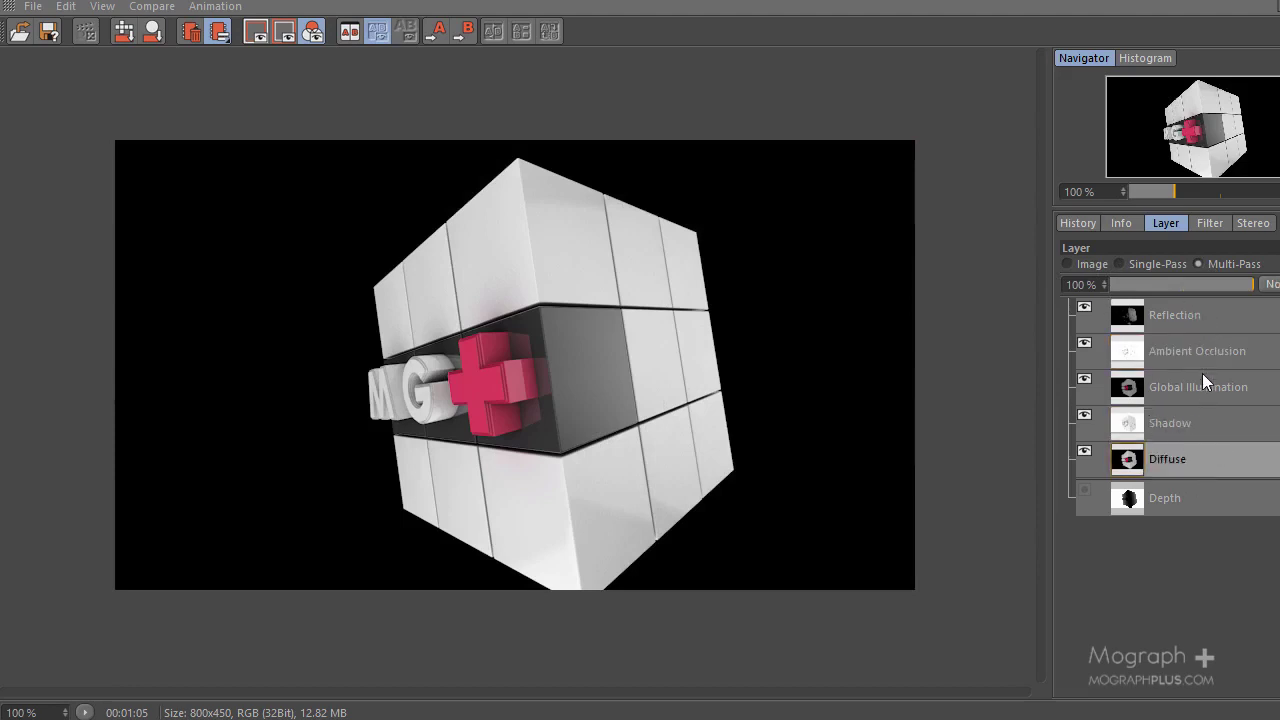
left_click(1271, 285)
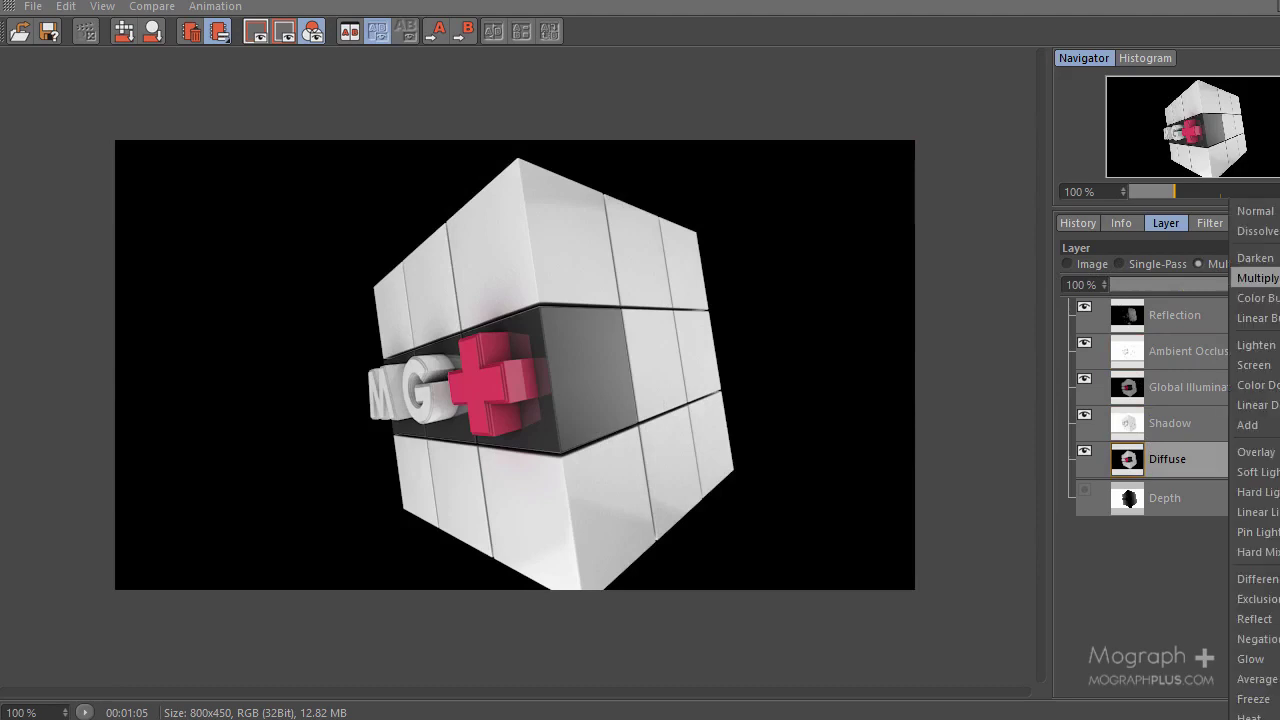
left_click(1069, 345)
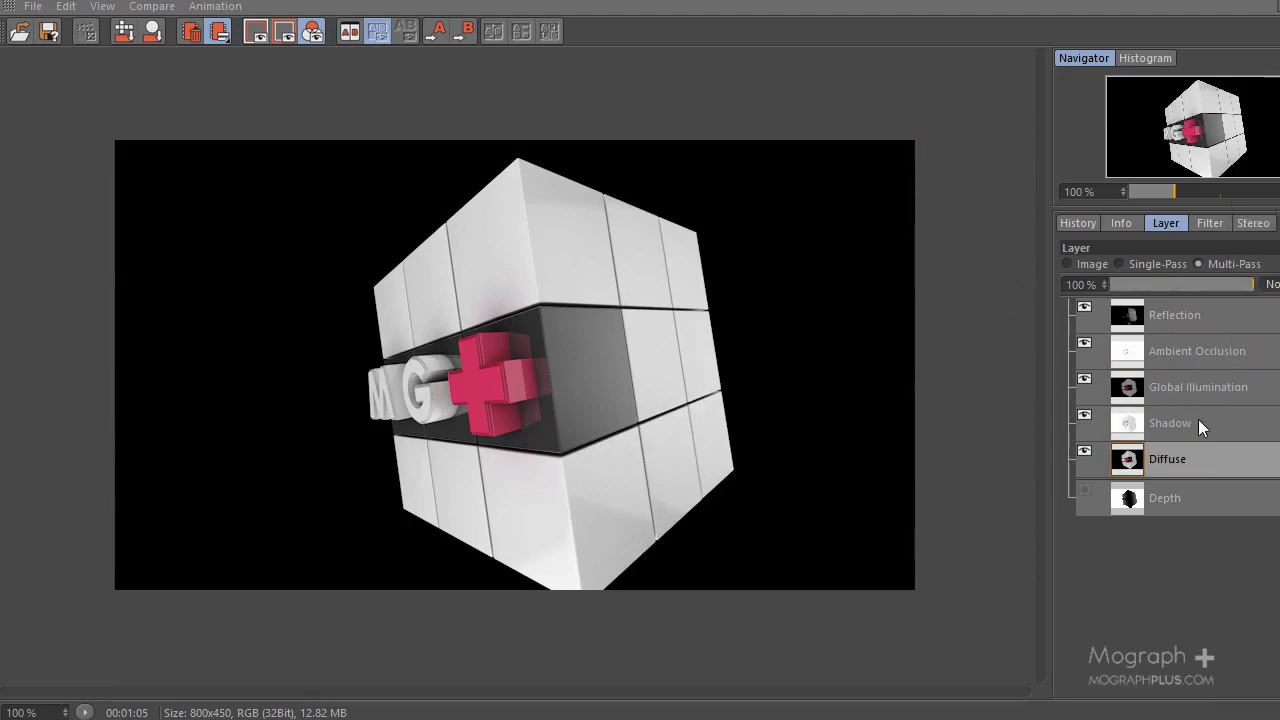
left_click(1250, 392)
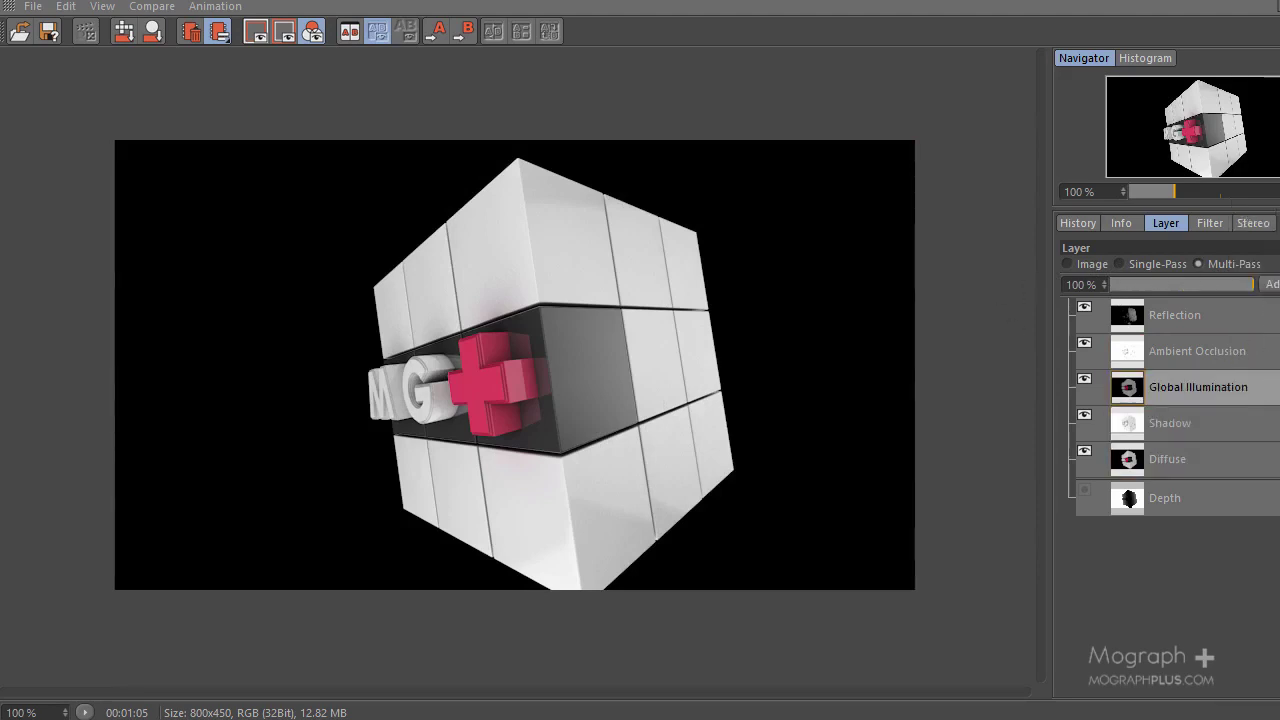
left_click(1255, 352)
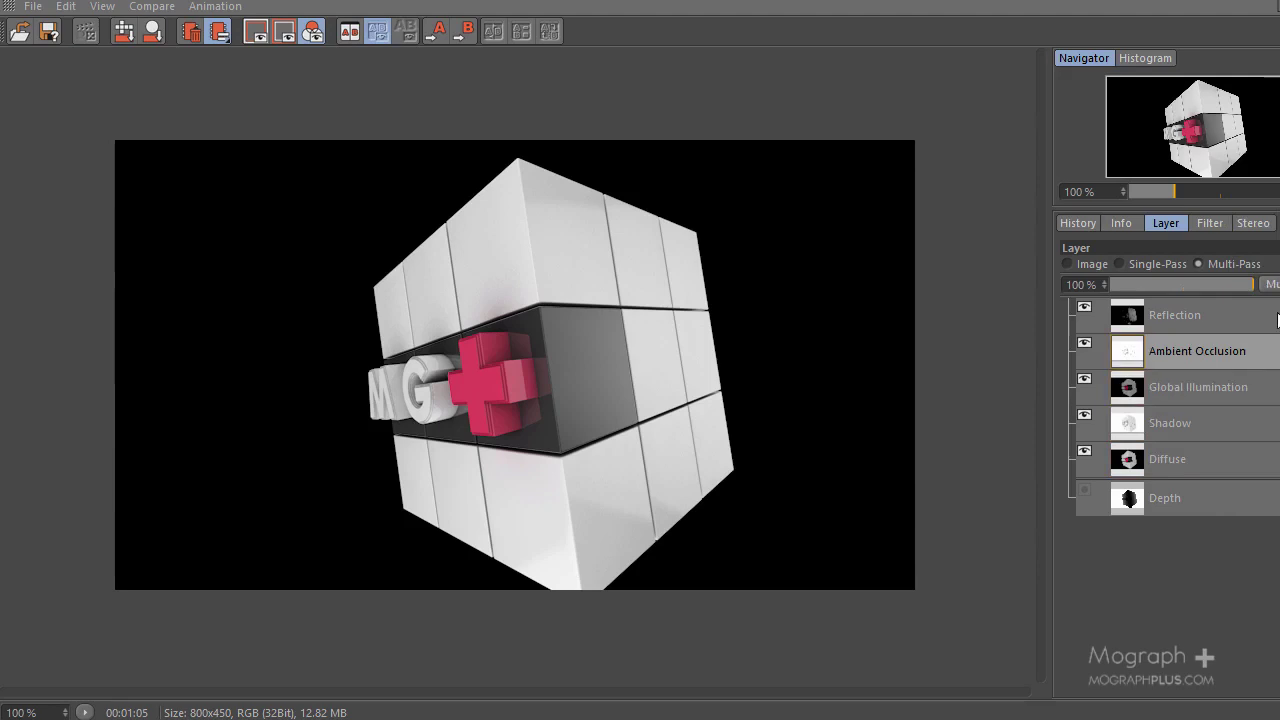
left_click(1277, 318)
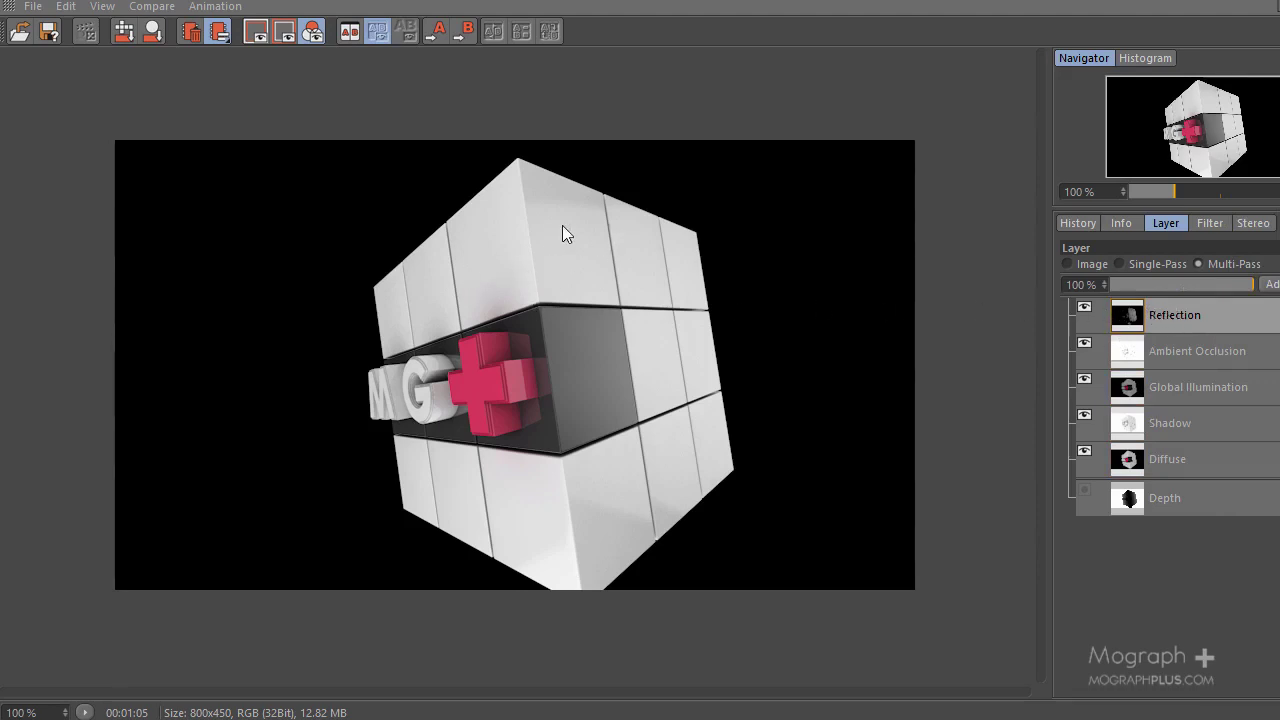
Compare the Reflection layer in Single-Pass mode with the full rendered image
left_click(1130, 264)
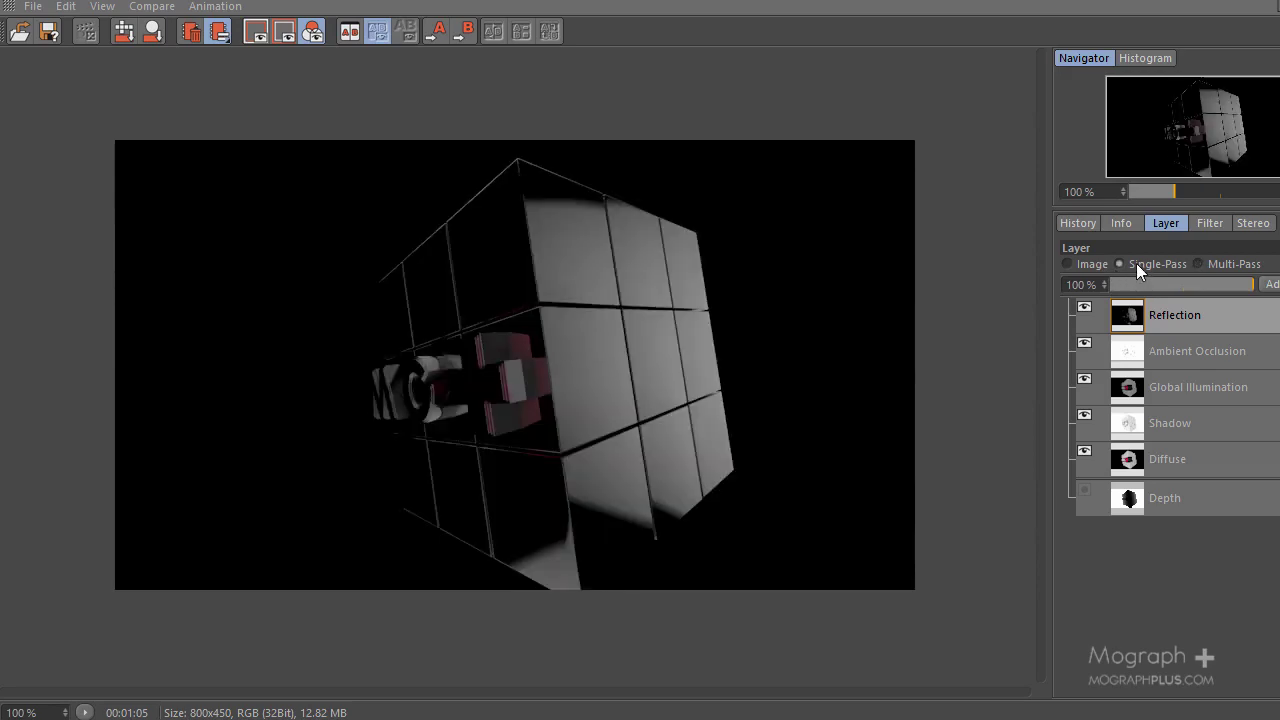
left_click(1085, 263)
left_click(1131, 263)
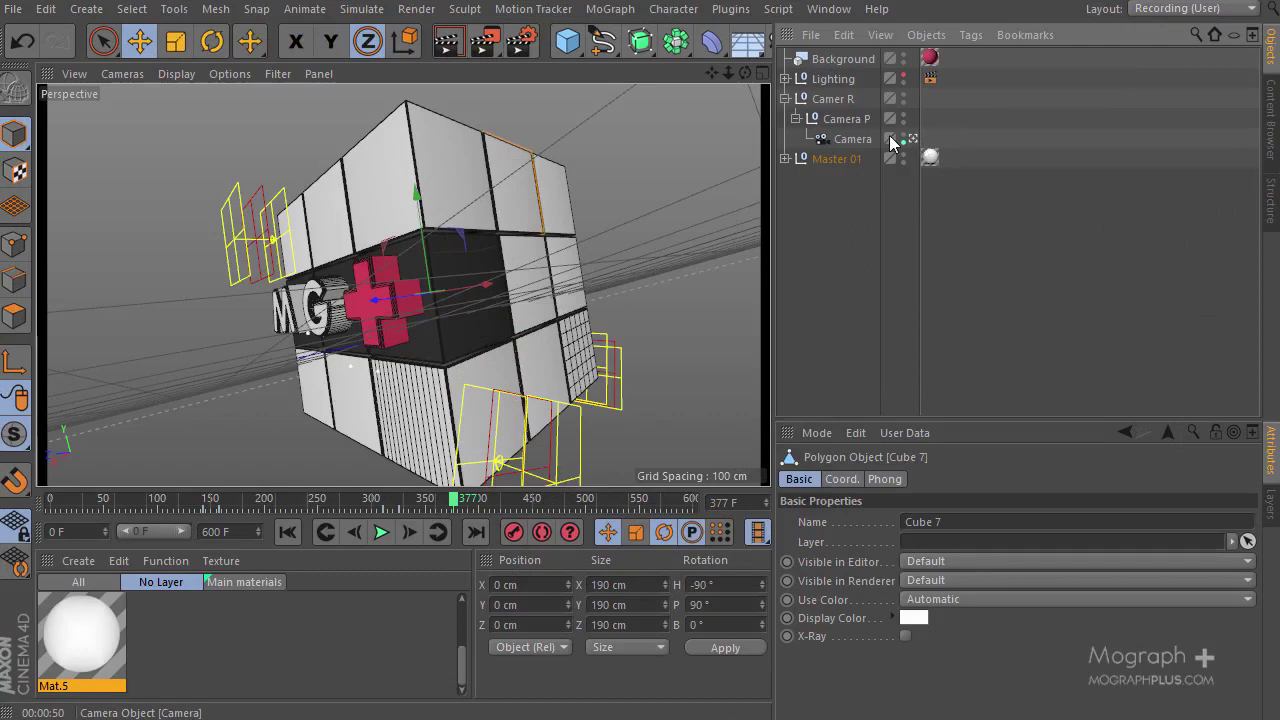
Select the Camera object, show the scene in the Top view, and open the camera's Details settings containing the DOF map options
left_click(852, 138)
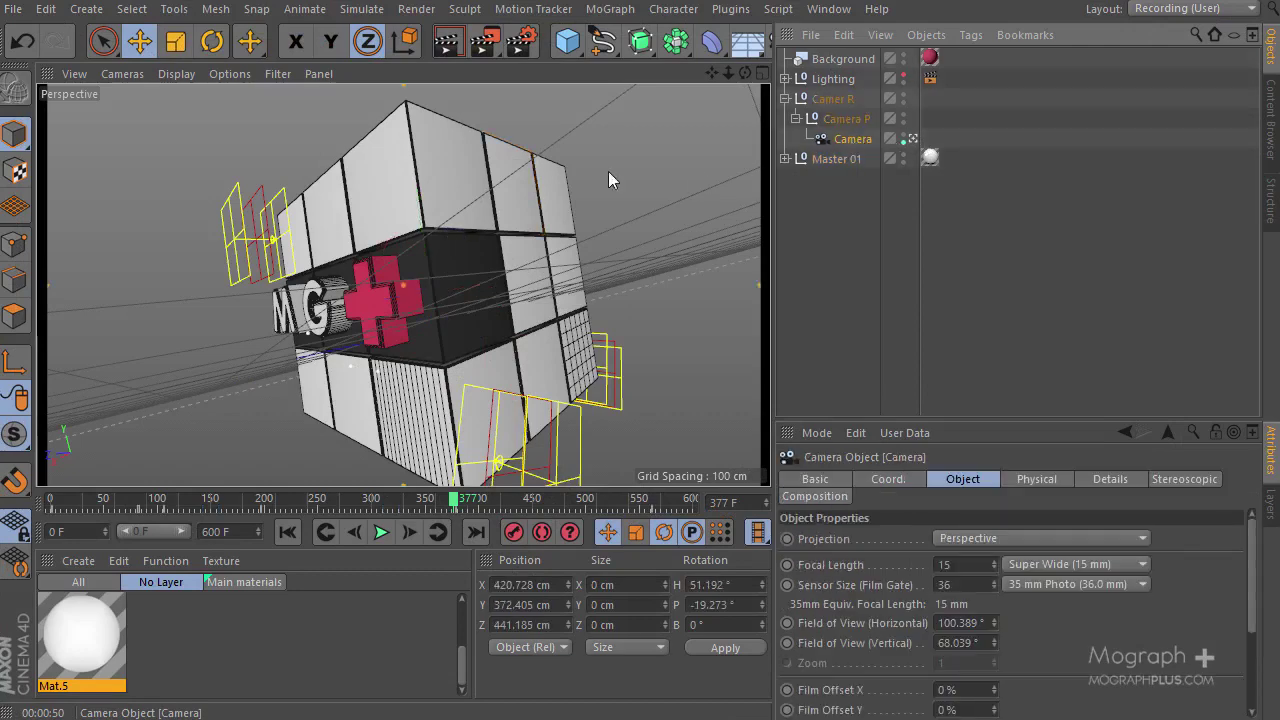
middle_click(556, 172)
middle_click(556, 174)
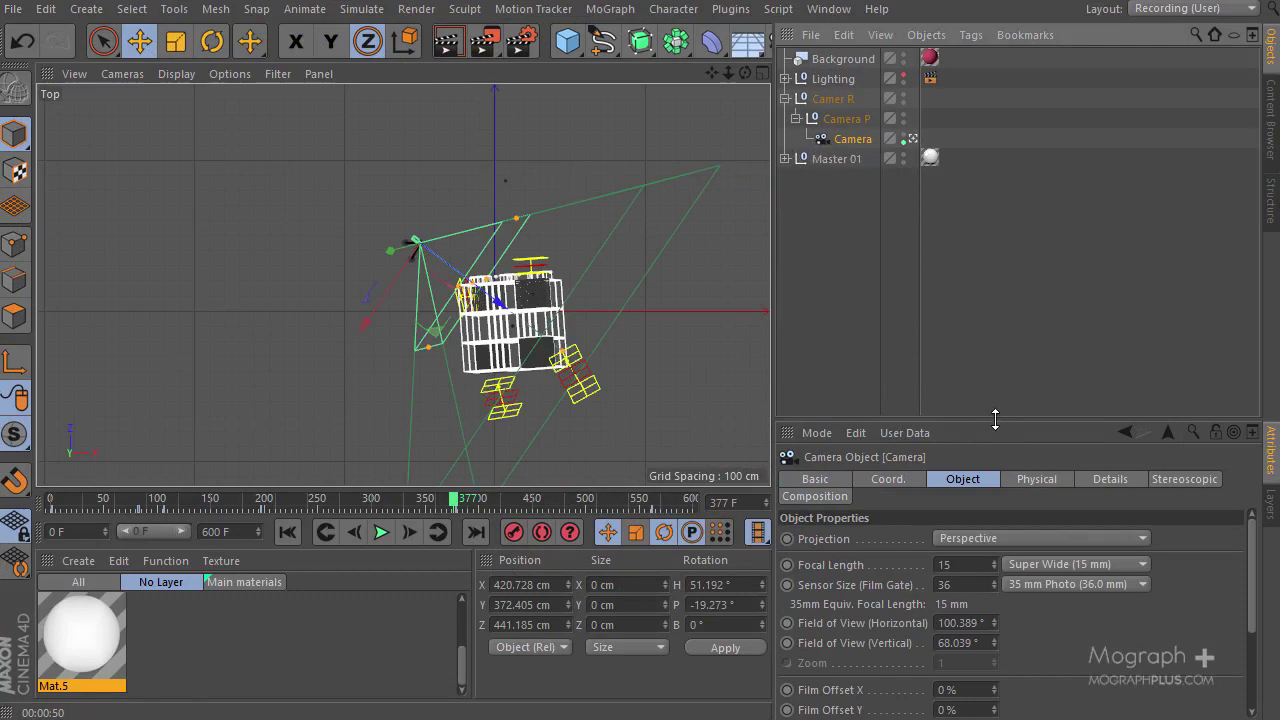
left_click_drag(992, 408, 960, 292)
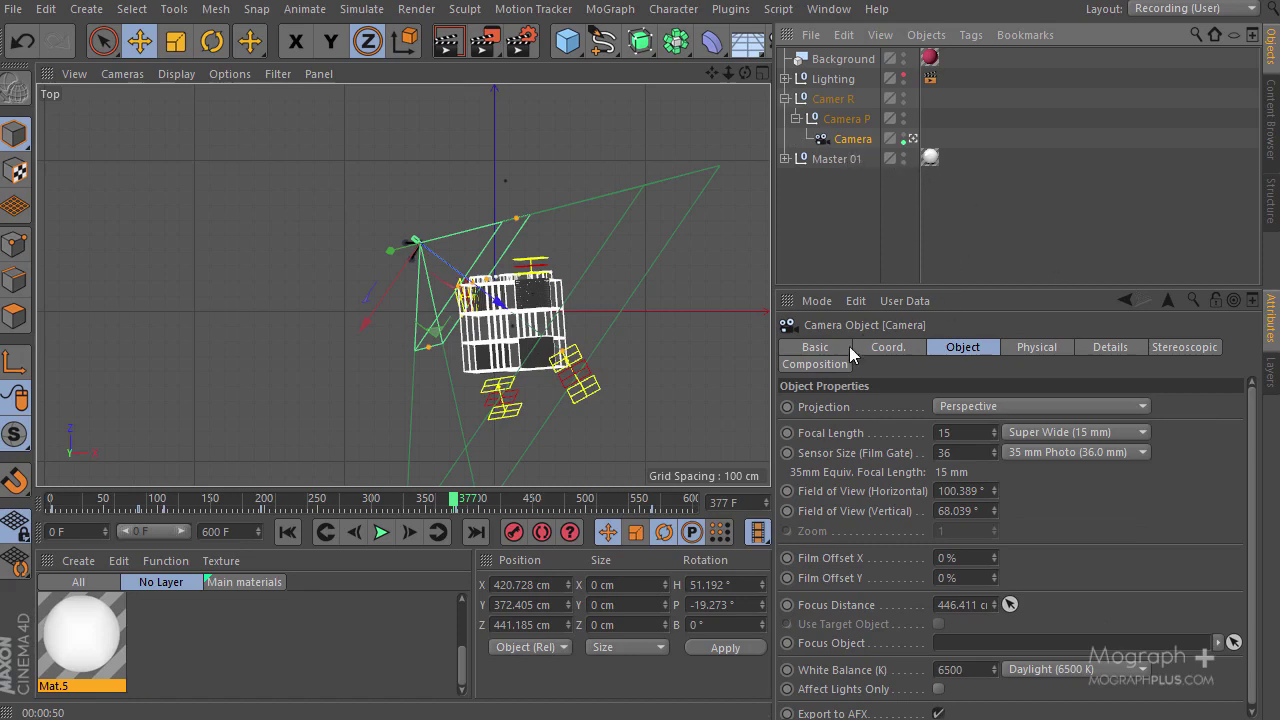
left_click(1026, 349)
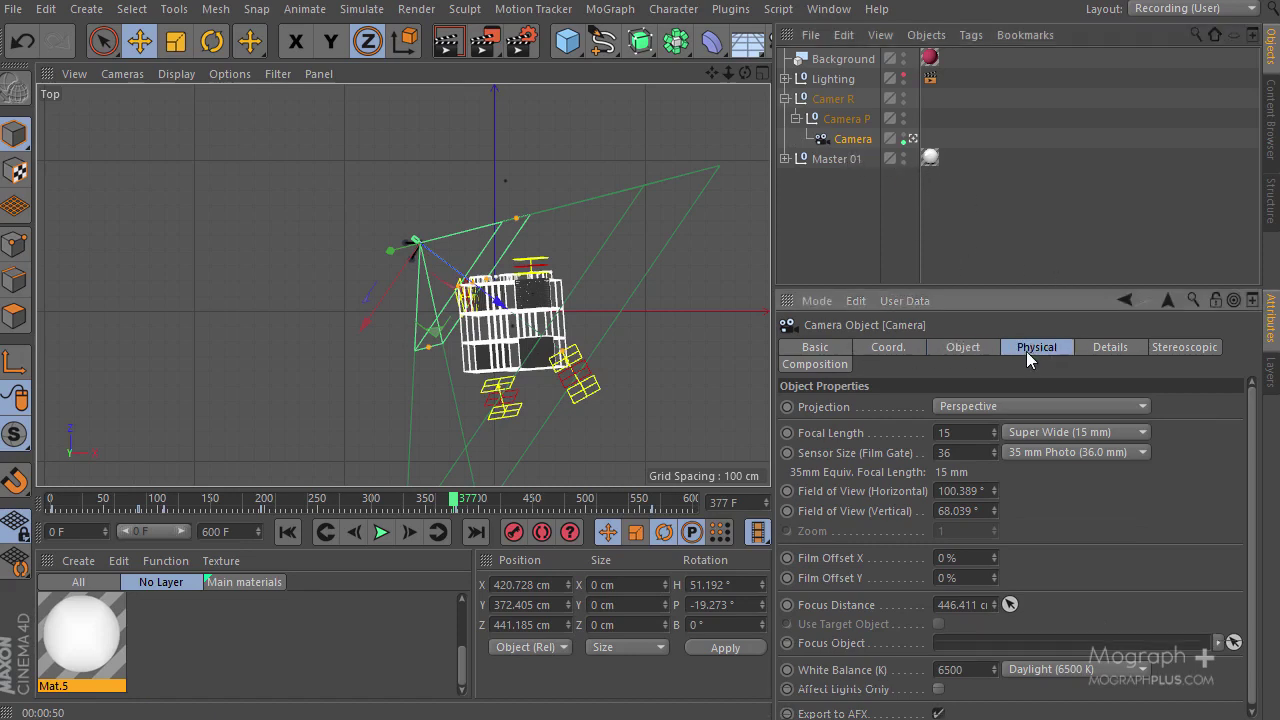
left_click(1089, 345)
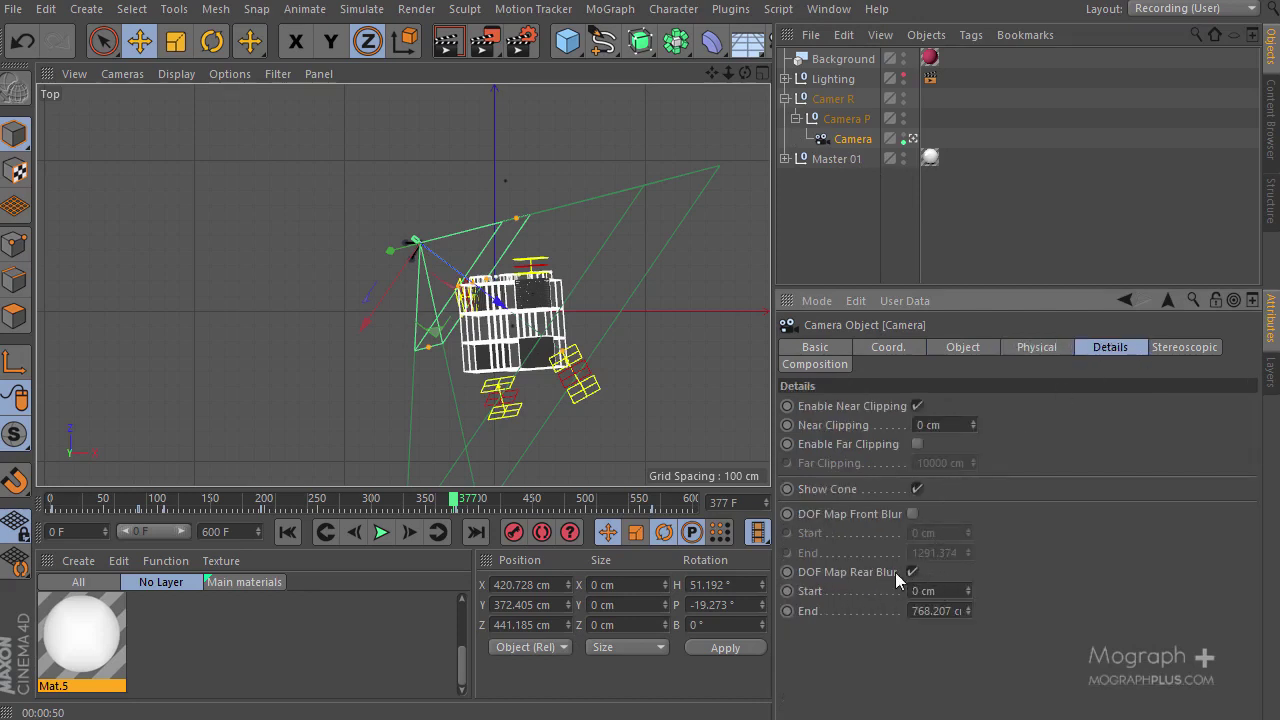
Go to frame 250 and extend the camera's DOF Map Rear Blur end to about 1052 cm, beyond the cube
scroll(447, 334, "up", 5)
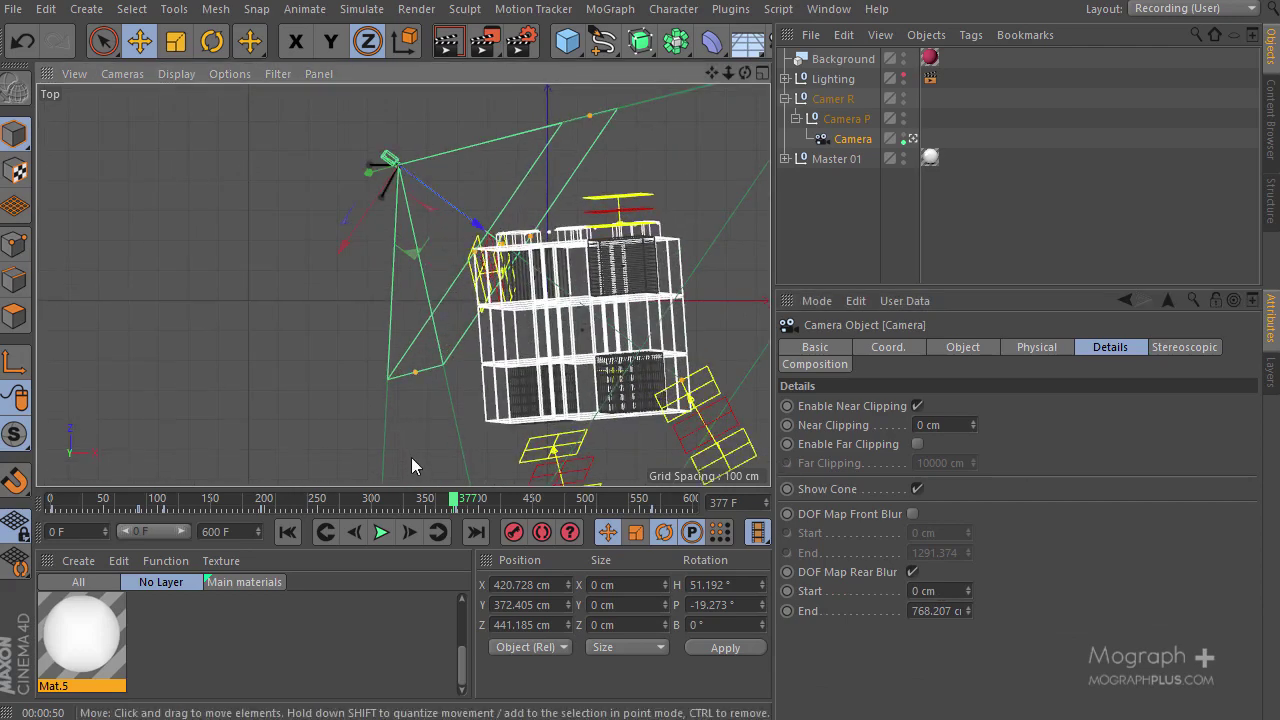
left_click_drag(452, 502, 316, 486)
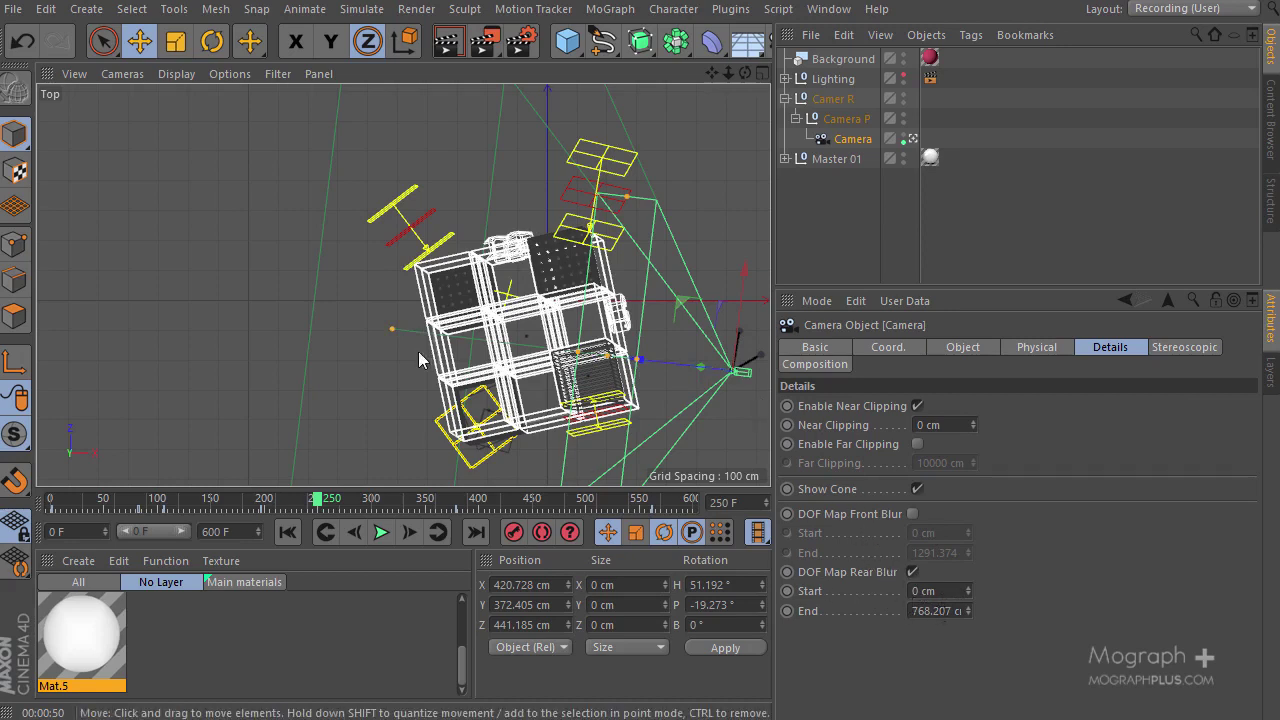
left_click_drag(436, 348, 312, 319)
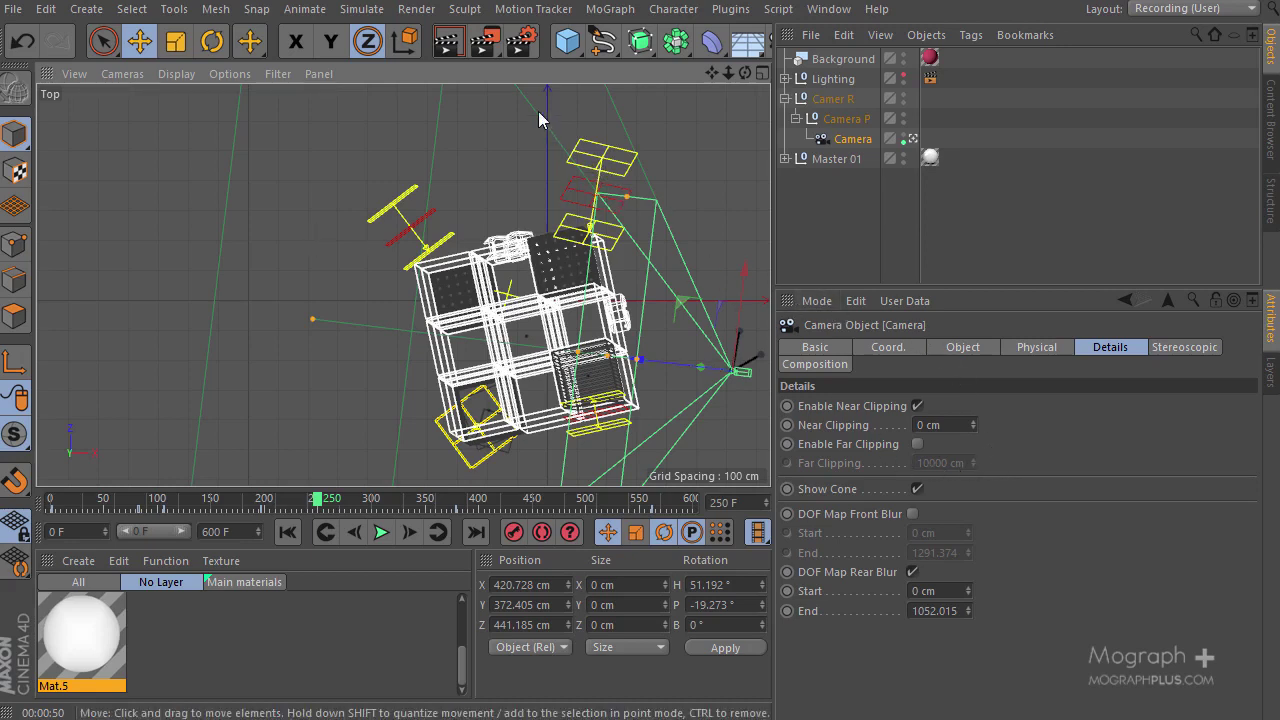
Return to the Perspective view, scrub through the animation and stop at frame 456
middle_click(380, 178)
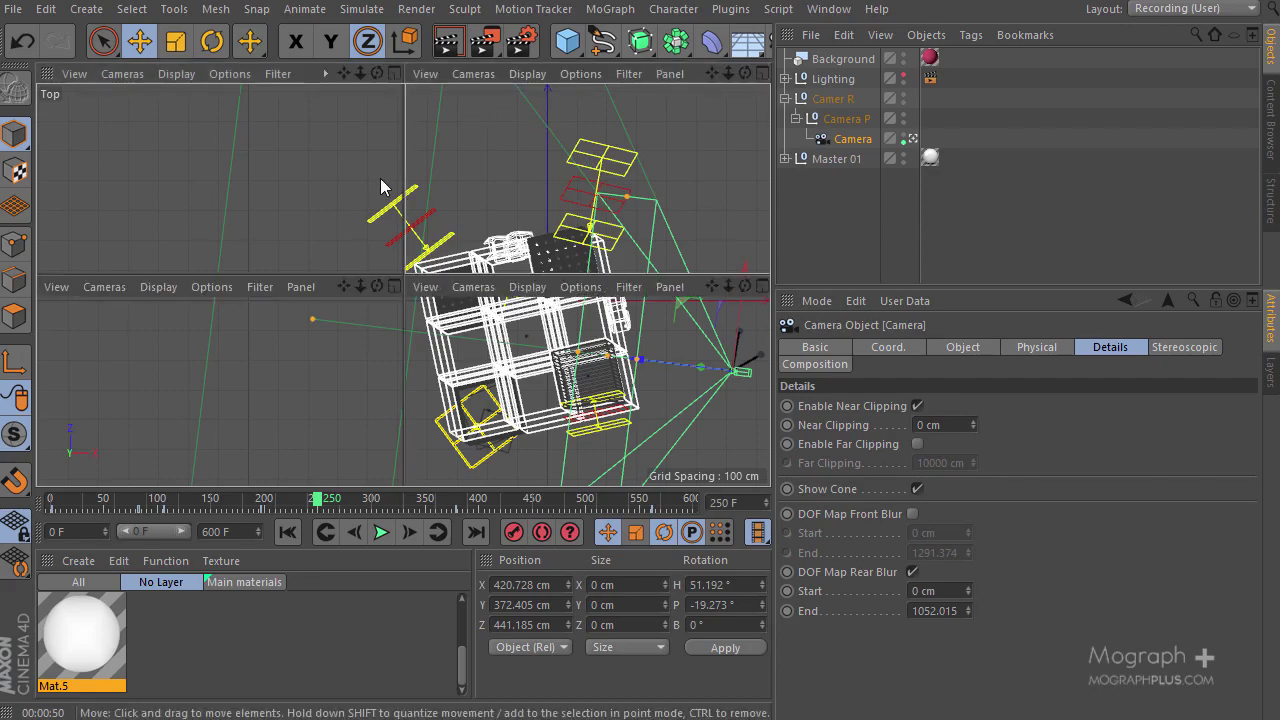
middle_click(331, 172)
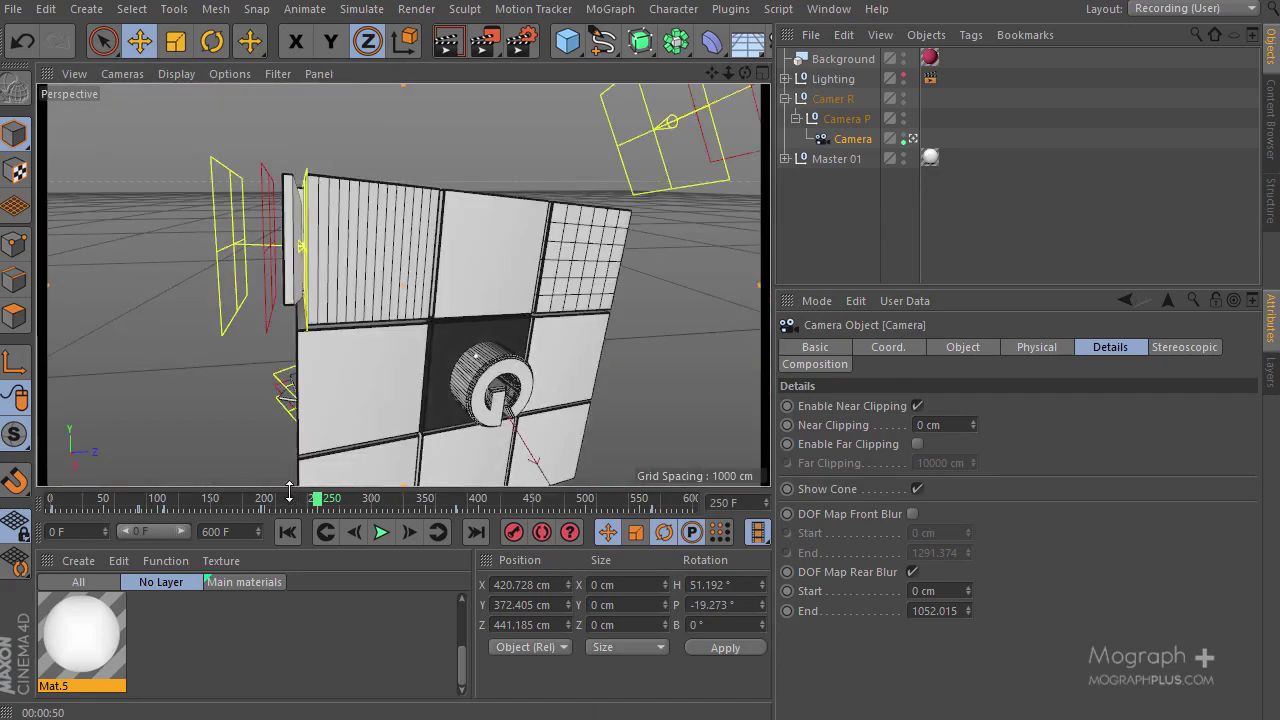
left_click(237, 505)
left_click_drag(237, 505, 373, 492)
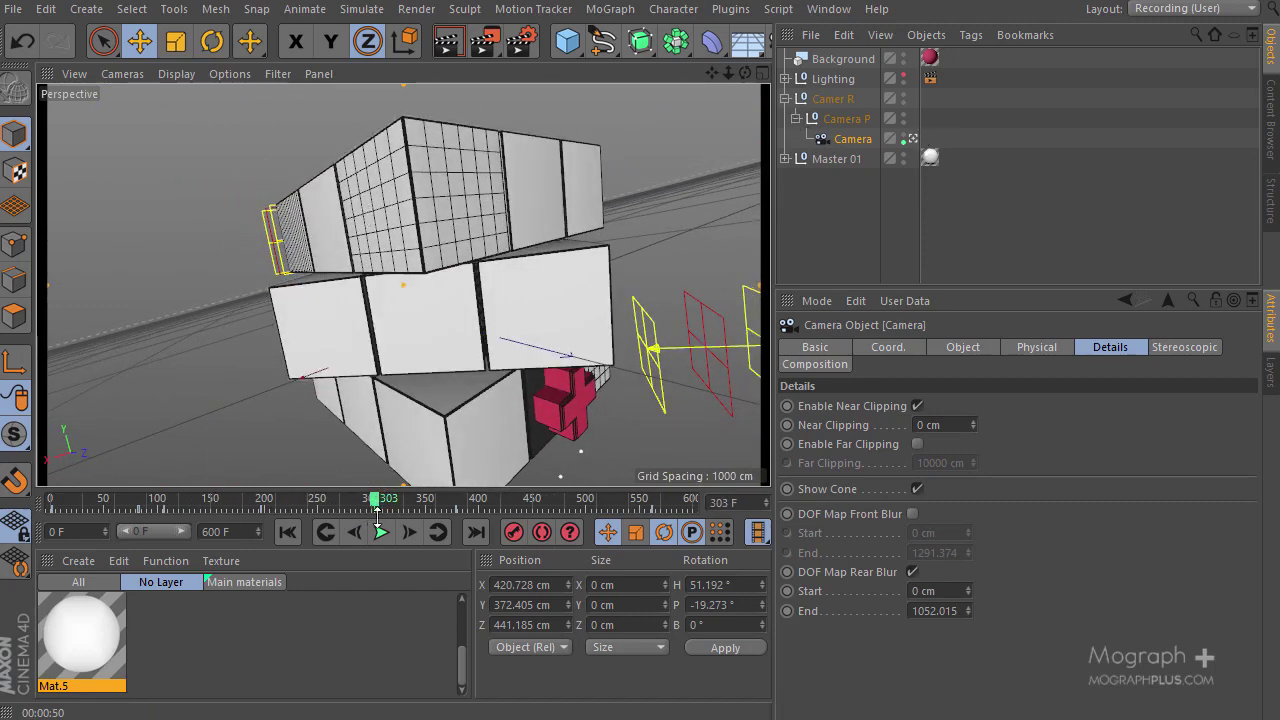
left_click_drag(388, 506, 540, 505)
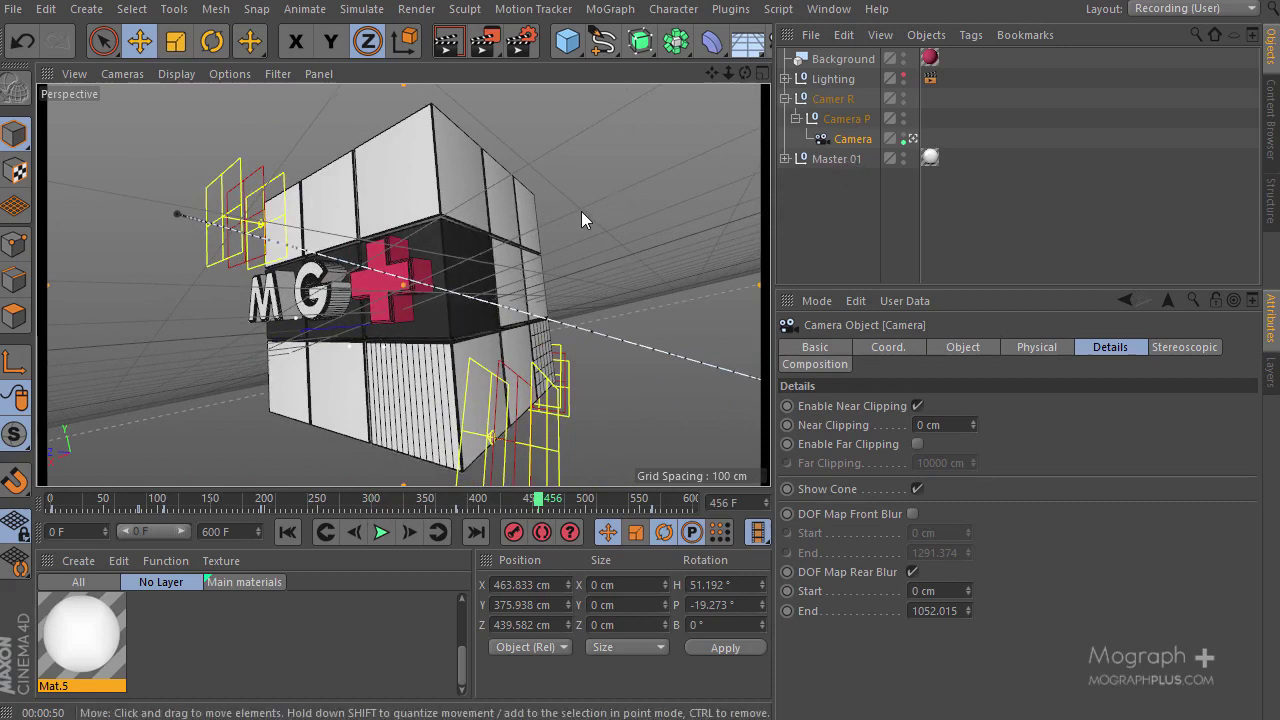
right_click(847, 157)
mouse_move(879, 118)
mouse_move(900, 10)
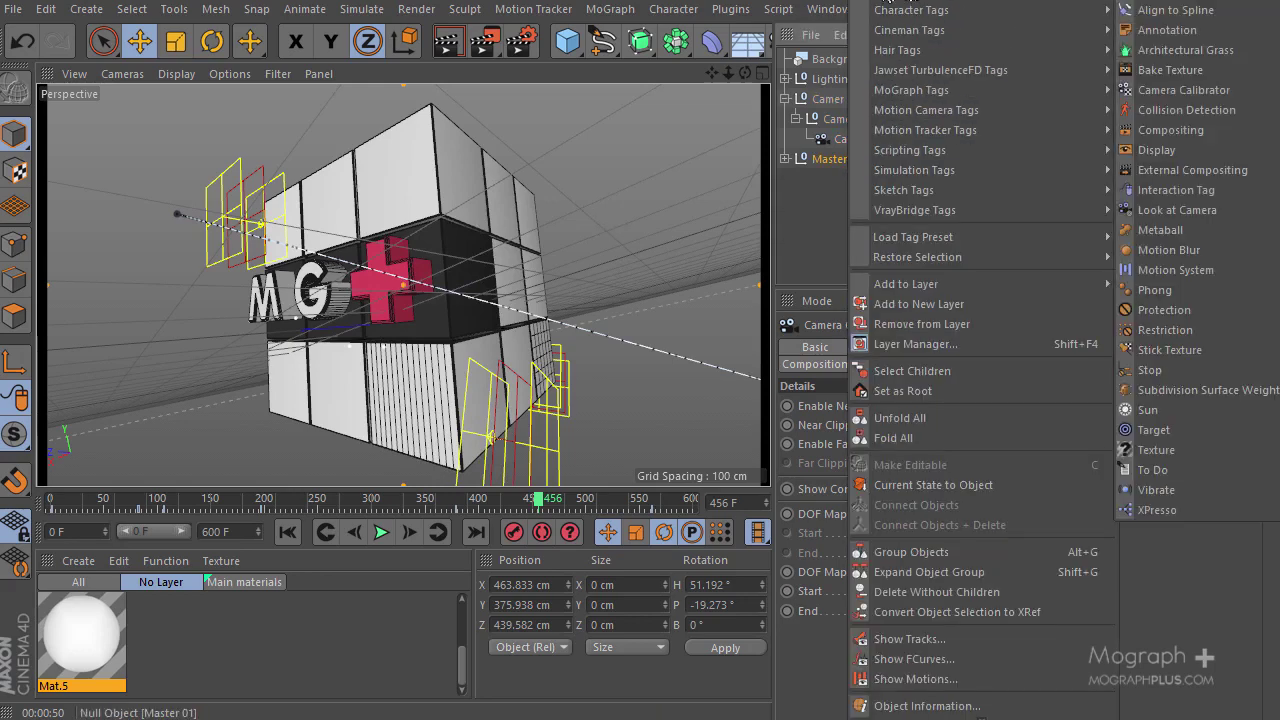
left_click(1218, 112)
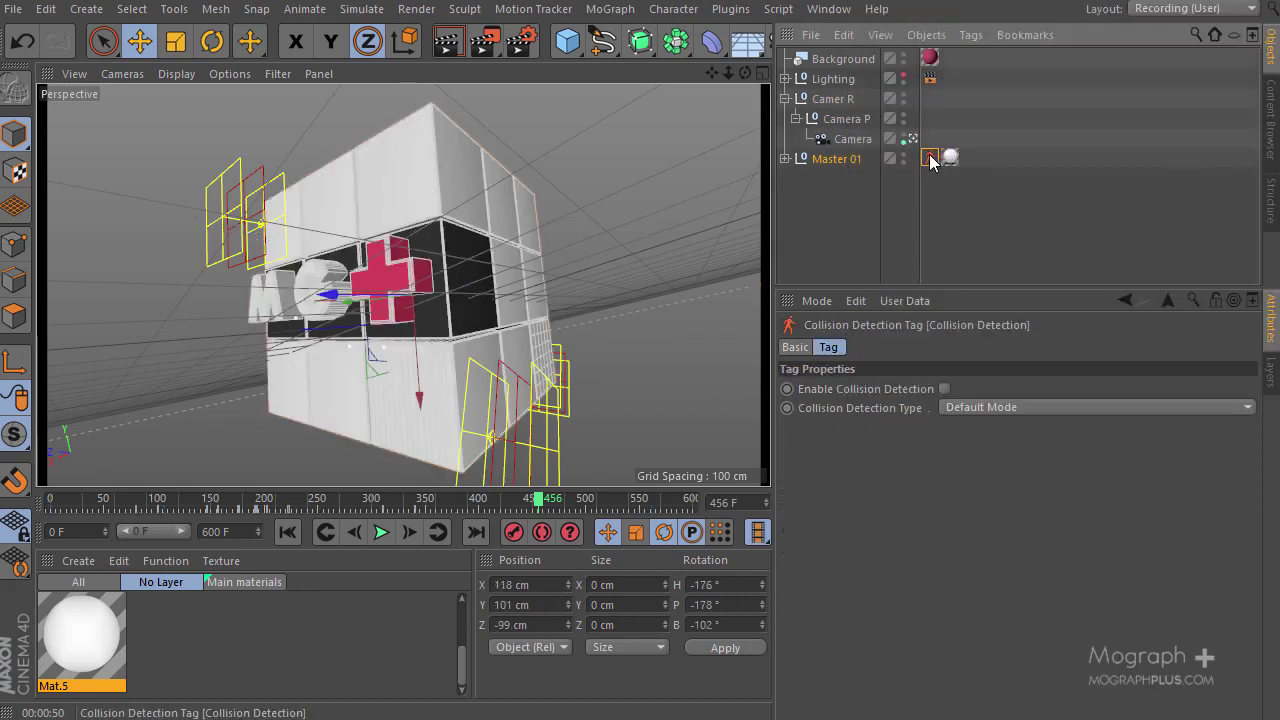
Add a Compositing tag to Master 01, enable Object Buffer 1, and enlarge the object list
right_click(846, 159)
mouse_move(900, 10)
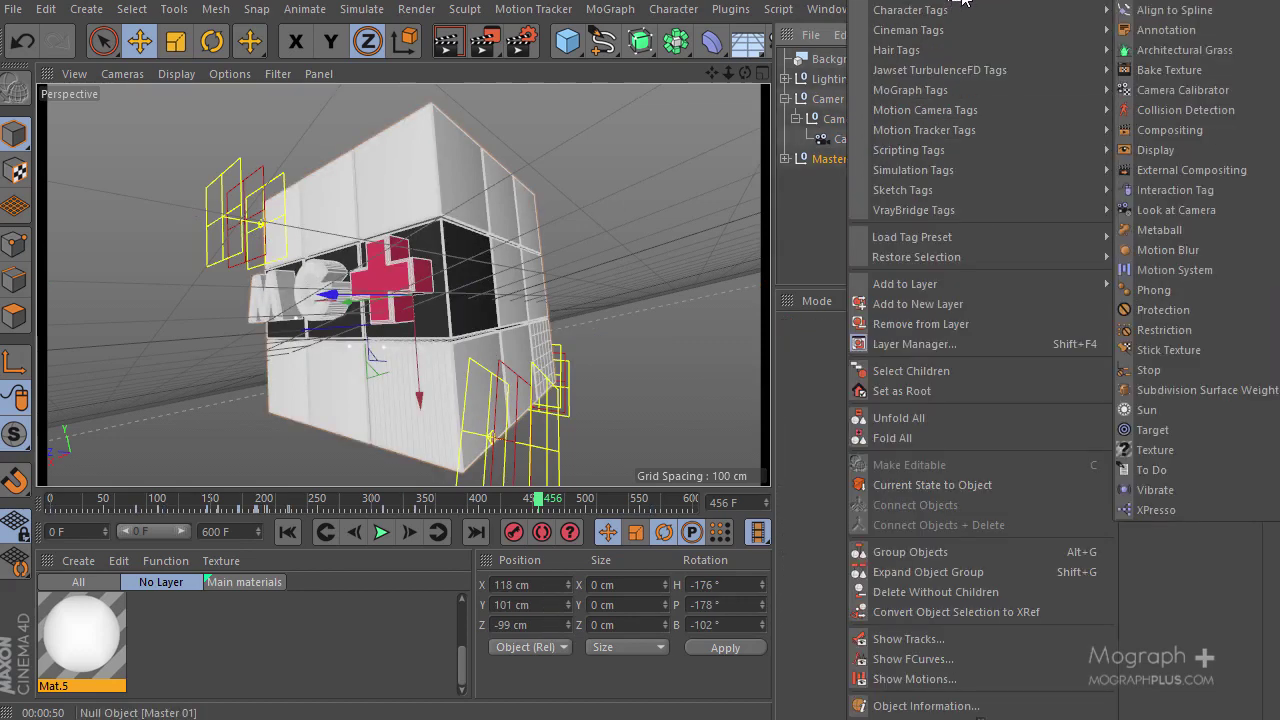
left_click(1209, 133)
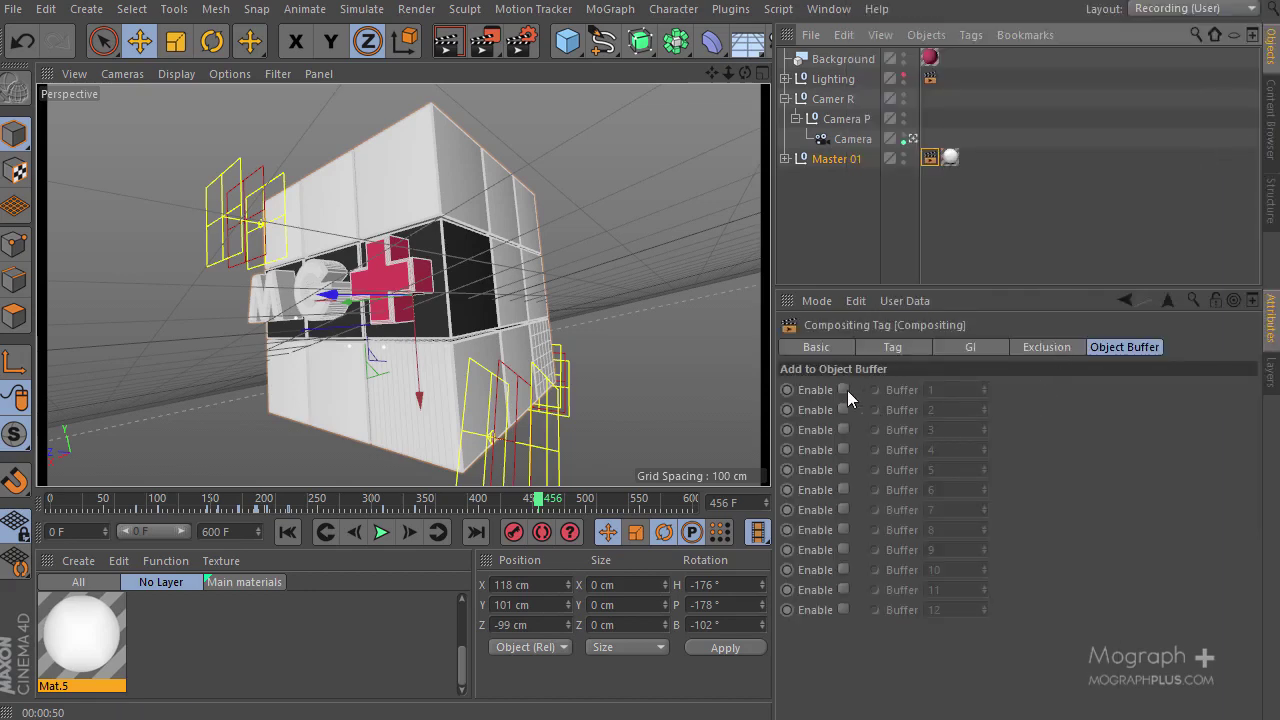
left_click(843, 390)
left_click_drag(1008, 288, 1008, 498)
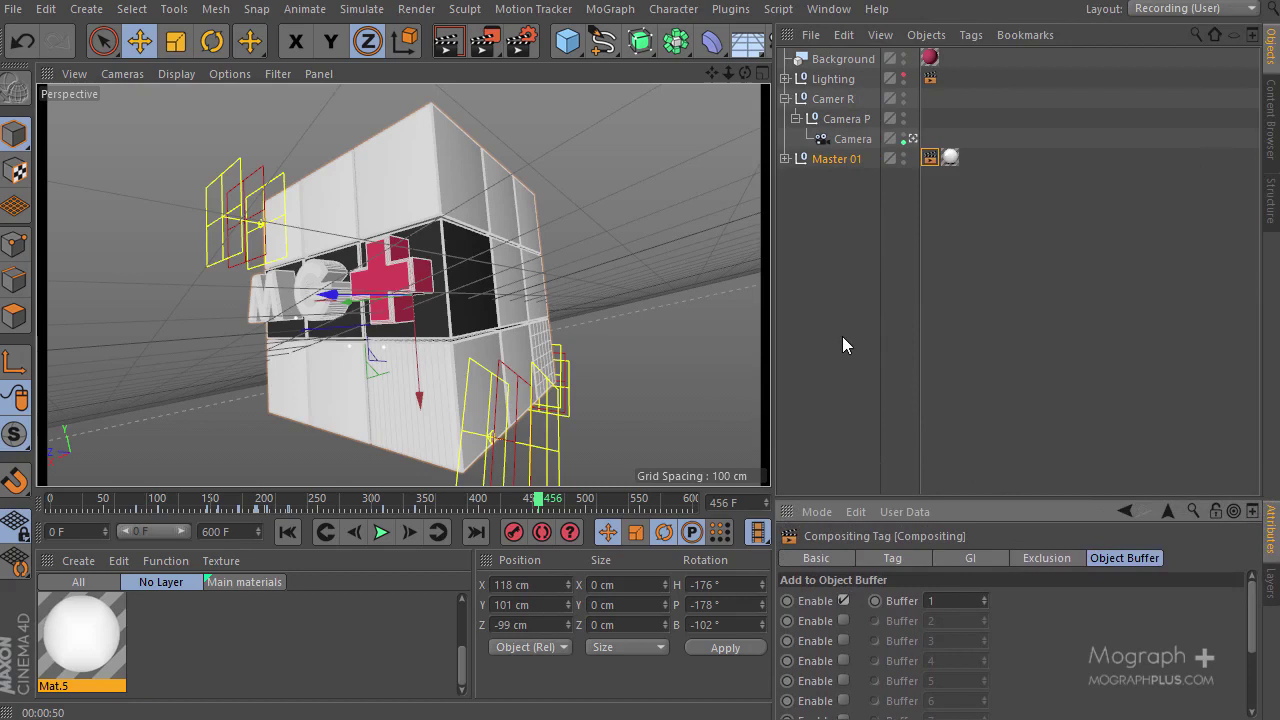
Expand Master 01 and select Cube 9, Cube 12 and Cube 15 together with the M and G letters
left_click(786, 159)
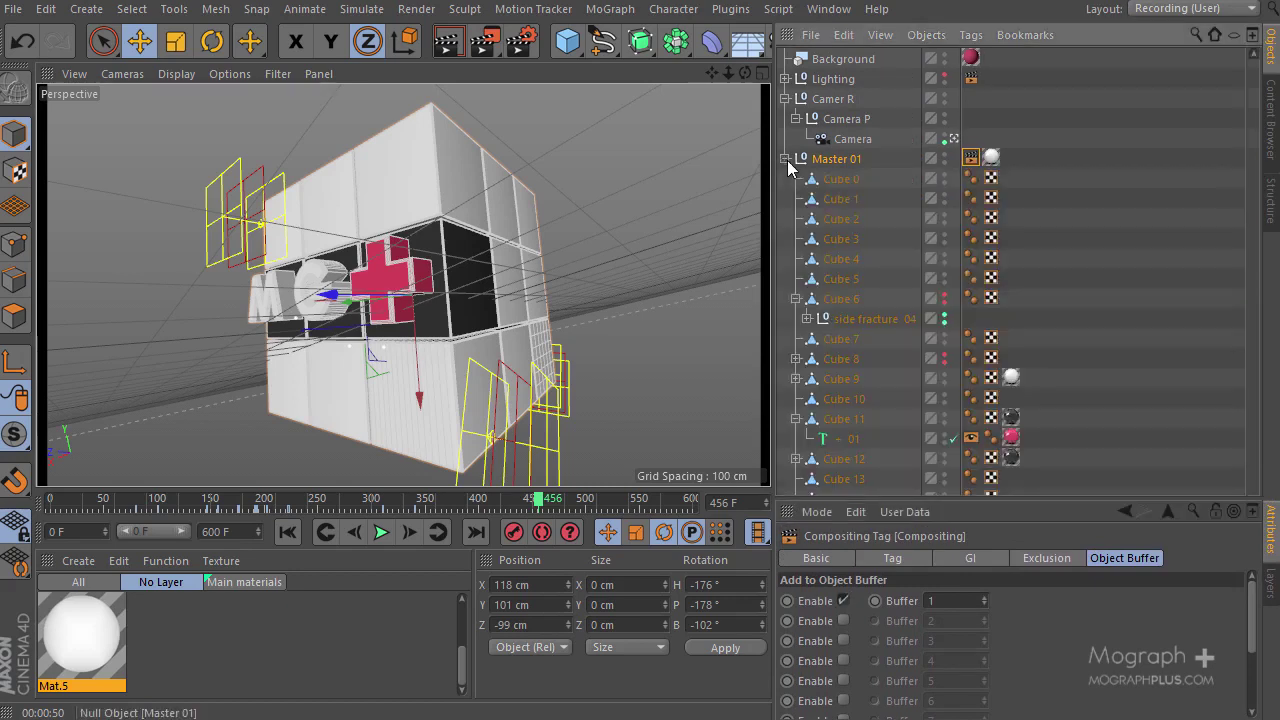
left_click(796, 298)
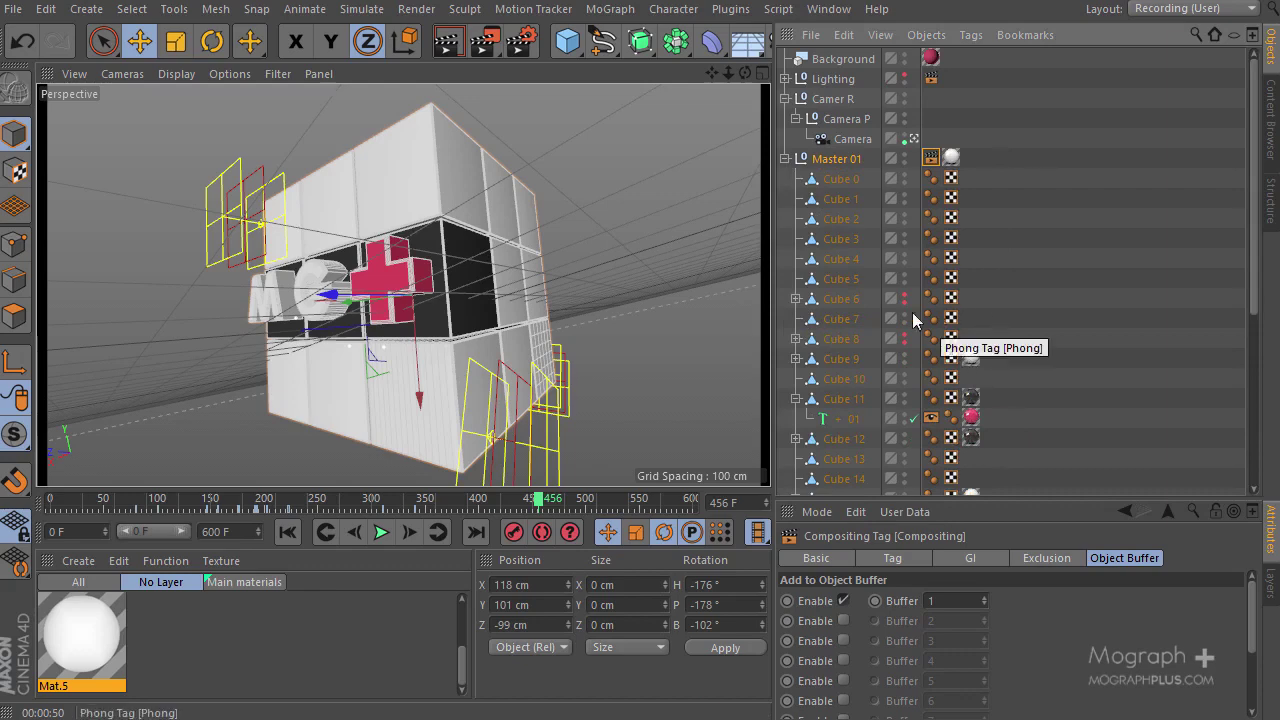
left_click(440, 313)
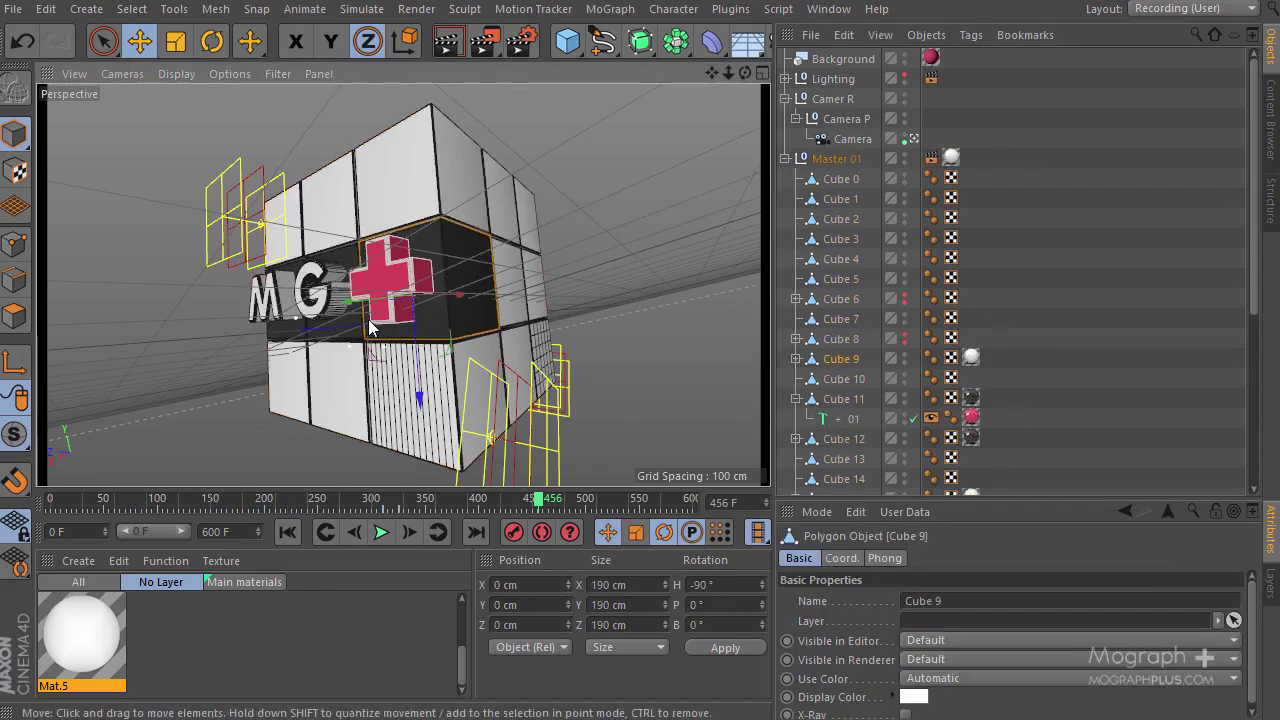
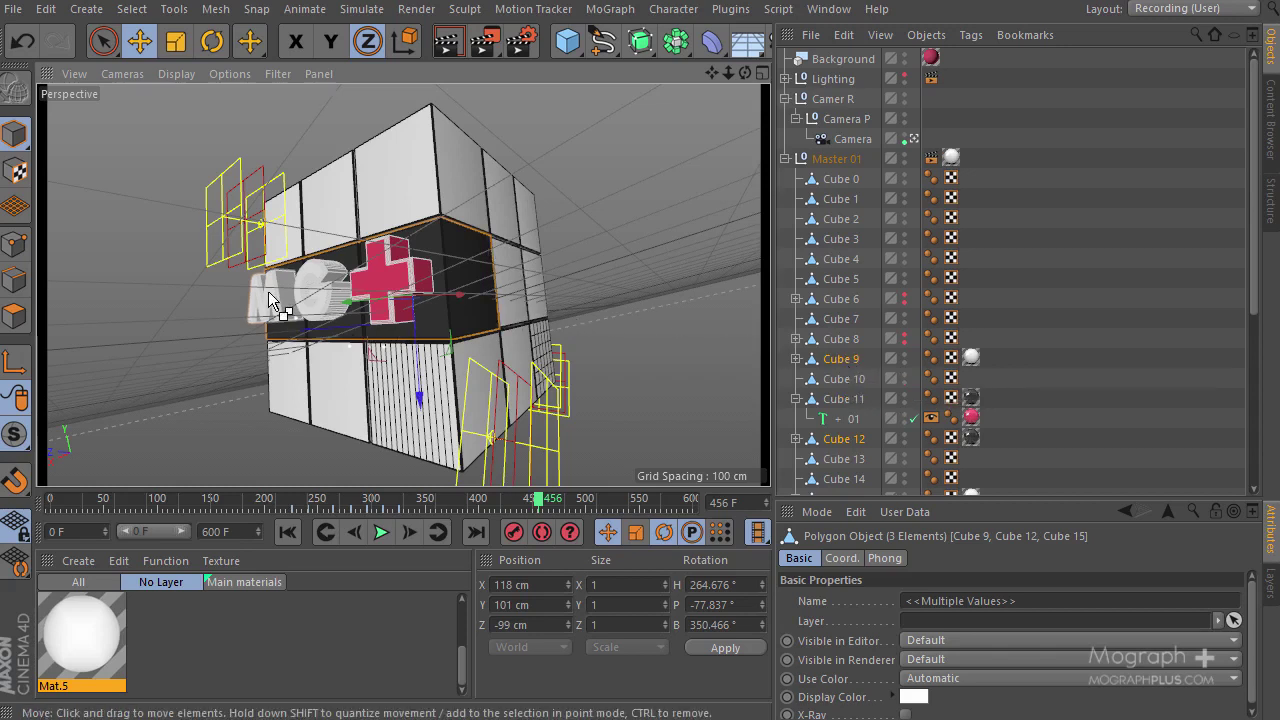
left_click(322, 305, "shift")
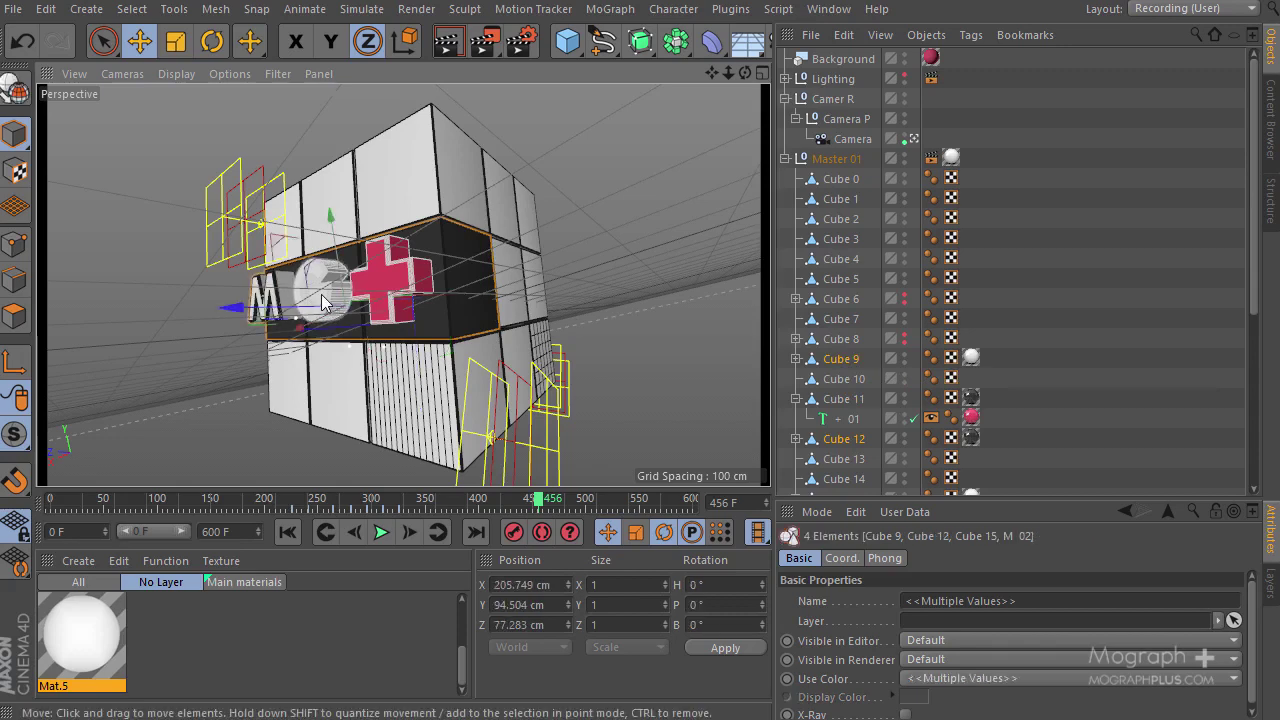
left_click(322, 305, "shift")
Try to move the selected middle-row cubes and letters vertically, and undo the move
left_click_drag(322, 305, 393, 290)
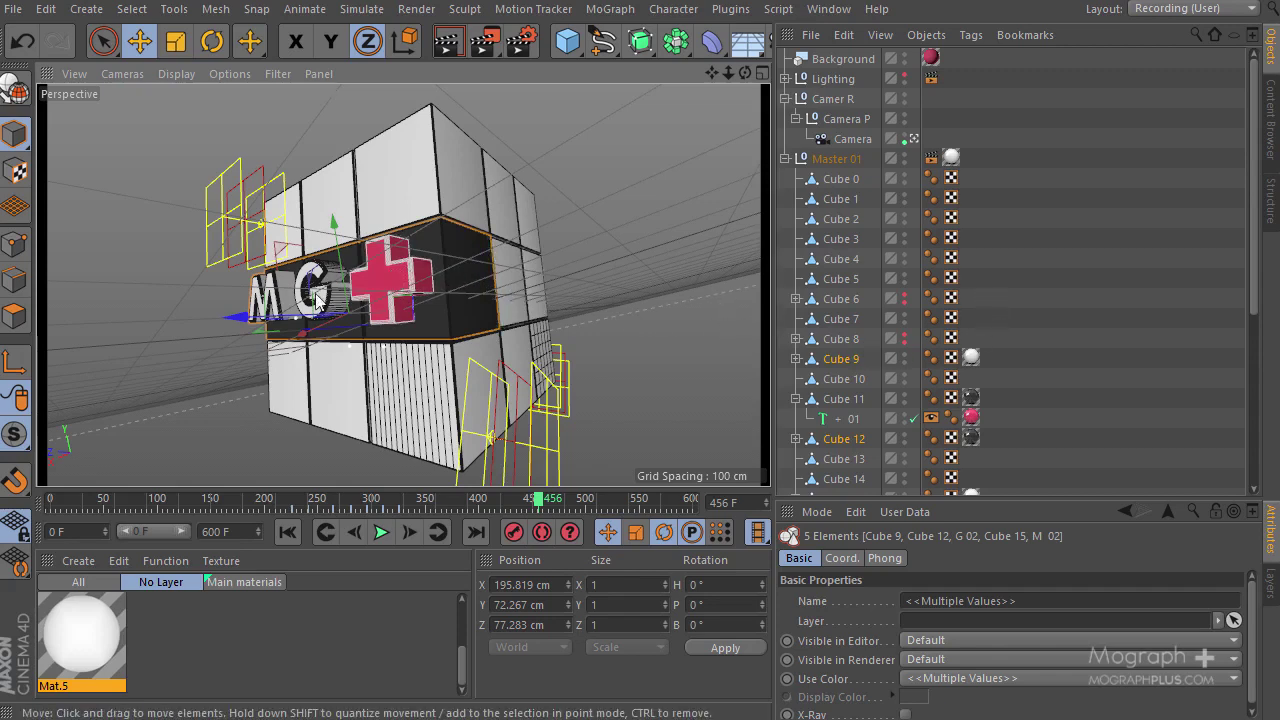
left_click_drag(344, 238, 370, 150)
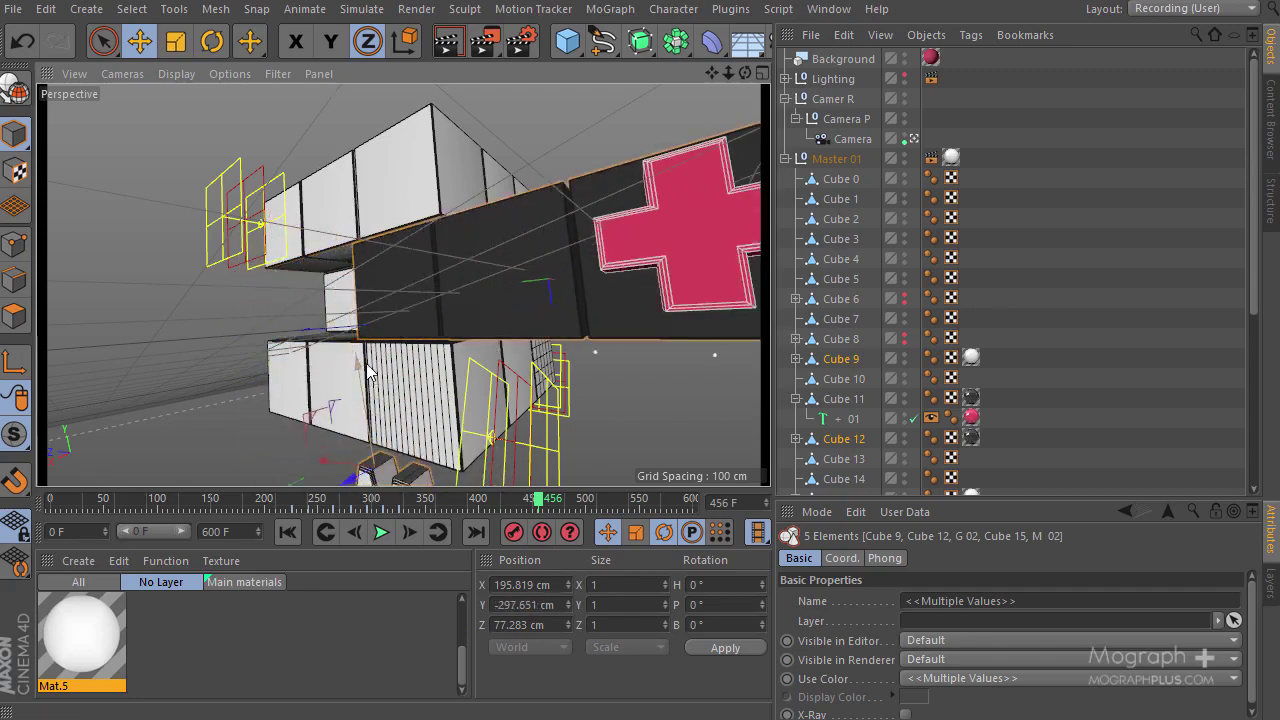
key("ctrl+z")
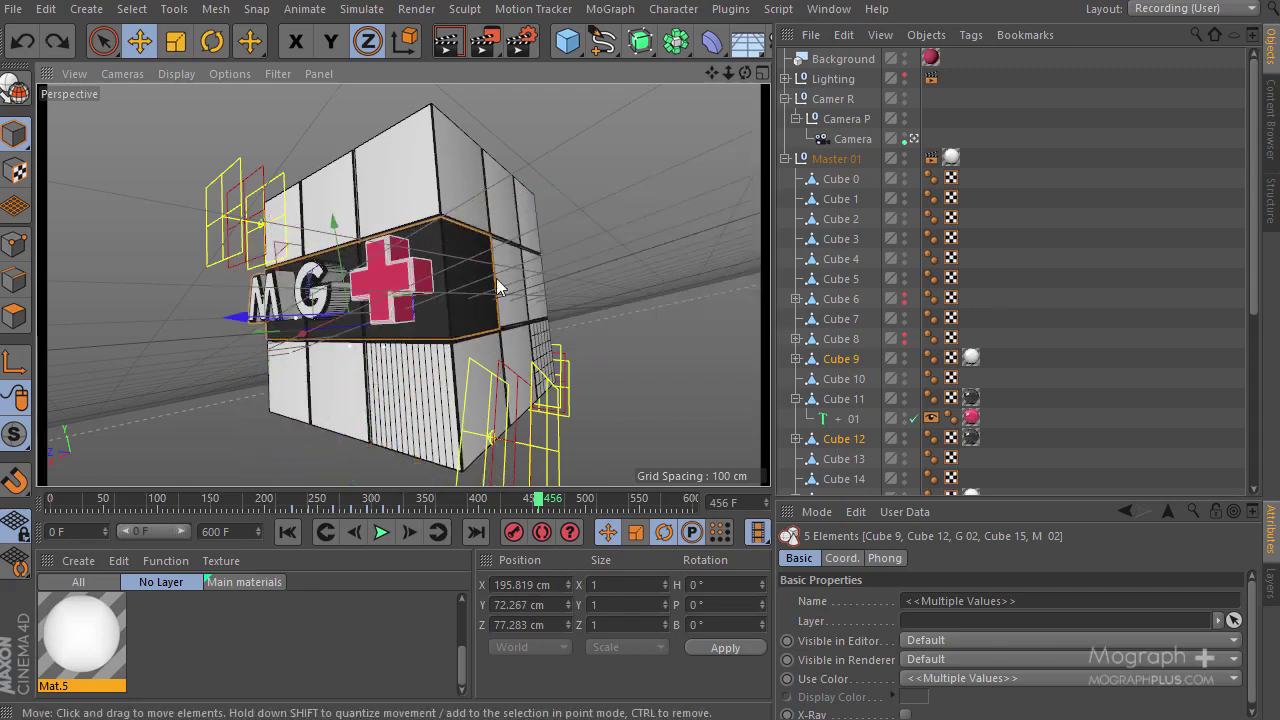
Add Compositing tags to the selected middle-row cubes and the M and G letters
right_click(843, 340)
mouse_move(953, 5)
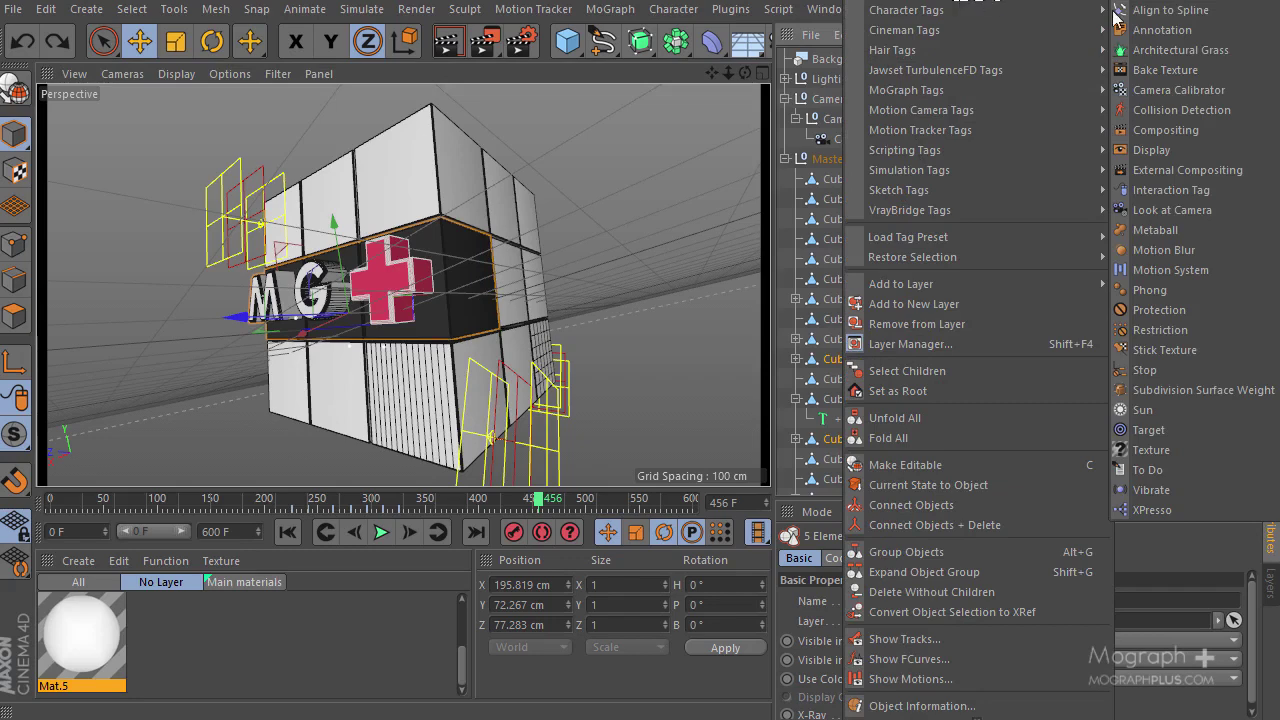
left_click(1209, 128)
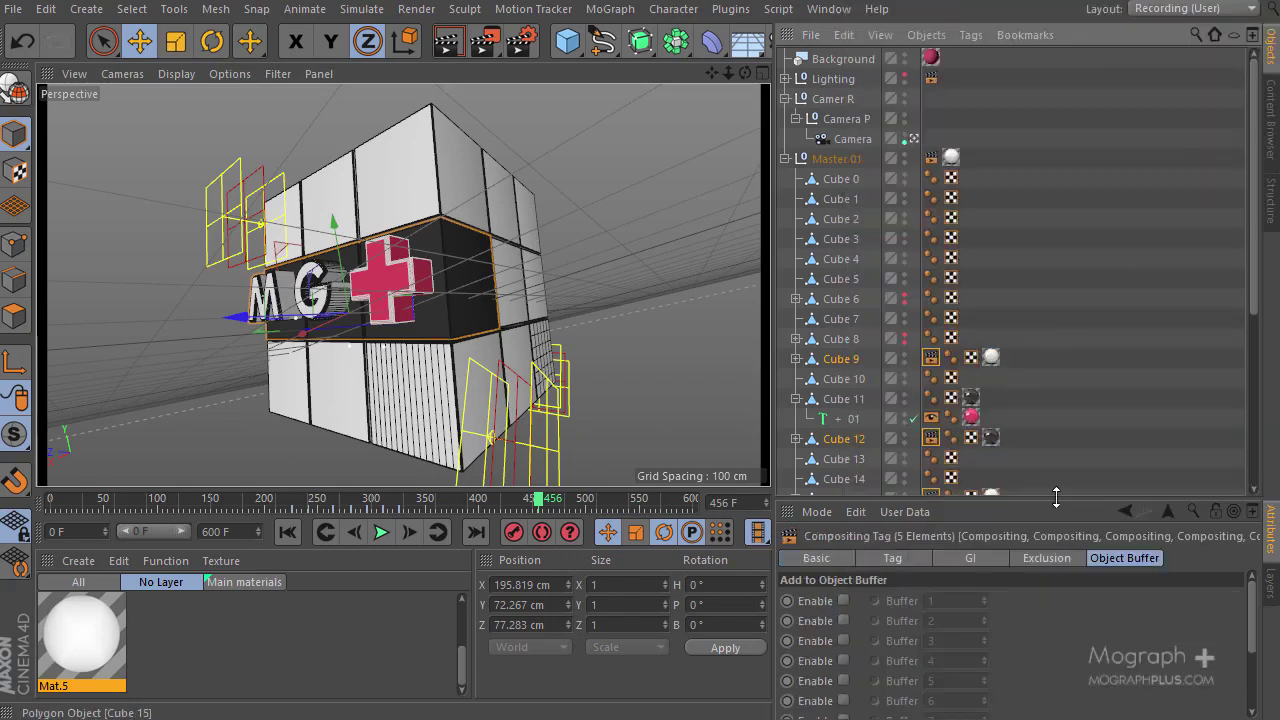
Enable Object Buffers 2 and 1 on the five selected Compositing tags of the middle-row cubes and letters
left_click_drag(1056, 497, 1080, 398)
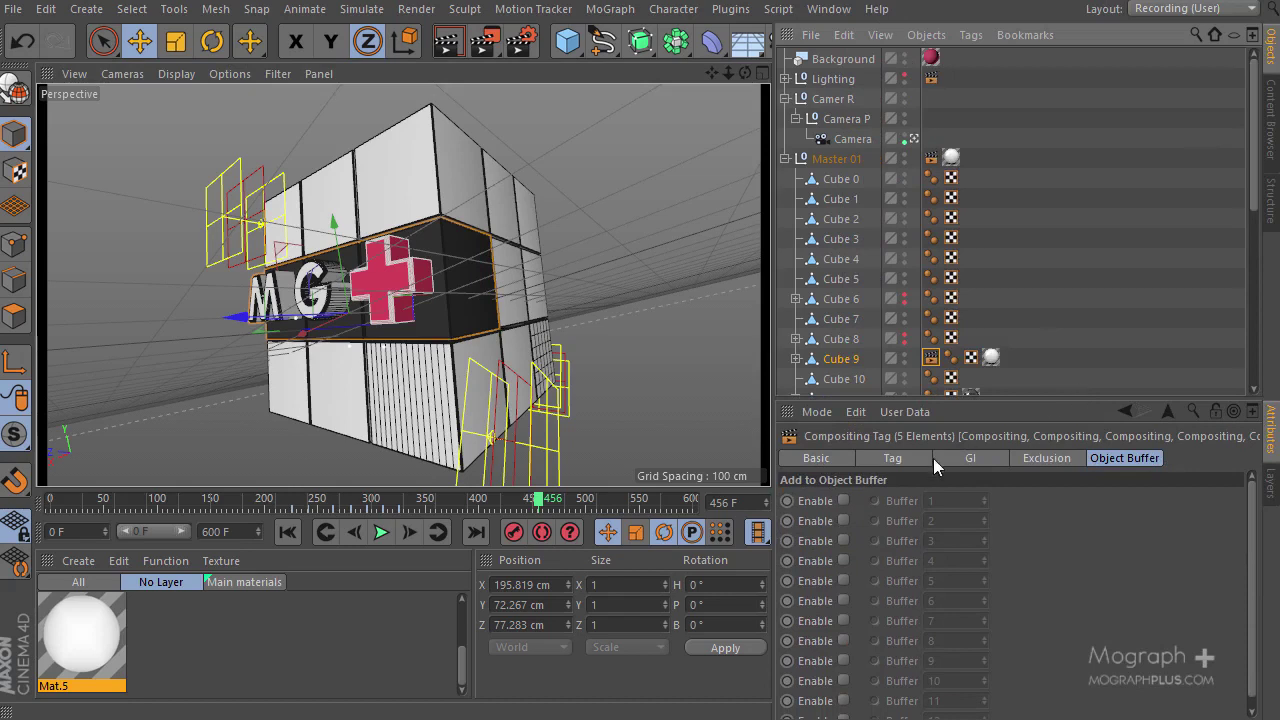
left_click(843, 521)
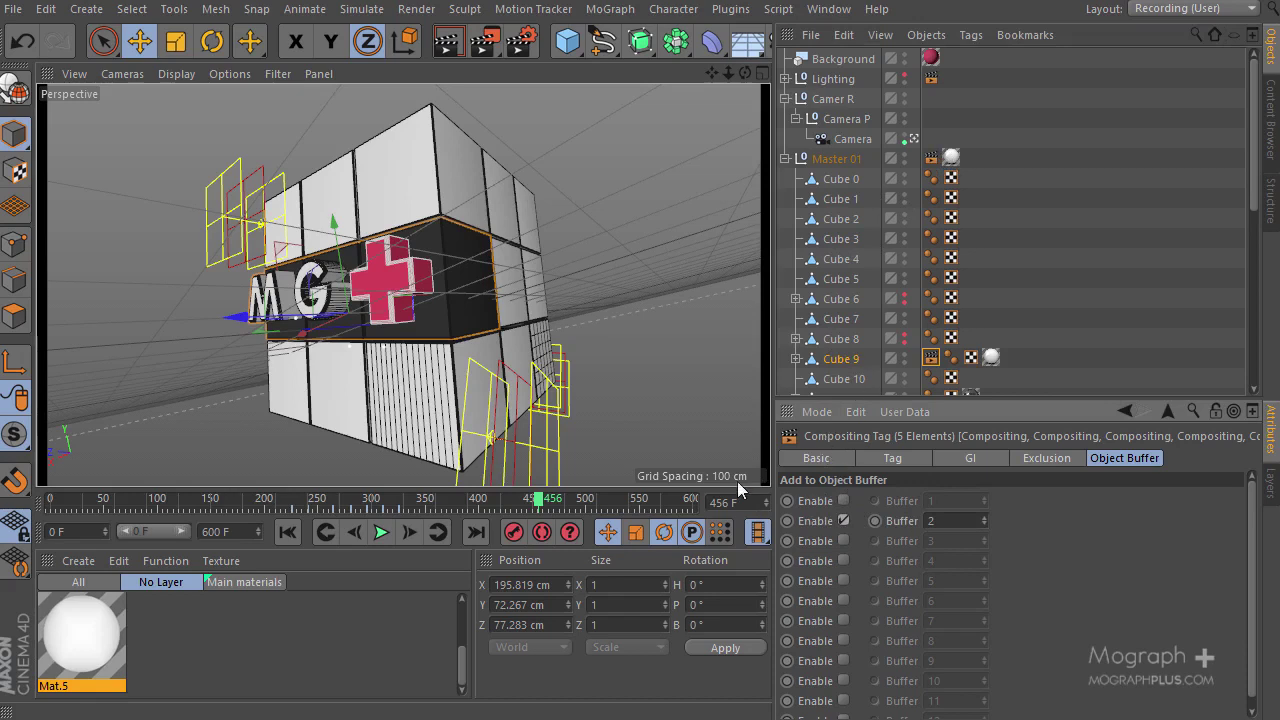
left_click(843, 500)
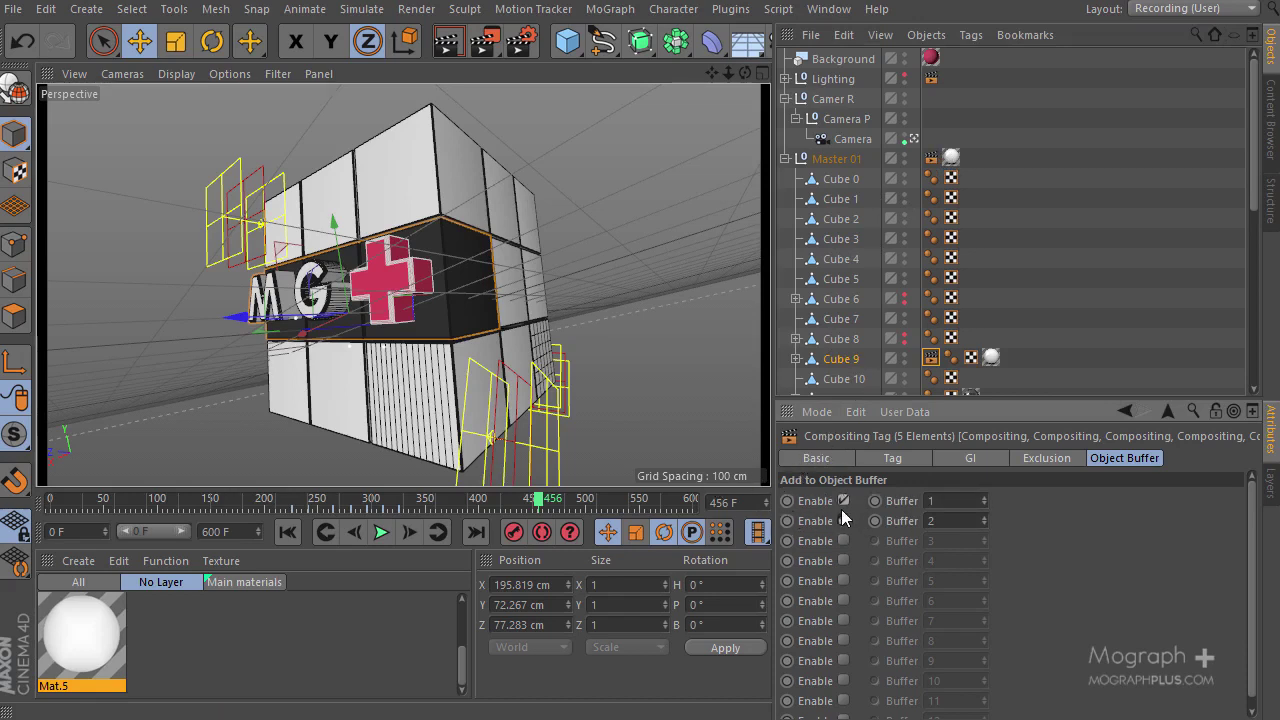
Add a Compositing tag to the + 02 text under Cube 9 and enable its Object Buffers 3 and 1
left_click(190, 342)
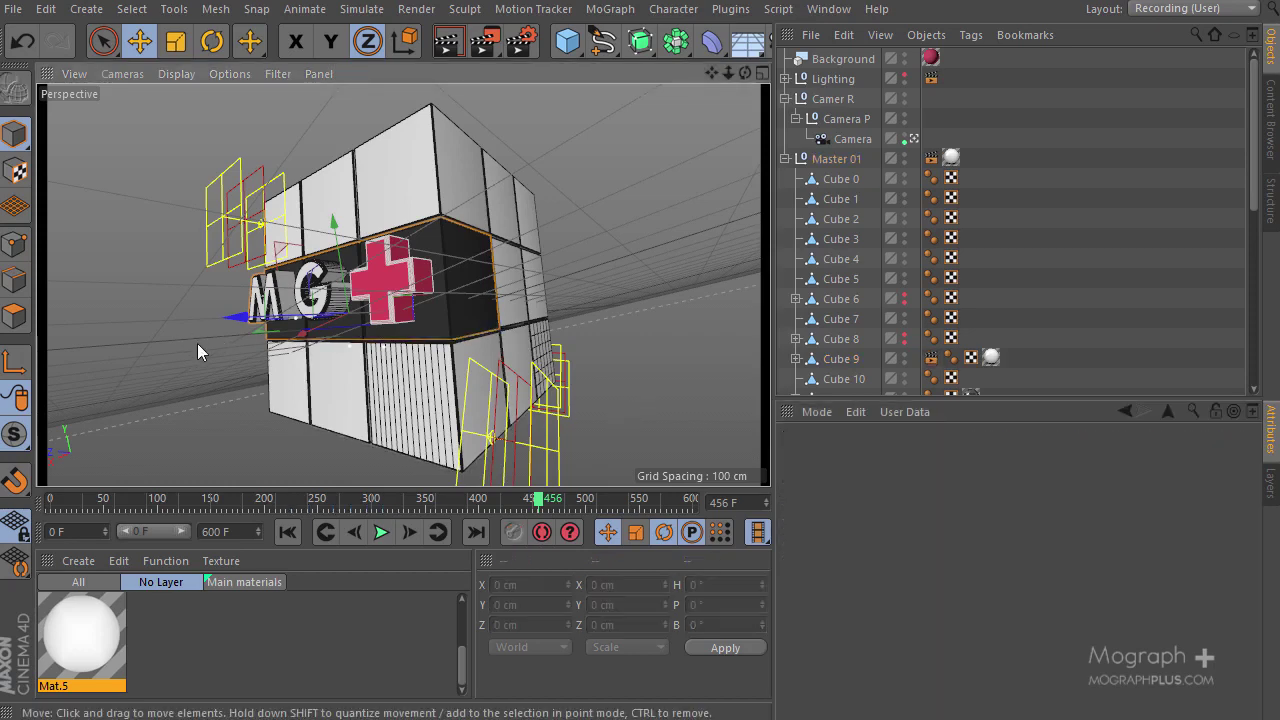
left_click(382, 275)
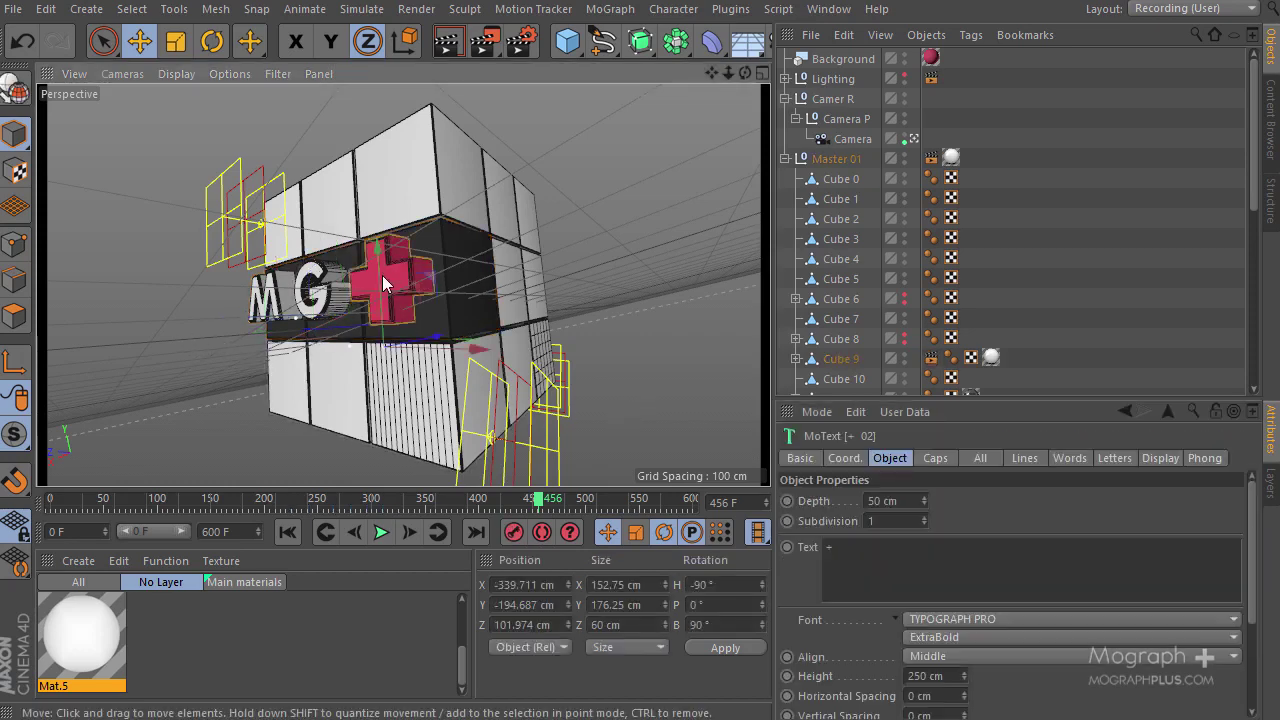
left_click(796, 358)
scroll(832, 300, "down", 3)
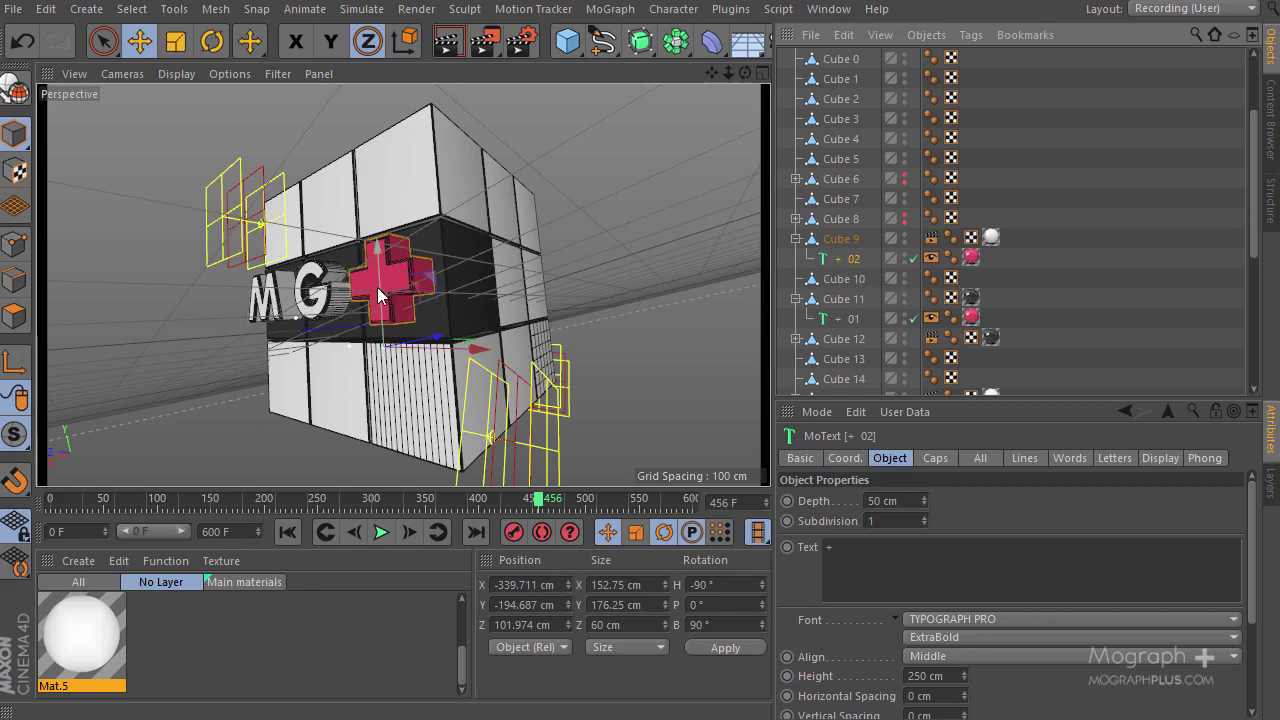
right_click(845, 255)
mouse_move(927, 4)
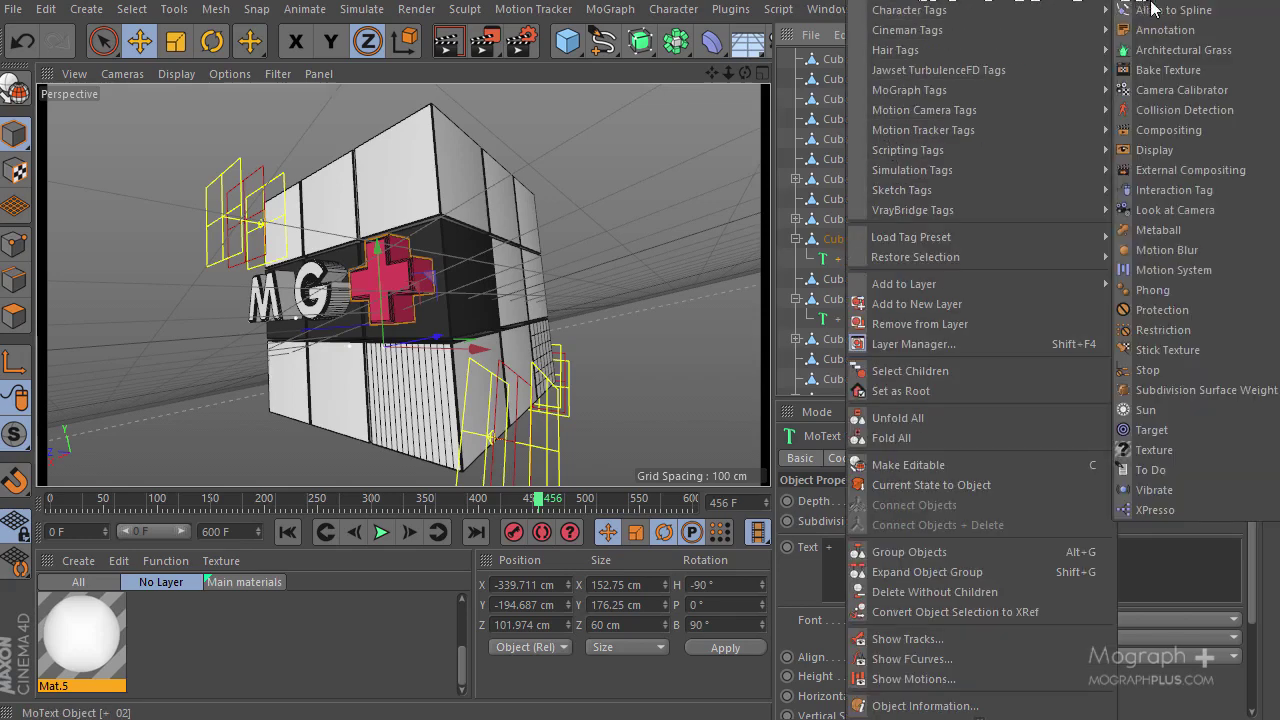
left_click(1165, 130)
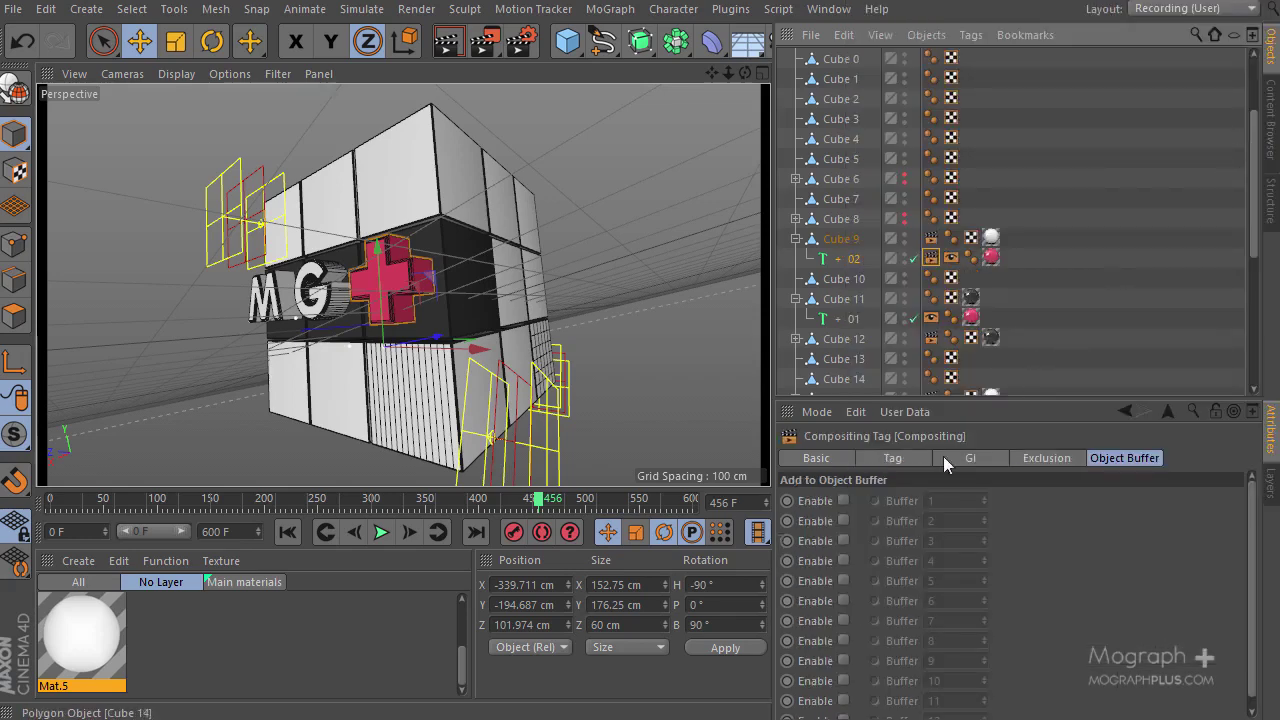
left_click(844, 541)
left_click(844, 500)
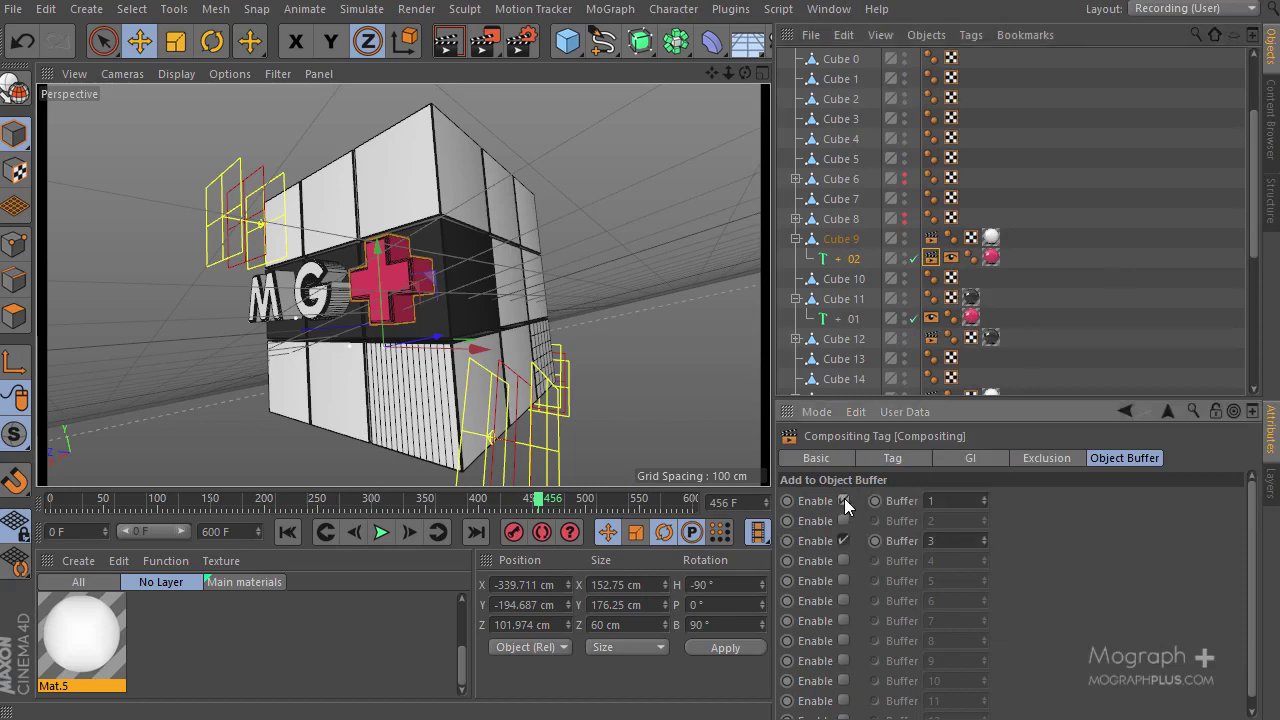
Go to frame 307 and select Cube 16 together with Cube 11
left_click_drag(962, 401, 945, 526)
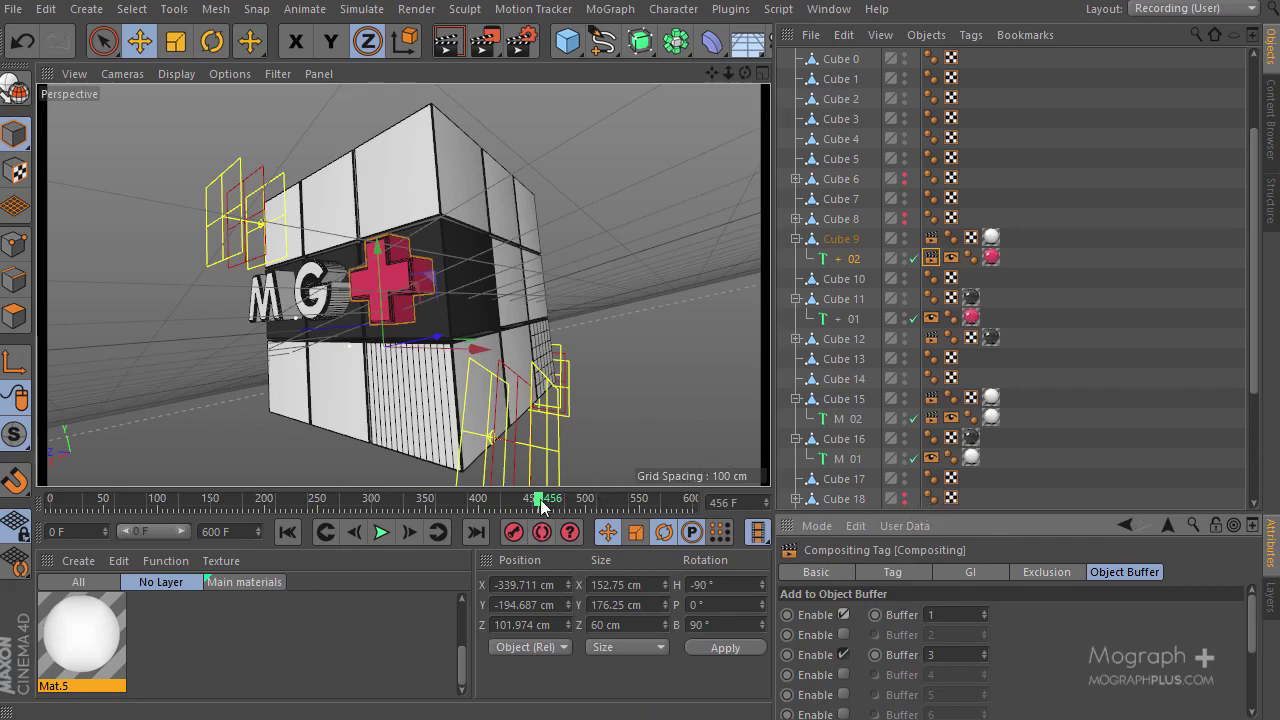
left_click_drag(537, 500, 378, 513)
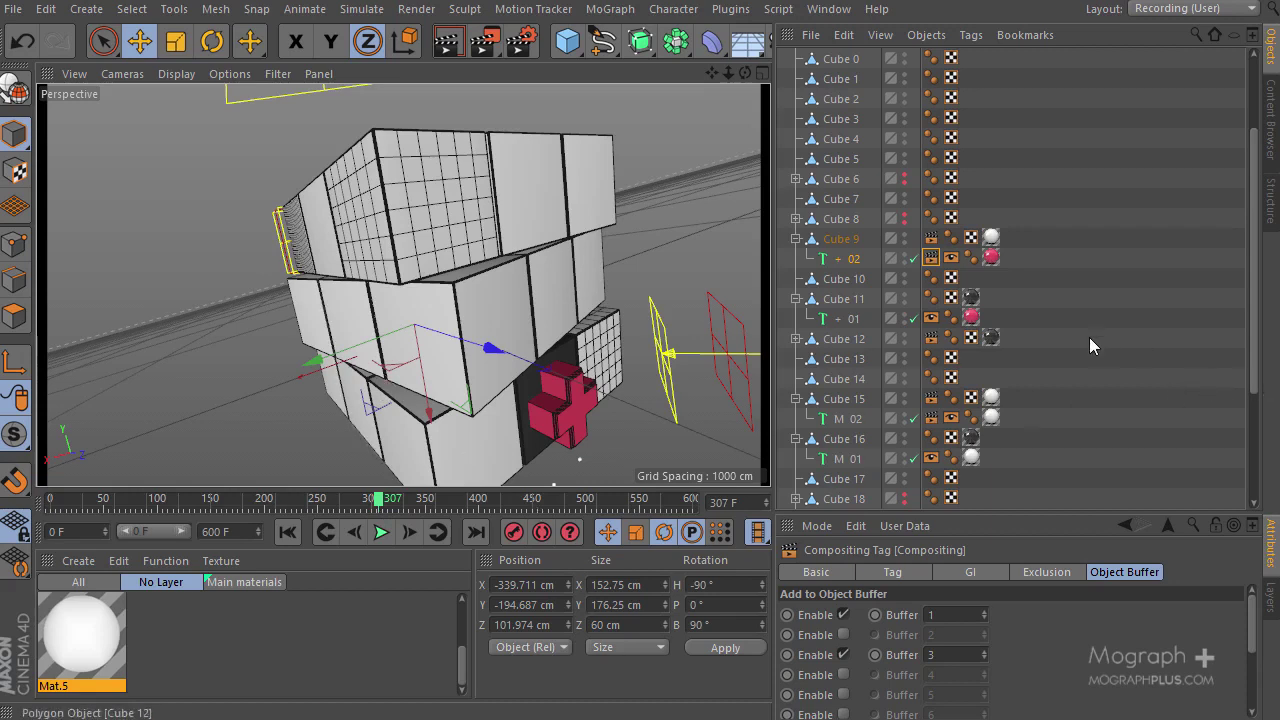
left_click(848, 440)
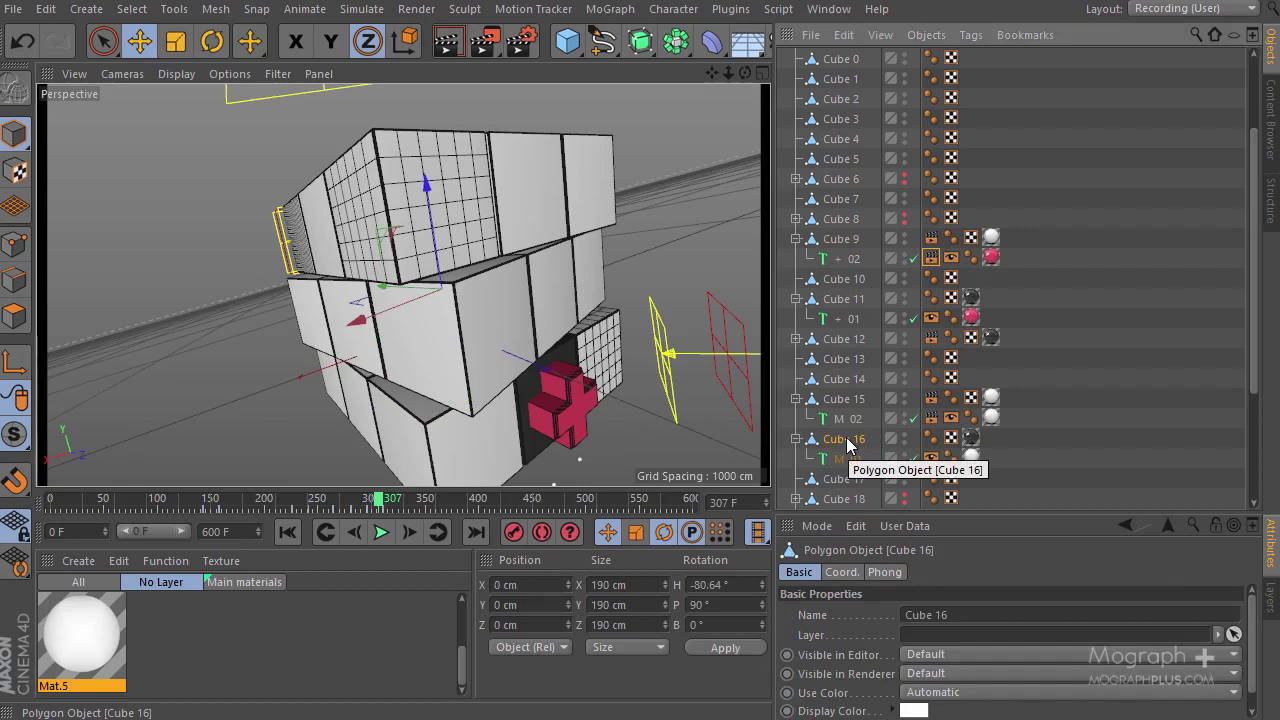
right_click(848, 440)
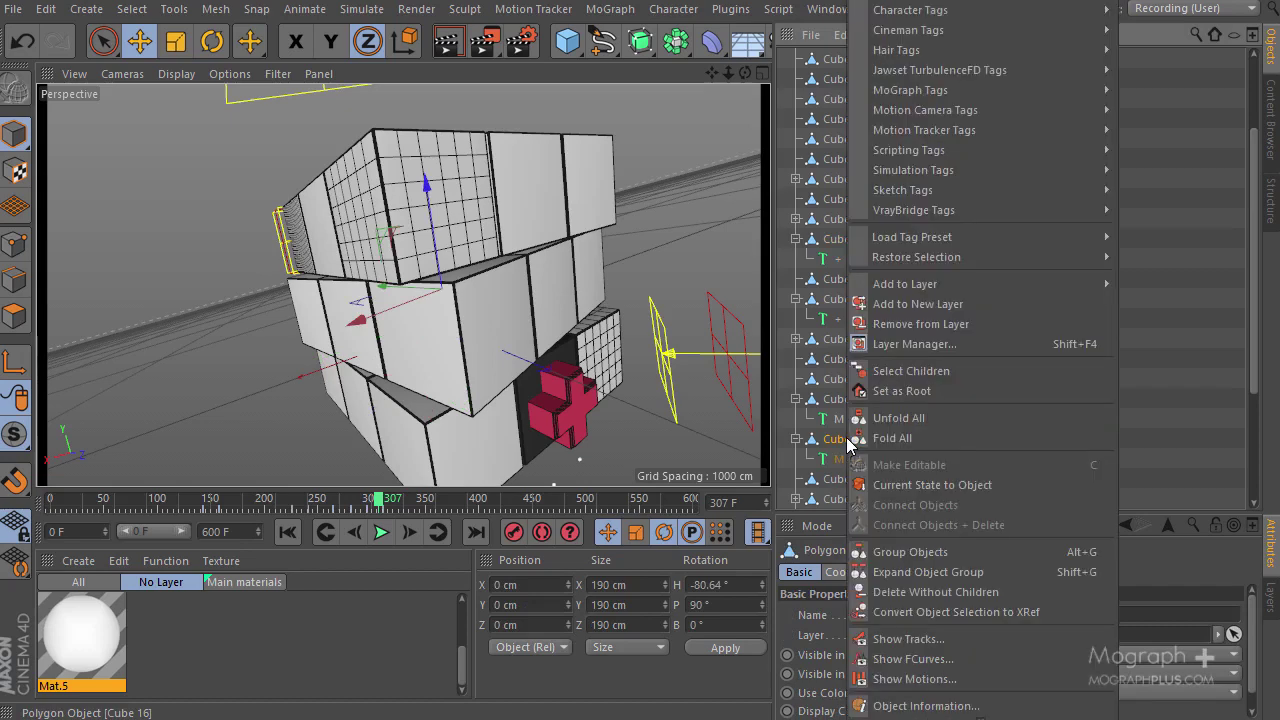
key("Escape")
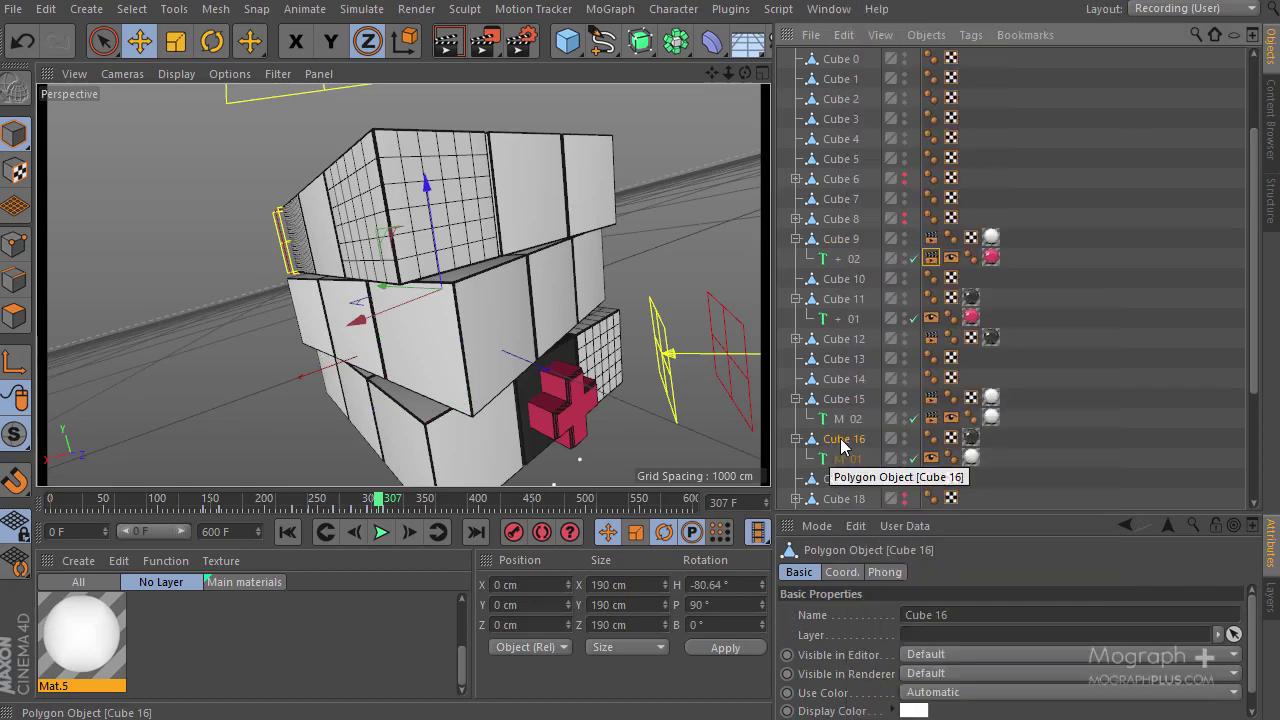
left_click(848, 300, "ctrl")
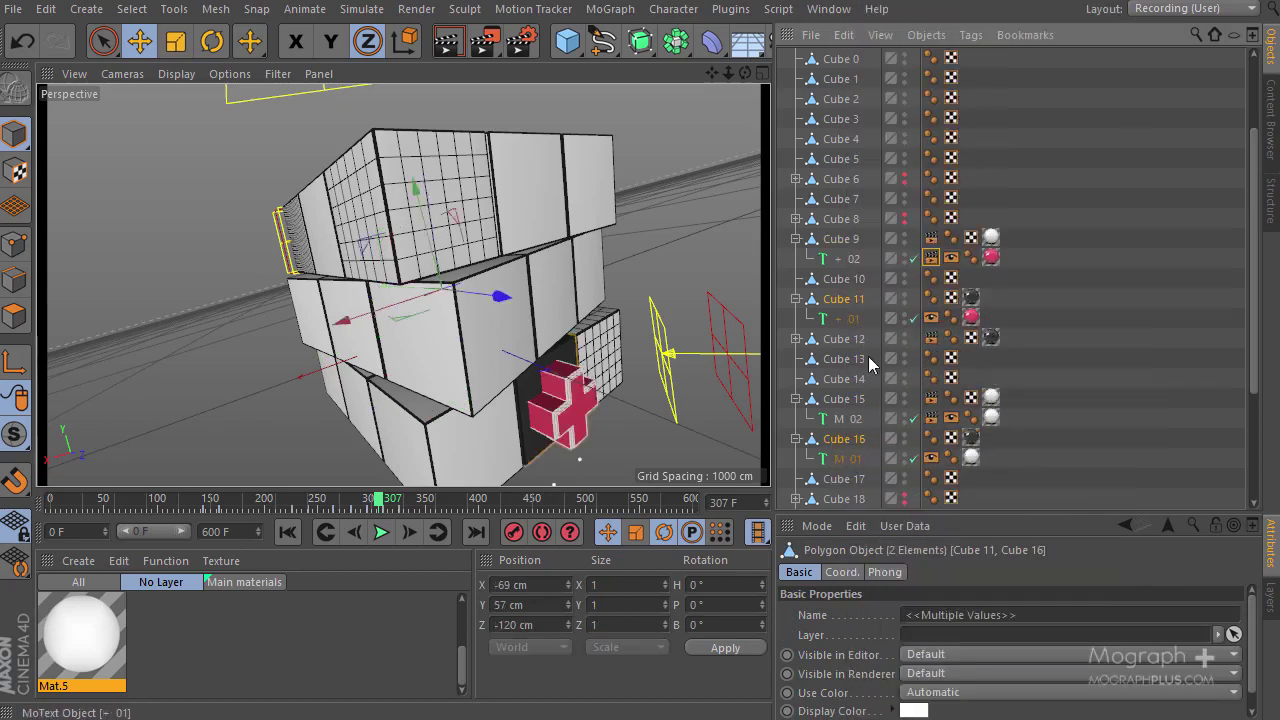
Add Compositing tags to Cube 11 and Cube 16 and enable Object Buffers 1 and 2 on them
right_click(828, 308)
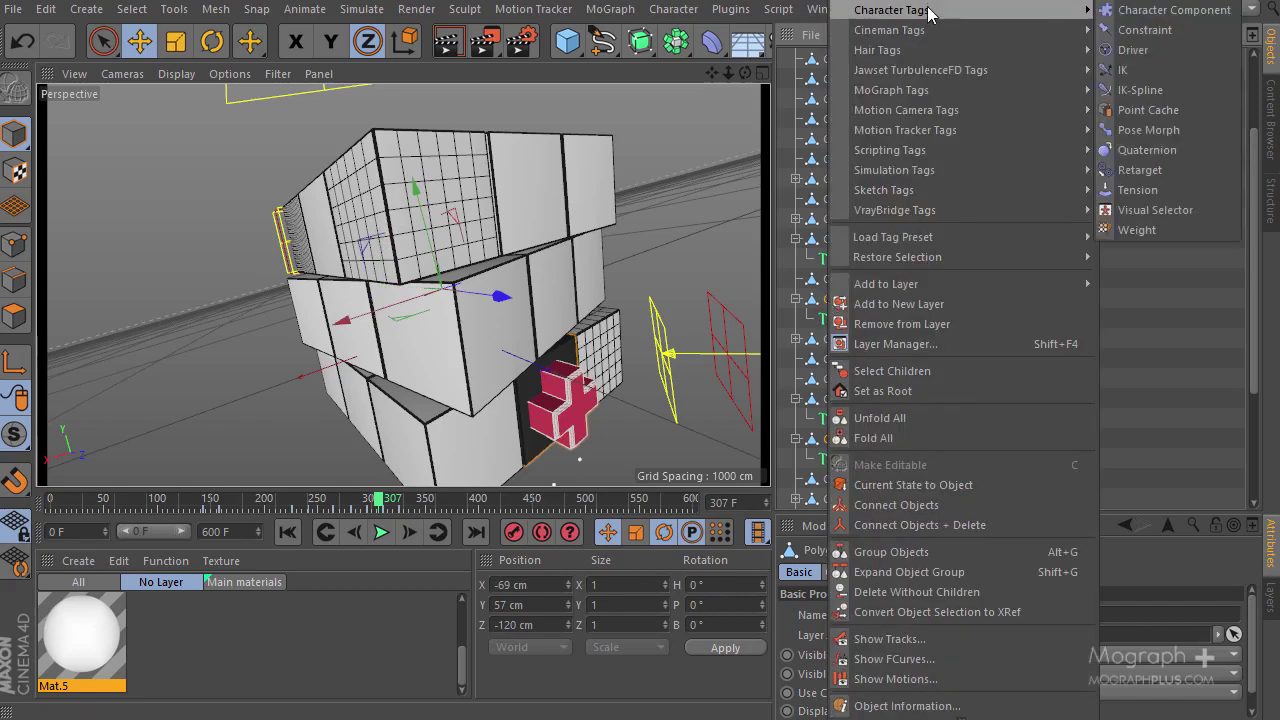
mouse_move(966, 3)
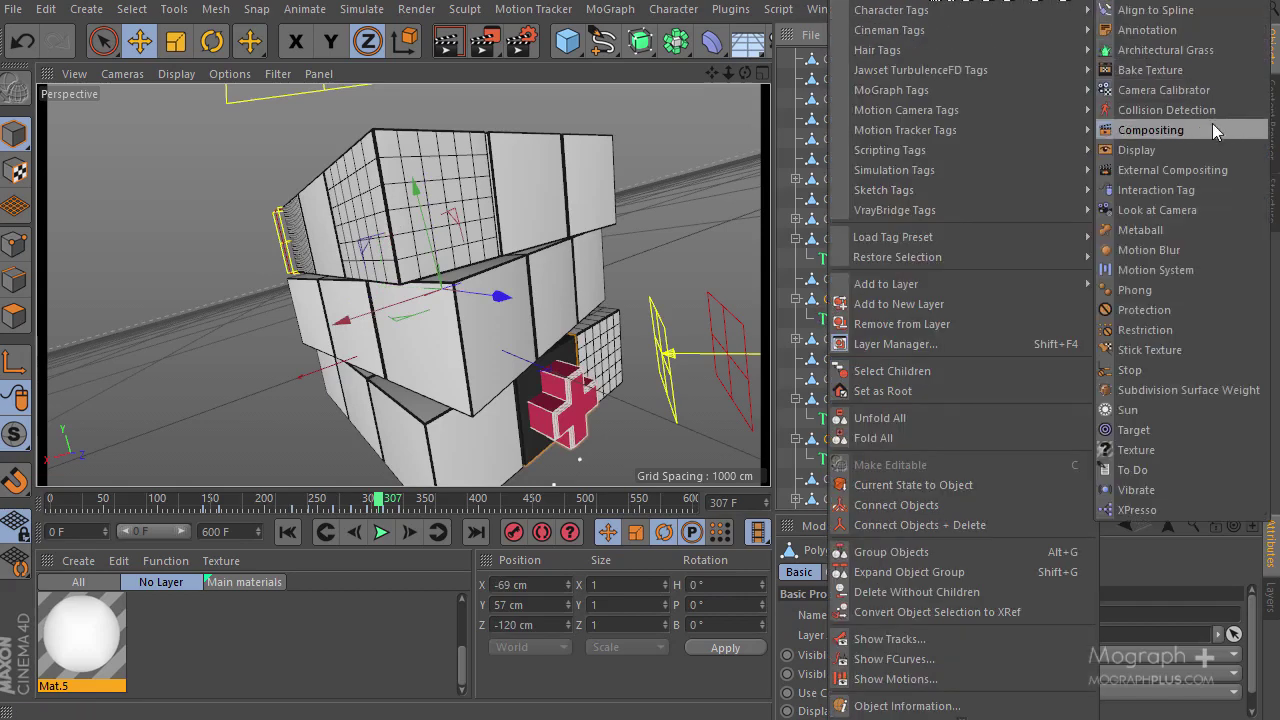
left_click(1160, 130)
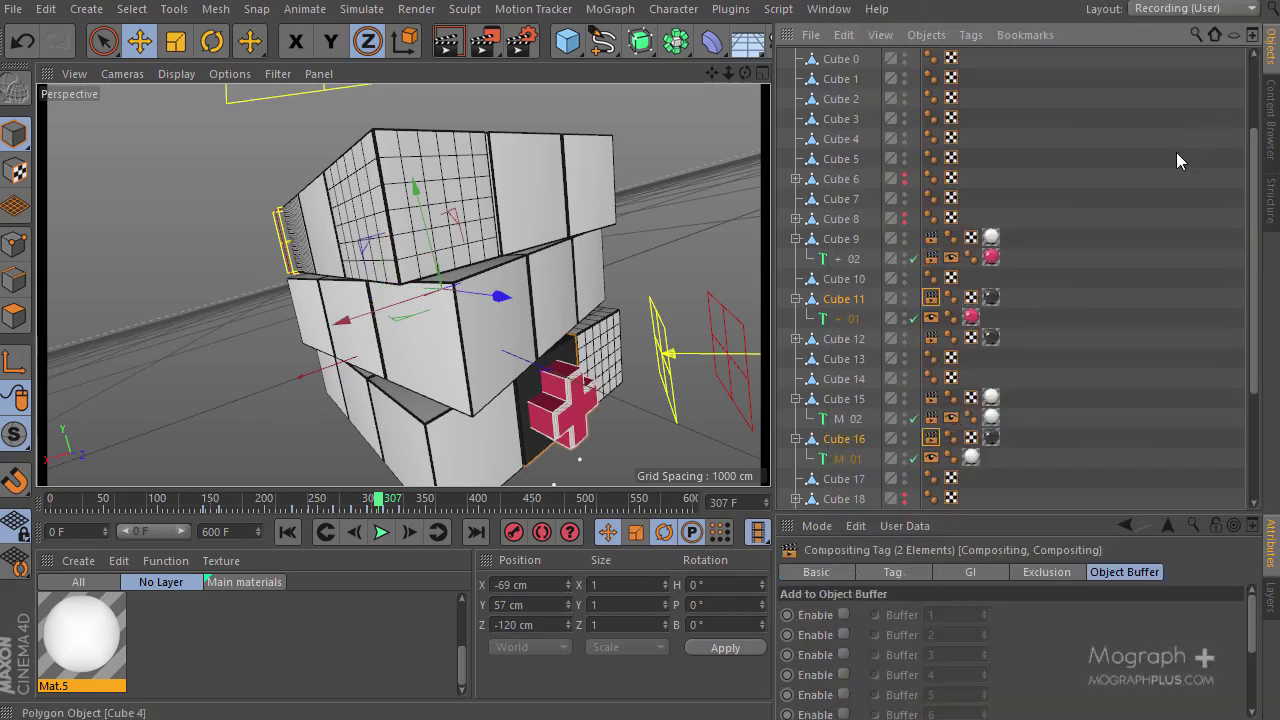
left_click(843, 615)
left_click(846, 635)
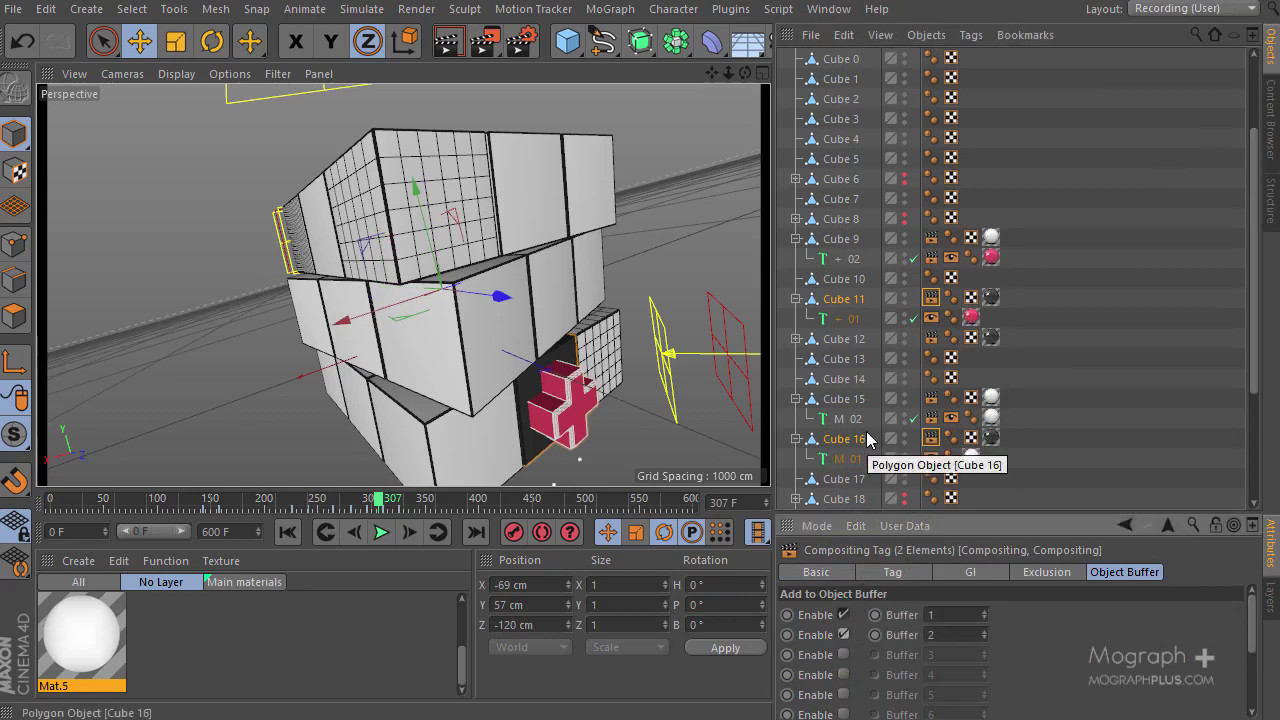
Add a Compositing tag to the + 01 text under Cube 11 and enable its Object Buffers 1 and 3
left_click(839, 322)
right_click(849, 324)
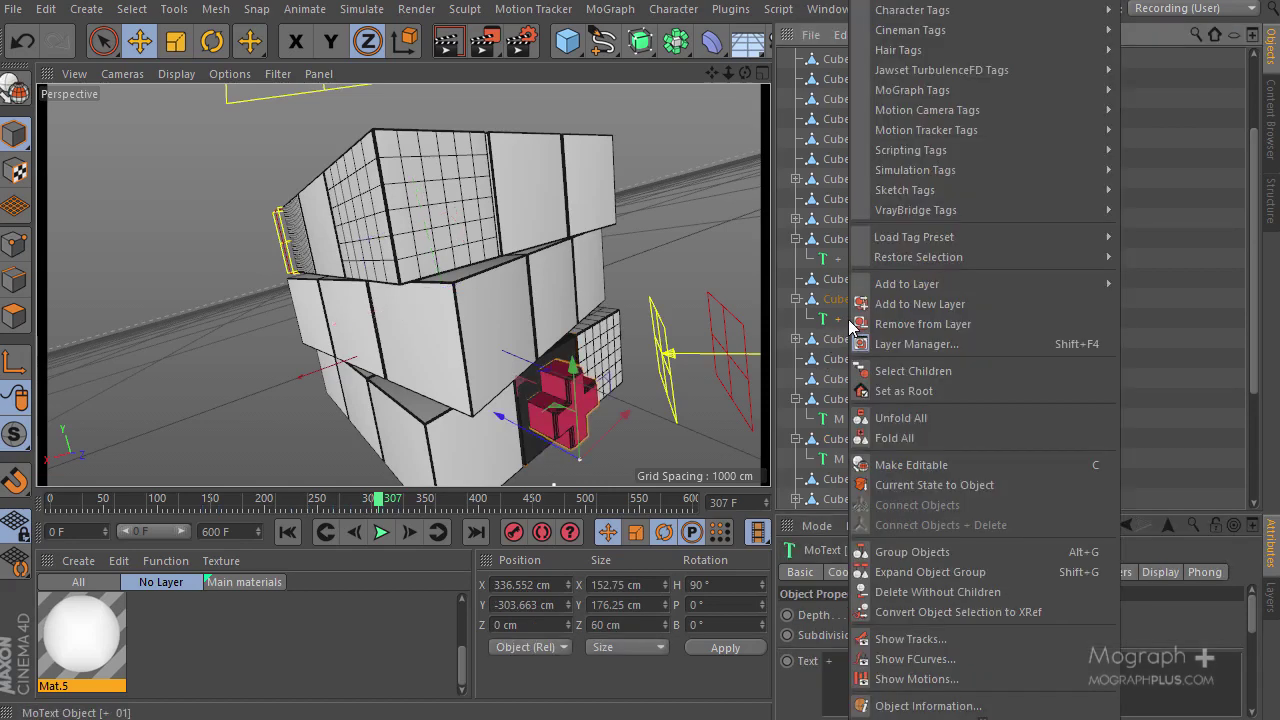
mouse_move(1085, 2)
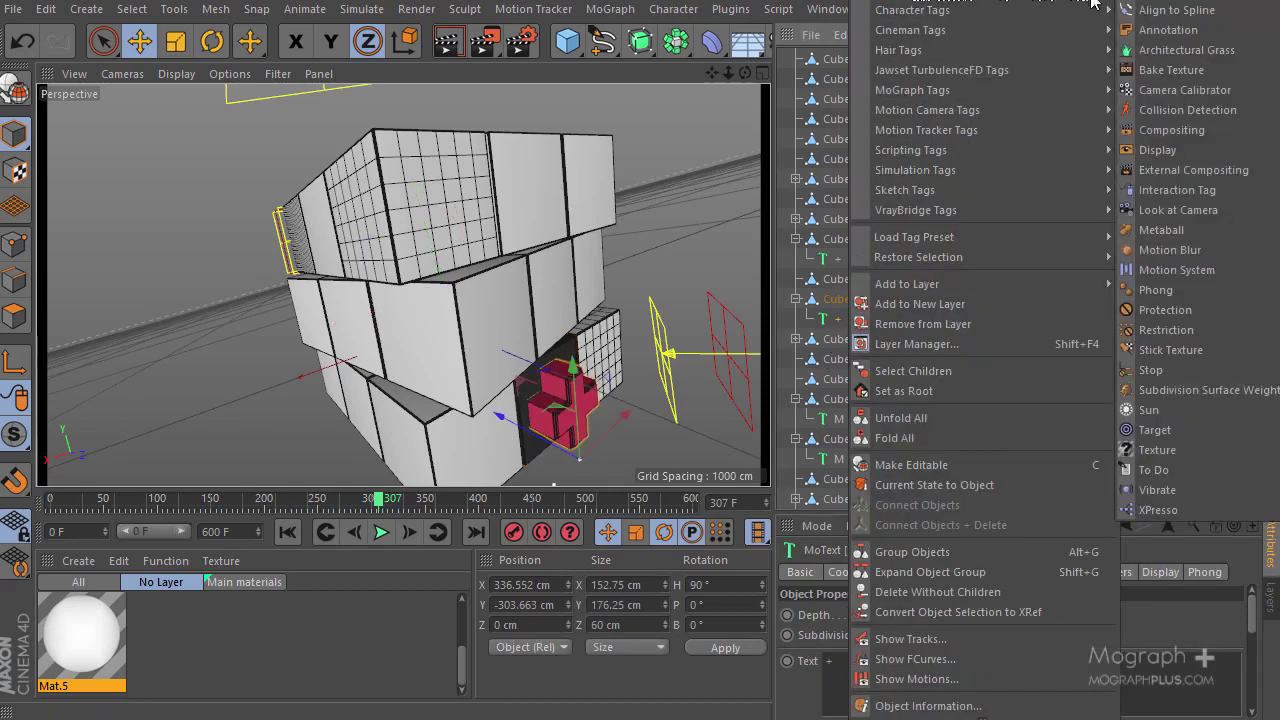
left_click(1165, 130)
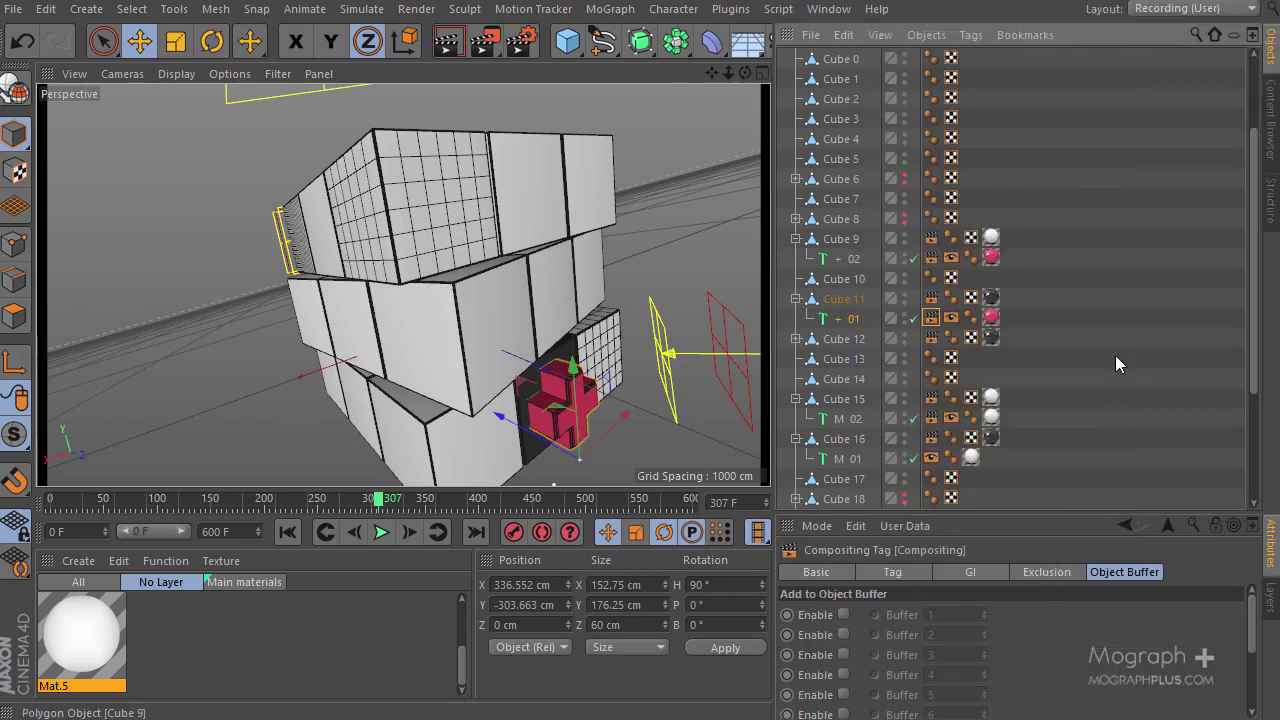
left_click(843, 614)
left_click(846, 656)
Select Cube 0 through Cube 8 under Master 01 and add a Compositing tag to each
left_click_drag(1044, 513, 1028, 590)
scroll(940, 395, "up", 3)
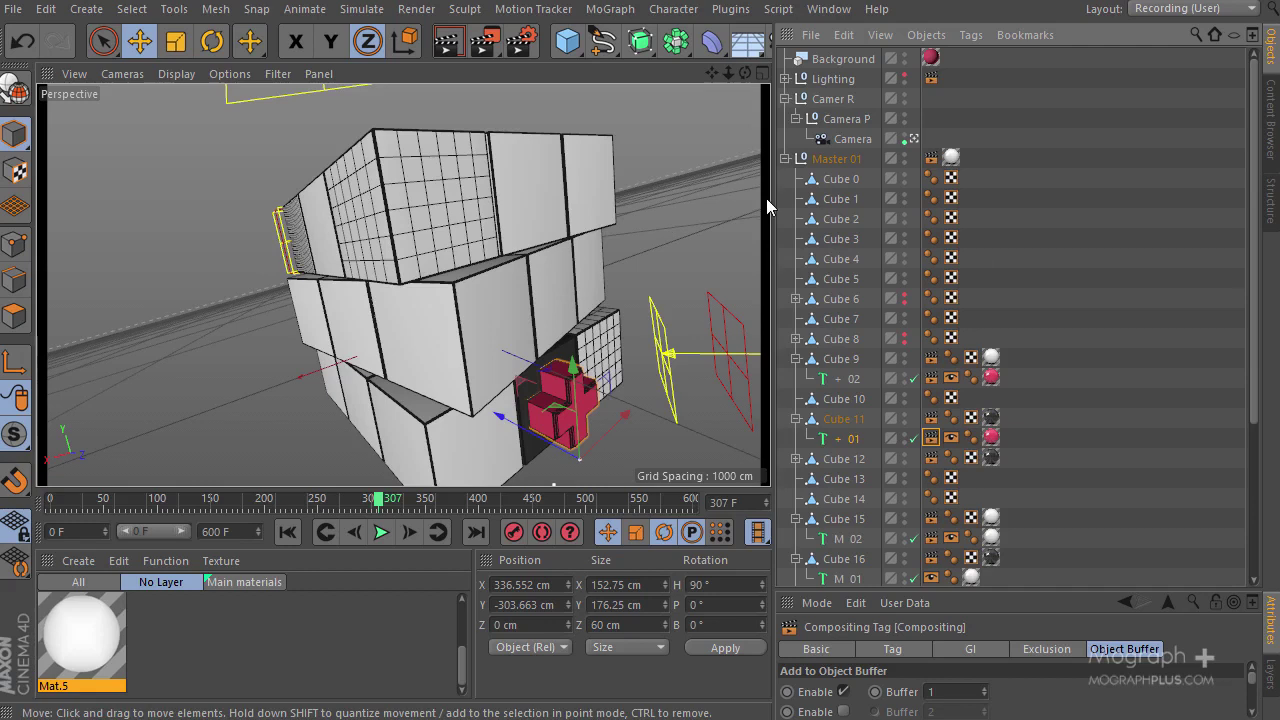
left_click(840, 181)
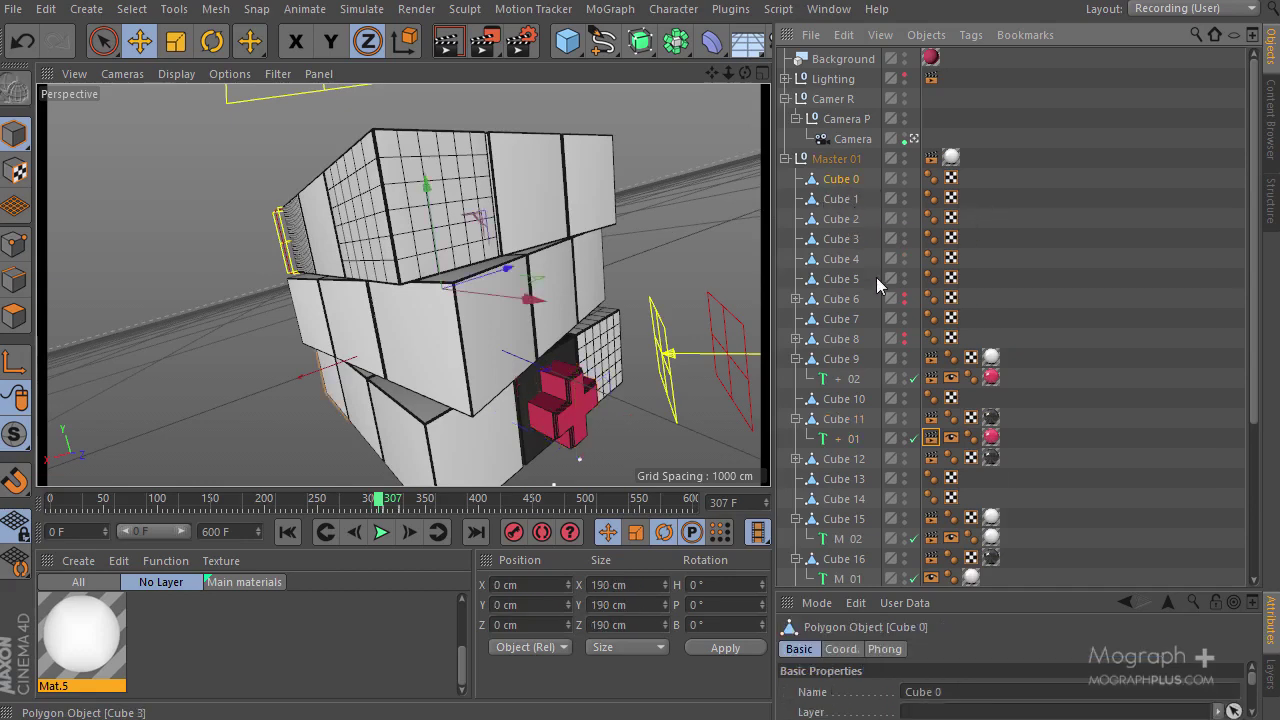
left_click(851, 345, "shift")
right_click(851, 345)
mouse_move(1000, 15)
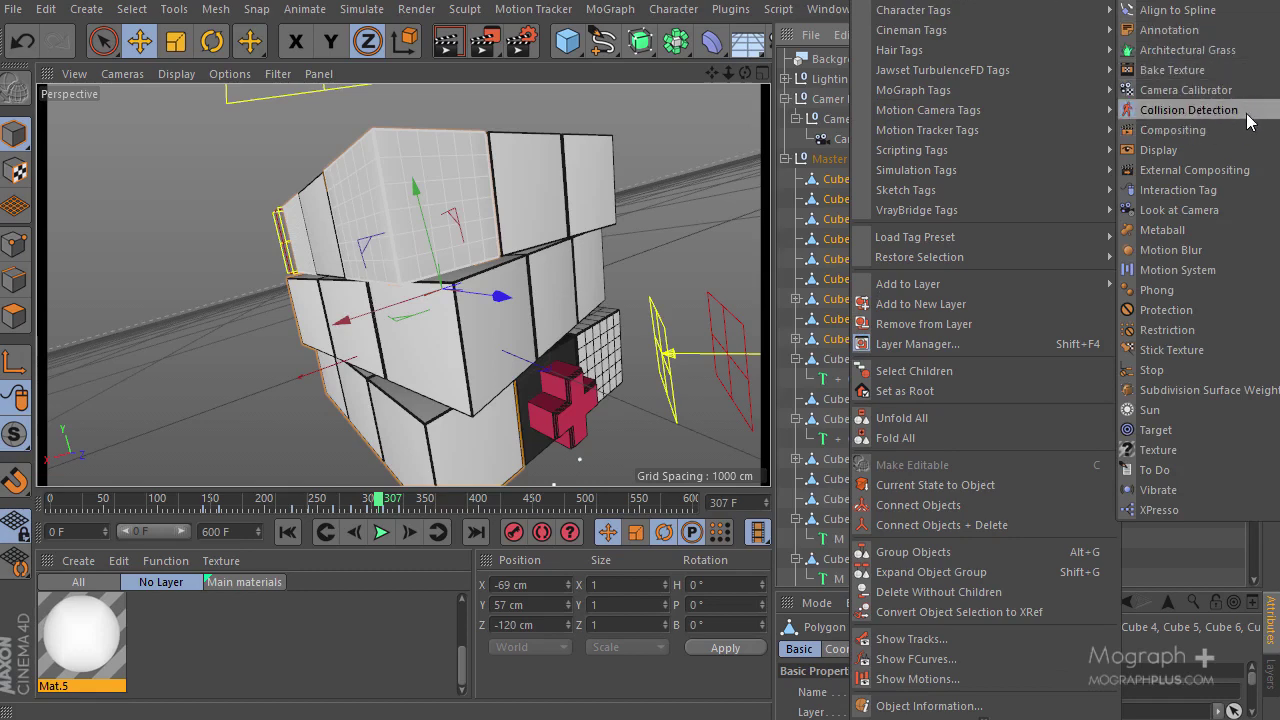
left_click(1258, 130)
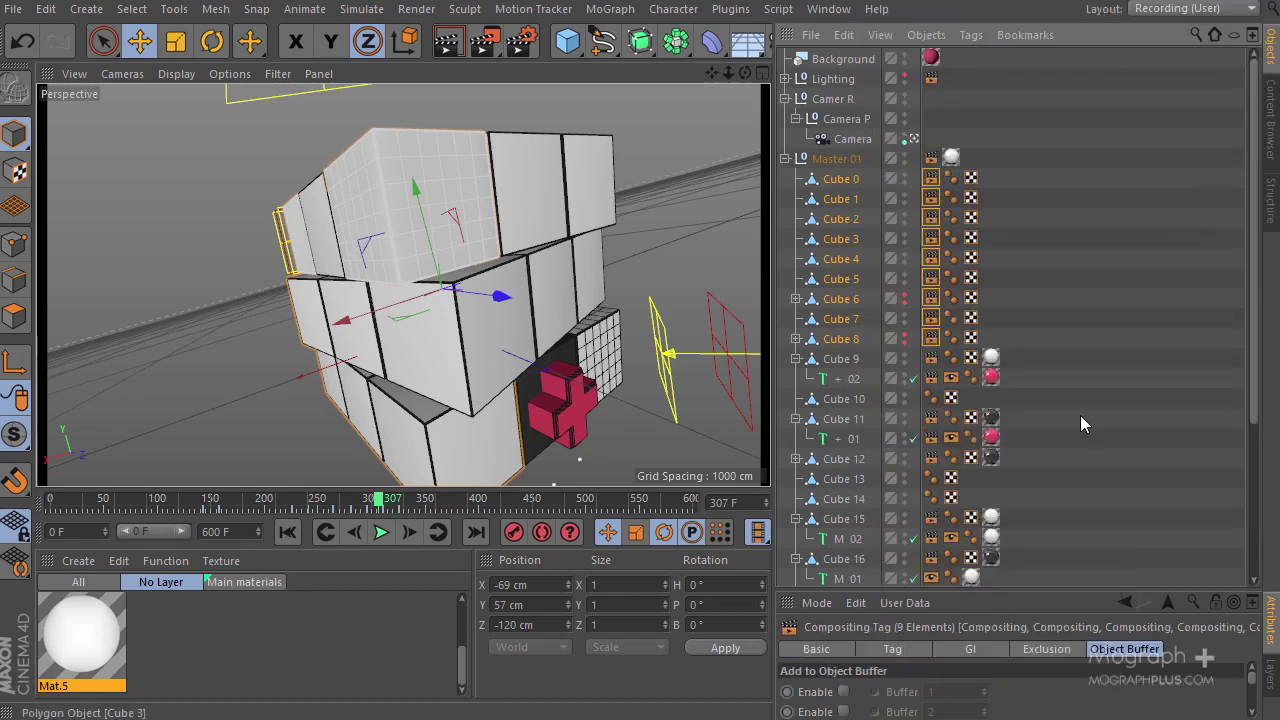
Enable Object Buffers 1 and 4 on the nine Compositing tags of Cube 0 through Cube 8
left_click_drag(1030, 592, 1013, 502)
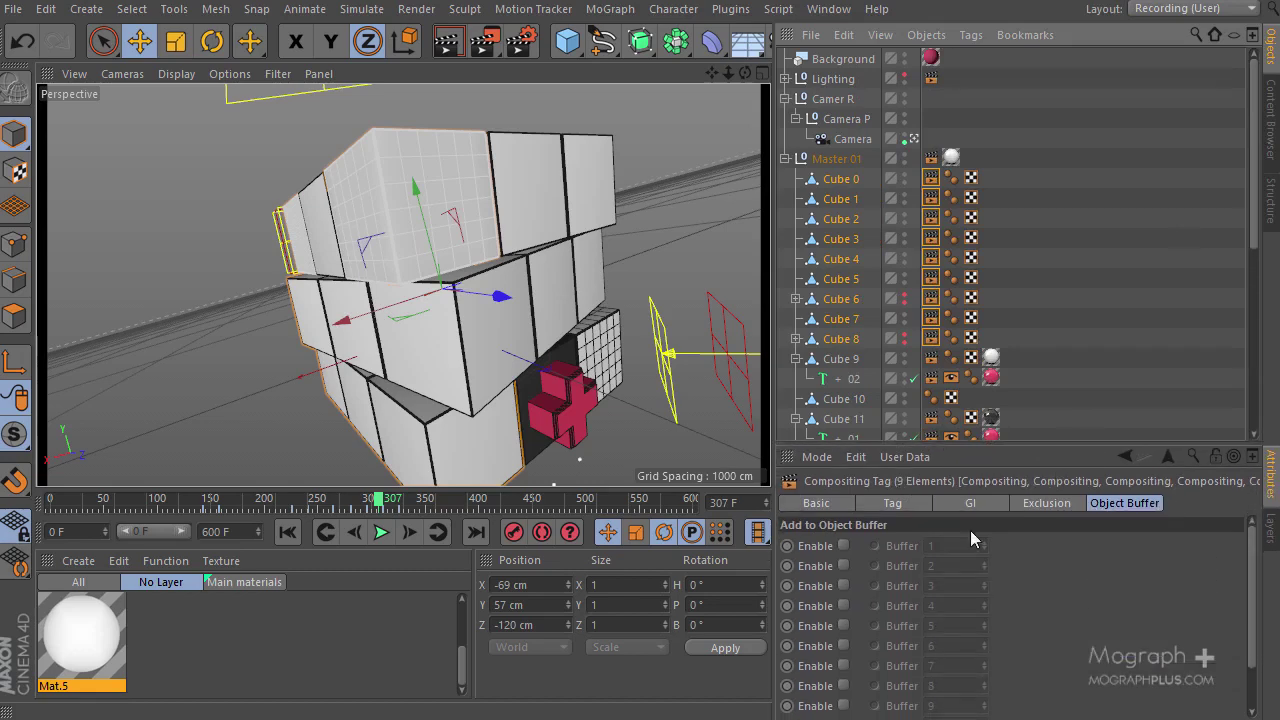
left_click(844, 546)
left_click(843, 605)
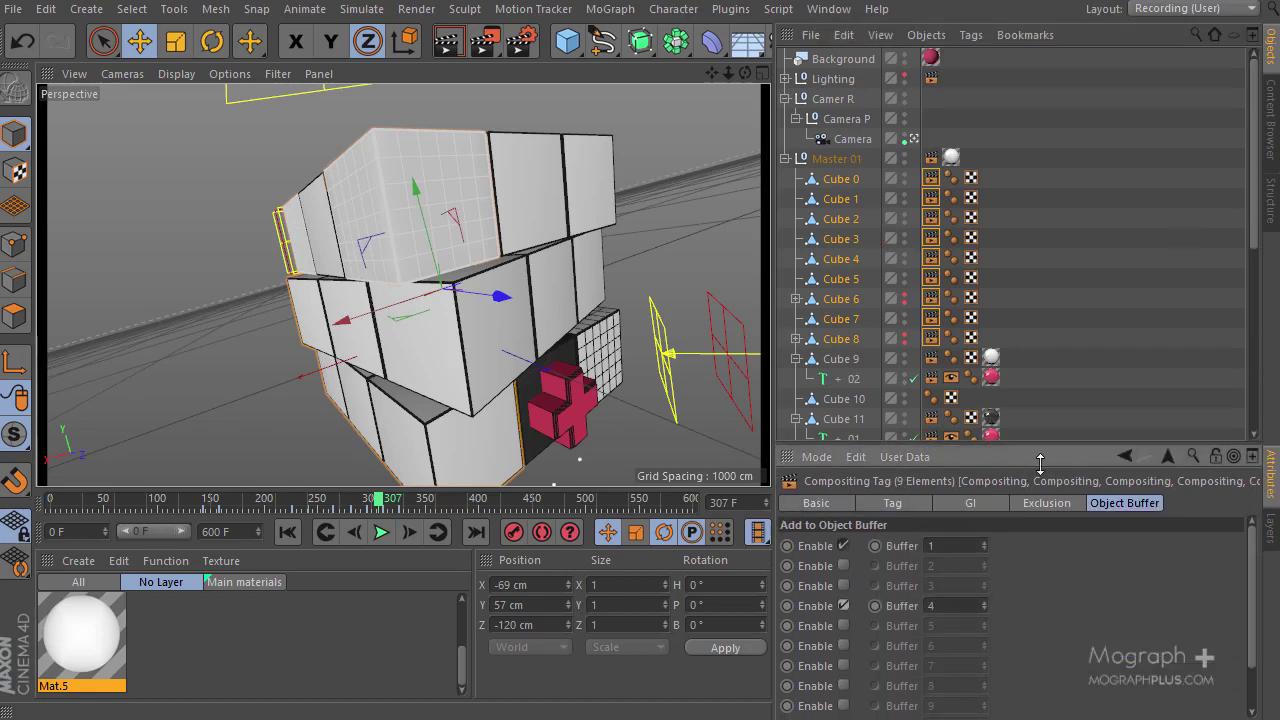
Add a Compositing tag to Cube 10 and enable object buffer output on it
left_click_drag(1032, 447, 1030, 676)
scroll(988, 374, "down", 2)
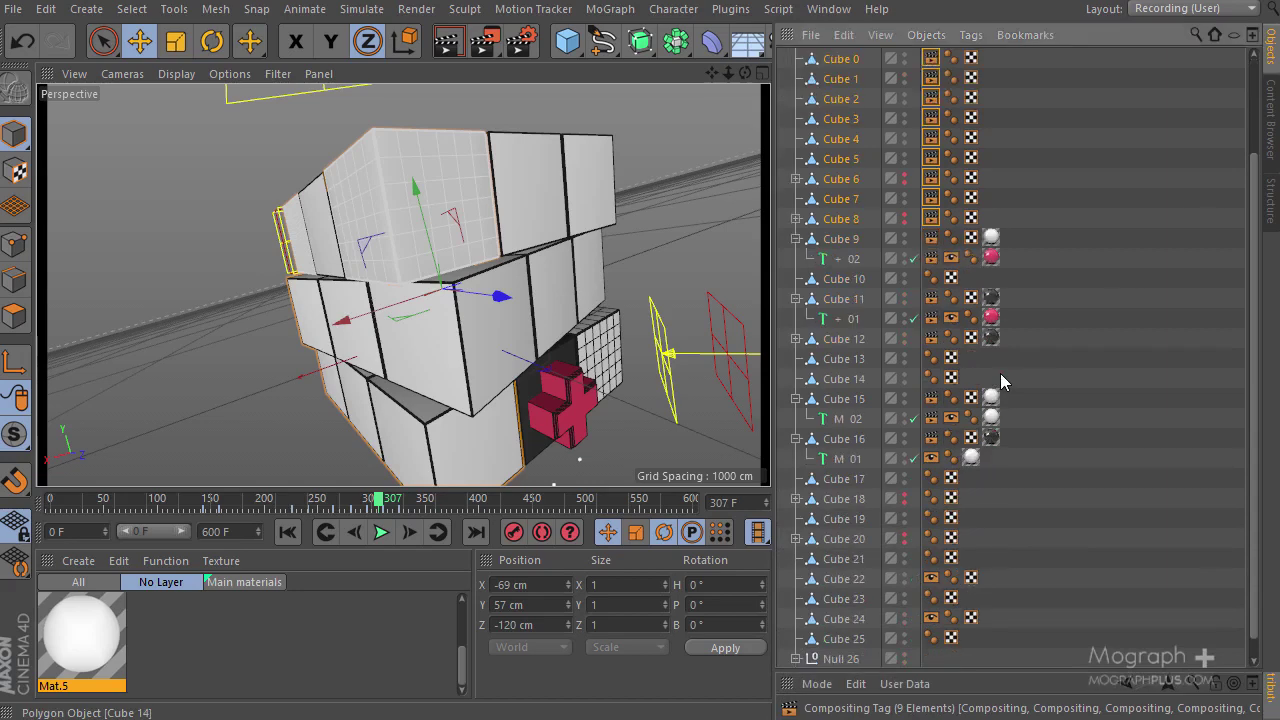
right_click(854, 285)
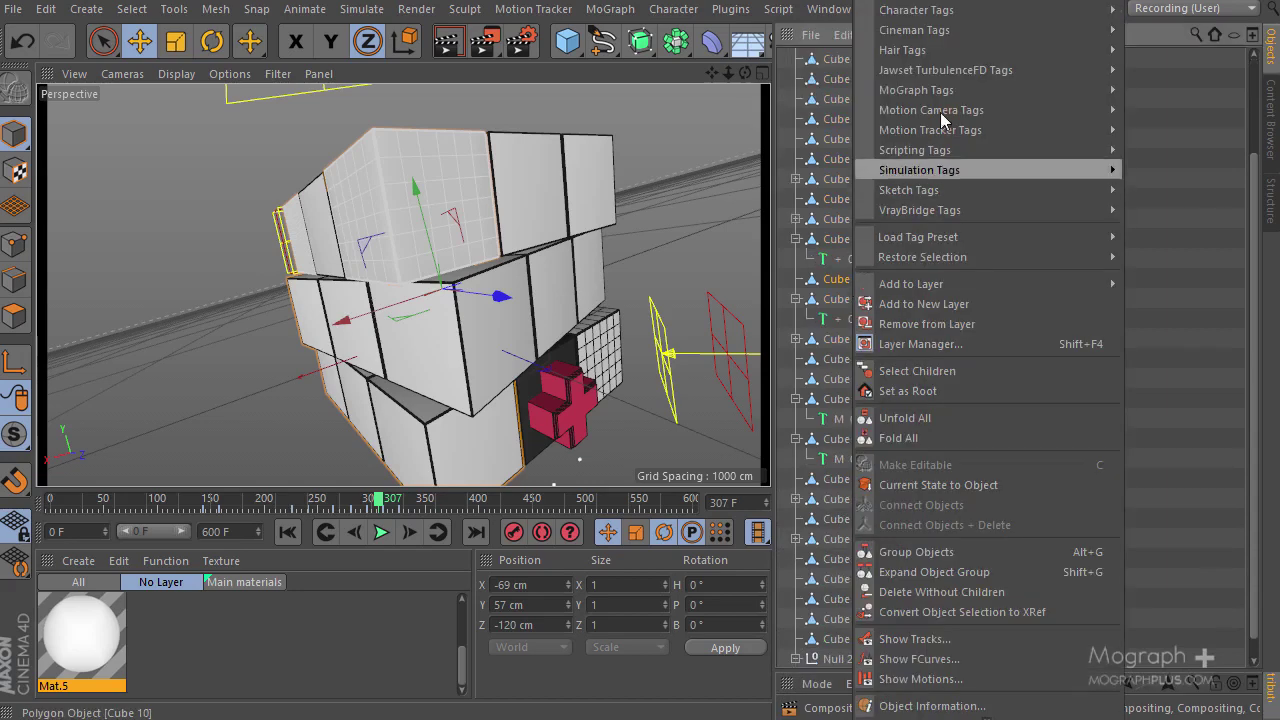
mouse_move(1000, 5)
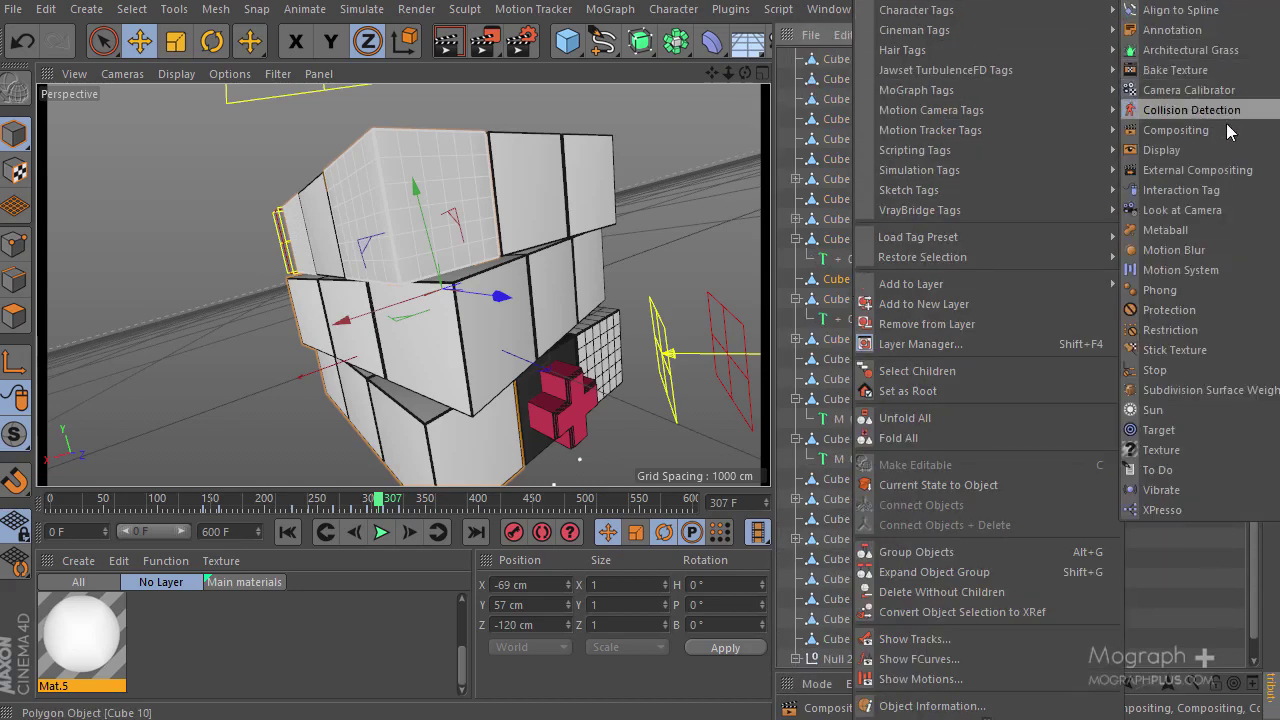
left_click(1176, 130)
mouse_move(1048, 673)
left_mouse_down()
mouse_move(1118, 455)
mouse_move(1046, 673)
left_mouse_up()
left_click(841, 615)
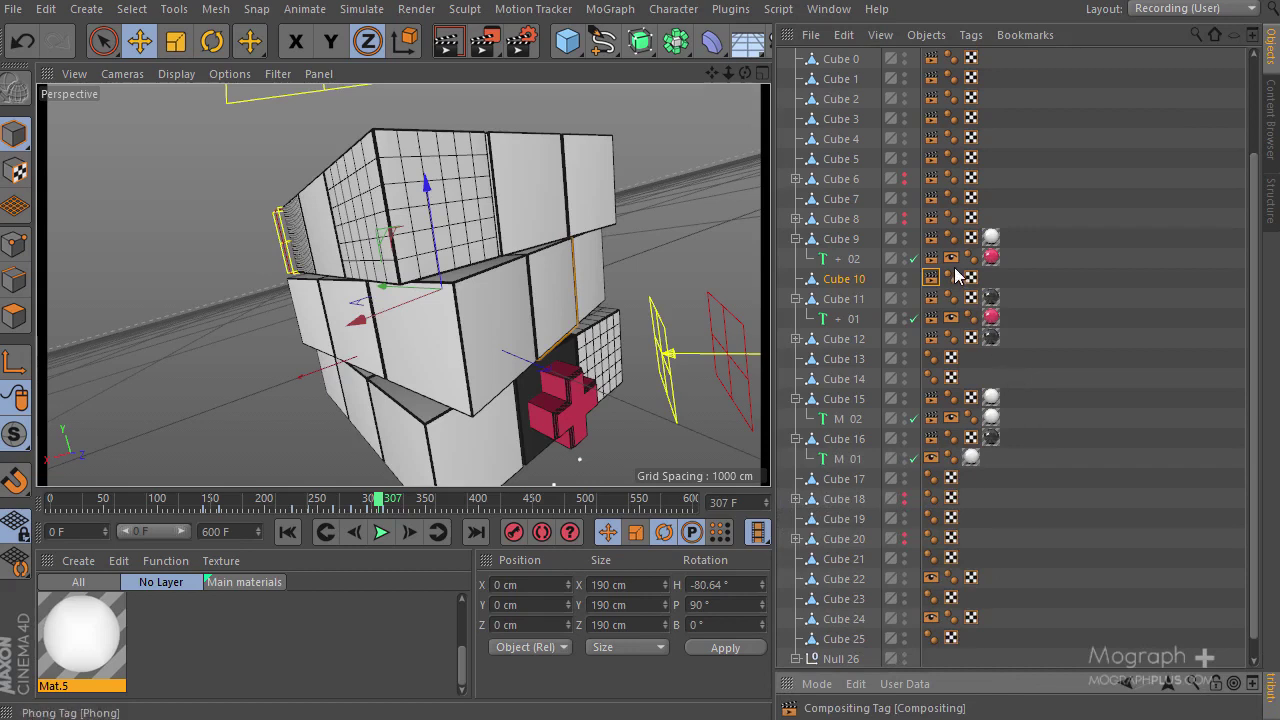
Copy Cube 10's Compositing tag onto Cube 13, Cube 14 and Cube 17 through Cube 26
left_click_drag(934, 280, 975, 504)
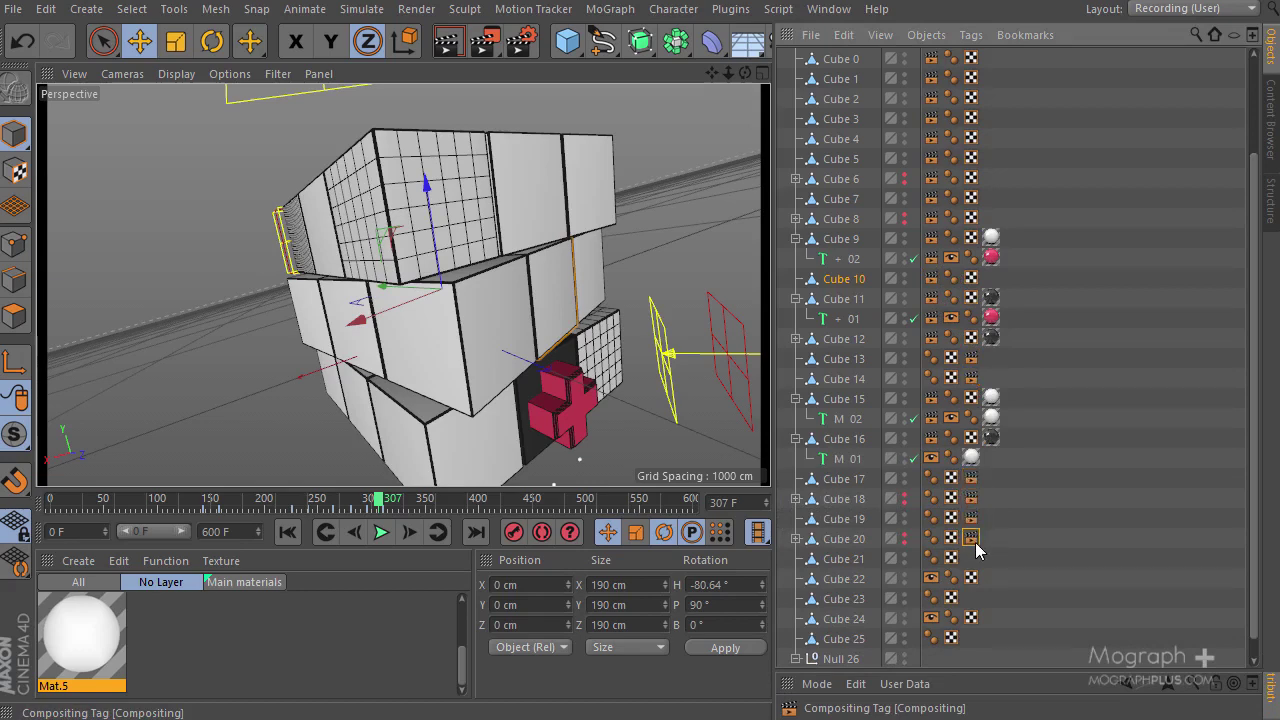
scroll(865, 297, "up", 5)
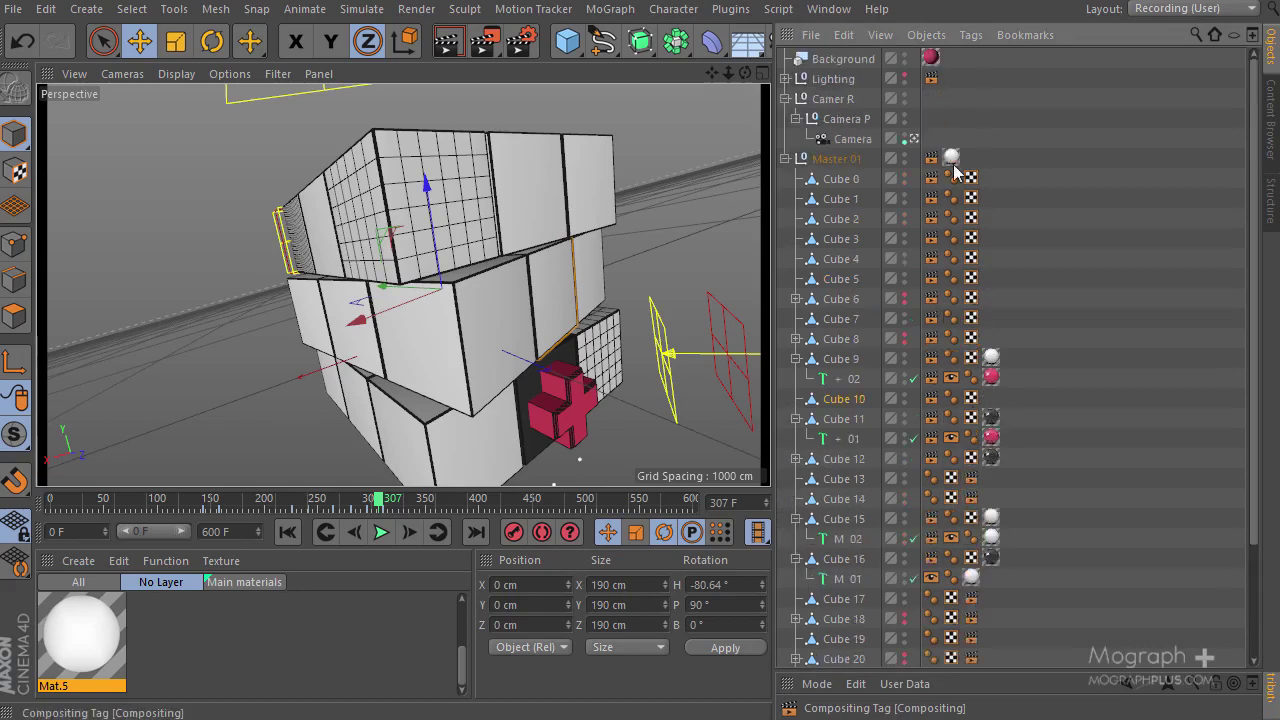
scroll(960, 400, "down", 5)
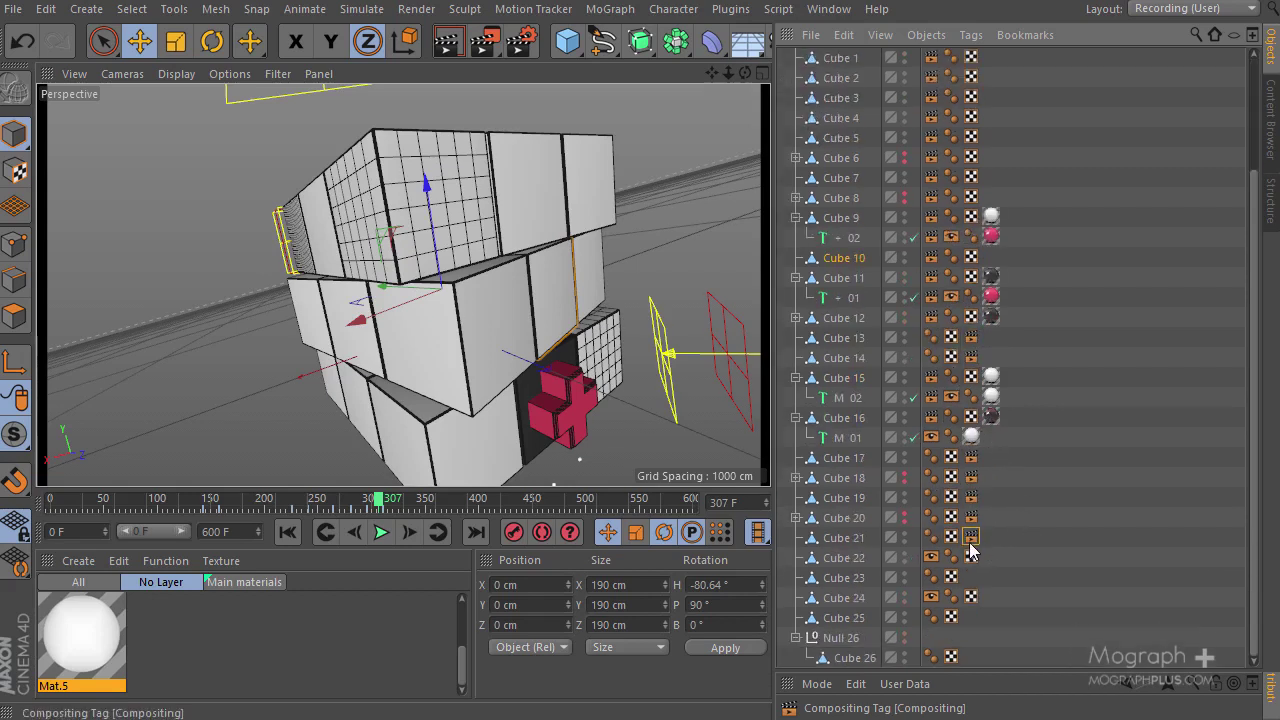
left_click_drag(969, 541, 991, 558, "ctrl")
left_click_drag(984, 606, 974, 658, "ctrl")
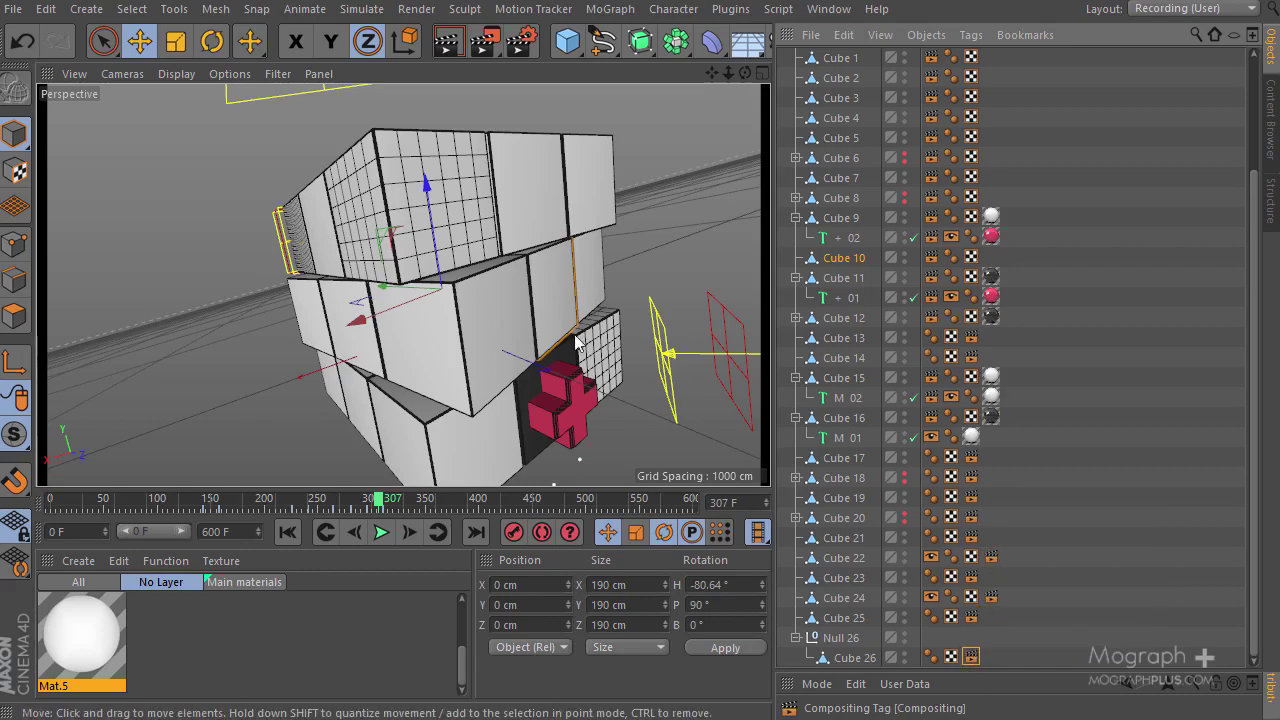
Render frame 416 in the Picture Viewer and compare its Image, Single-Pass and Multi-Pass views
left_click_drag(414, 510, 496, 507)
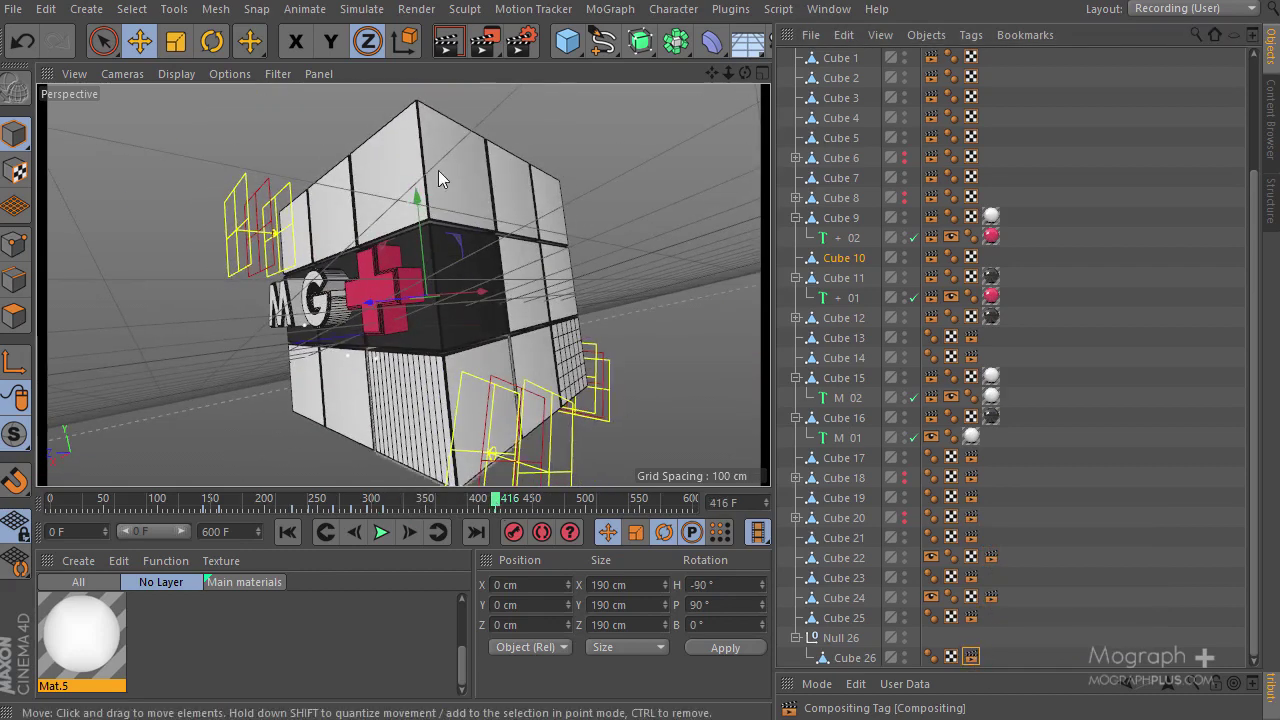
left_click(488, 40)
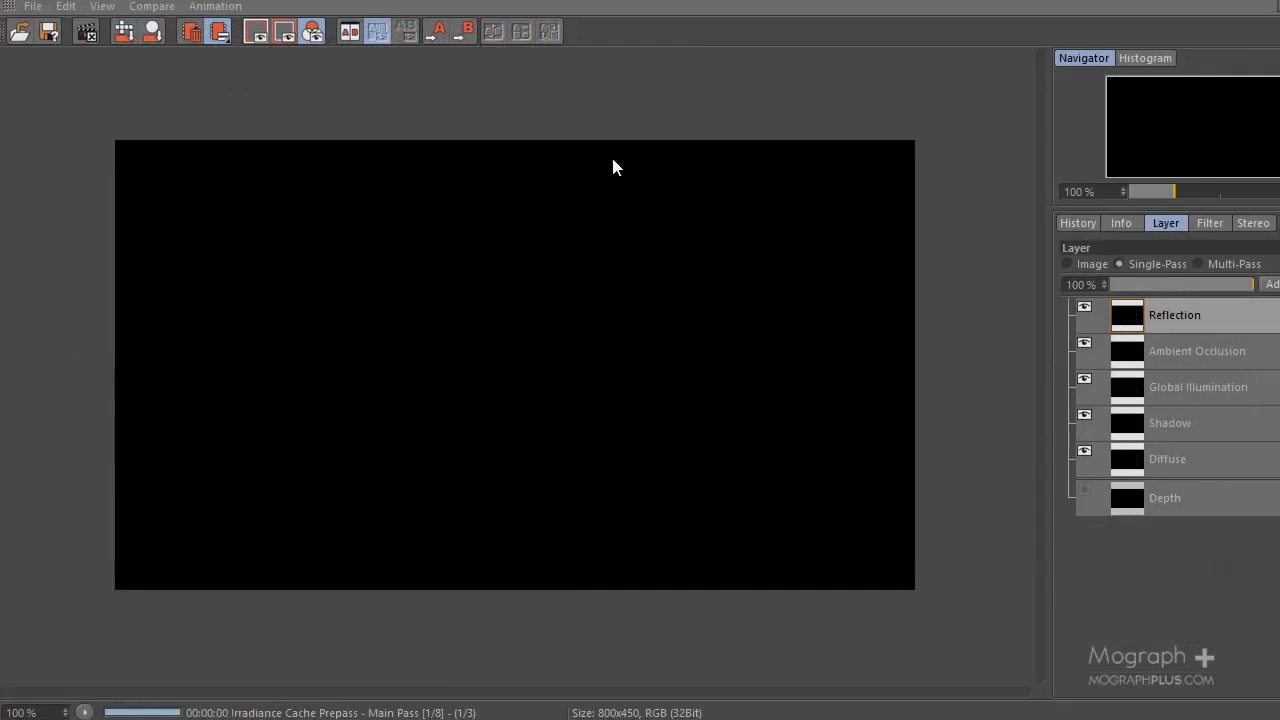
left_click(1090, 264)
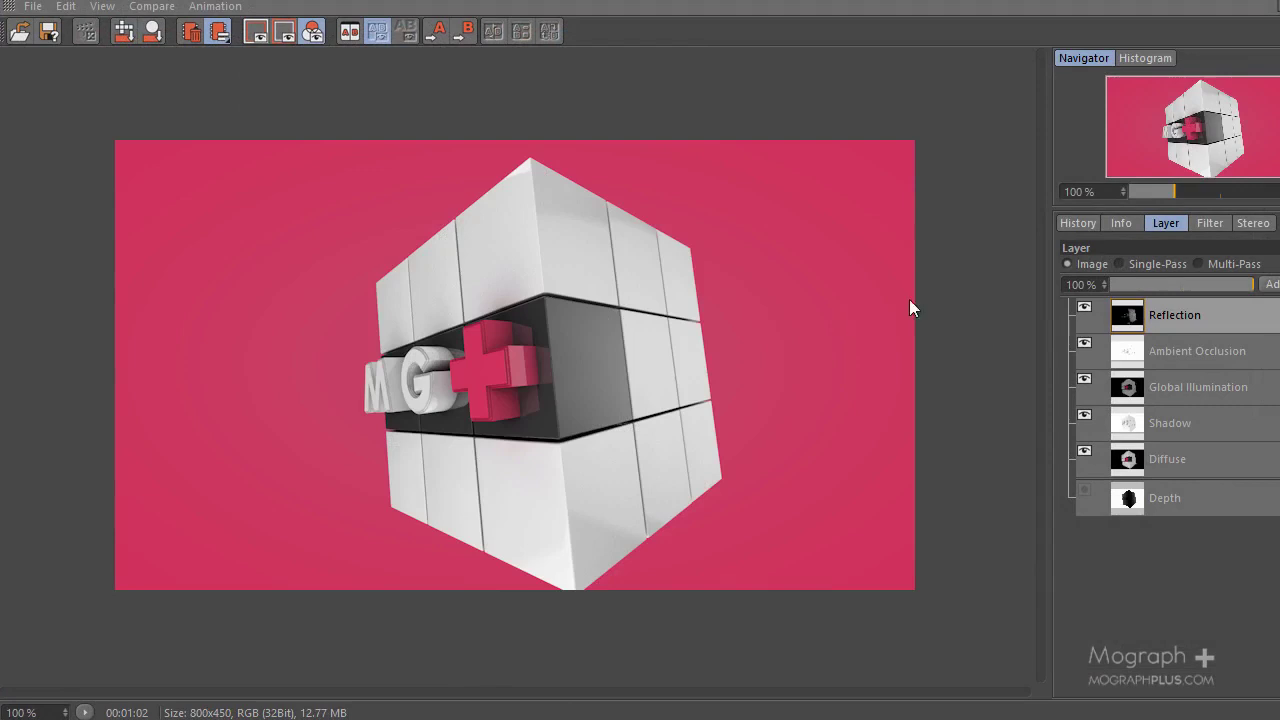
left_click(1150, 263)
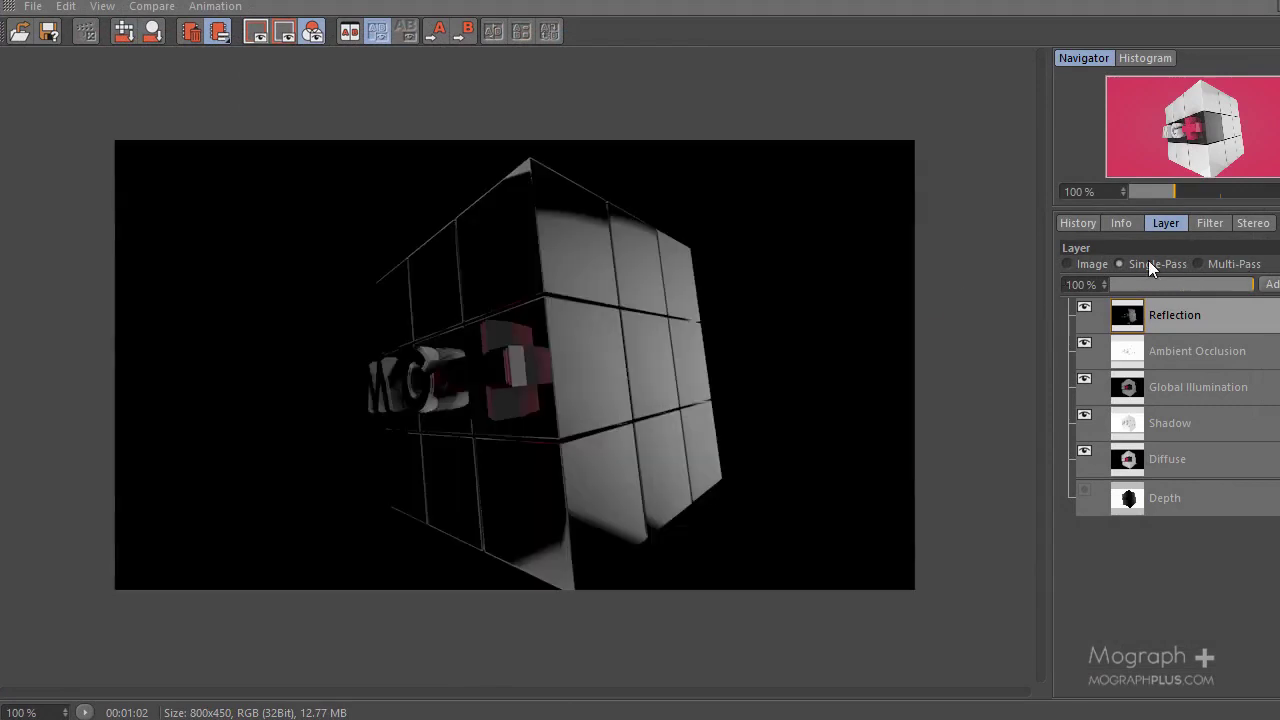
left_click(1233, 265)
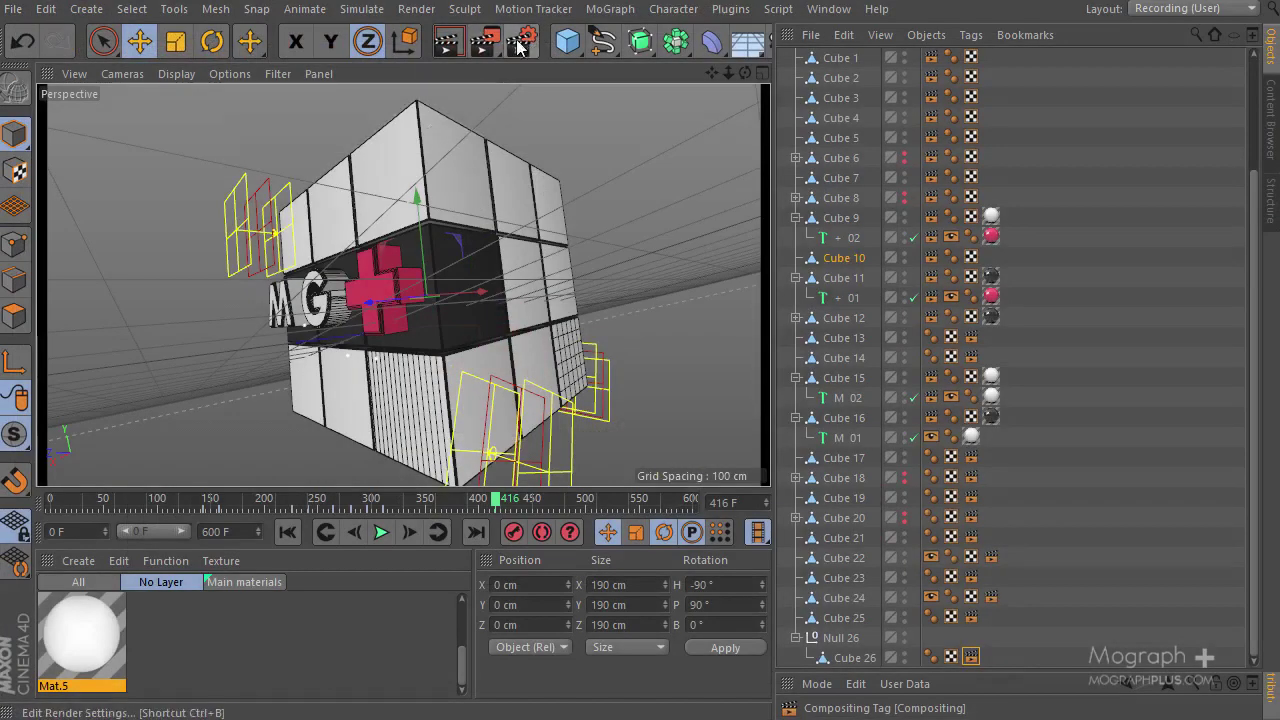
Add an Object Buffer pass with Group ID 1 to the multi-pass render settings
left_click(521, 40)
right_click(276, 200)
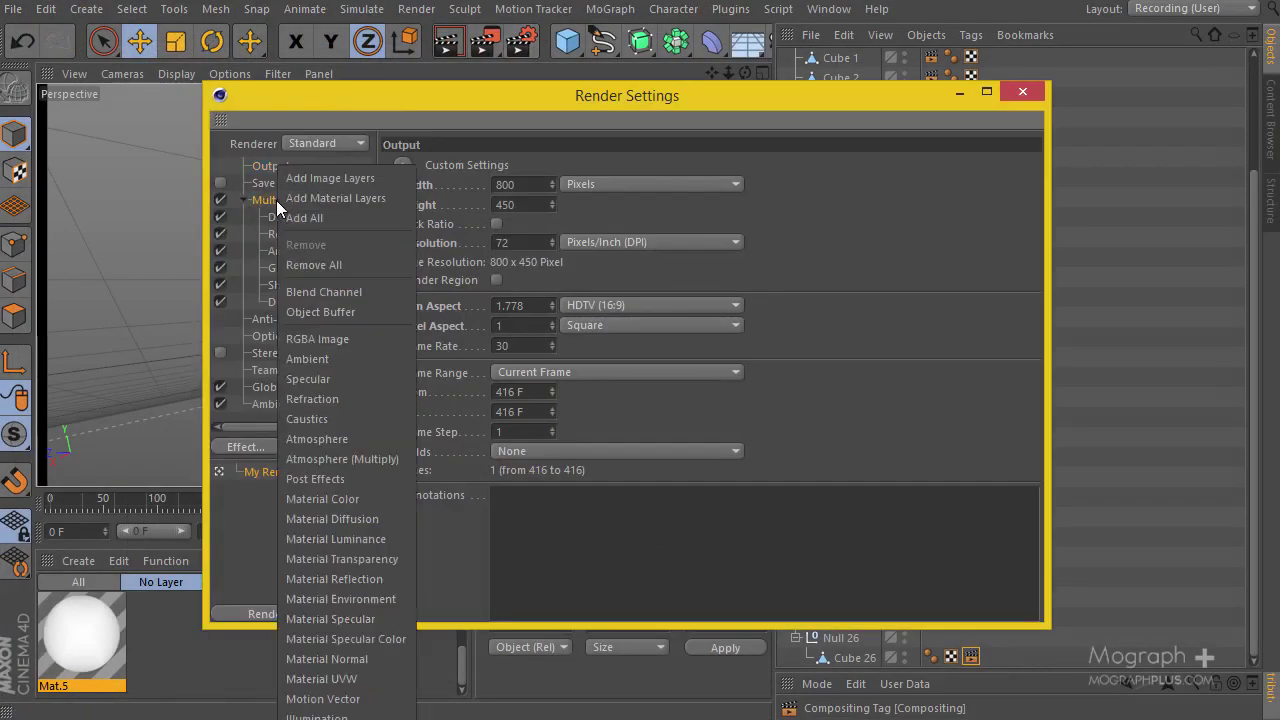
left_click(368, 310)
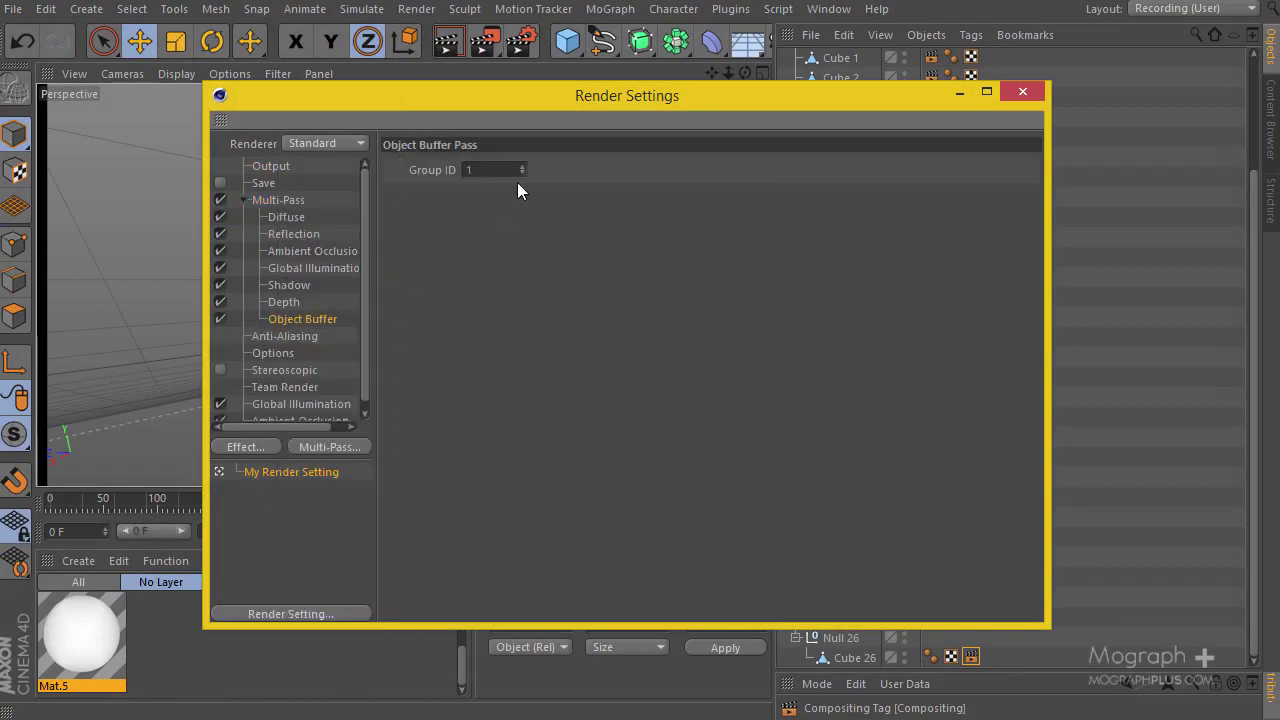
left_click_drag(299, 324, 305, 329)
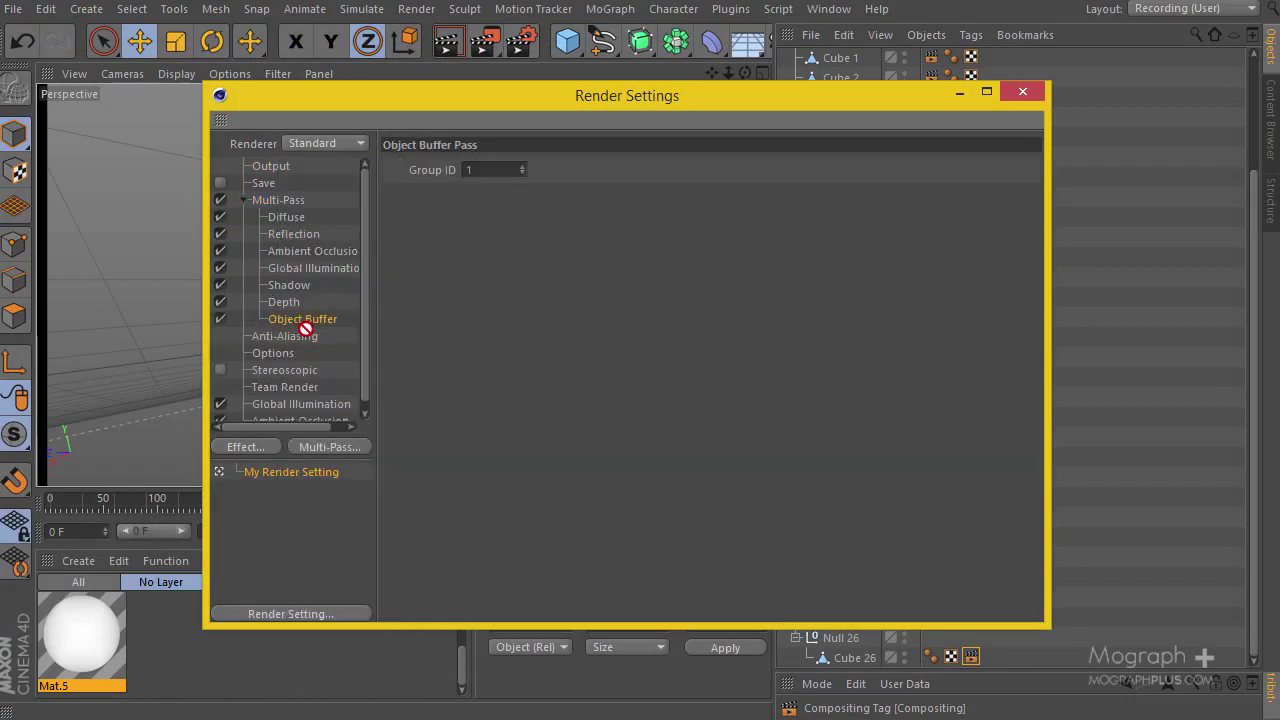
Add three more Object Buffer passes with Group IDs 2, 3 and 4, and close the render settings
right_click(277, 205)
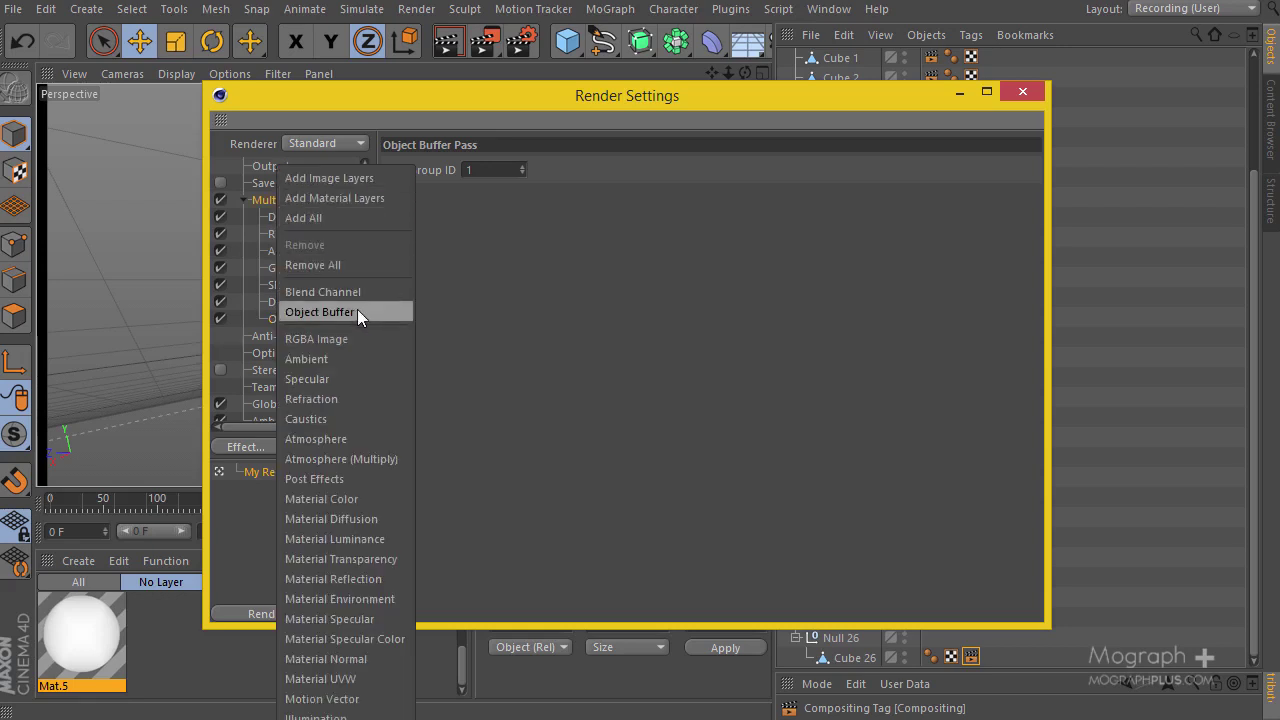
left_click(358, 309)
right_click(290, 200)
left_click(347, 311)
right_click(285, 200)
left_click(337, 311)
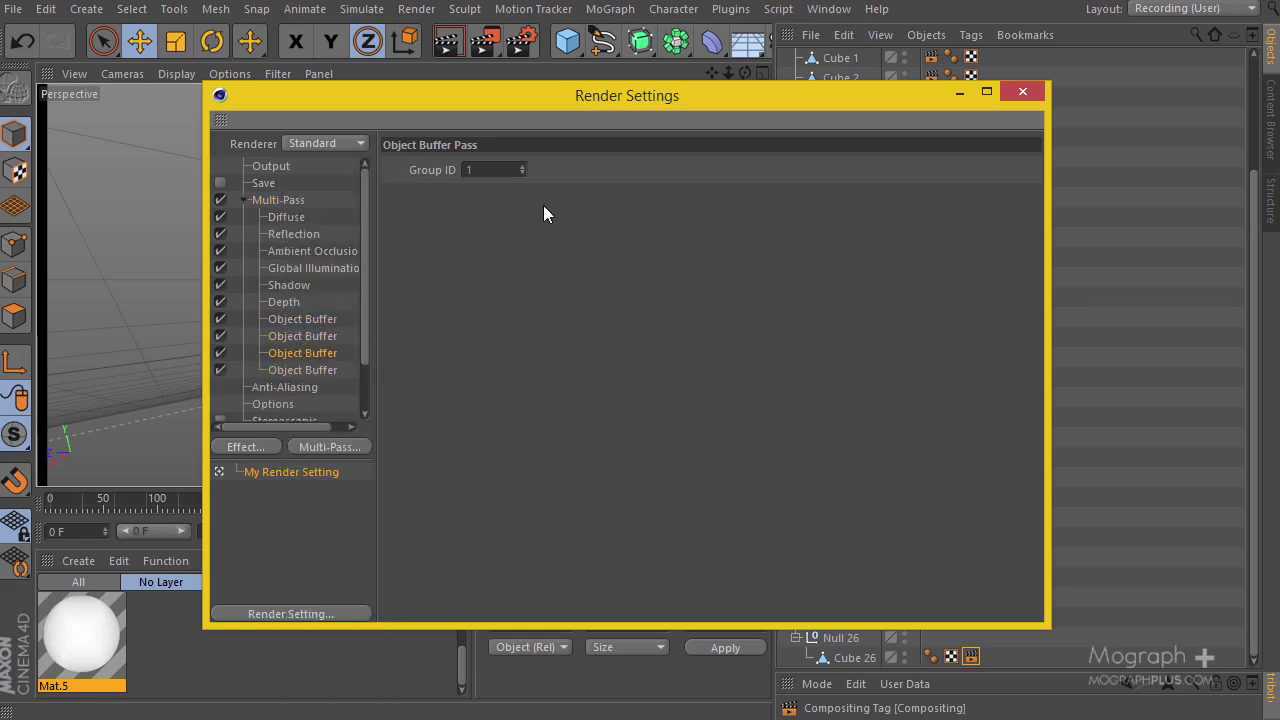
left_click(290, 387)
left_click(308, 370)
left_click(1022, 91)
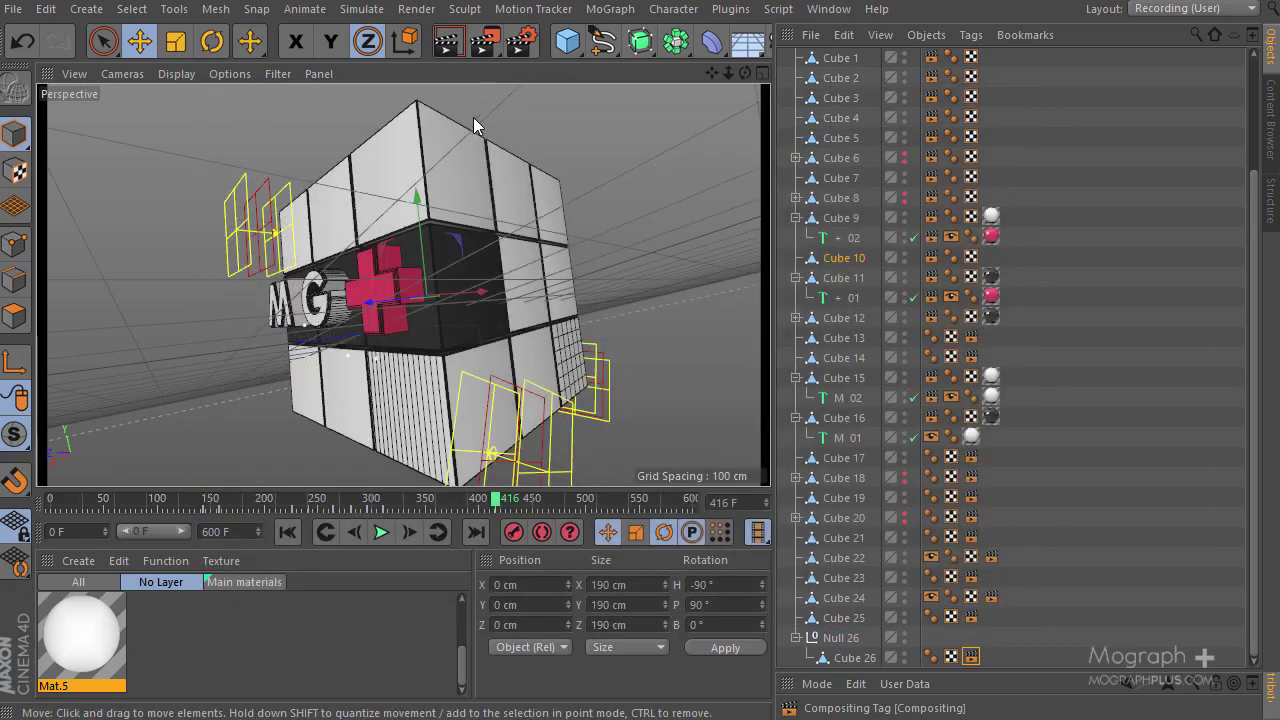
Render the frame again and inspect the Depth pass and Object Buffers 1 through 4 individually
left_click(483, 40)
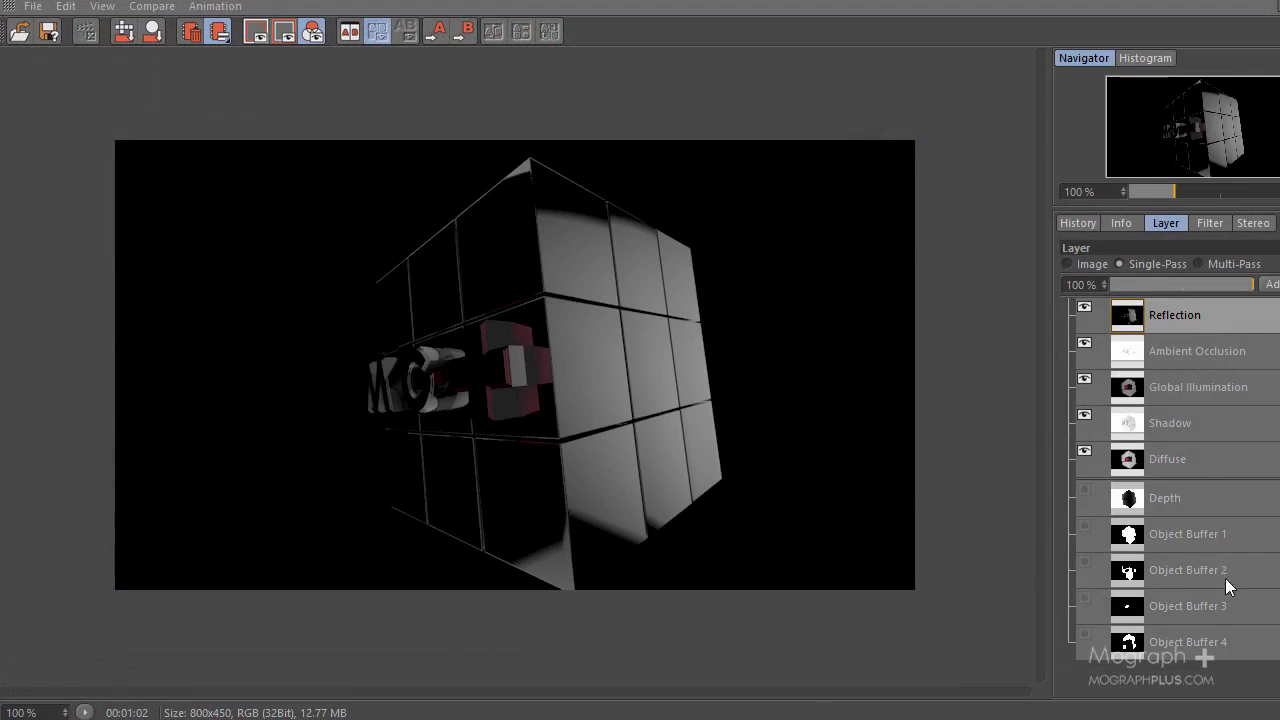
left_click(1214, 503)
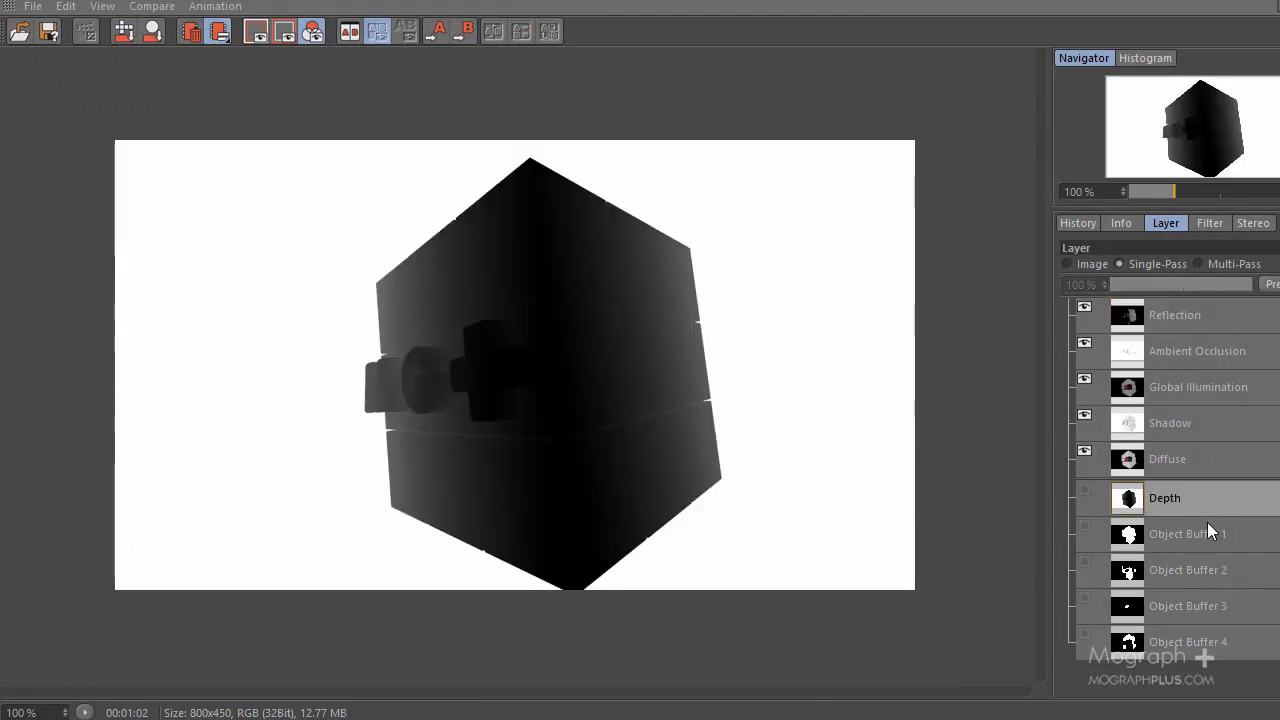
left_click(1207, 530)
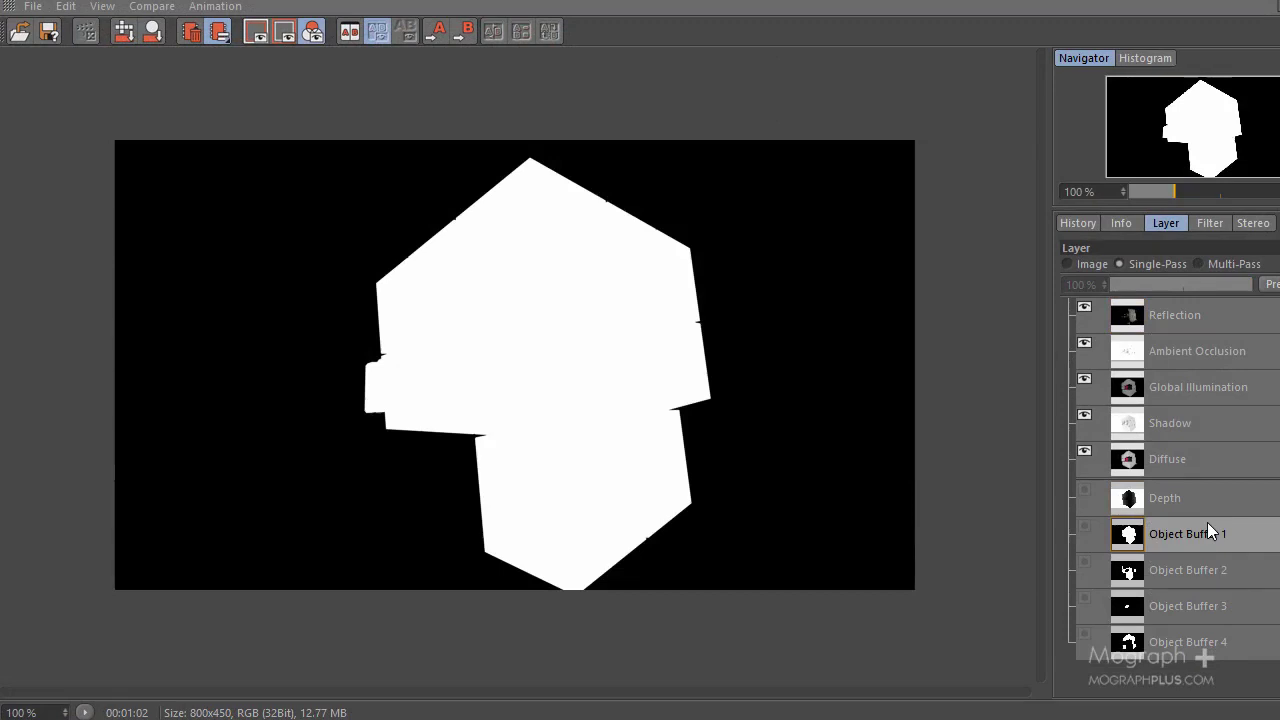
left_click(1245, 572)
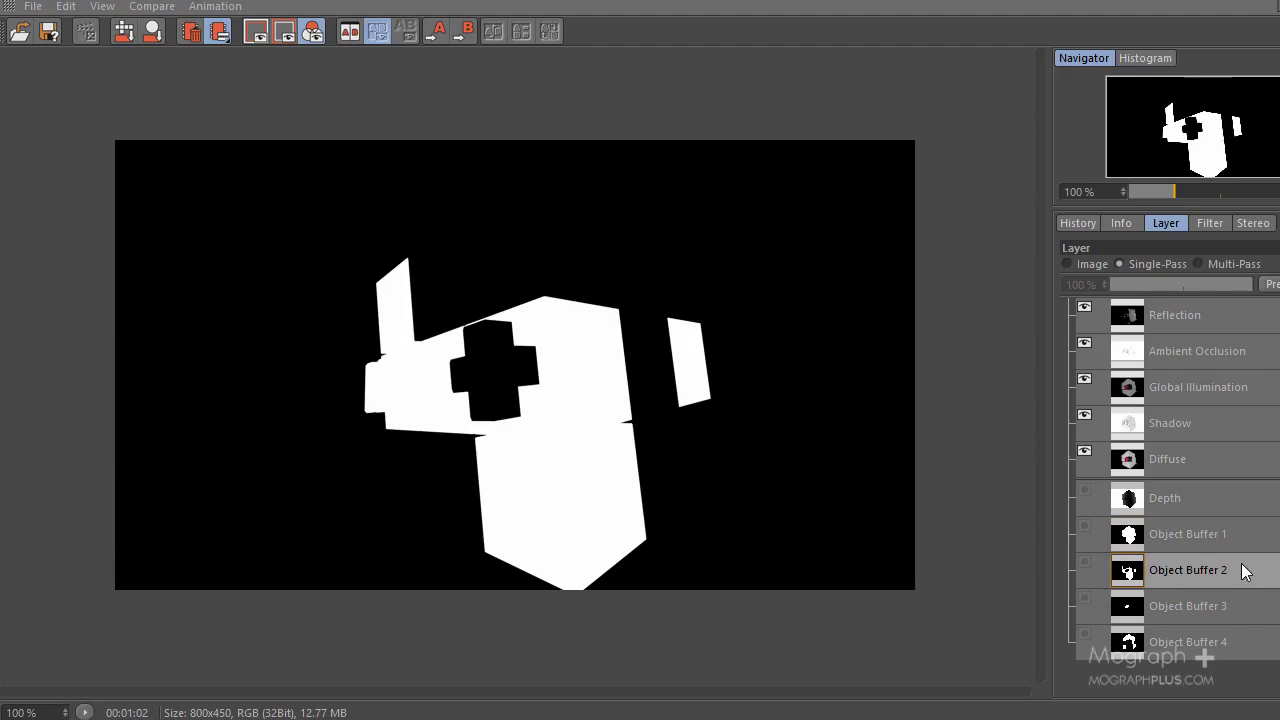
left_click(1220, 608)
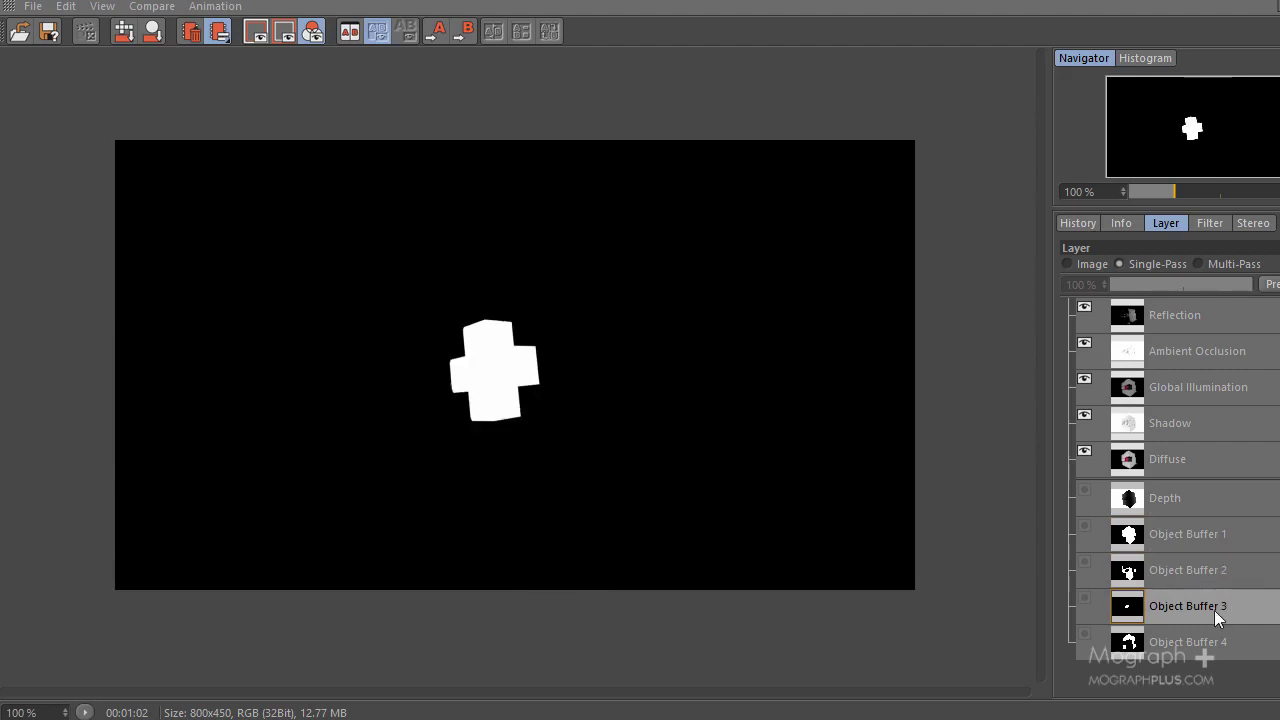
left_click(1207, 639)
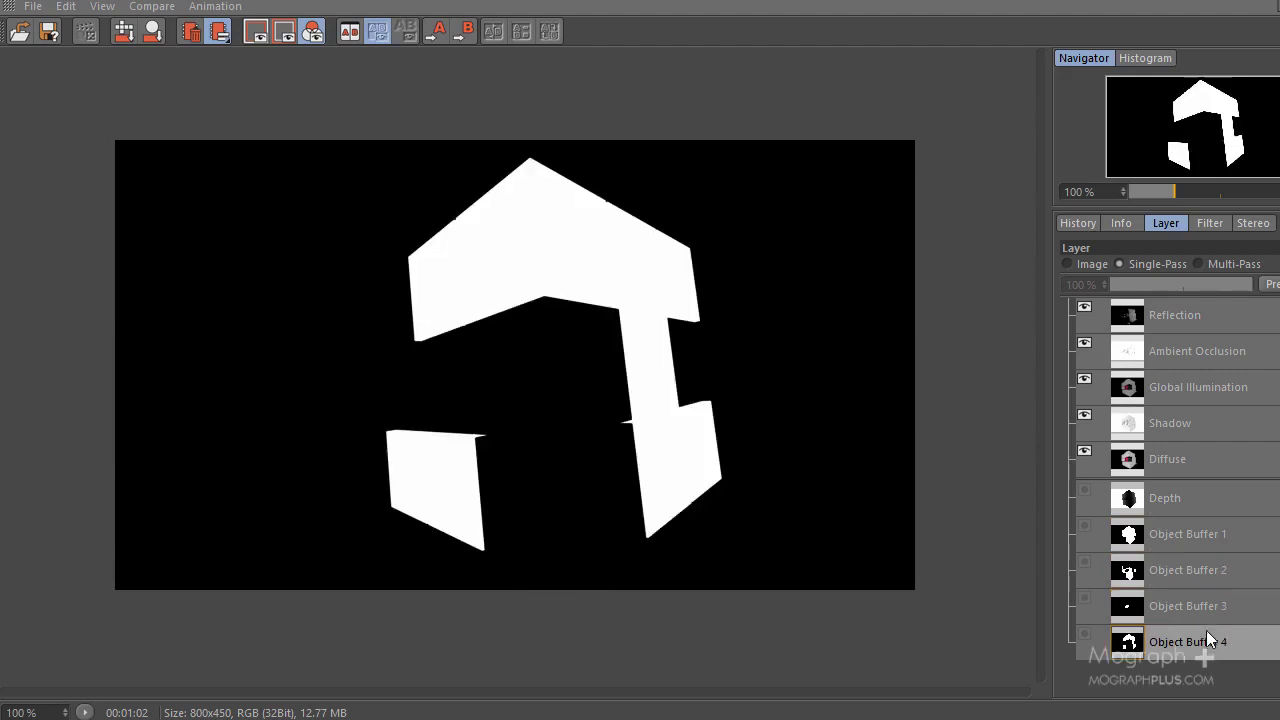
left_click(1224, 534)
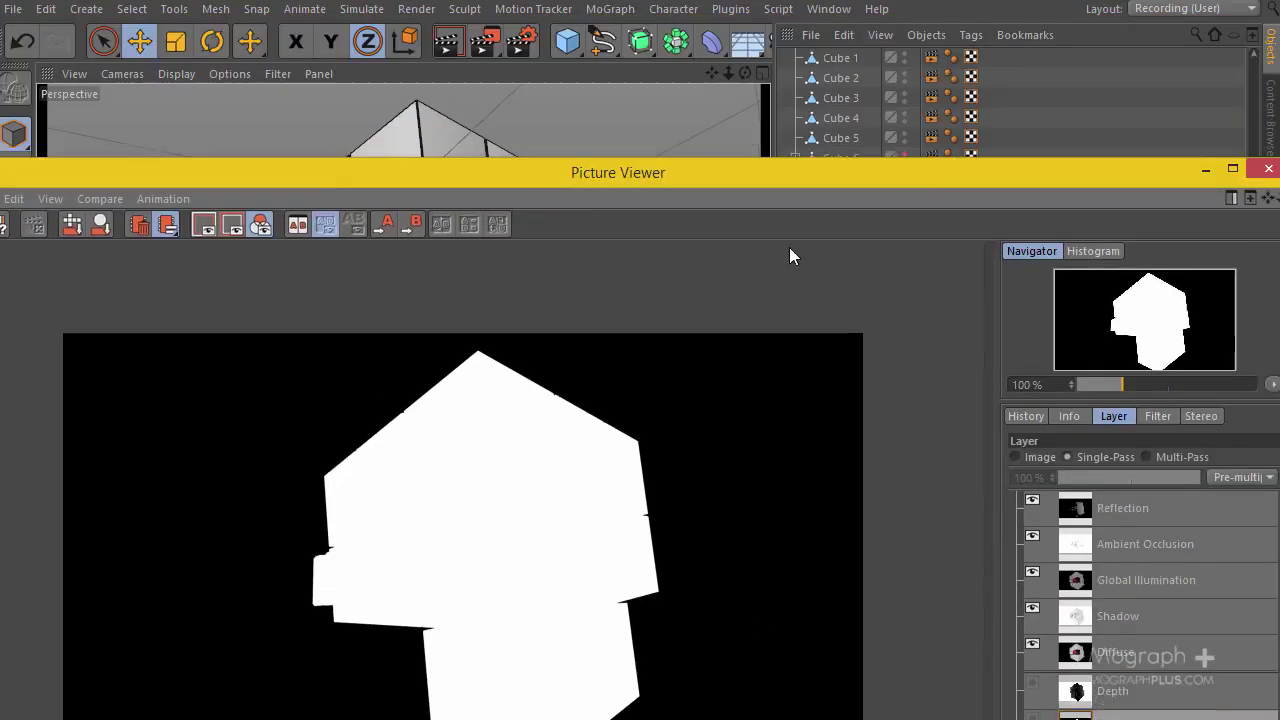
Return from the Picture Viewer to the scene and enable Object Buffer 1 on Cube 21's Compositing tag
left_click_drag(795, 166, 973, 145)
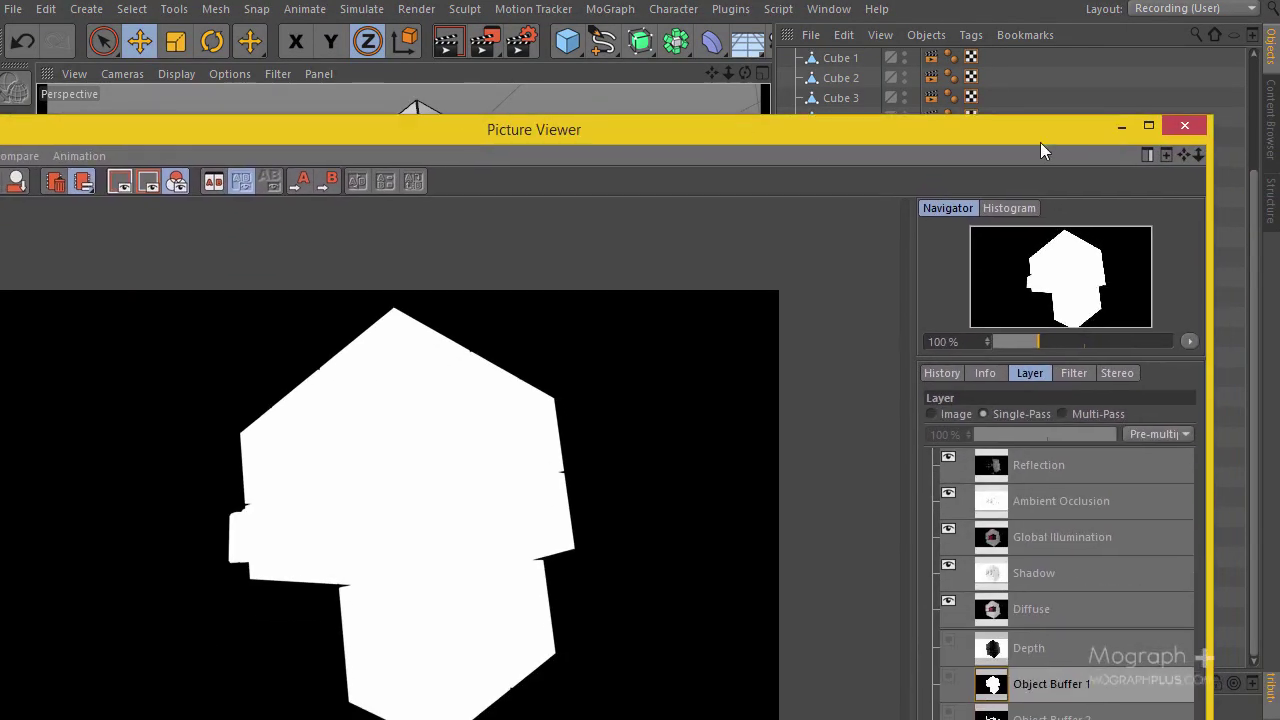
left_click_drag(1101, 129, 852, 171)
left_click(855, 175)
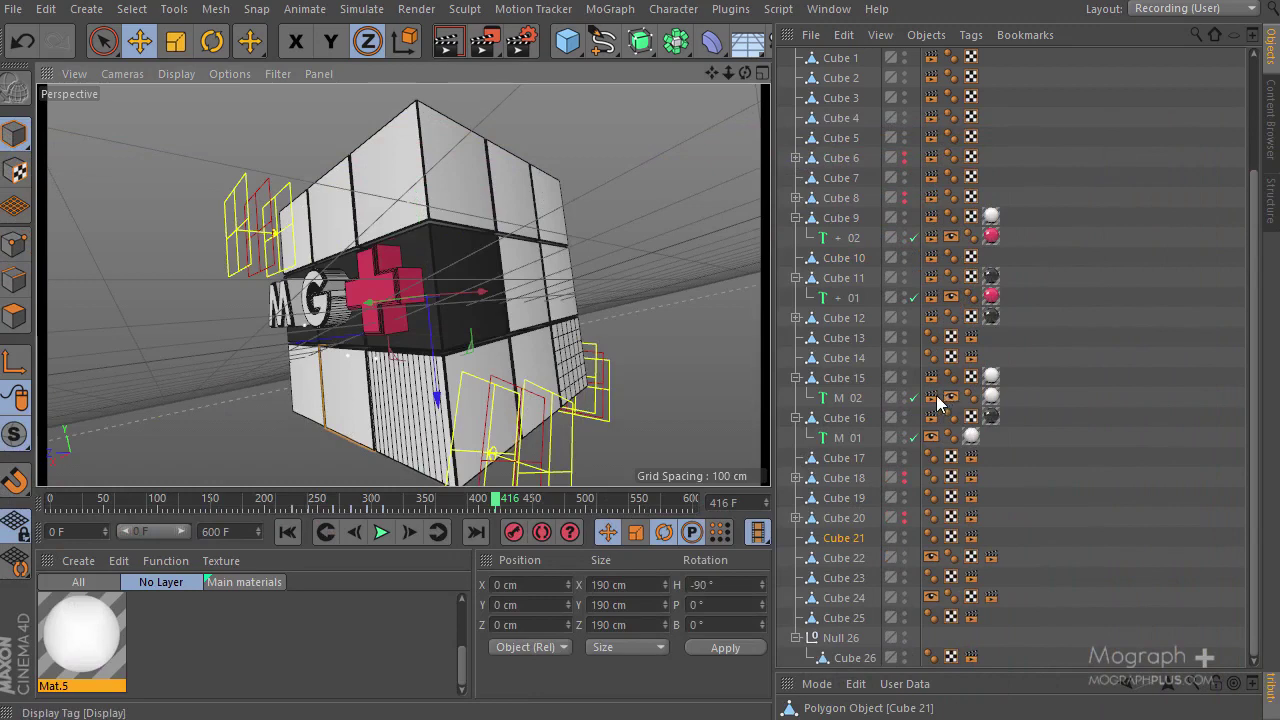
left_click(970, 537)
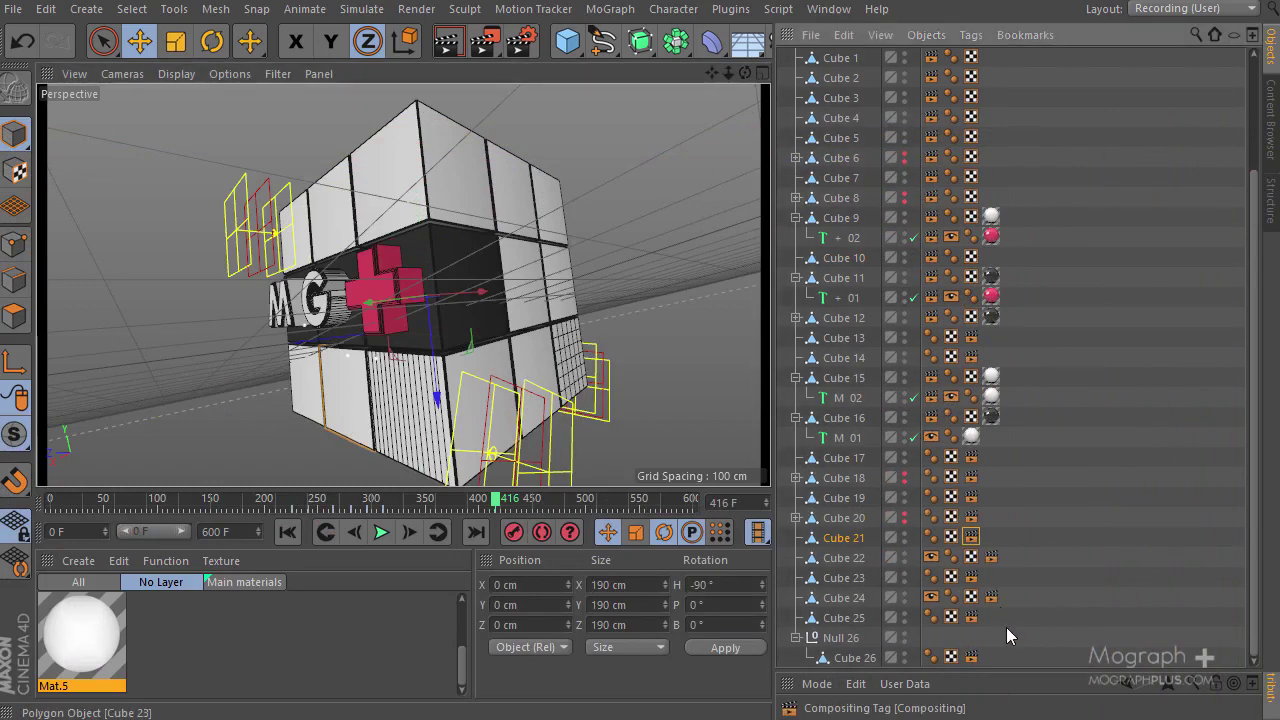
left_click_drag(1033, 682, 1042, 437)
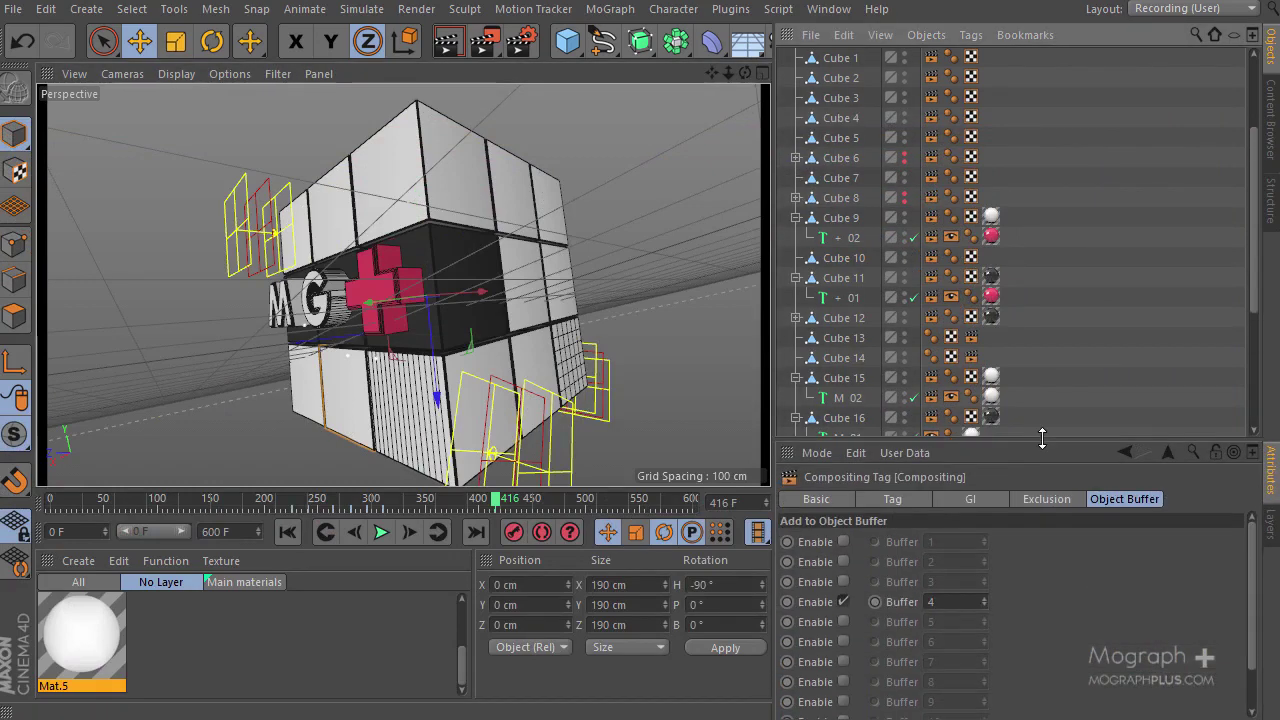
left_click(843, 541)
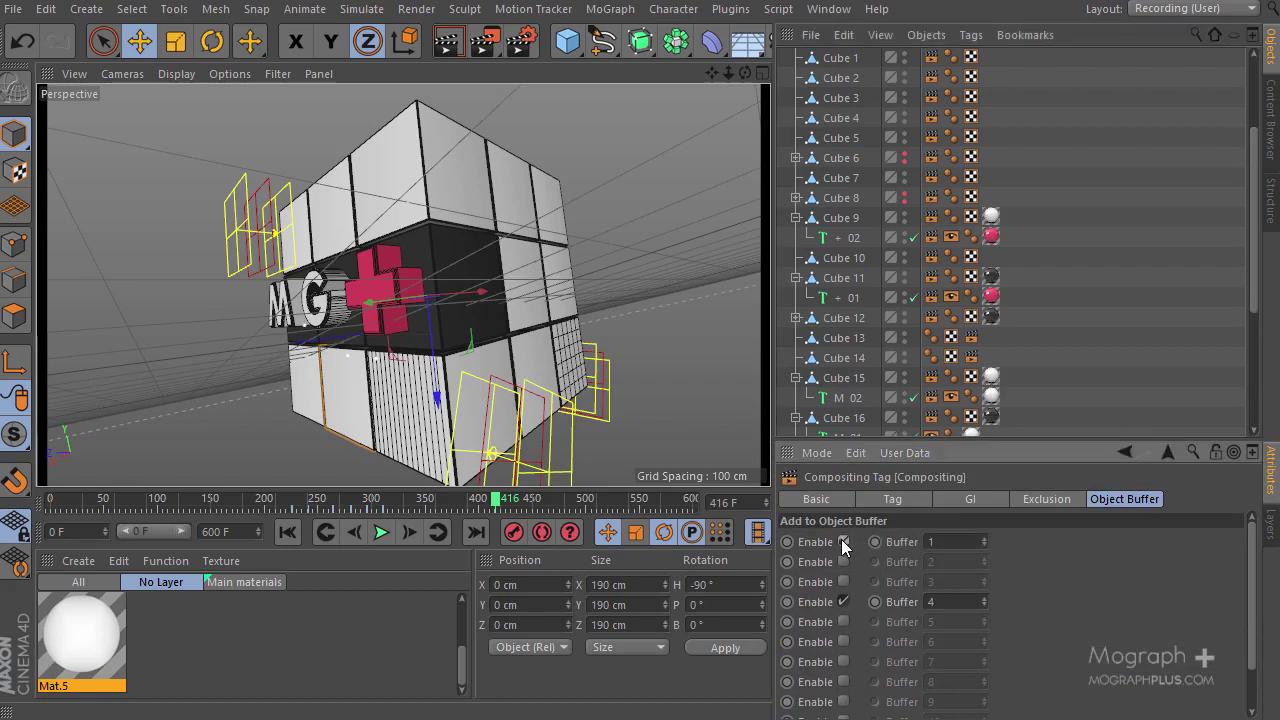
Enable Object Buffer 1 on the Compositing tags of Cube 22 through Cube 26
scroll(945, 330, "down", 5)
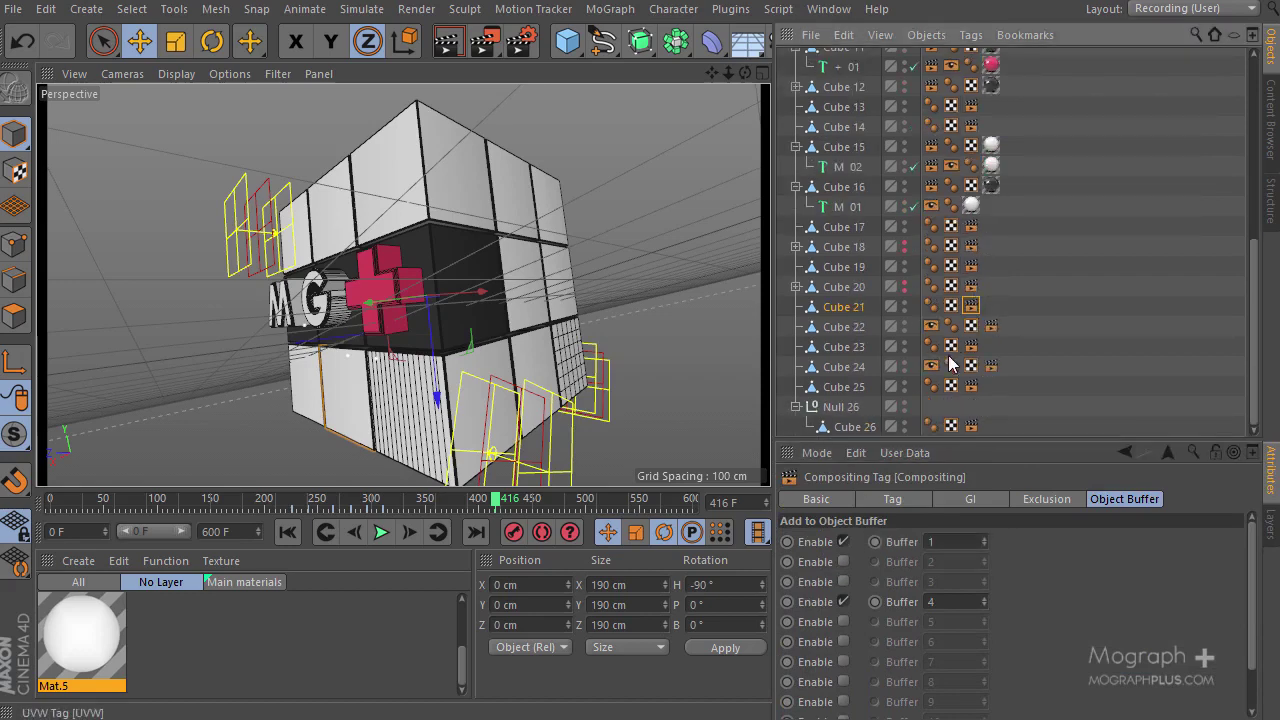
left_click(990, 325)
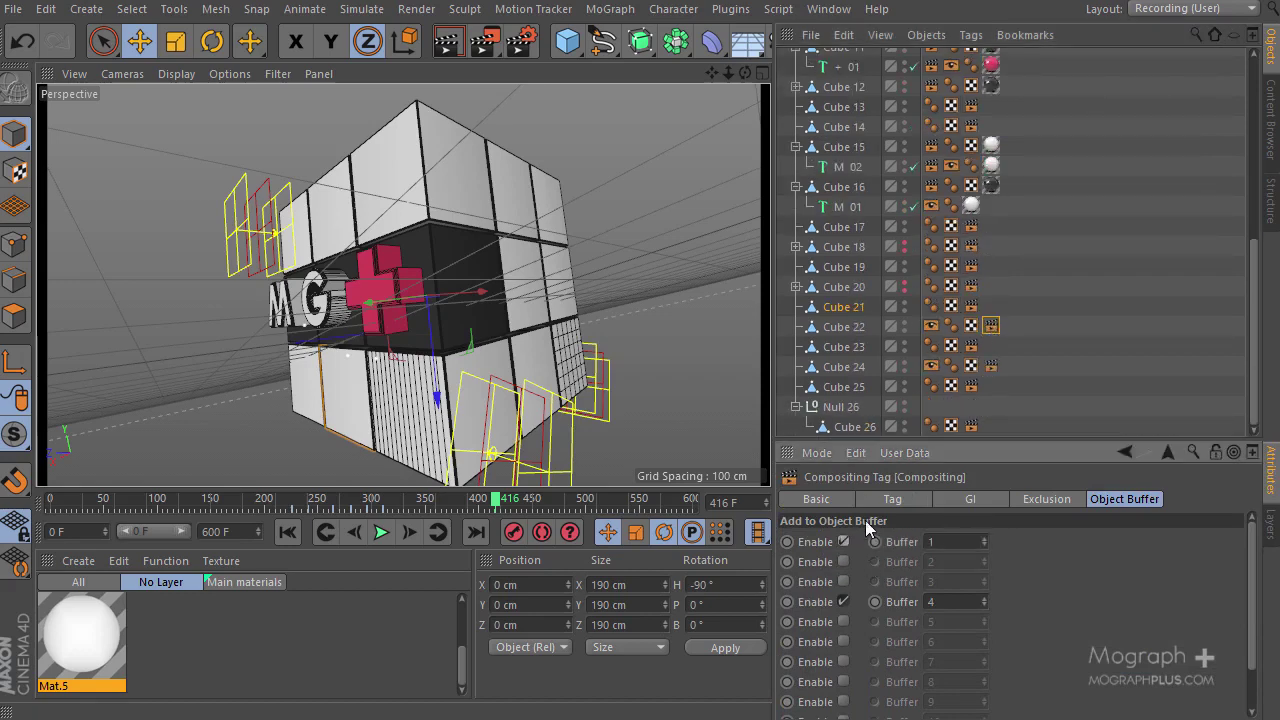
left_click(970, 345)
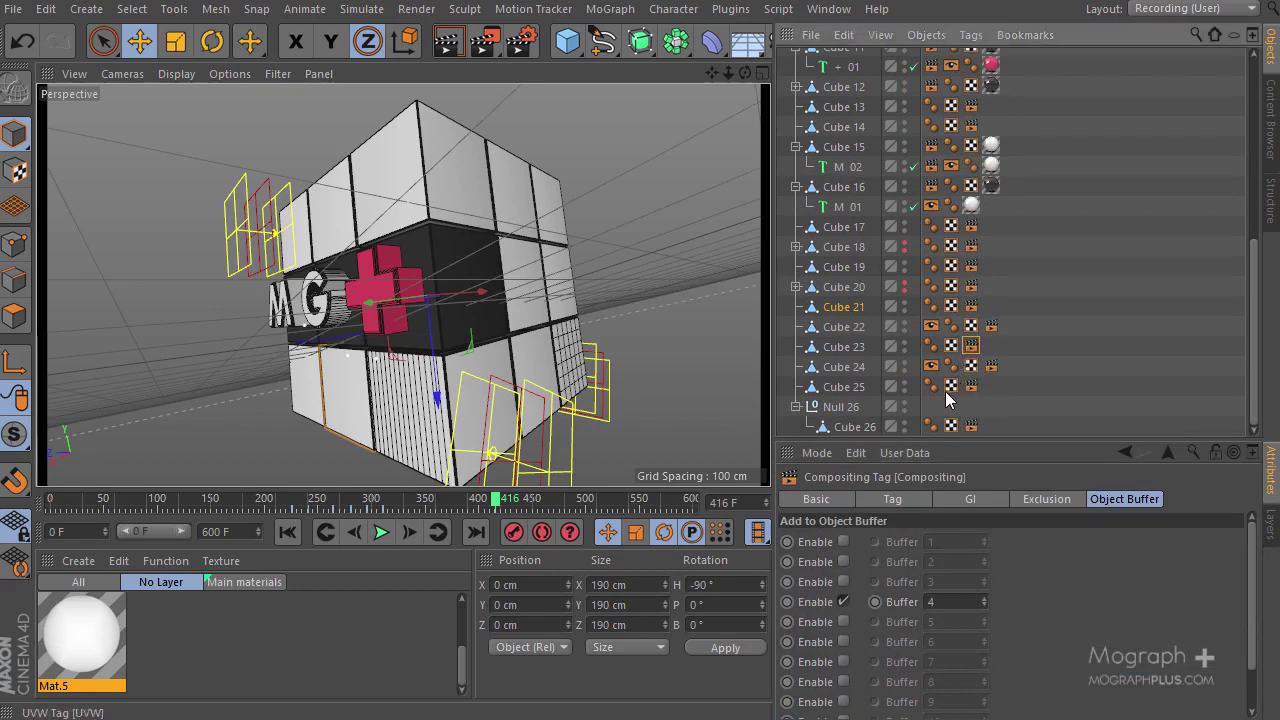
left_click(990, 366, "ctrl")
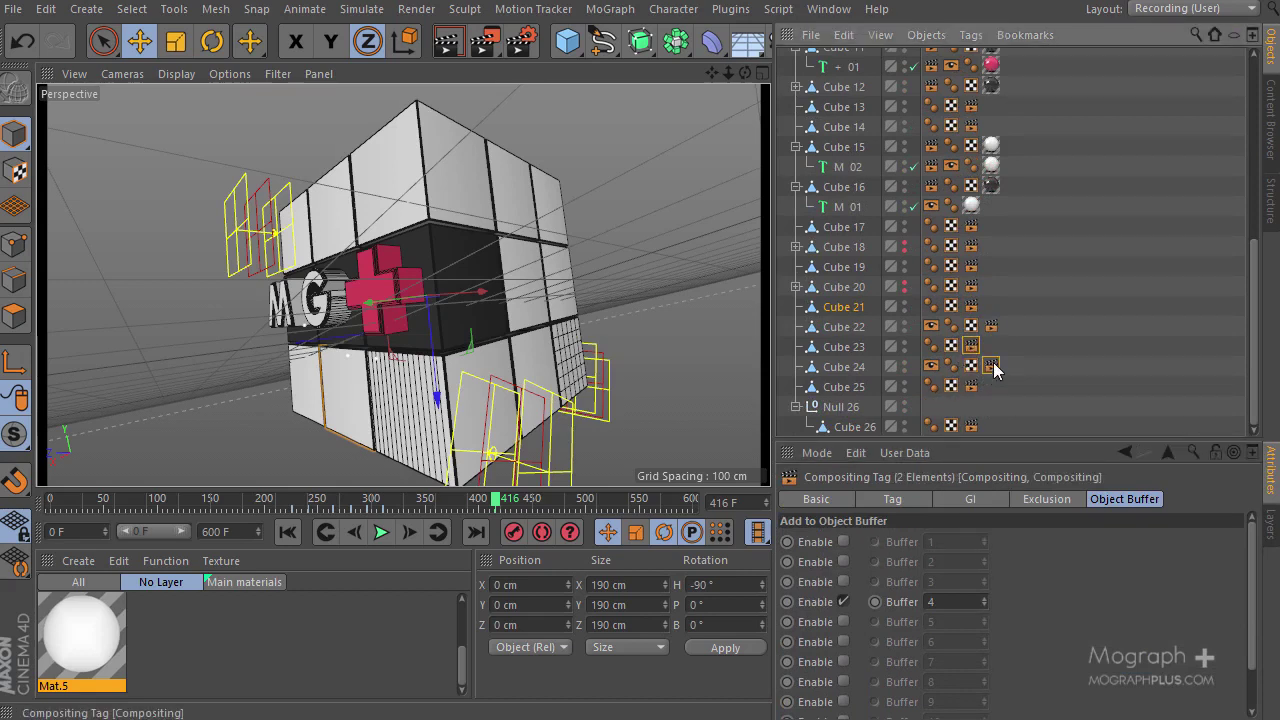
left_click(970, 386, "ctrl")
left_click(970, 425, "ctrl")
left_click(843, 541)
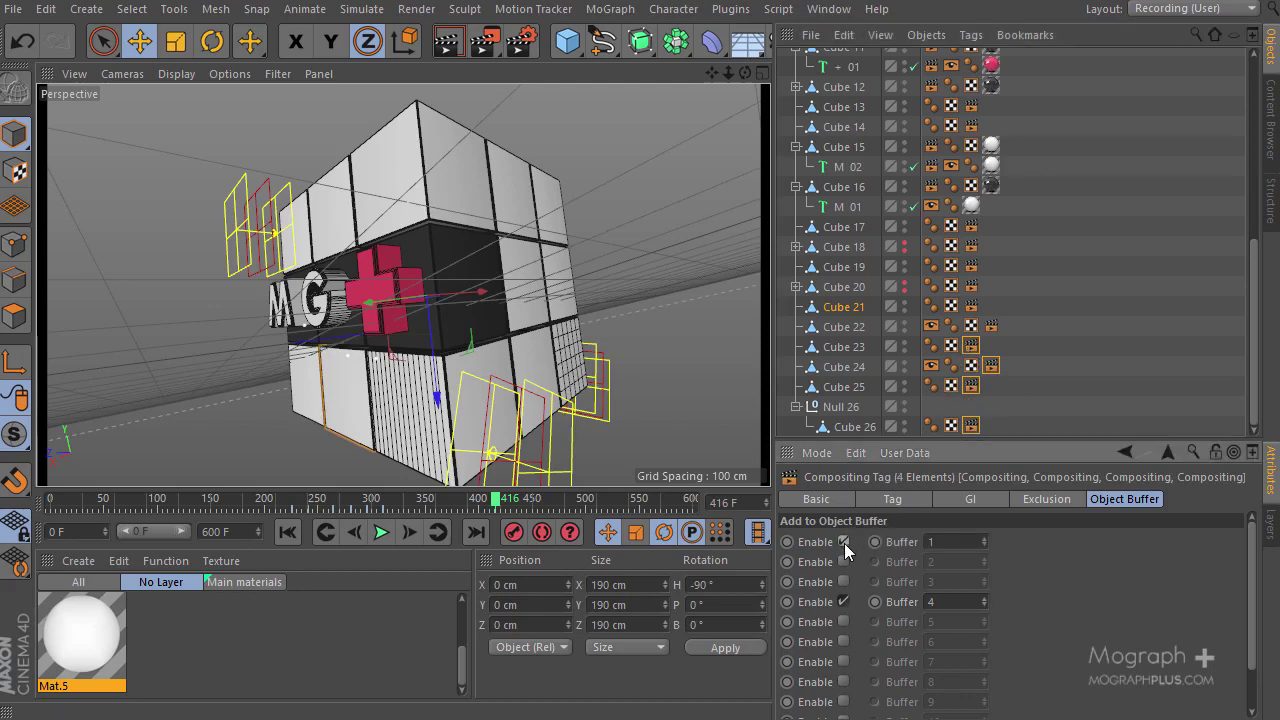
Enable Object Buffer 1 on the Compositing tags of Cube 17 through Cube 21
left_click_drag(1031, 444, 1031, 545)
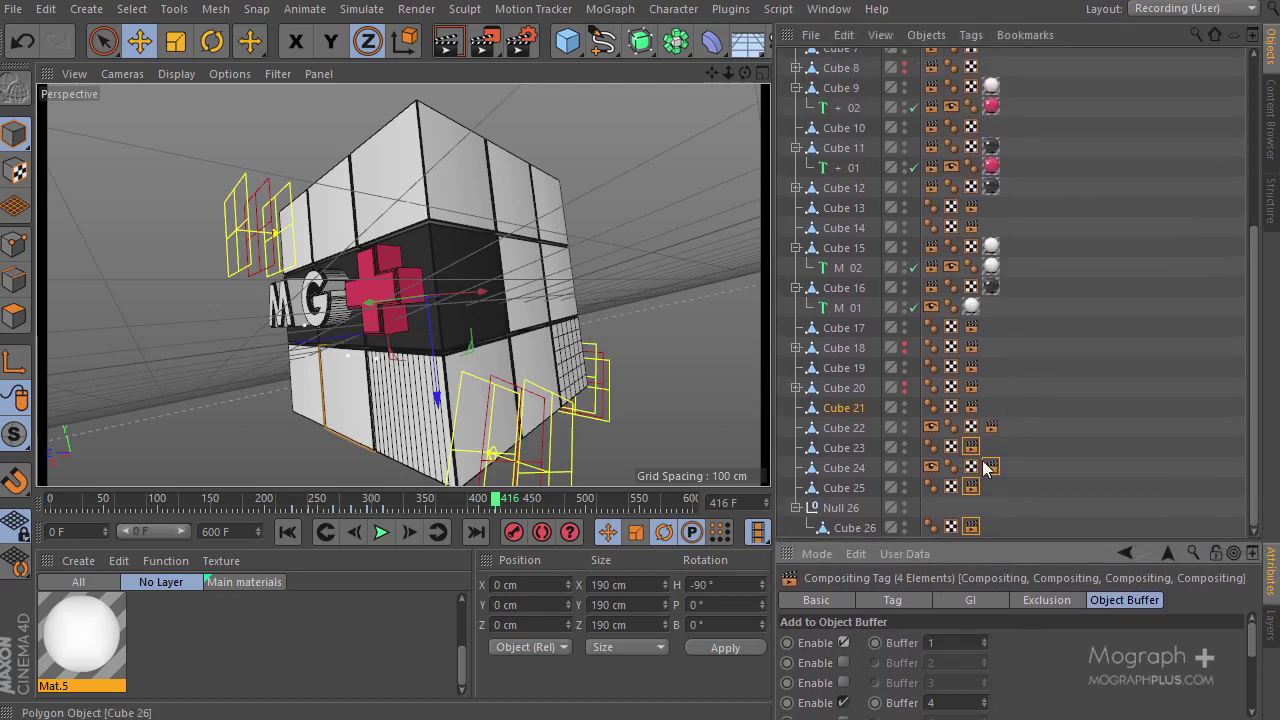
left_click(988, 426)
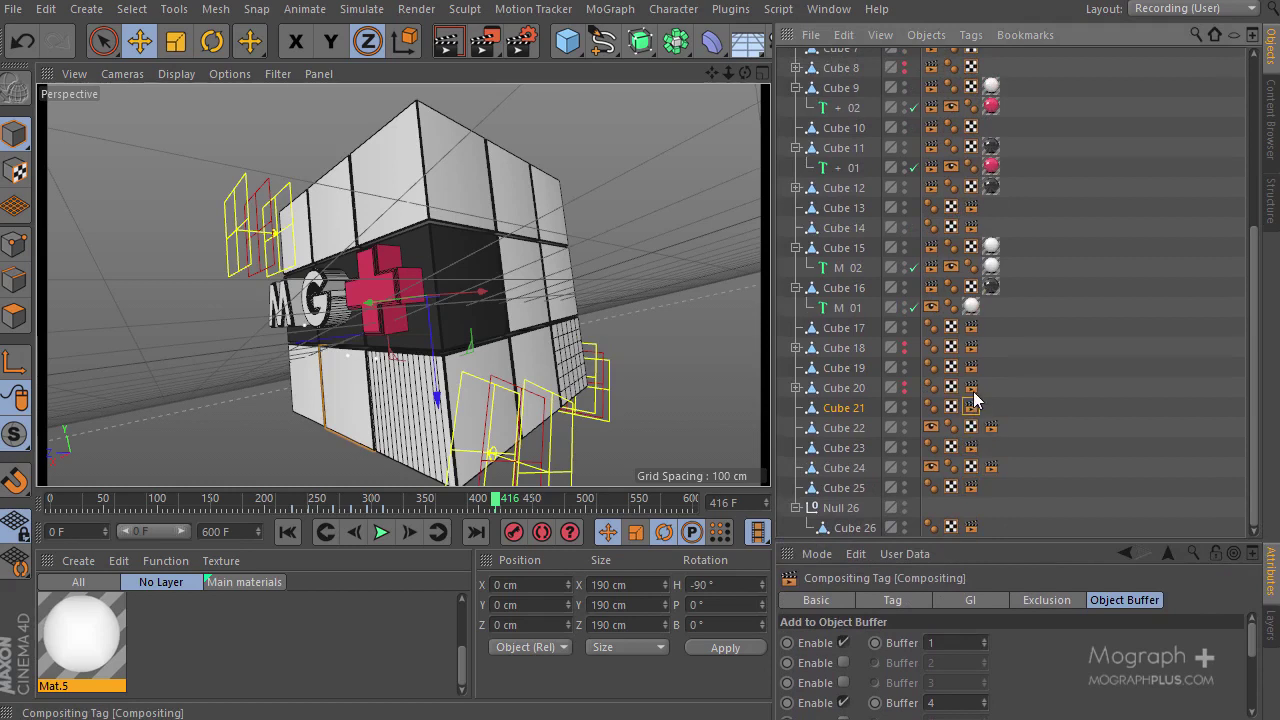
left_click(971, 387)
left_click(969, 367)
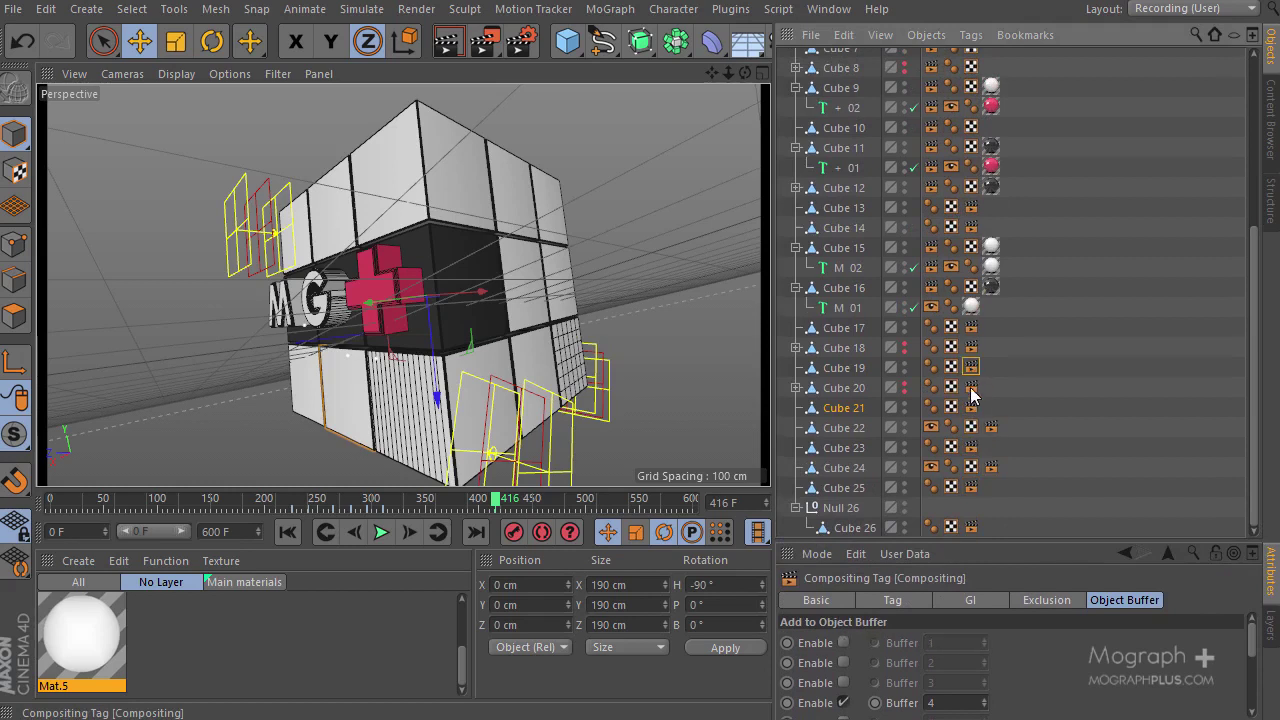
left_click(971, 407)
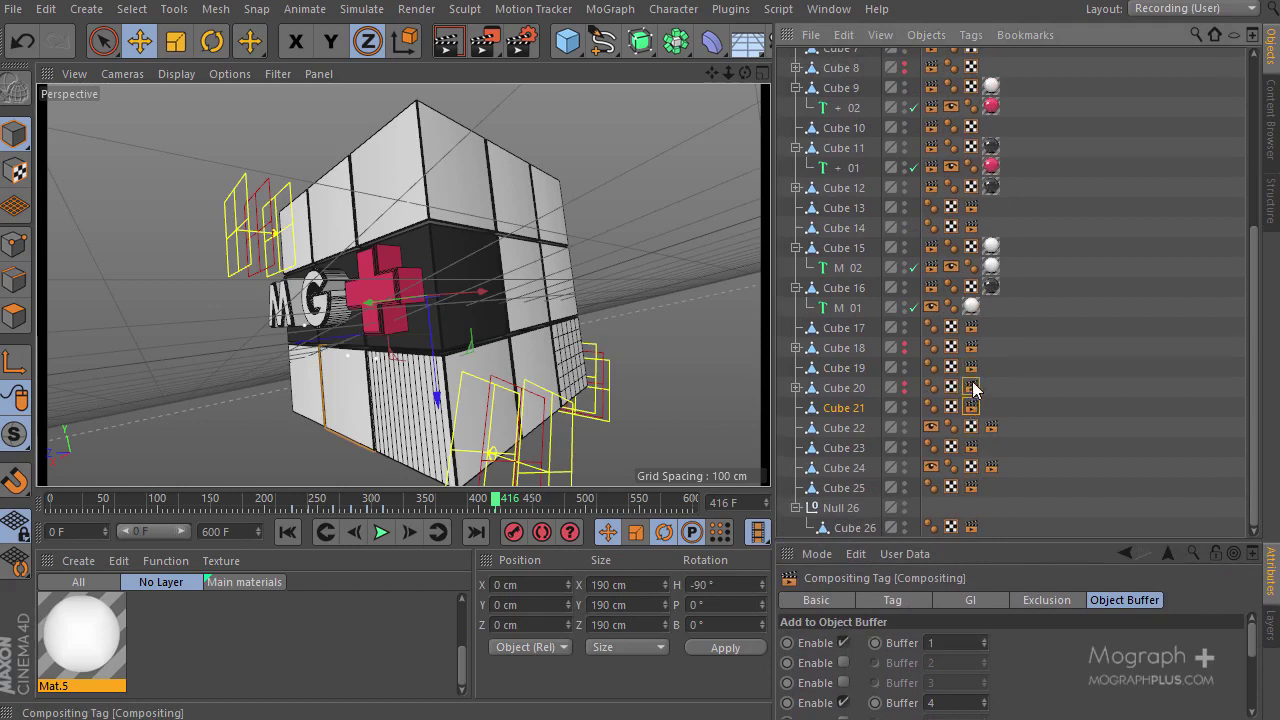
left_click(973, 366, "shift")
left_click(971, 346, "shift")
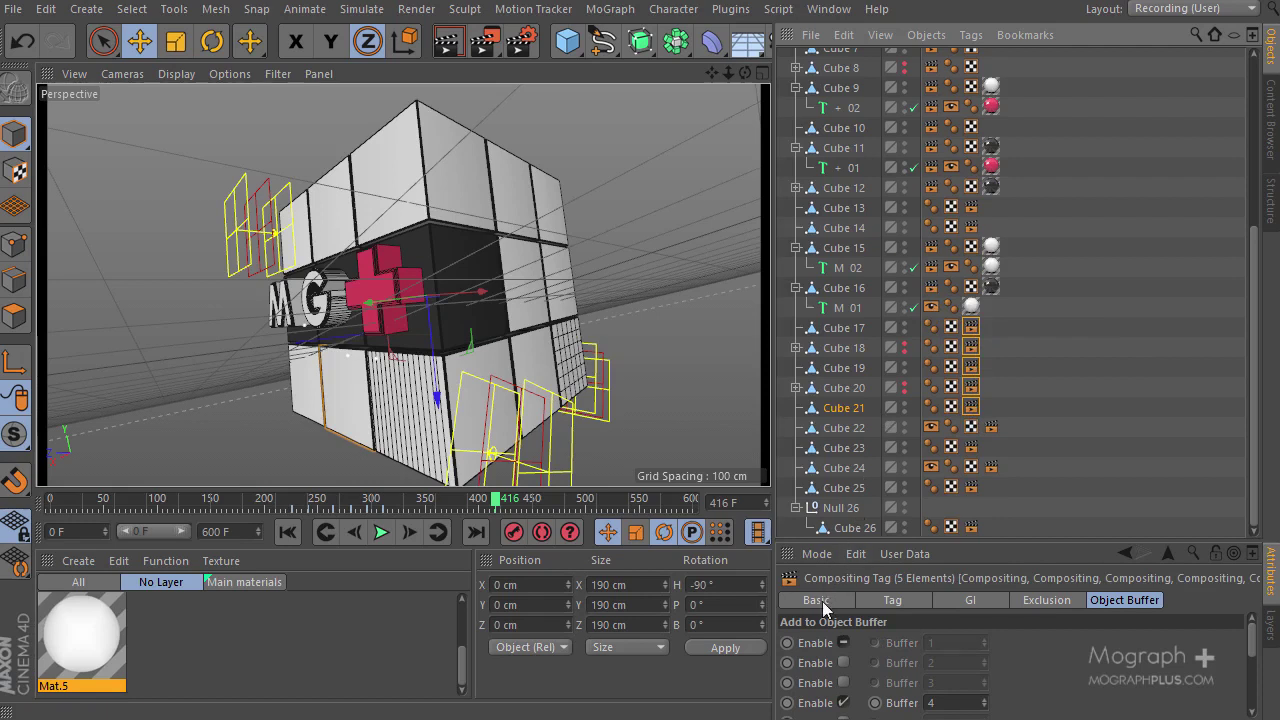
left_click(843, 643)
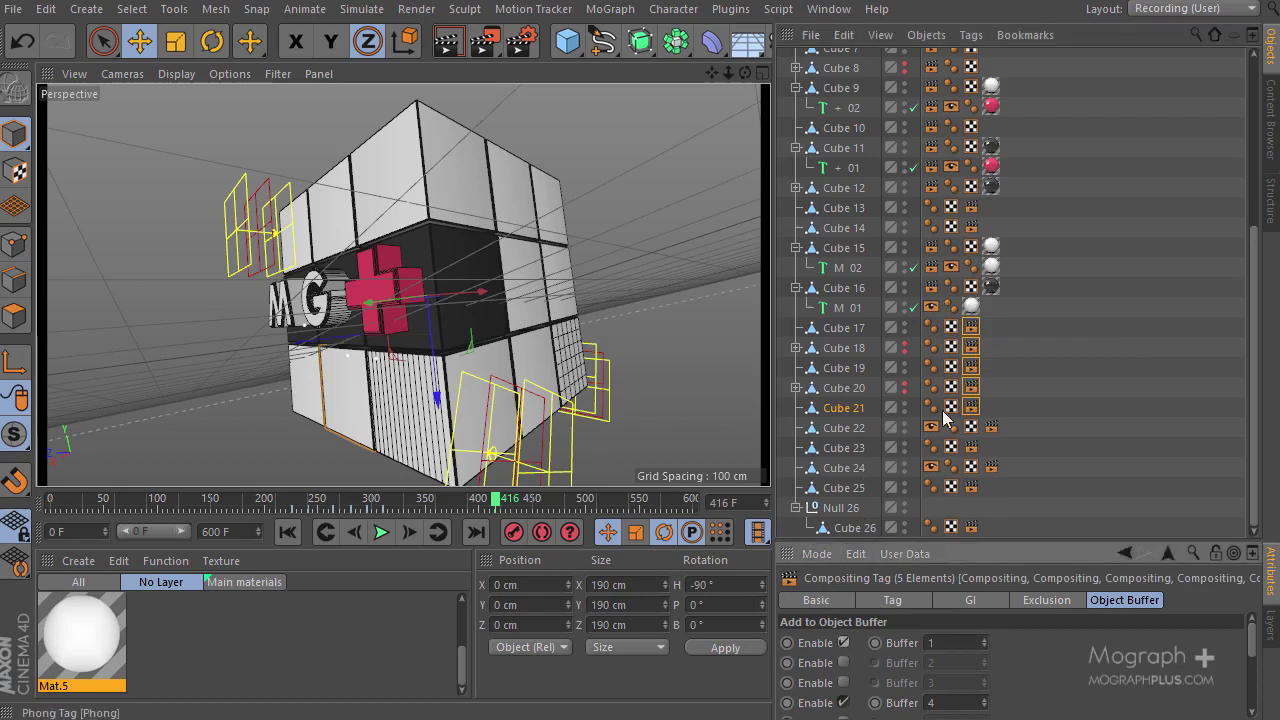
Check the Object Buffer settings on the Compositing tags of Cube 16, Cube 15 and Cube 0 through Cube 8
left_click(928, 289)
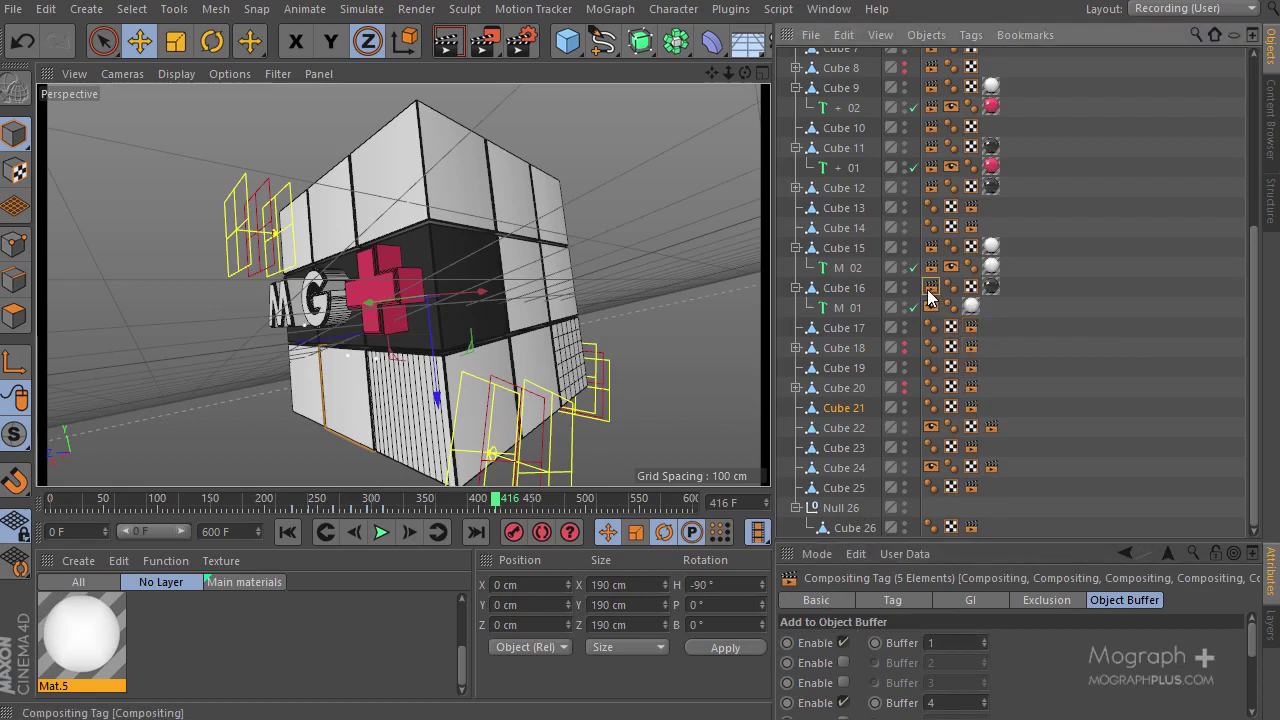
left_click(930, 247)
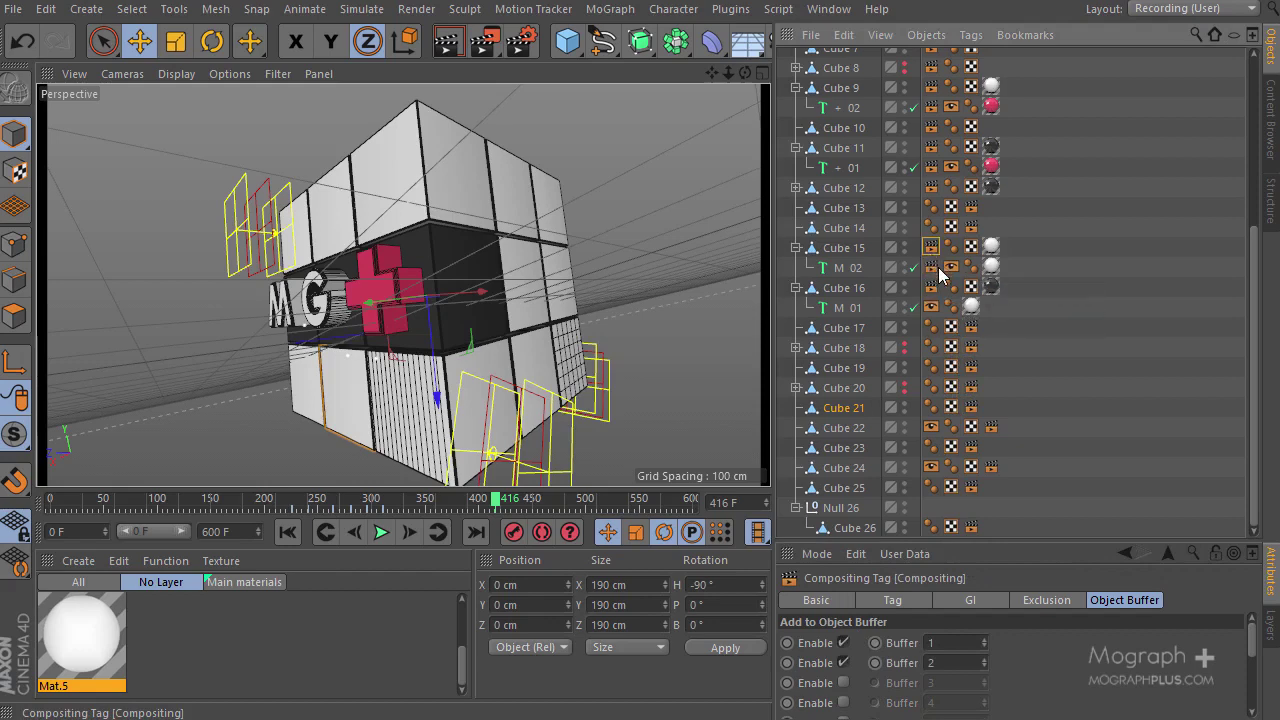
scroll(940, 275, "up", 5)
left_click_drag(930, 132, 940, 350)
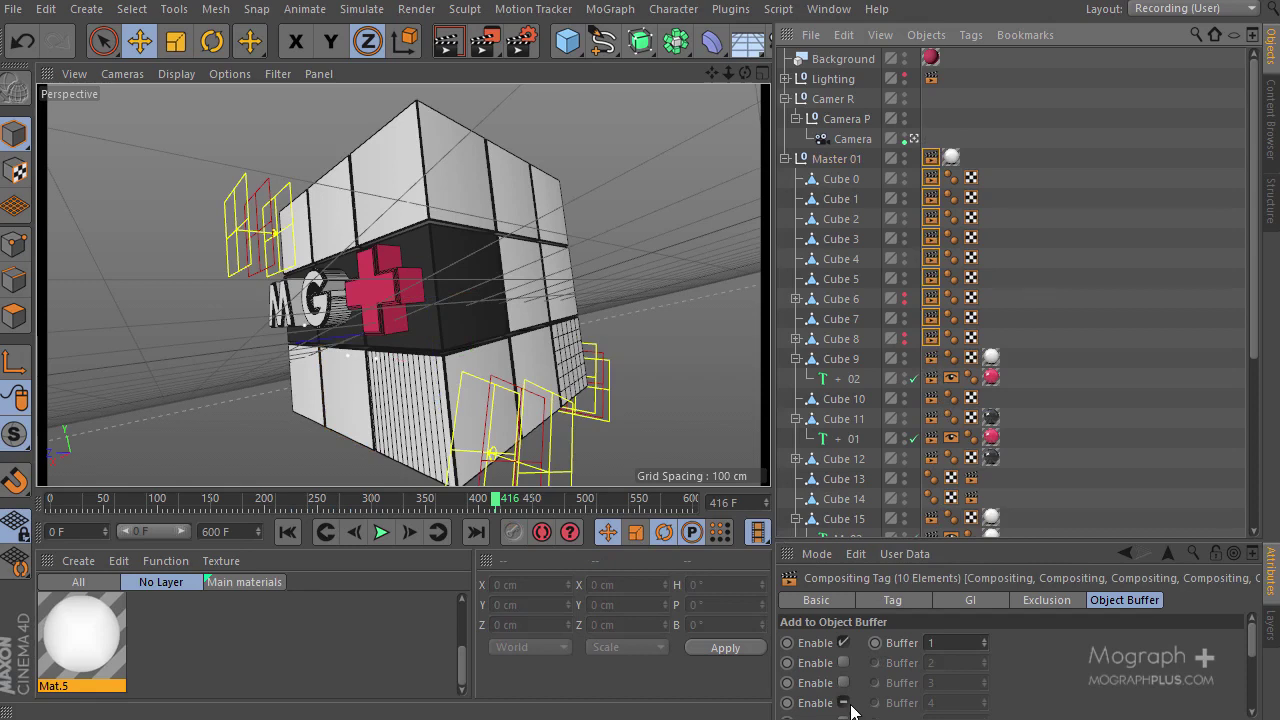
left_click(931, 158, "ctrl")
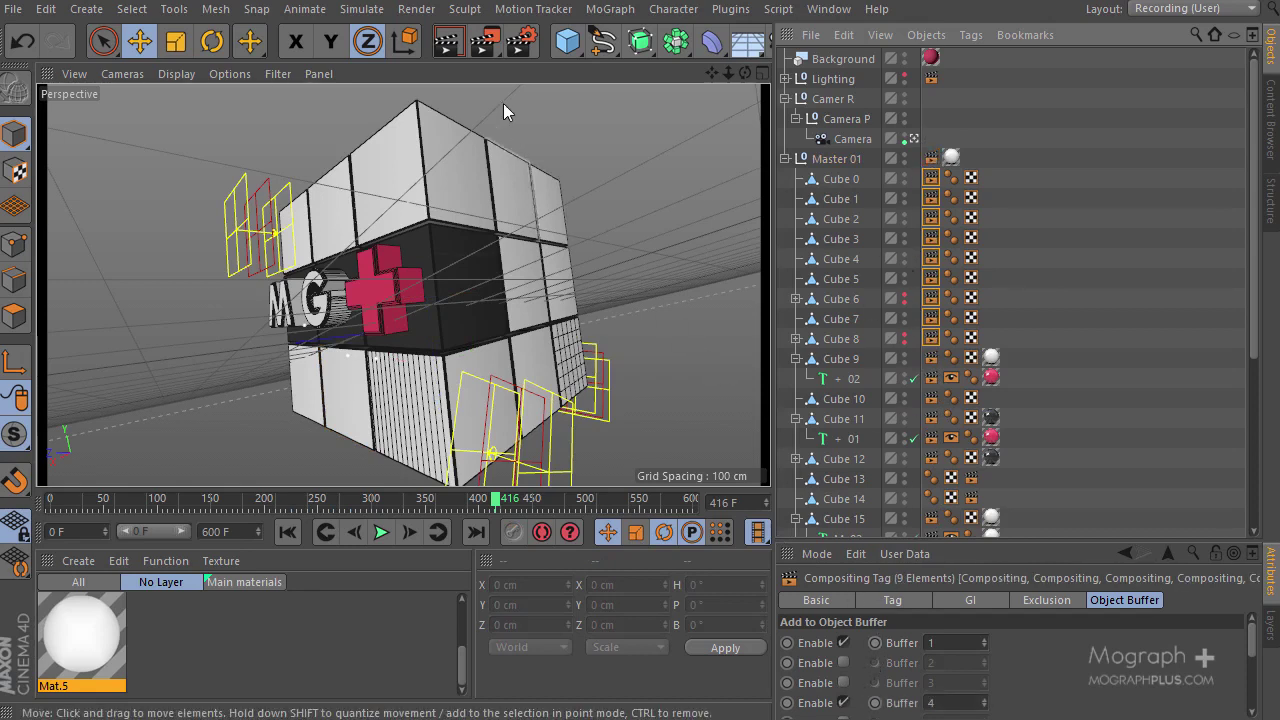
Render the frame to the Picture Viewer and inspect the Object Buffer 1 through 4 passes individually
left_click(486, 48)
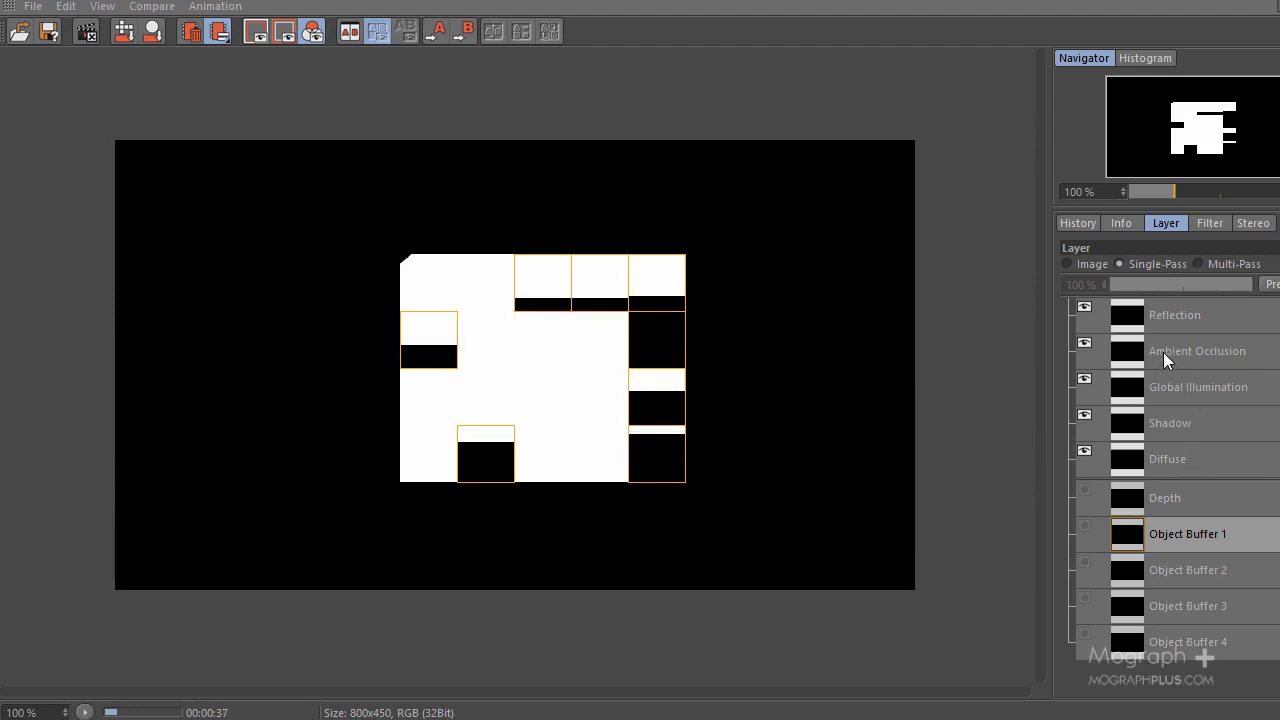
left_click(1258, 576)
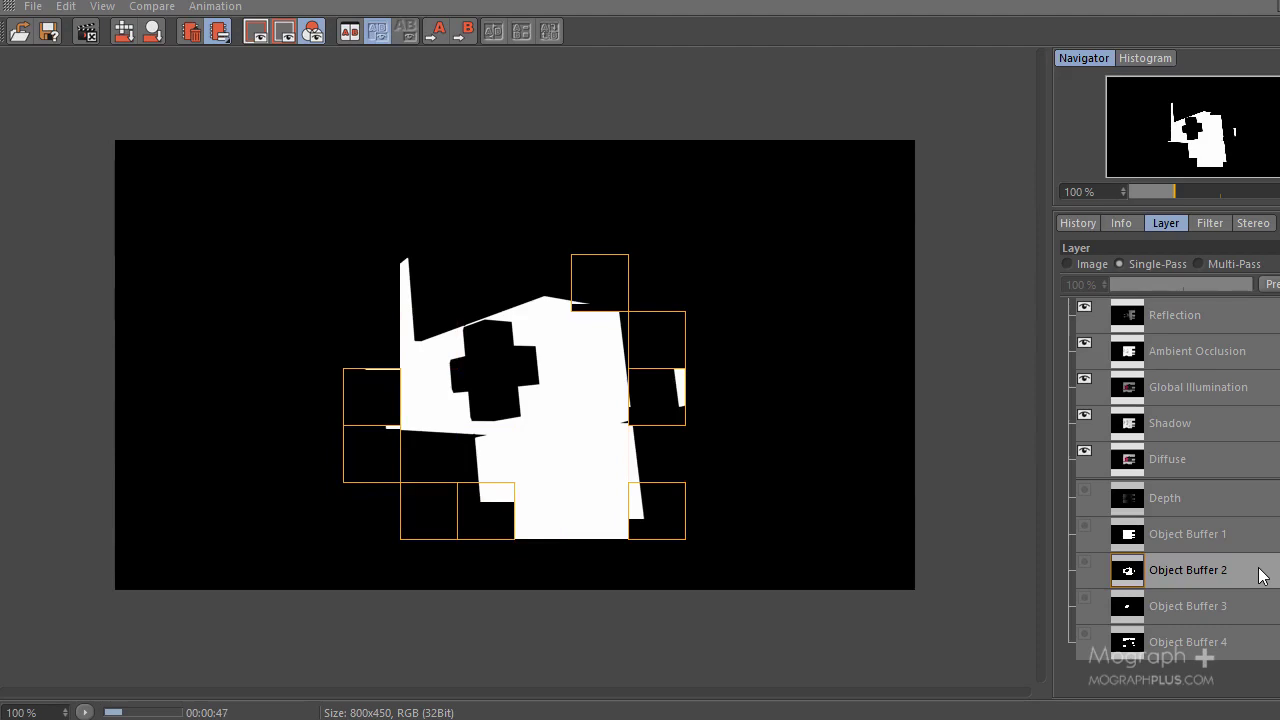
left_click(1258, 611)
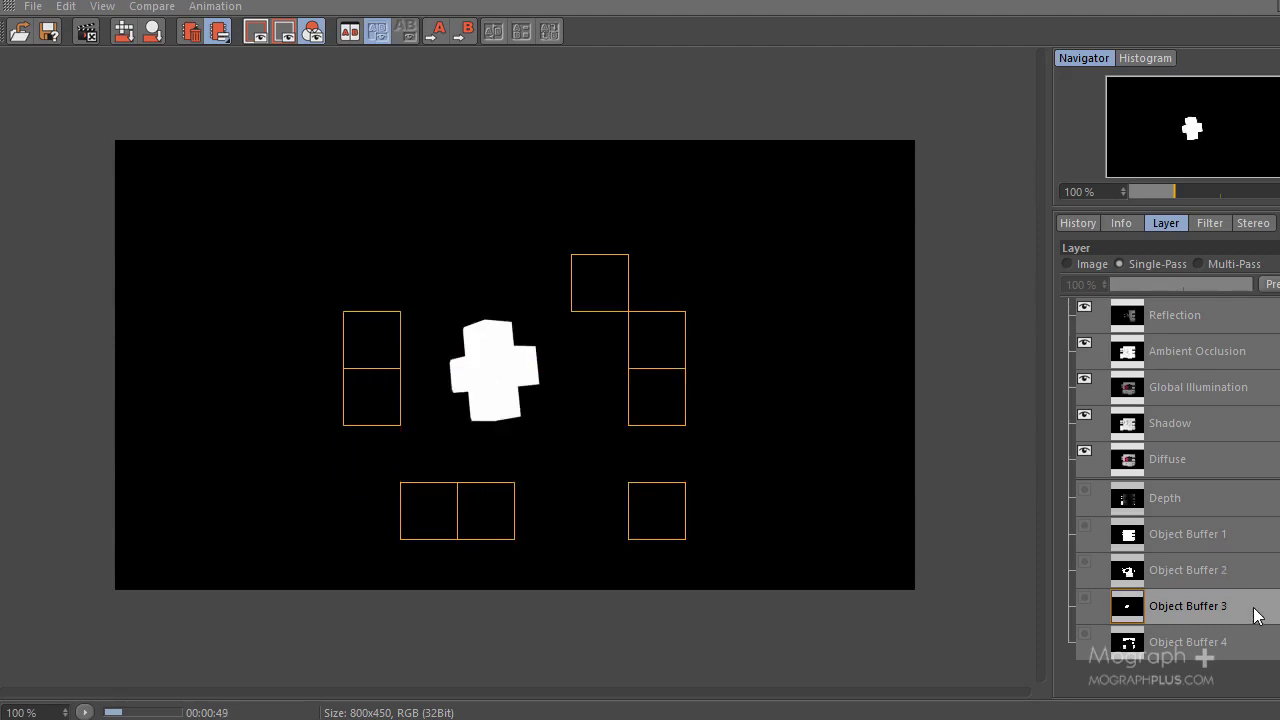
left_click(1221, 641)
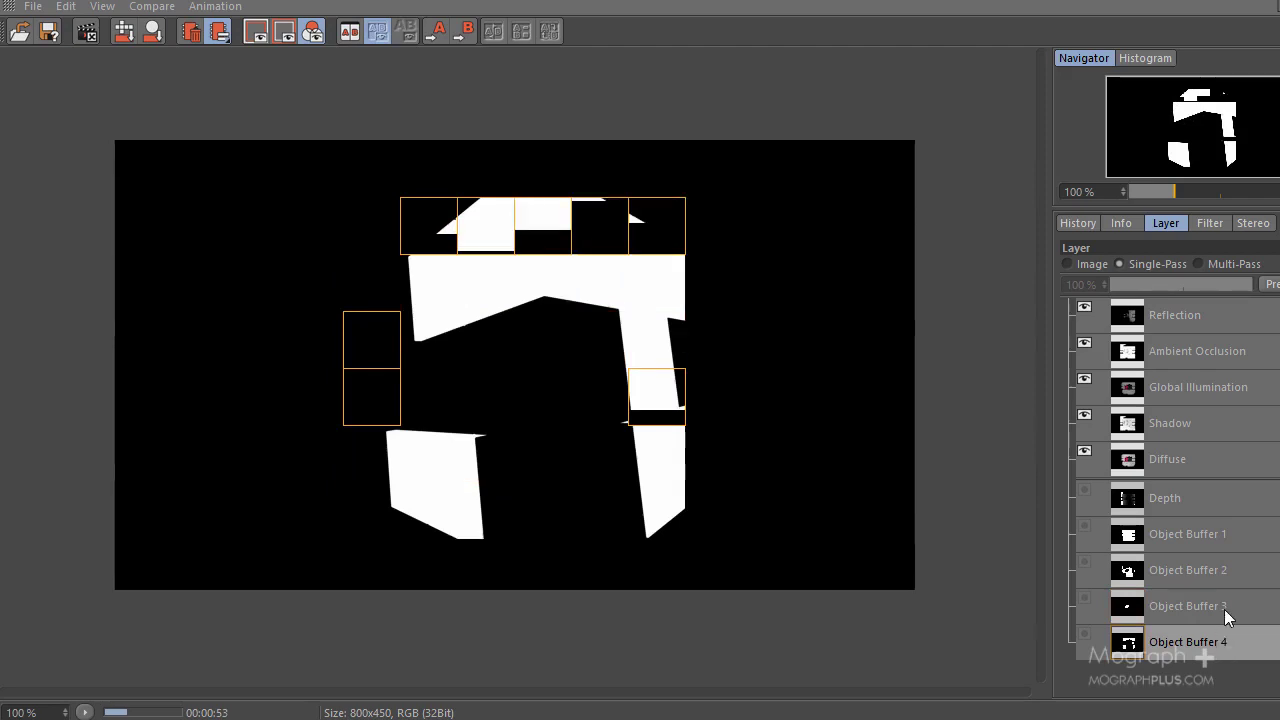
left_click(1205, 606)
left_click(1203, 571)
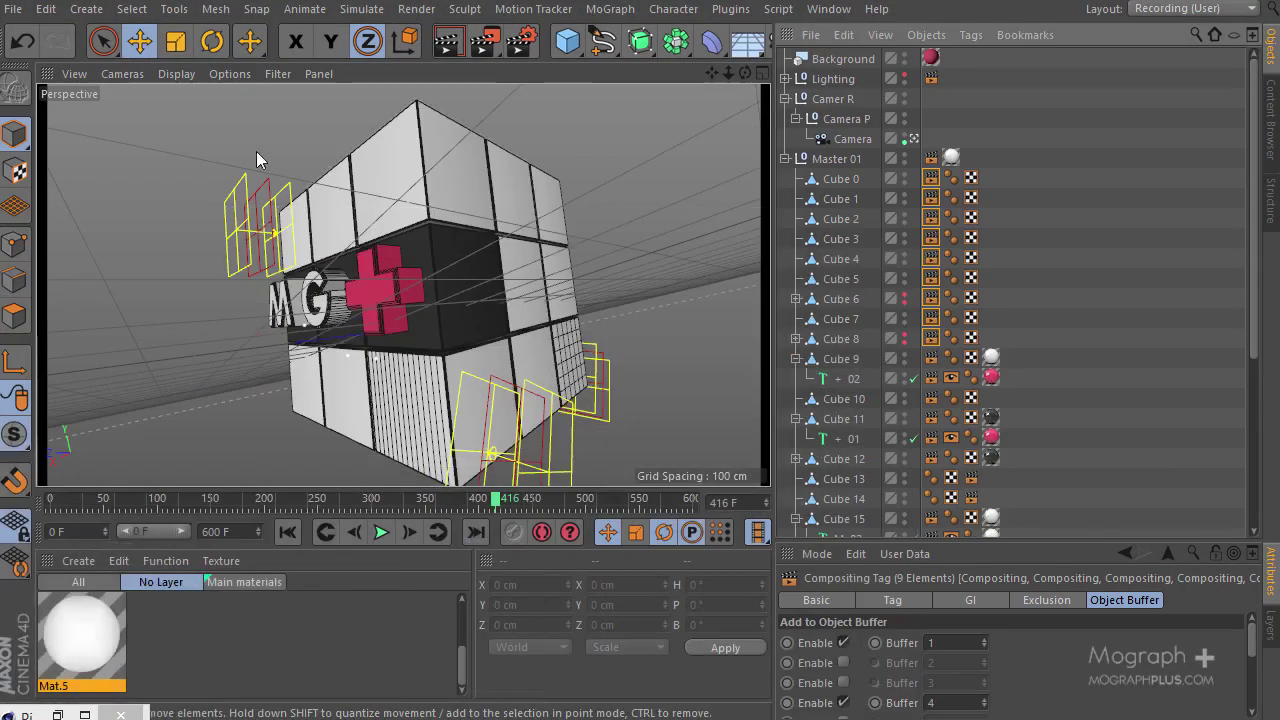
Delete the Compositing tags from all the Cube 20.1 pieces in side fracture 04 under Cube 6
left_click(258, 156)
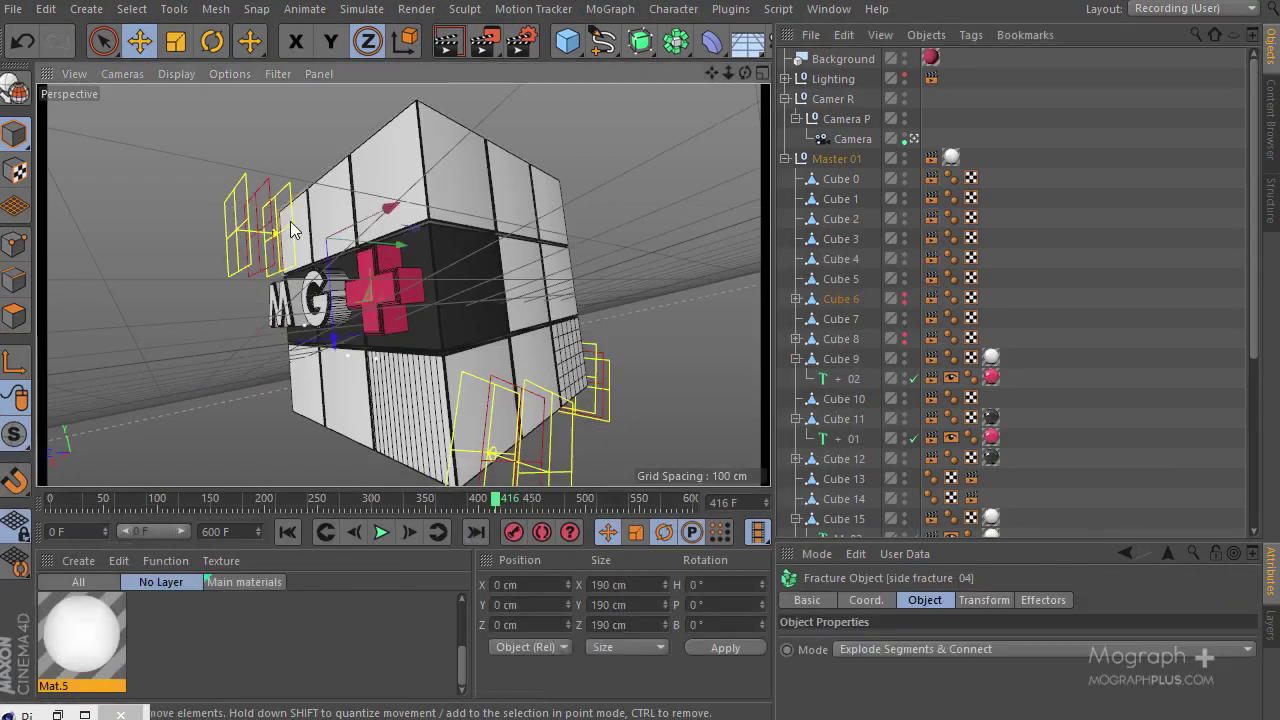
left_click(854, 300)
left_click(930, 299)
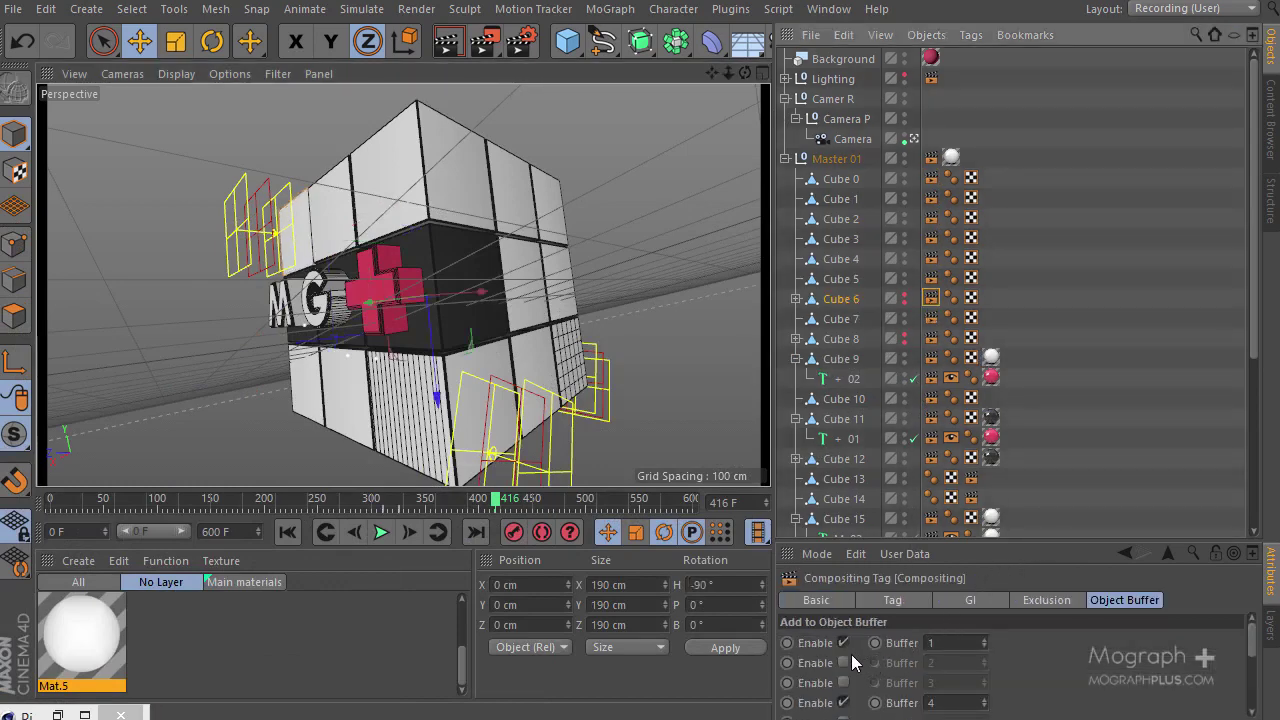
left_click(796, 299)
left_click(818, 339)
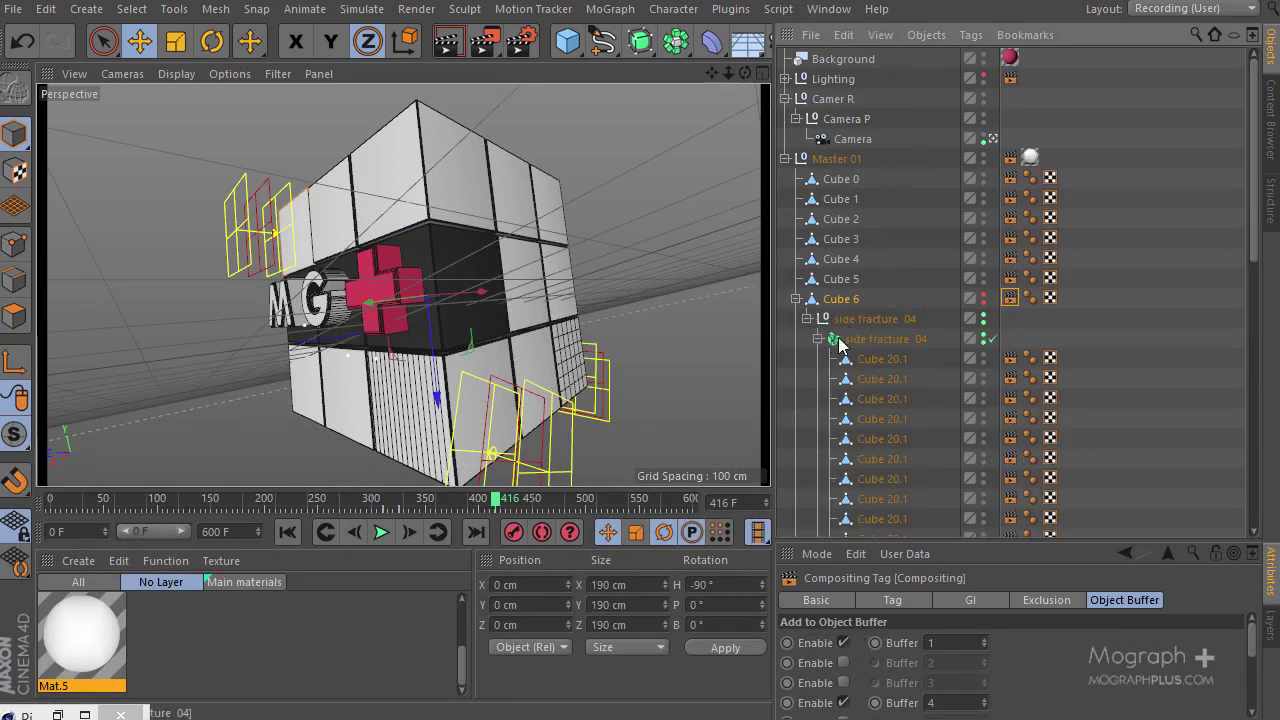
left_click(1011, 358)
scroll(1020, 345, "down", 3)
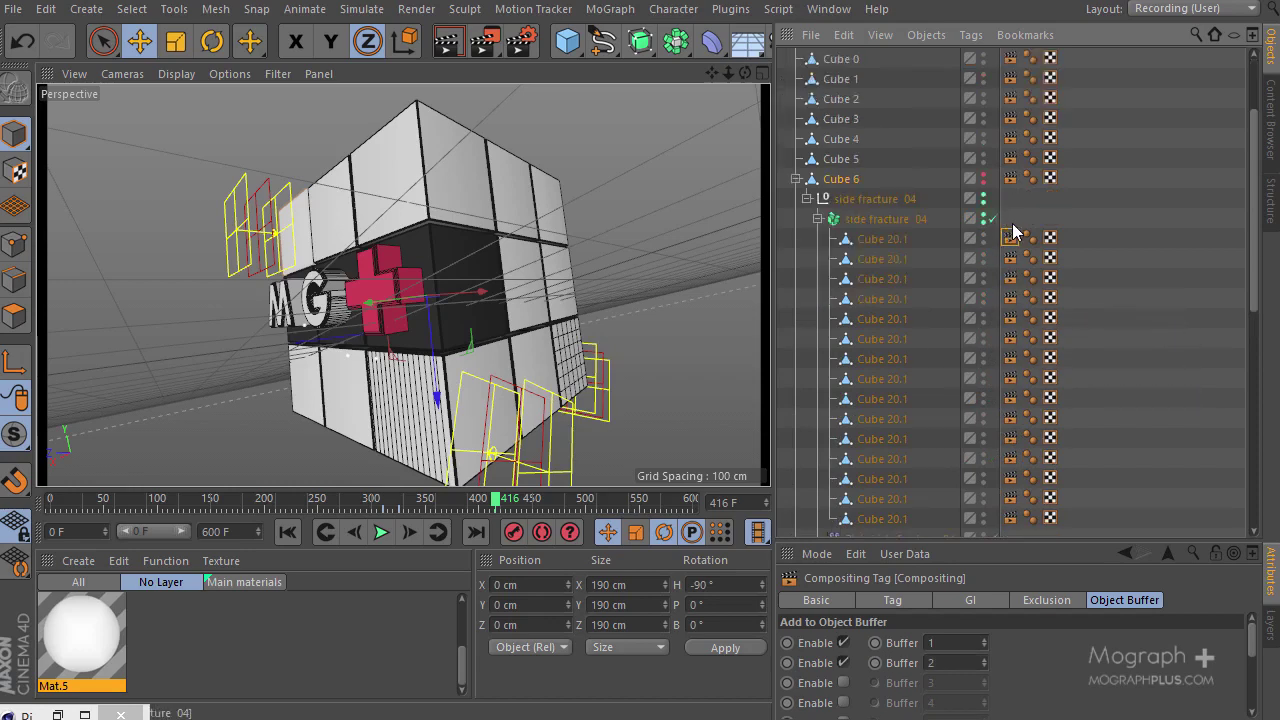
scroll(1013, 218, "down", 3)
left_click_drag(1010, 90, 1005, 413)
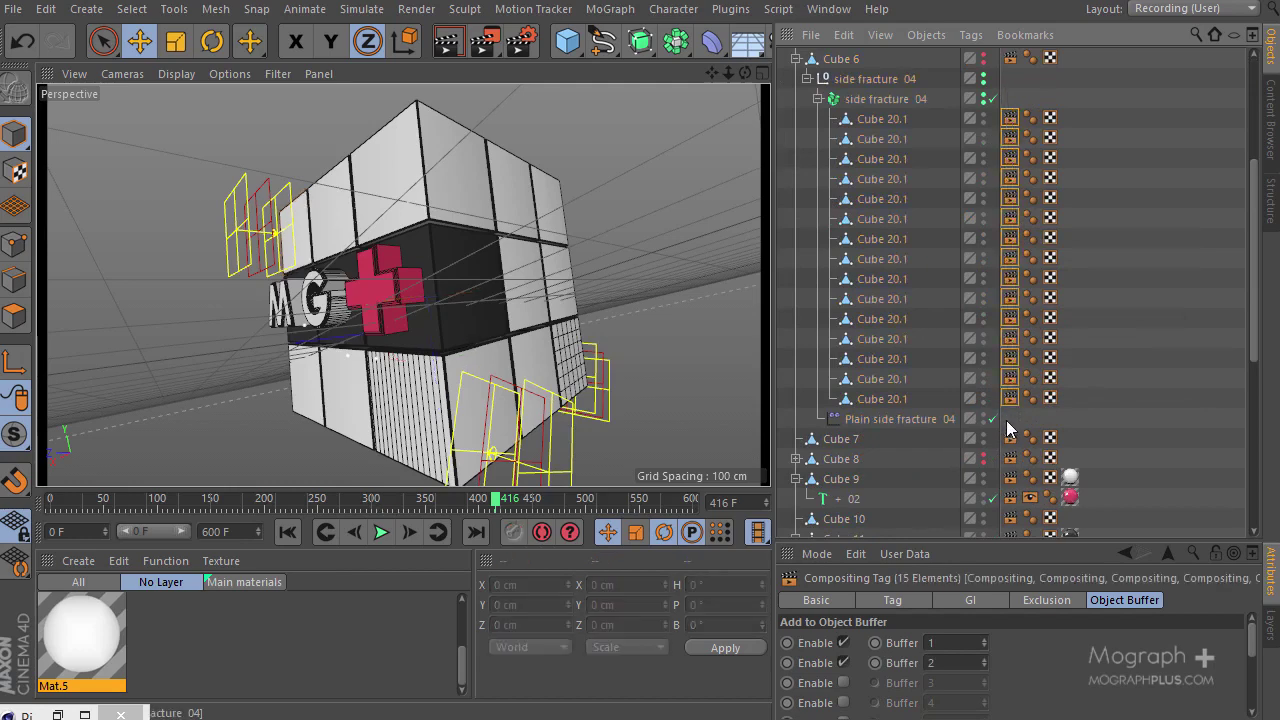
key("Delete")
Delete the Compositing tags from side fracture 02 and all its Cube 20.1 pieces under Cube 18
left_click(459, 410)
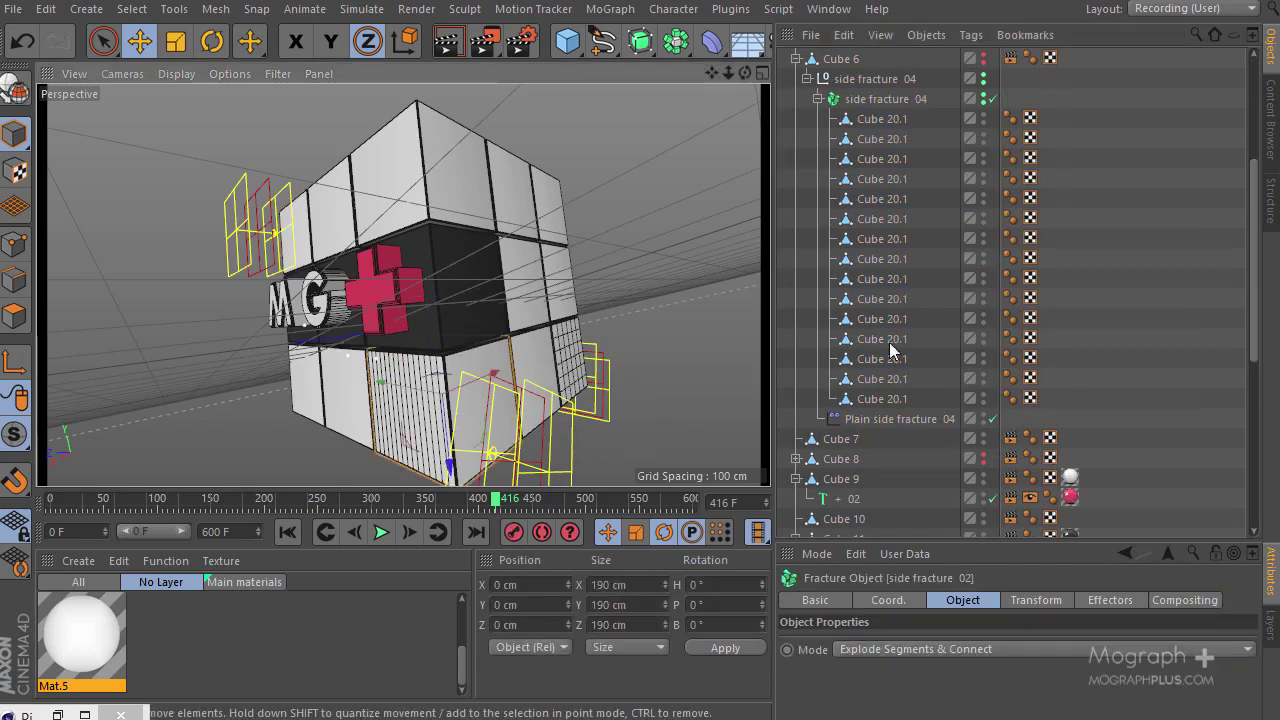
scroll(993, 324, "down", 5)
scroll(924, 325, "down", 2)
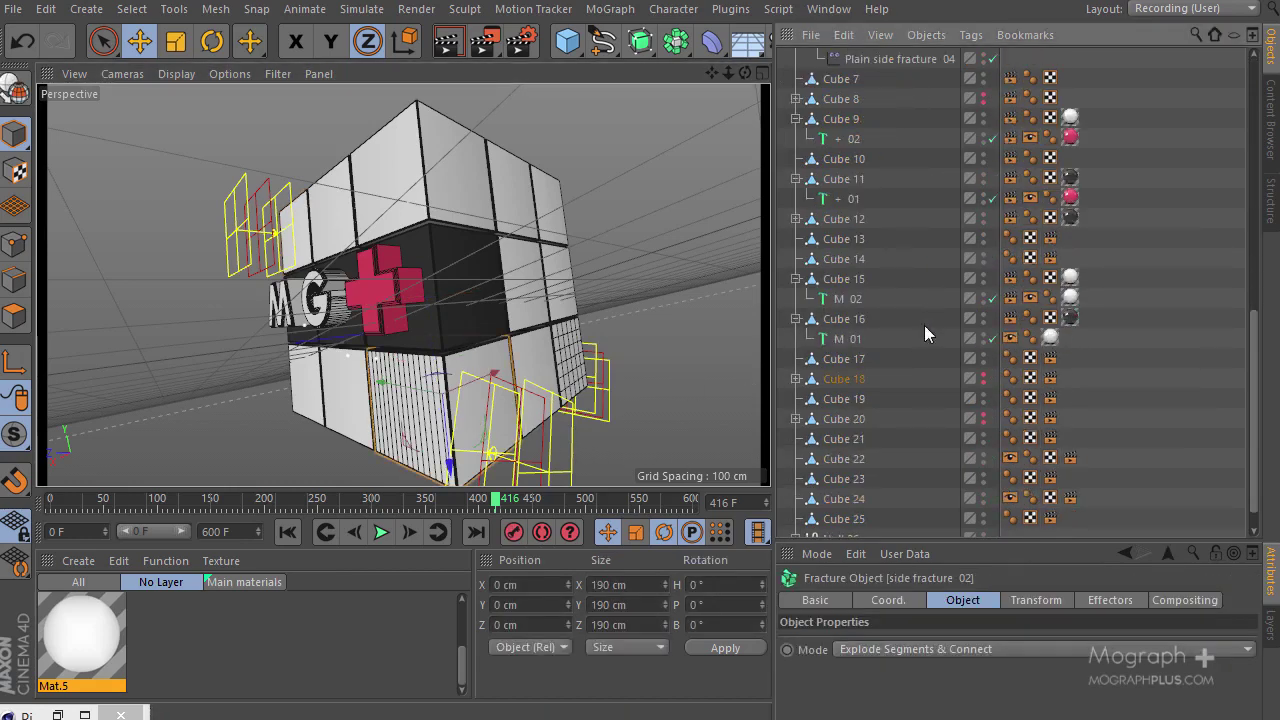
left_click(795, 378)
left_click(817, 418)
scroll(1103, 338, "down", 4)
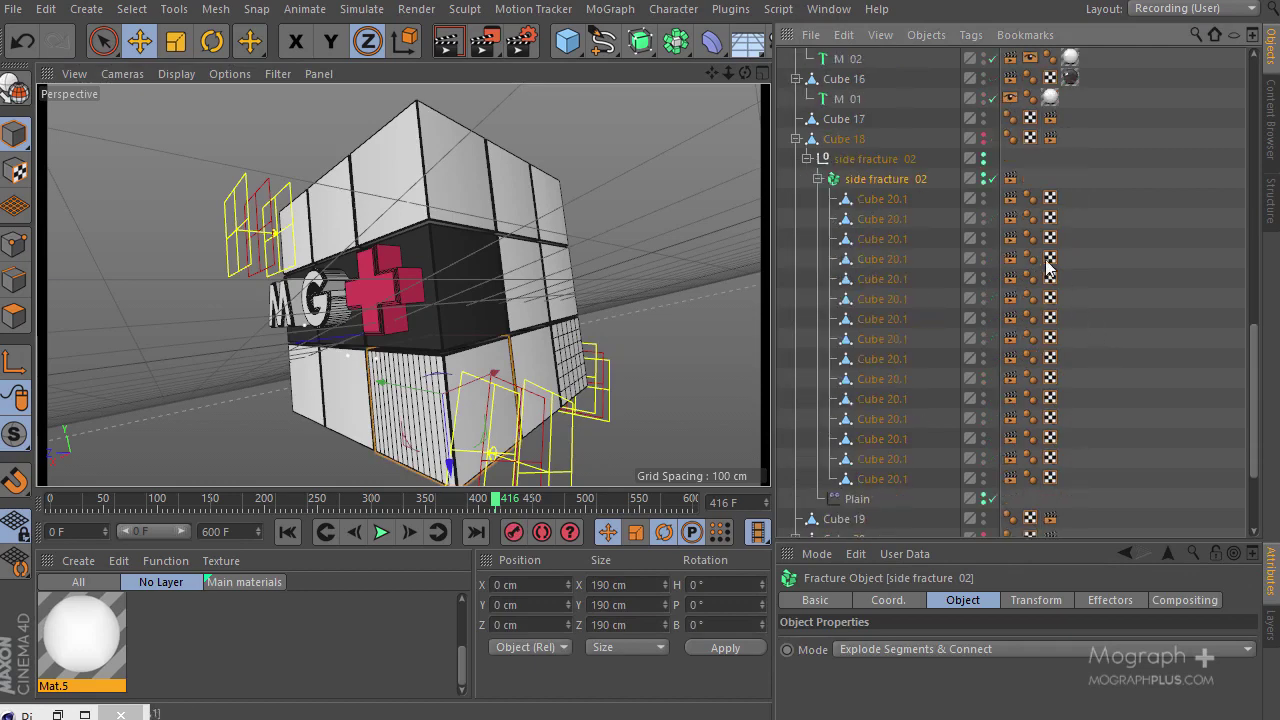
left_click_drag(1015, 168, 1008, 512)
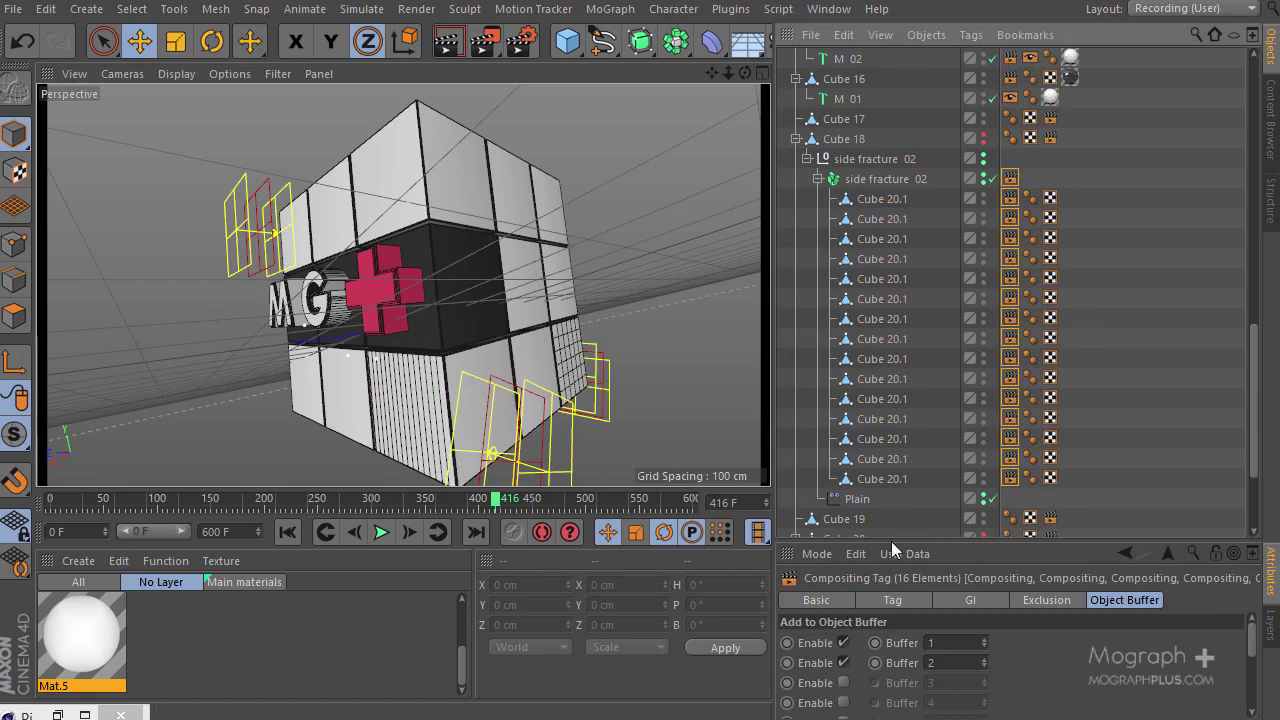
key("Delete")
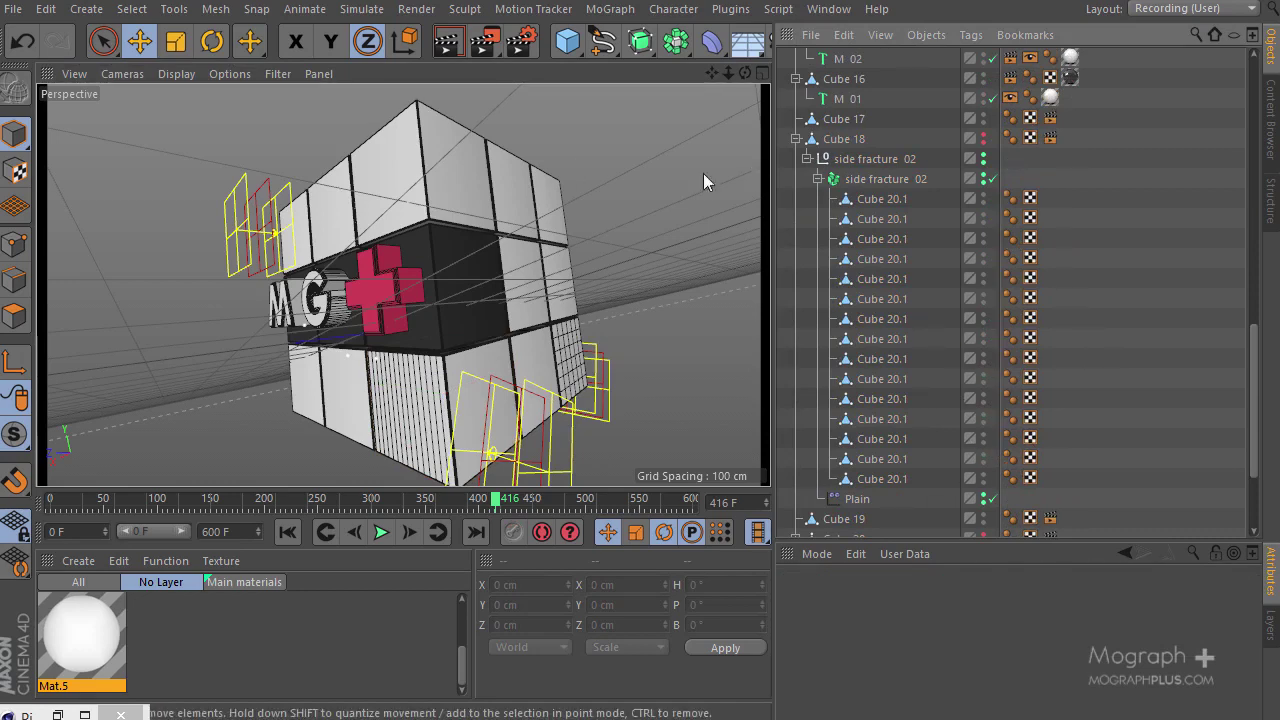
Render the frame again, inspect Object Buffers 1 through 4 one by one, and return to the scene
left_click(484, 45)
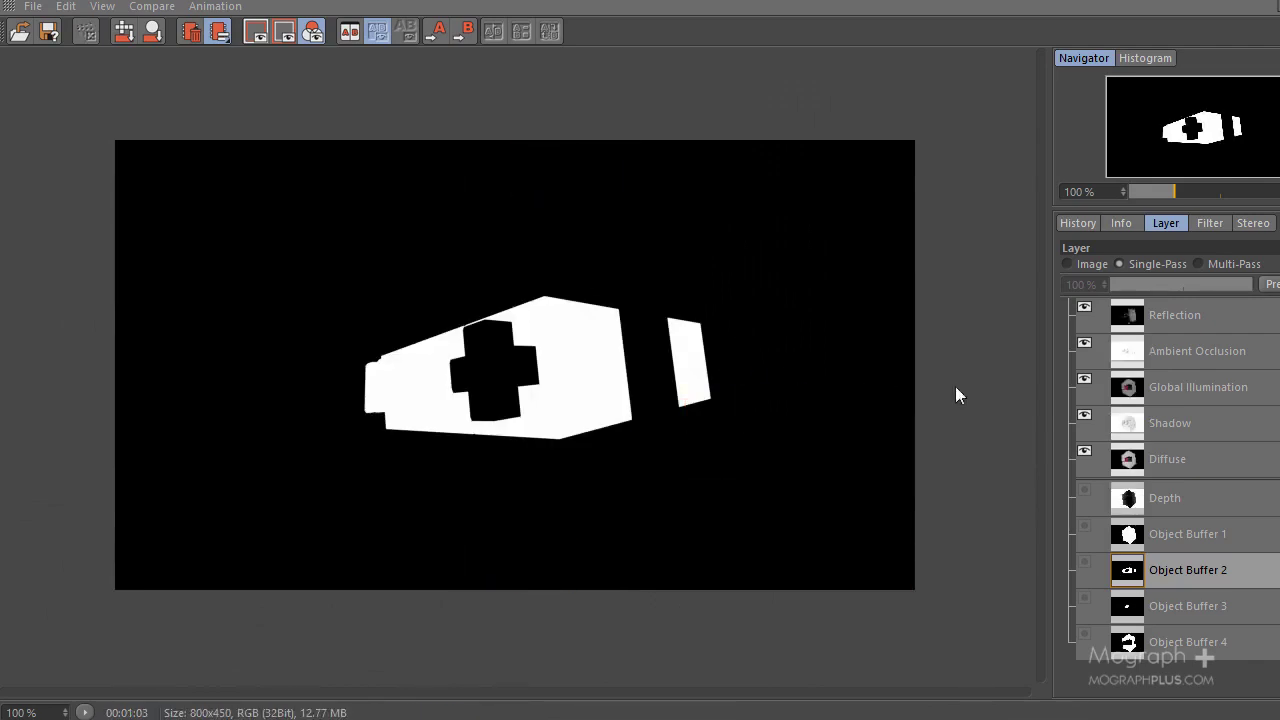
left_click(1205, 543)
left_click(1240, 580)
left_click(1249, 617)
left_click(1238, 641)
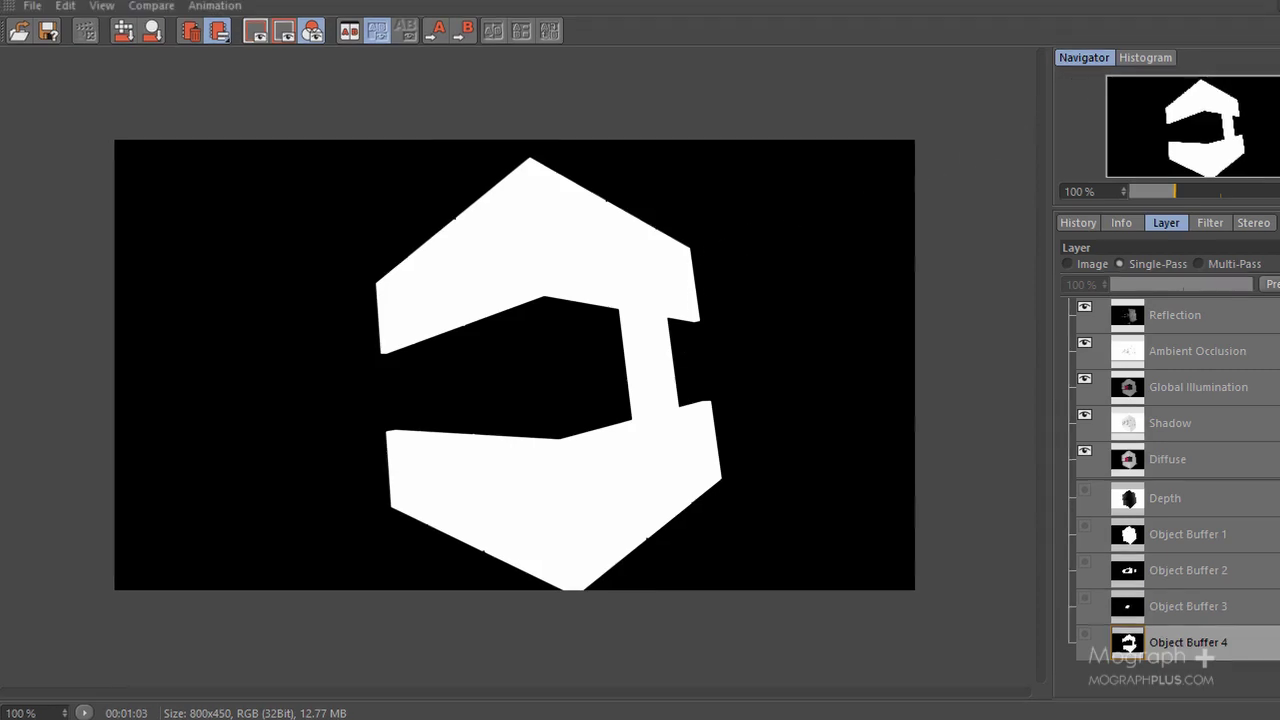
left_click(1274, 4)
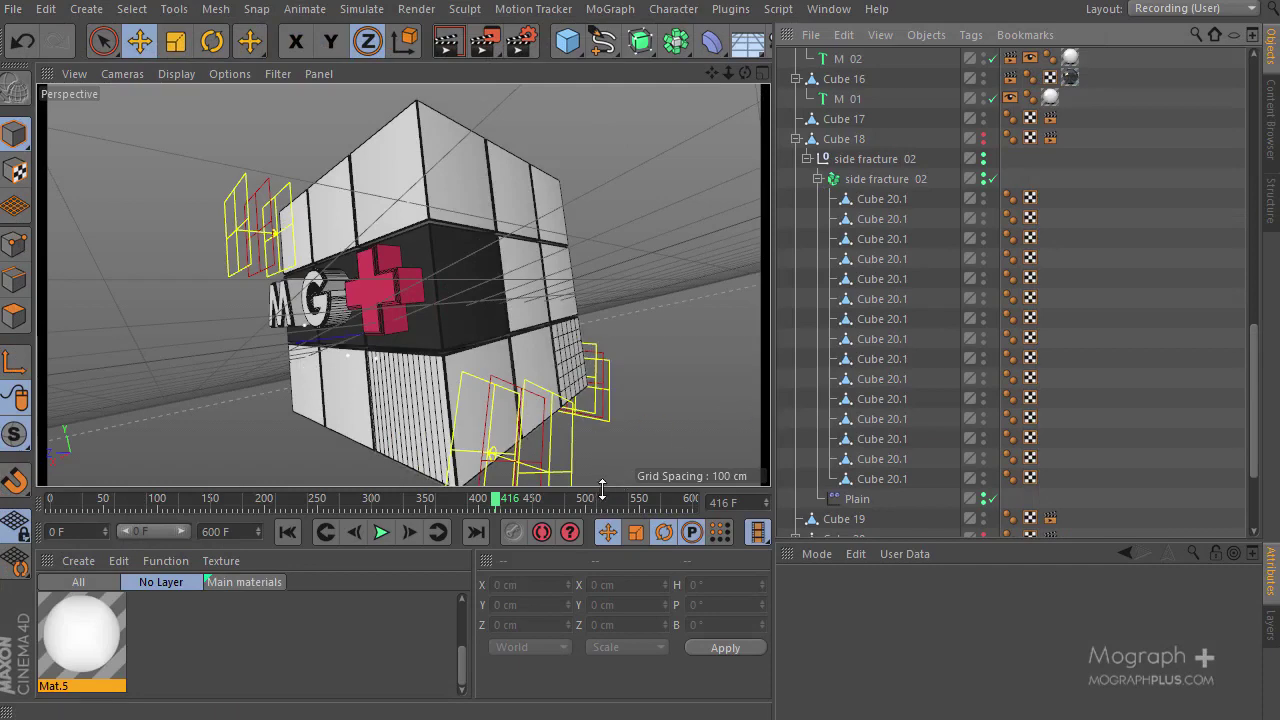
Leave the scene camera's view and frame the whole cube from outside in an enlarged viewport
left_click_drag(601, 488, 601, 529)
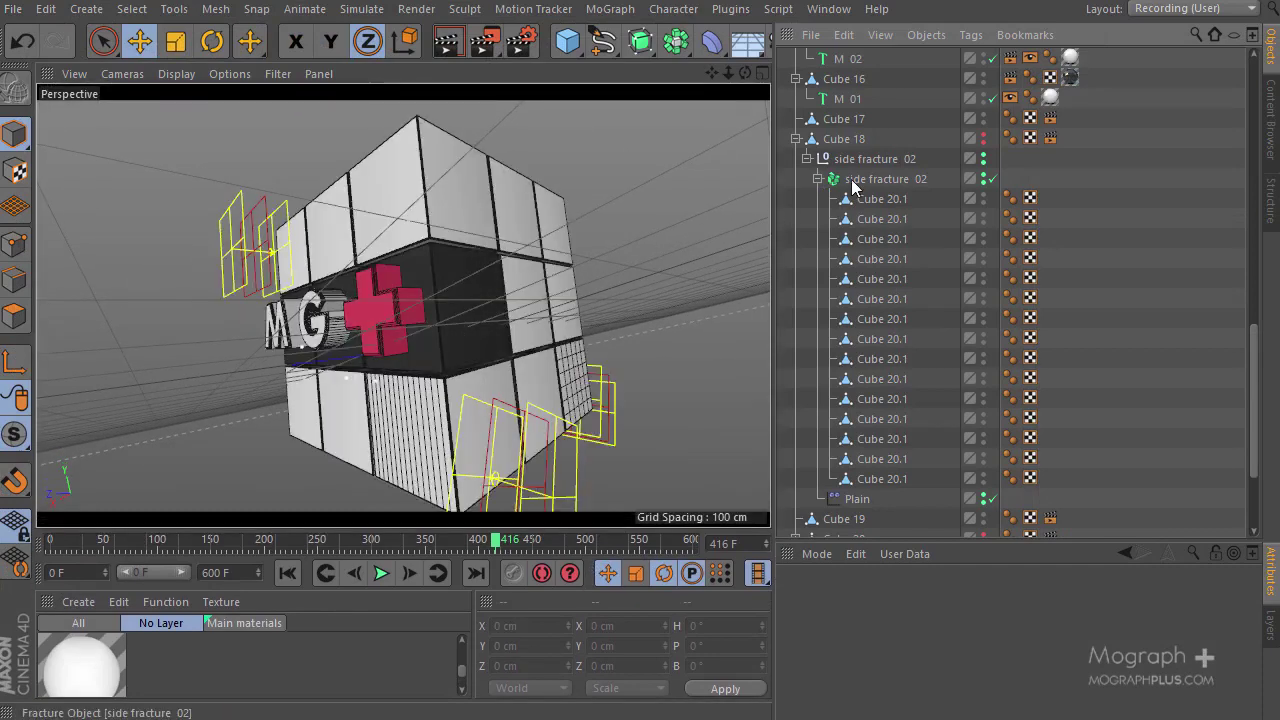
scroll(860, 200, "up", 20)
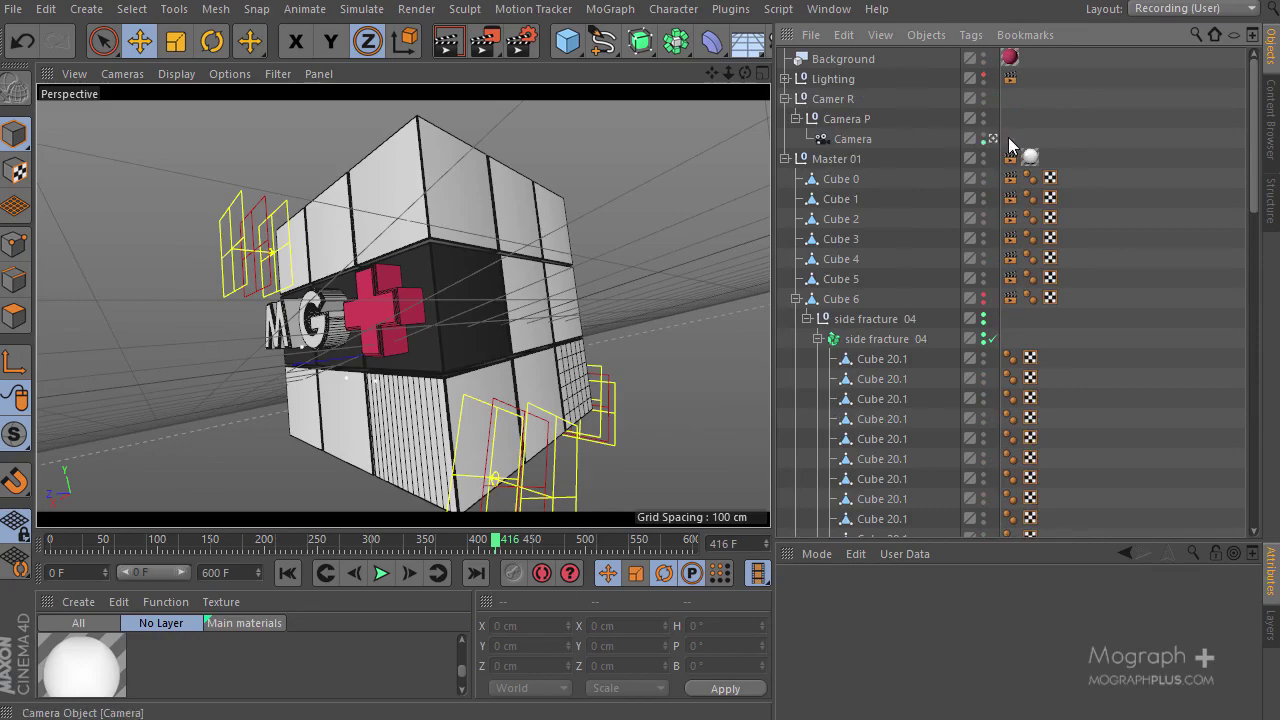
left_click(992, 139)
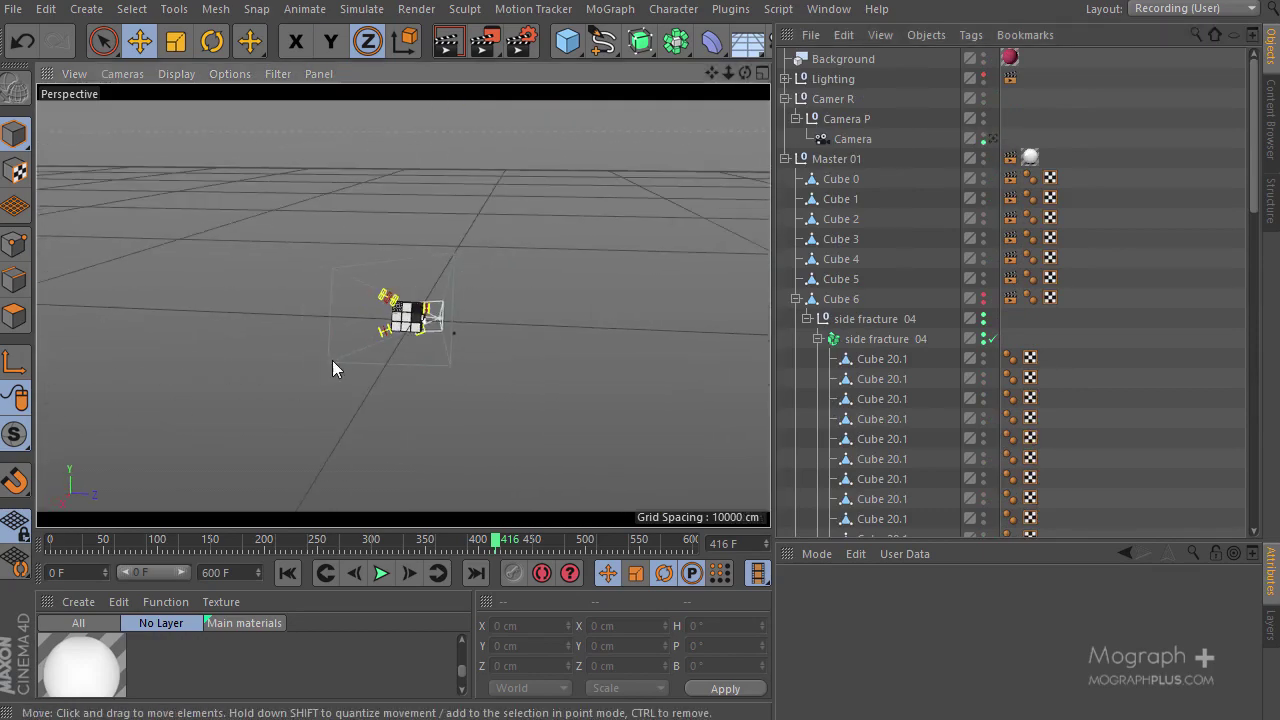
scroll(367, 322, "up", 3)
left_click_drag(538, 287, 510, 320, "alt")
Add an Omni light to the scene and turn off its Diffuse, Specular and GI Illumination options
left_click(567, 41)
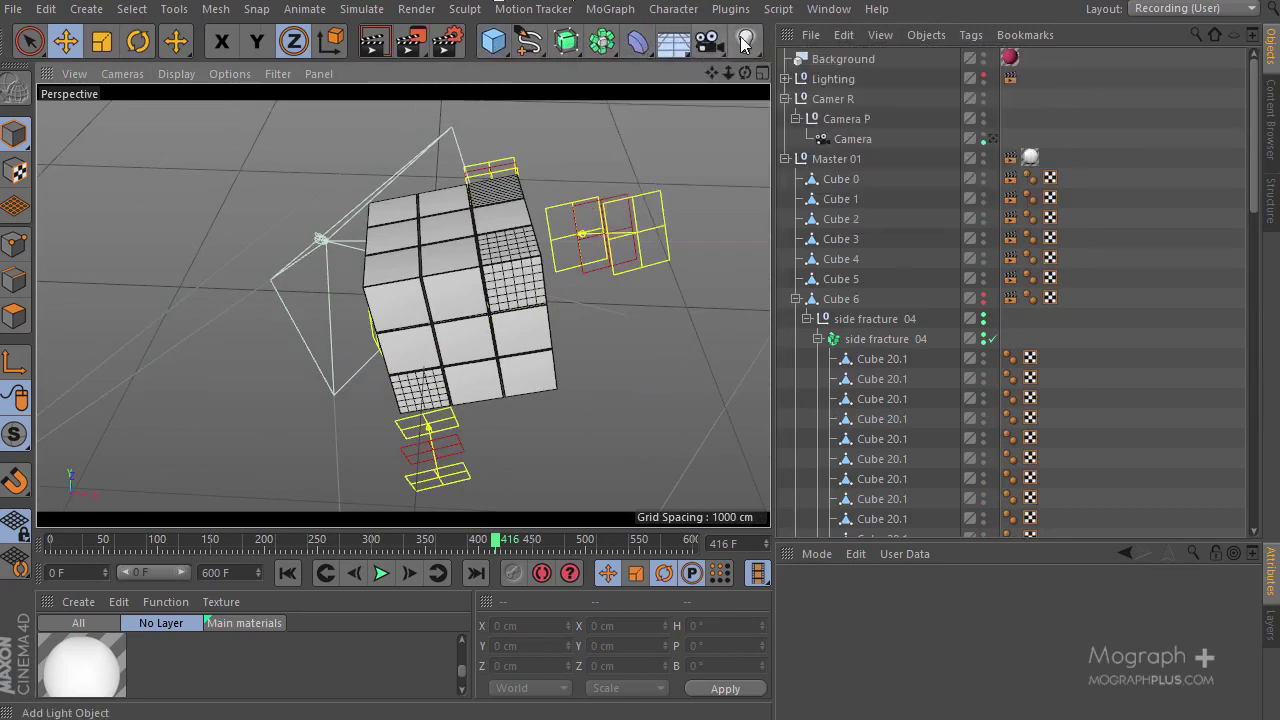
left_click(745, 41)
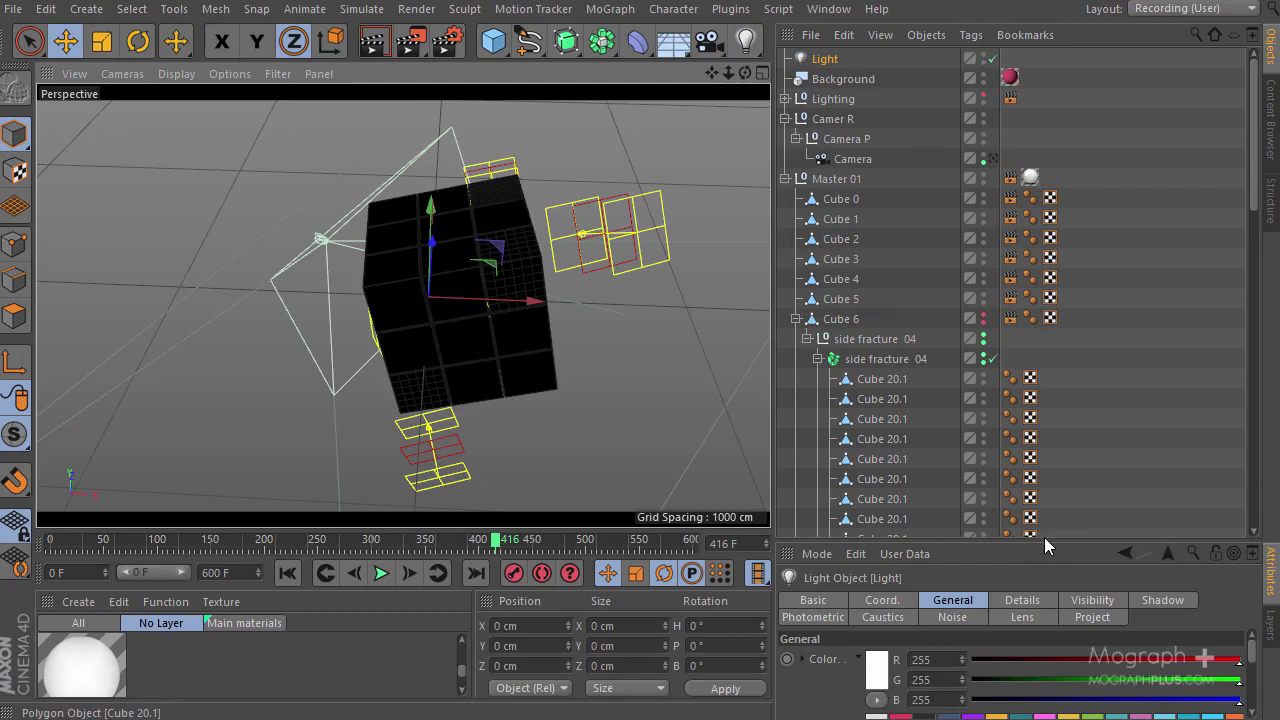
left_click_drag(1029, 413, 1018, 283)
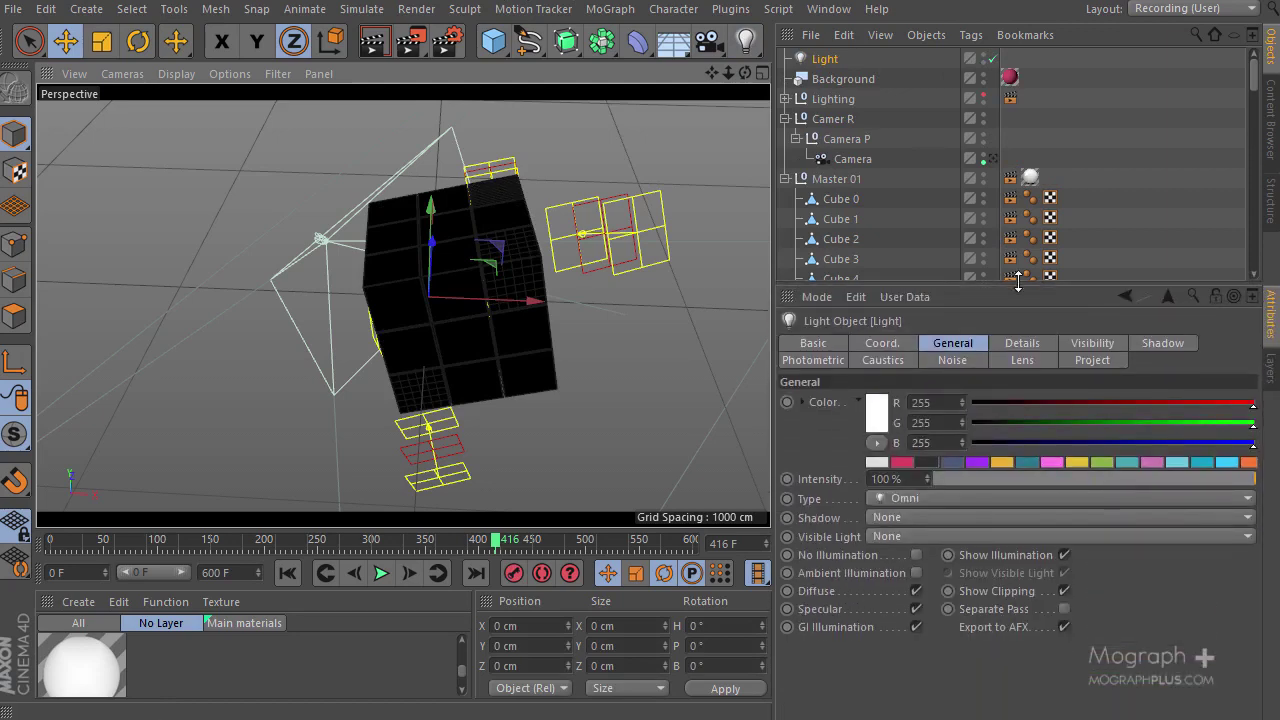
left_click(916, 591)
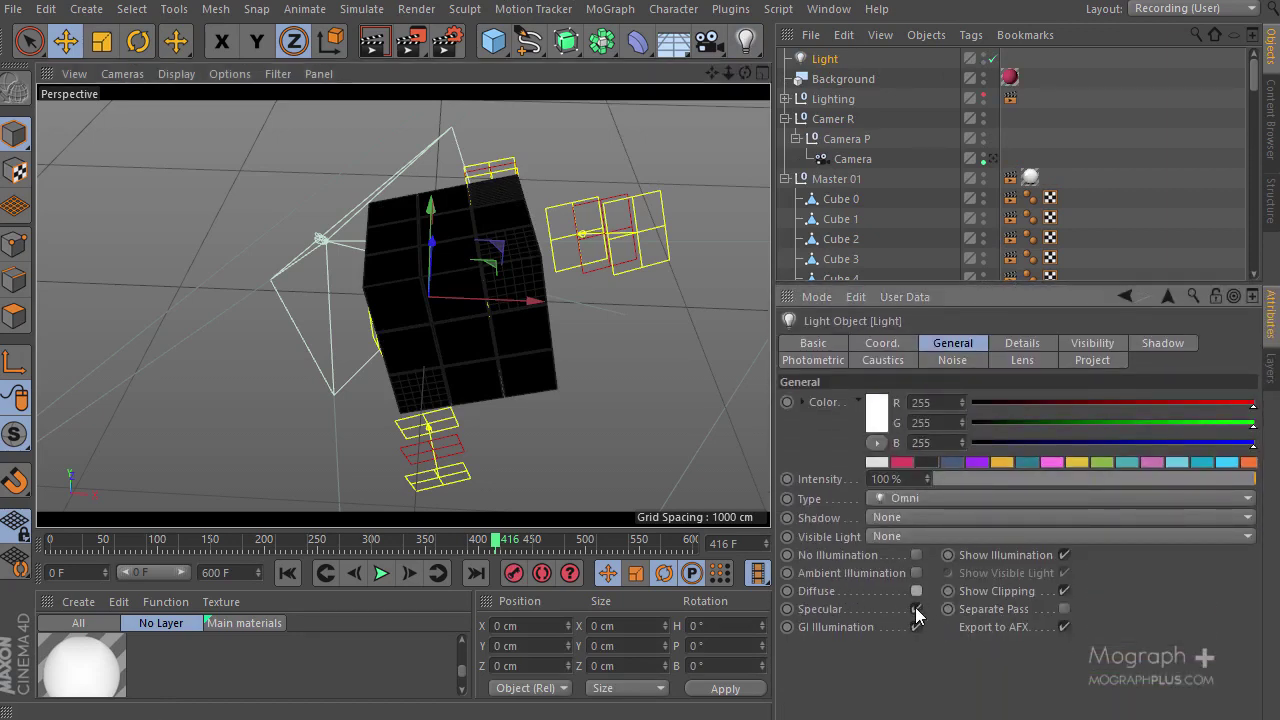
left_click(916, 609)
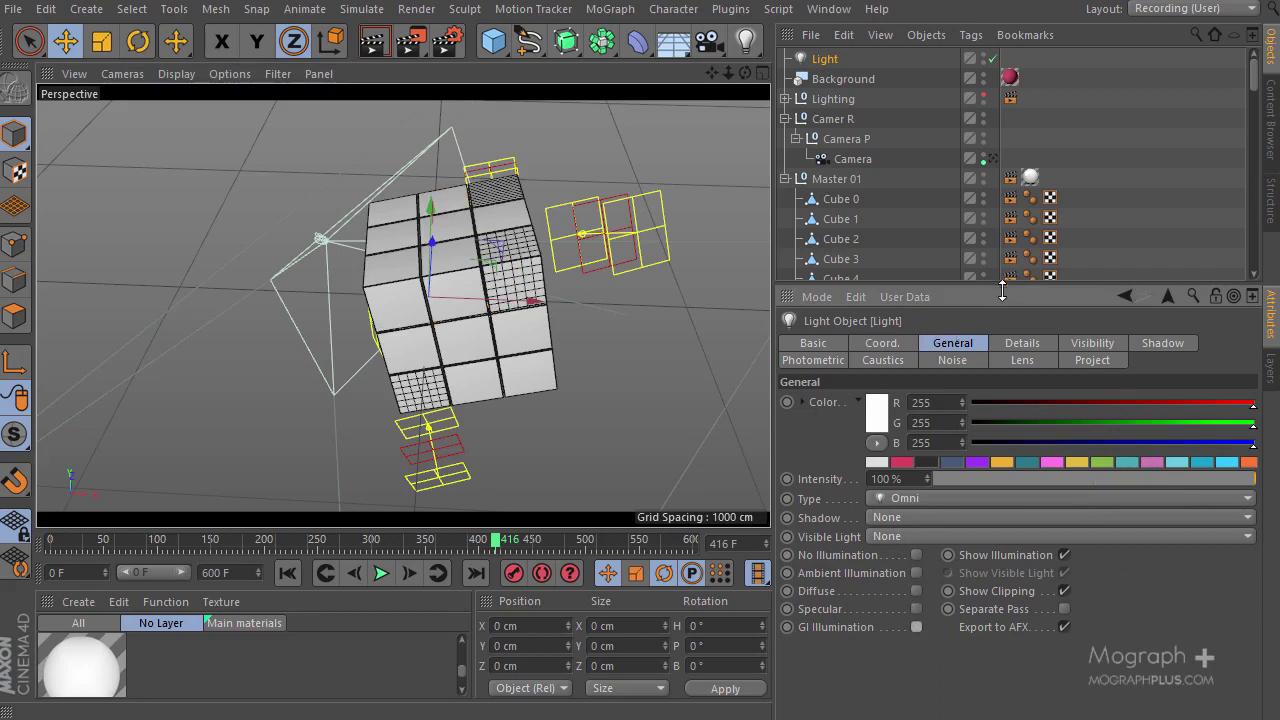
left_click_drag(995, 287, 995, 422)
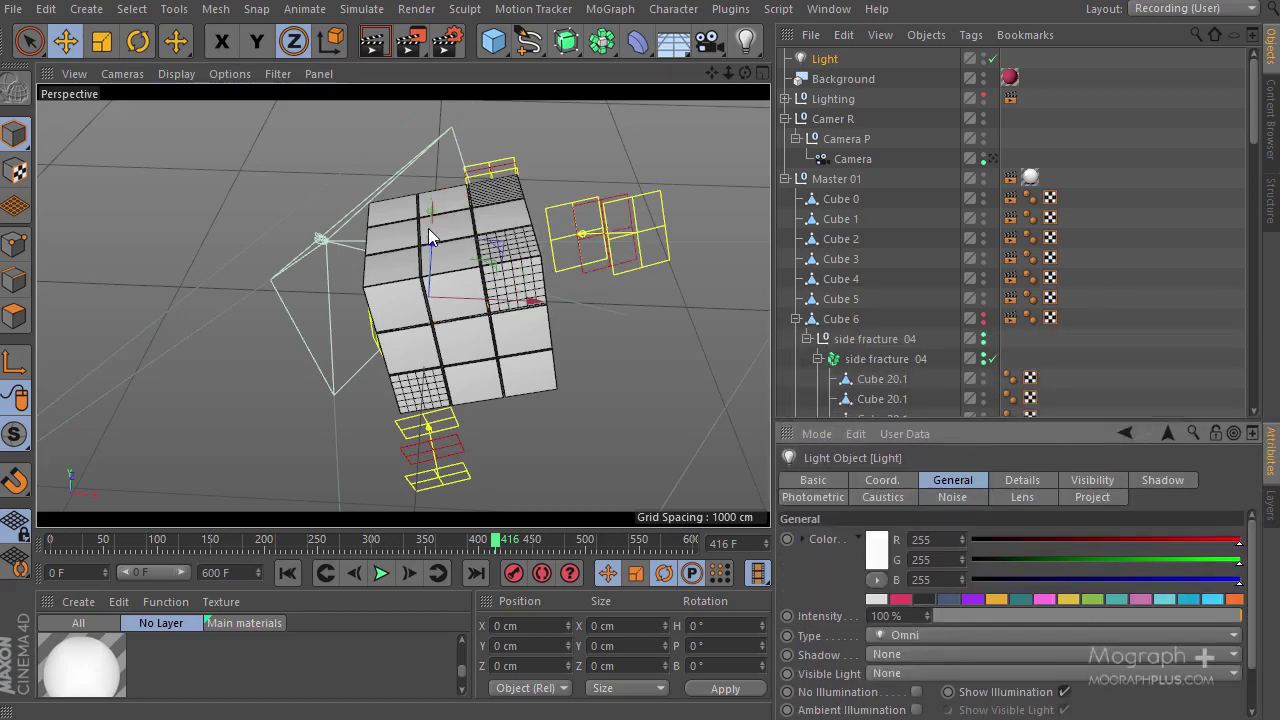
Raise the light to about Y 460 cm beside one cube corner and duplicate it three times, one light around each upper corner
left_click_drag(391, 294, 459, 168, "alt")
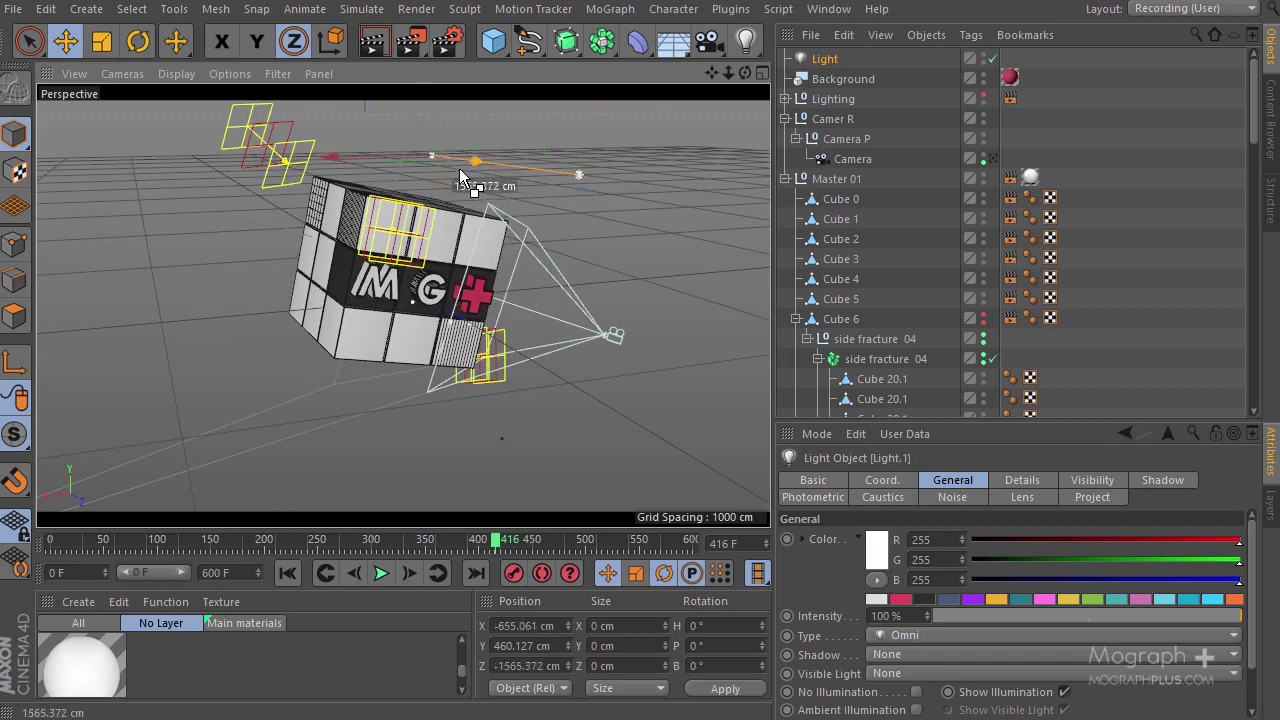
left_click_drag(353, 164, 108, 190, "ctrl")
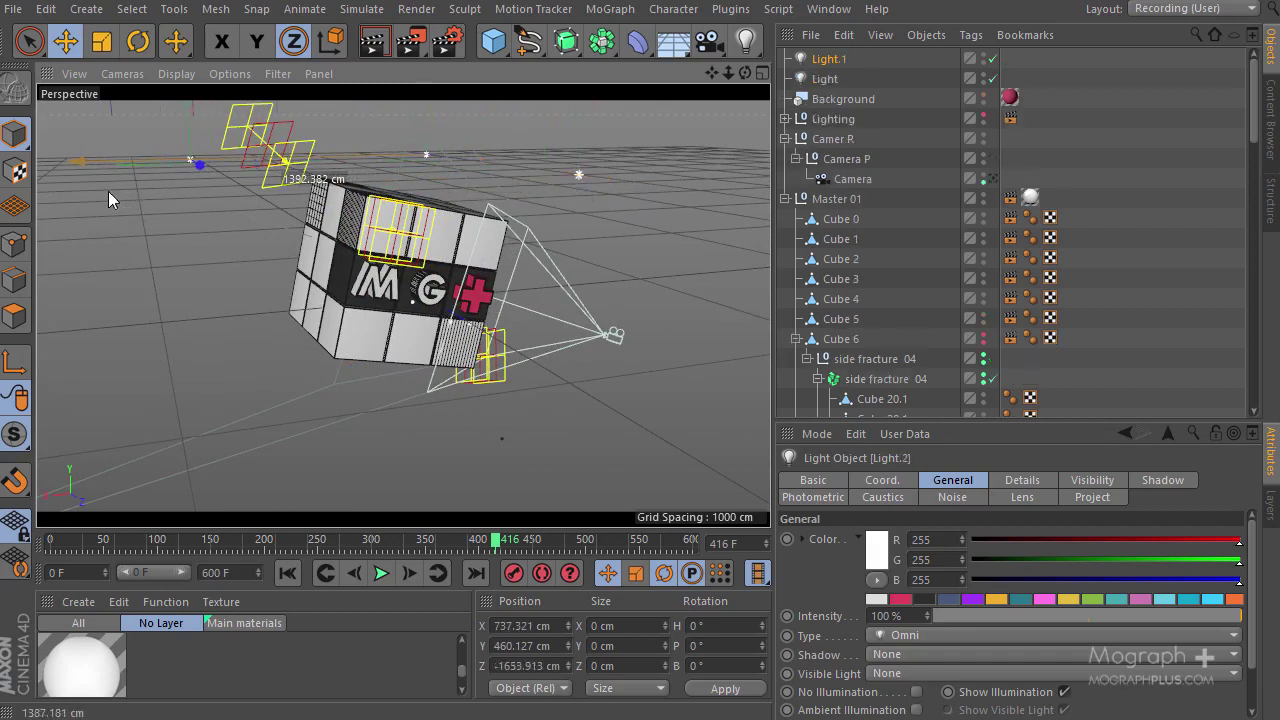
left_click_drag(230, 208, 330, 320, "alt")
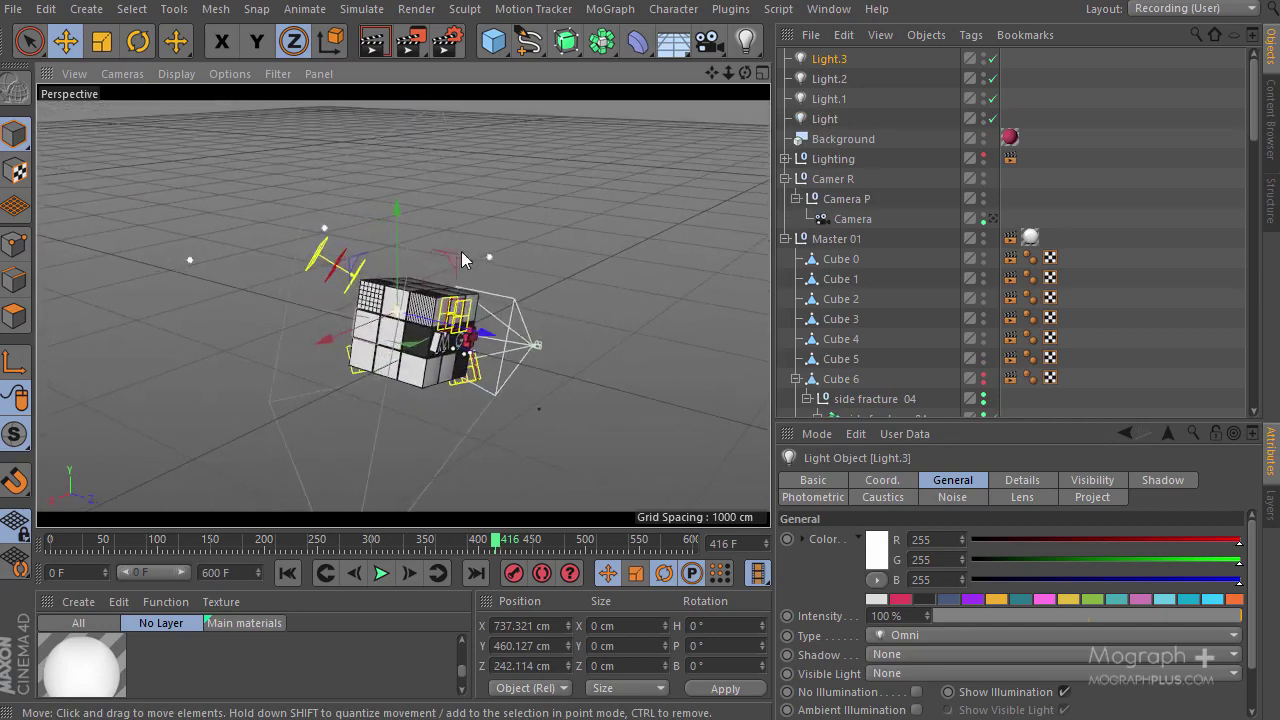
Duplicate all four upper lights and lower the copies below the cube to about Y -653 cm
left_click(822, 119, "shift")
left_click(836, 62, "shift")
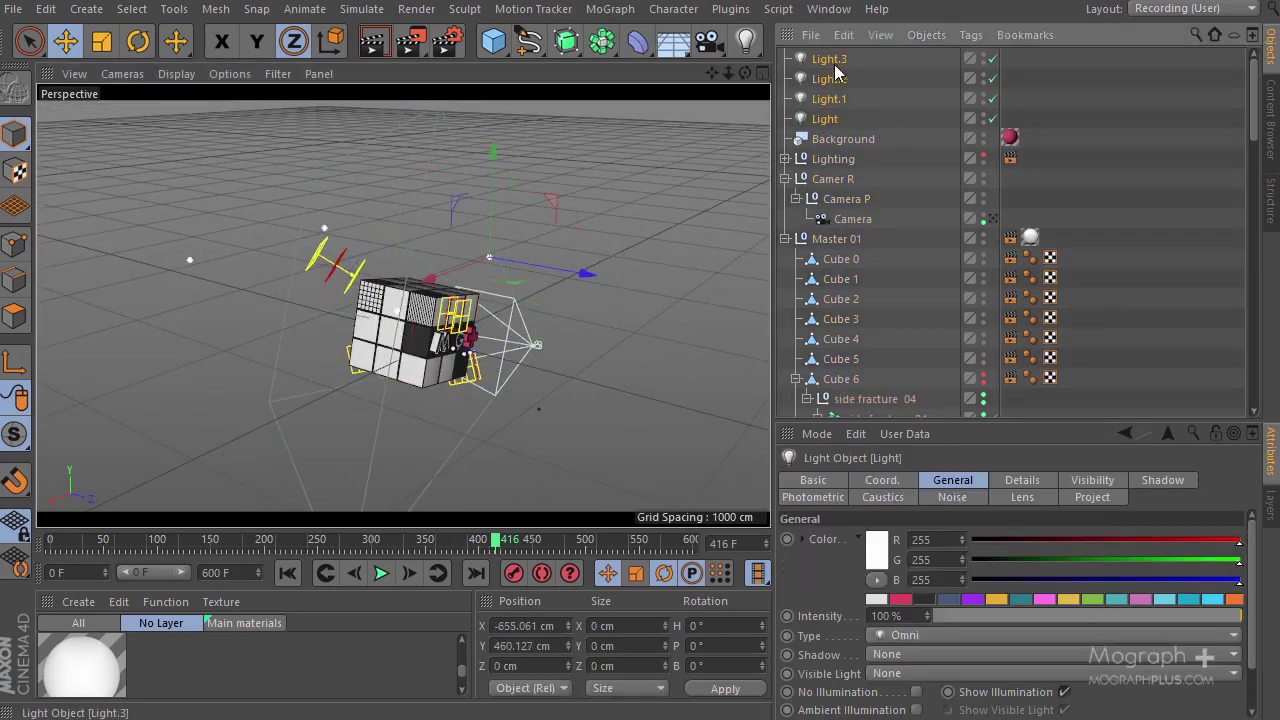
left_click_drag(836, 61, 837, 52, "ctrl")
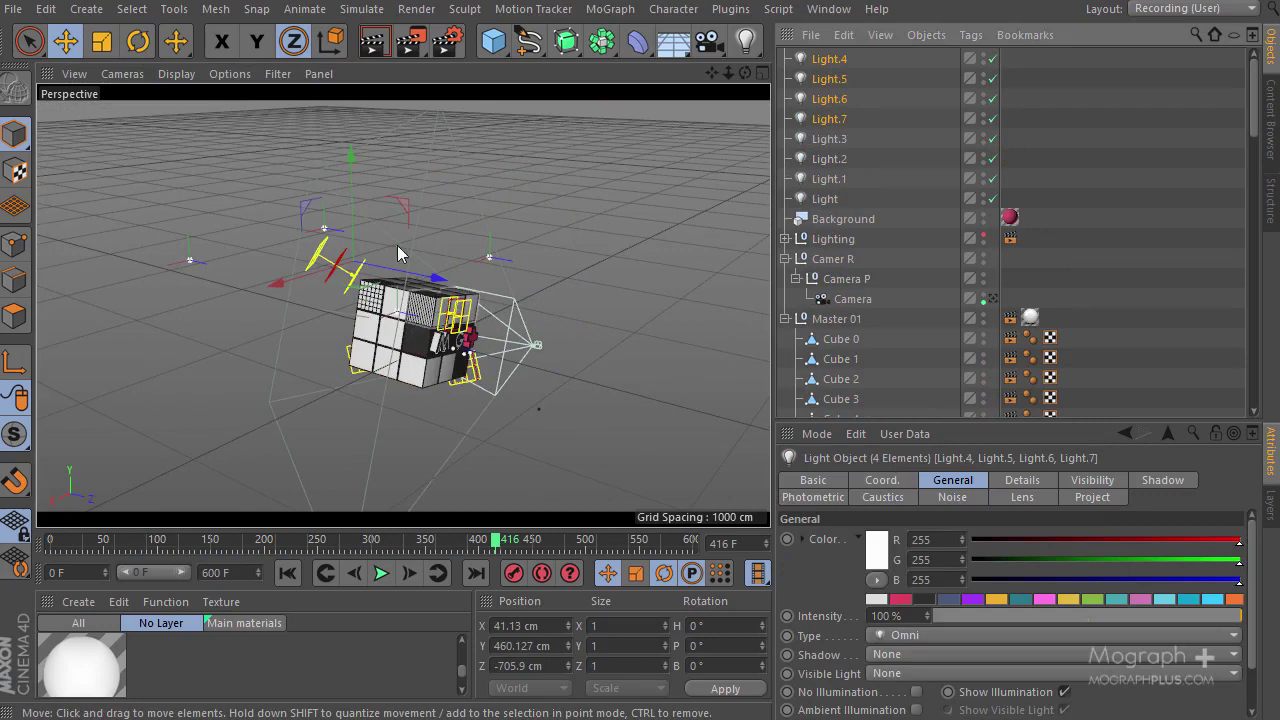
left_click_drag(357, 169, 345, 276)
left_click_drag(345, 276, 397, 226, "alt")
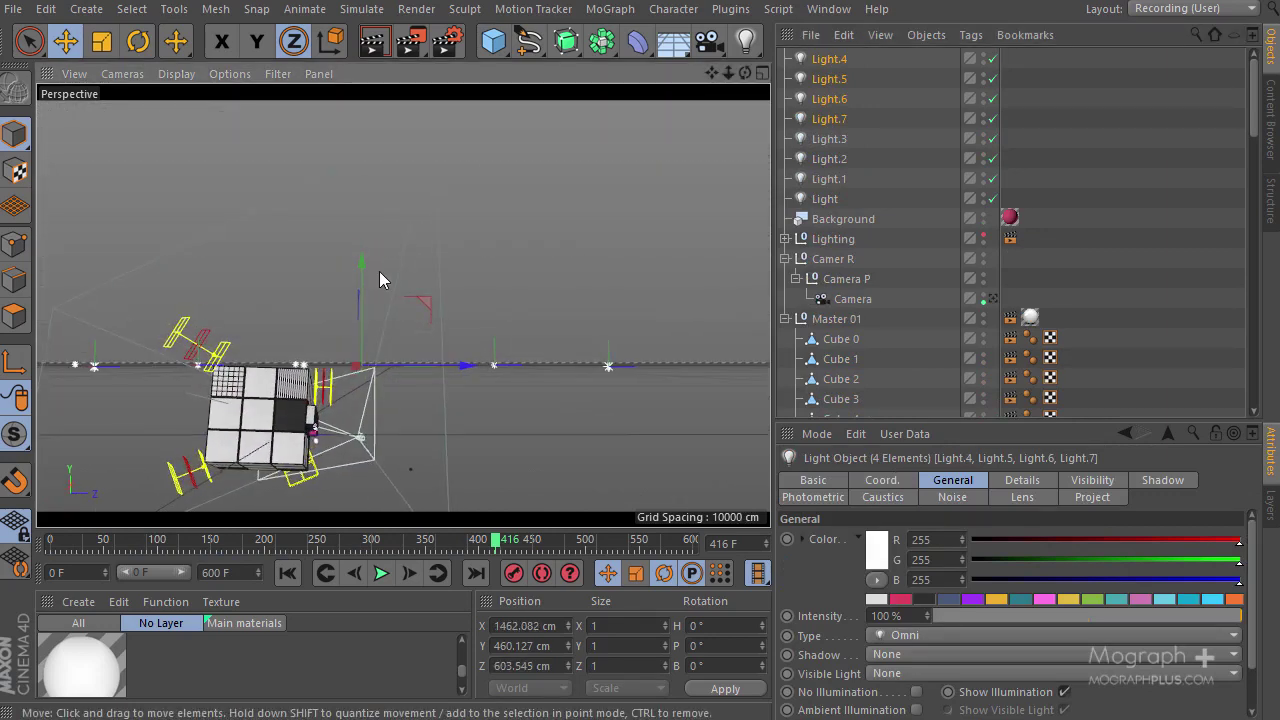
left_click_drag(389, 285, 556, 258, "alt")
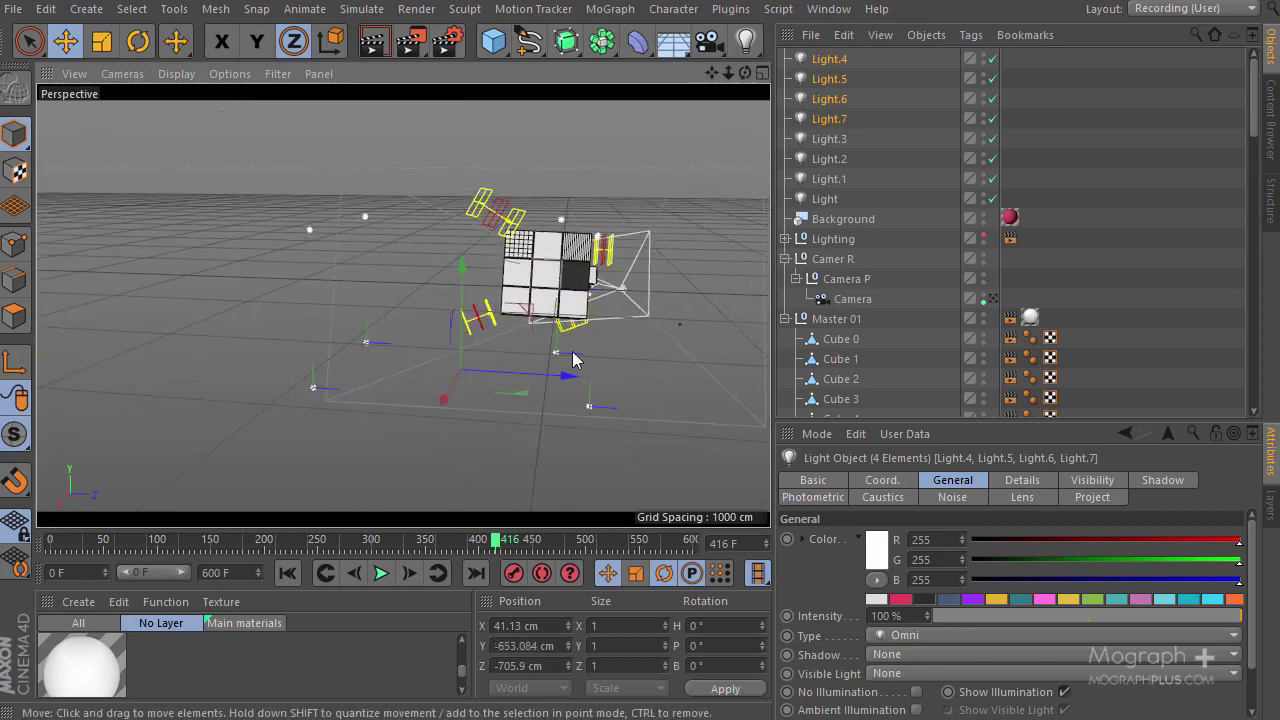
Select the two upper and two lower lights on the camera side and move them outward along Z by about 896 cm
left_click(591, 409)
left_click(590, 408)
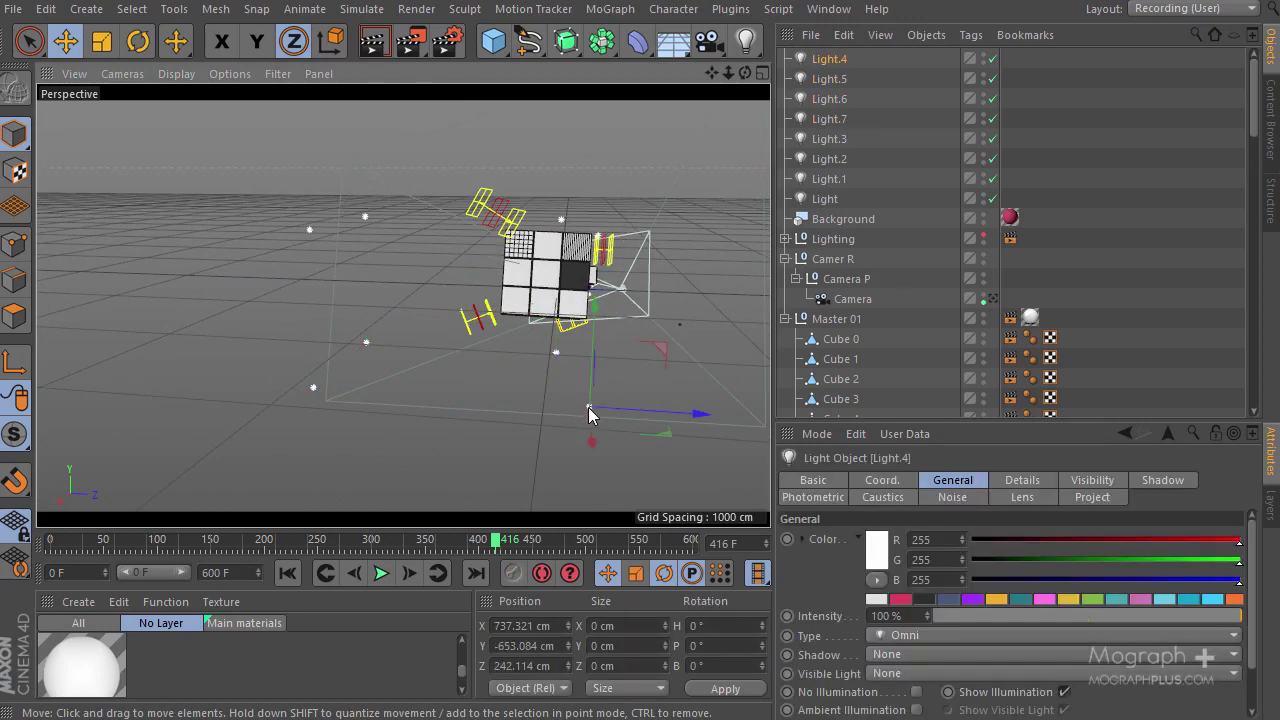
left_click(556, 352, "shift")
left_click(561, 219, "shift")
left_click_drag(546, 250, 592, 248, "alt")
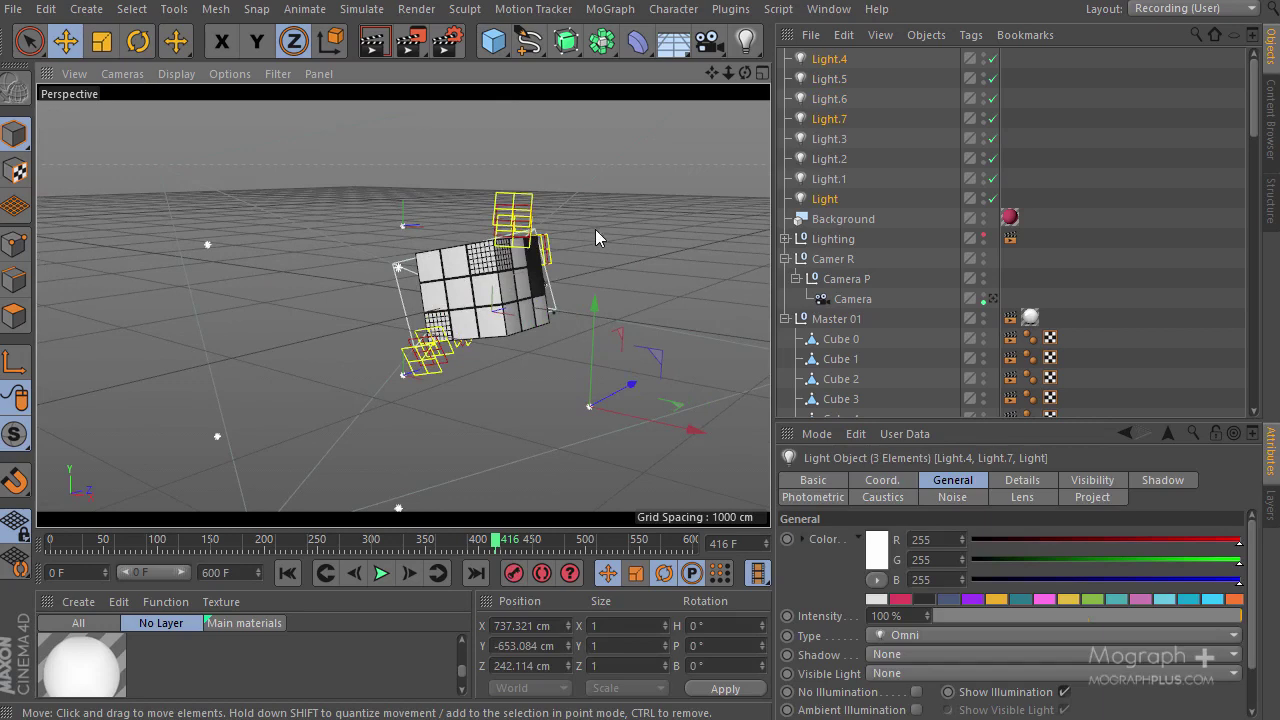
left_click(598, 232, "shift")
left_click_drag(565, 300, 541, 388, "alt")
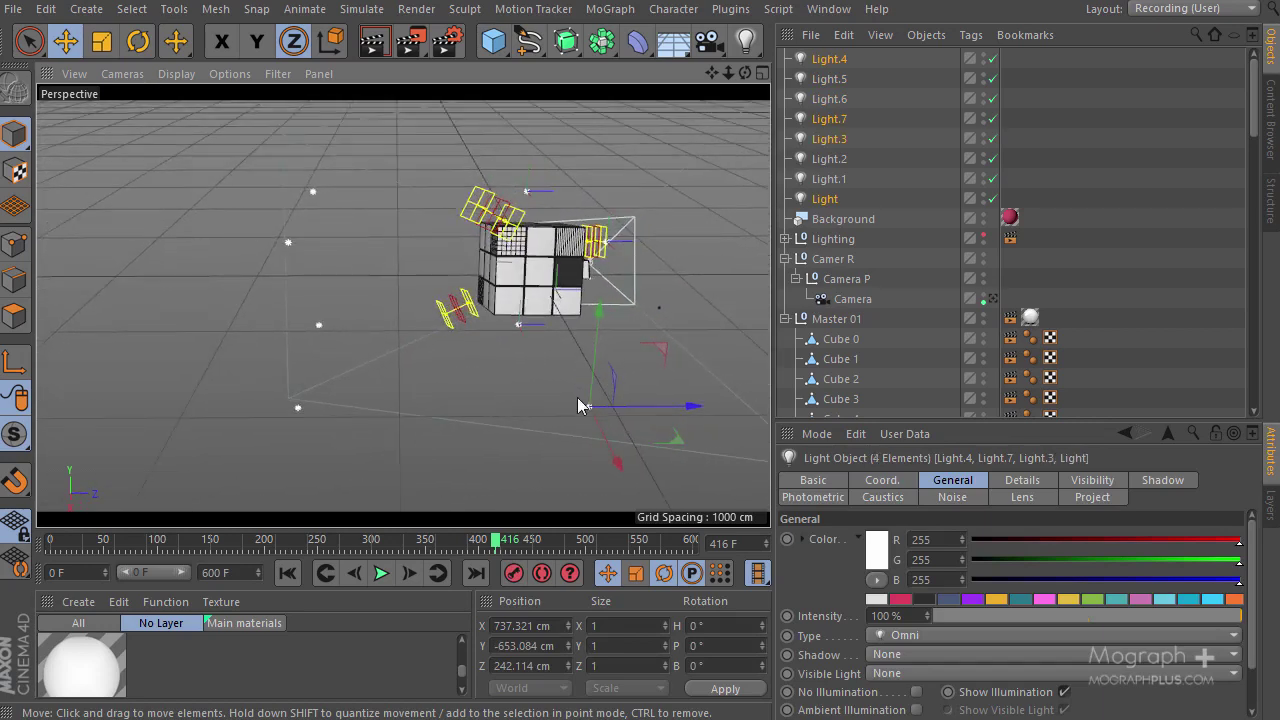
left_click_drag(650, 409, 669, 348)
Select the four lights on the side opposite the camera and move them along Z closer to the cube
left_click_drag(497, 356, 330, 232, "alt")
left_click(338, 218)
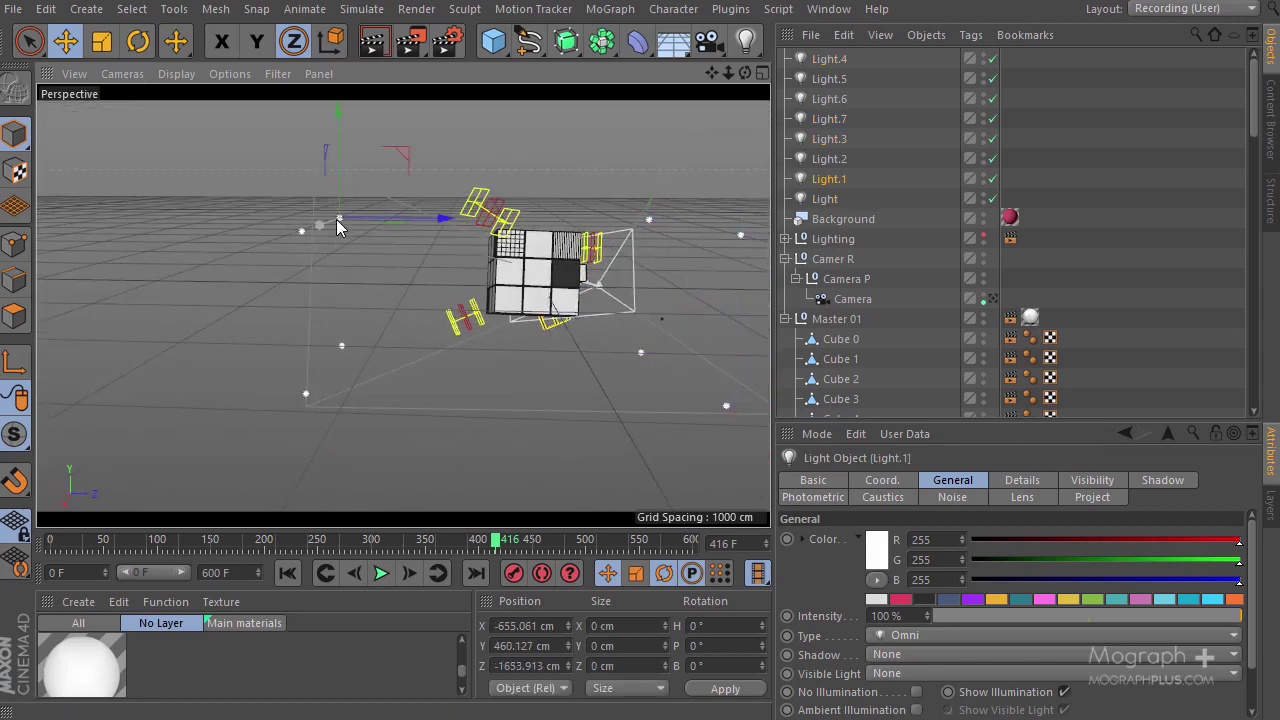
left_click(301, 232, "shift")
left_click(305, 394, "shift")
left_click(342, 345, "shift")
left_click_drag(396, 290, 500, 290)
Append the suffix _ForExport to the names of all eight lights with the Naming Tool
left_click(828, 204)
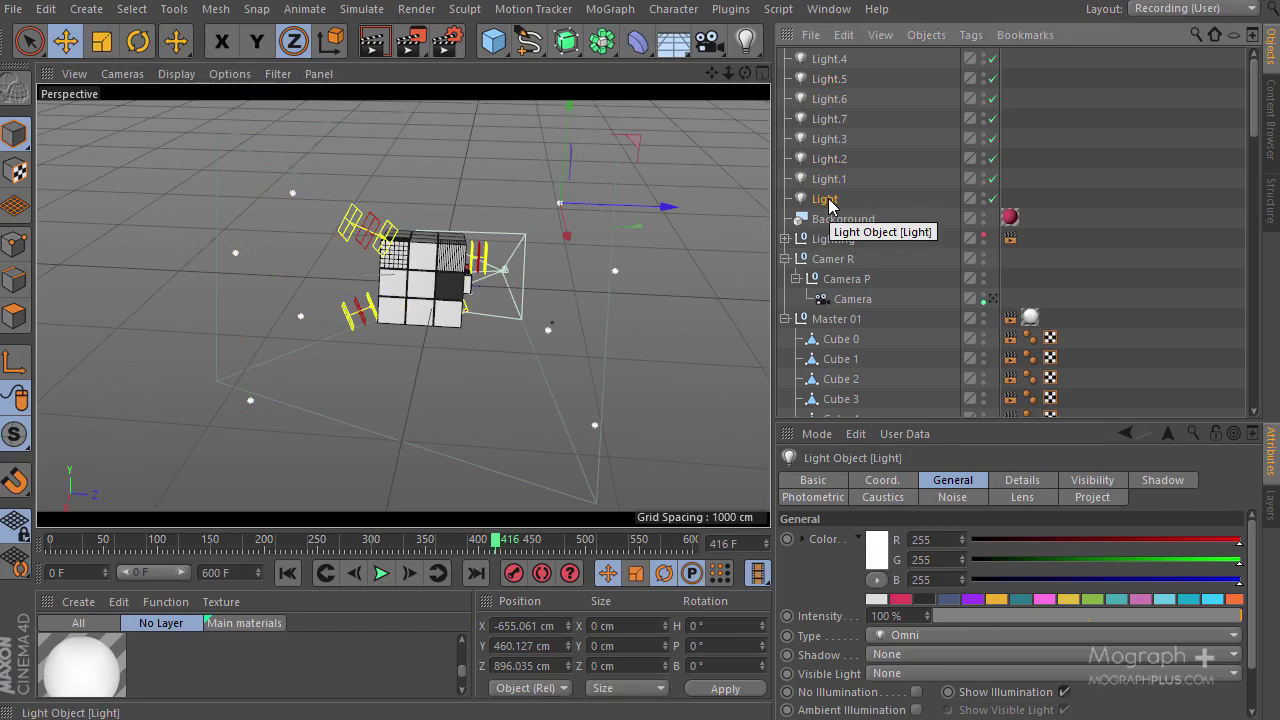
double_click(825, 200)
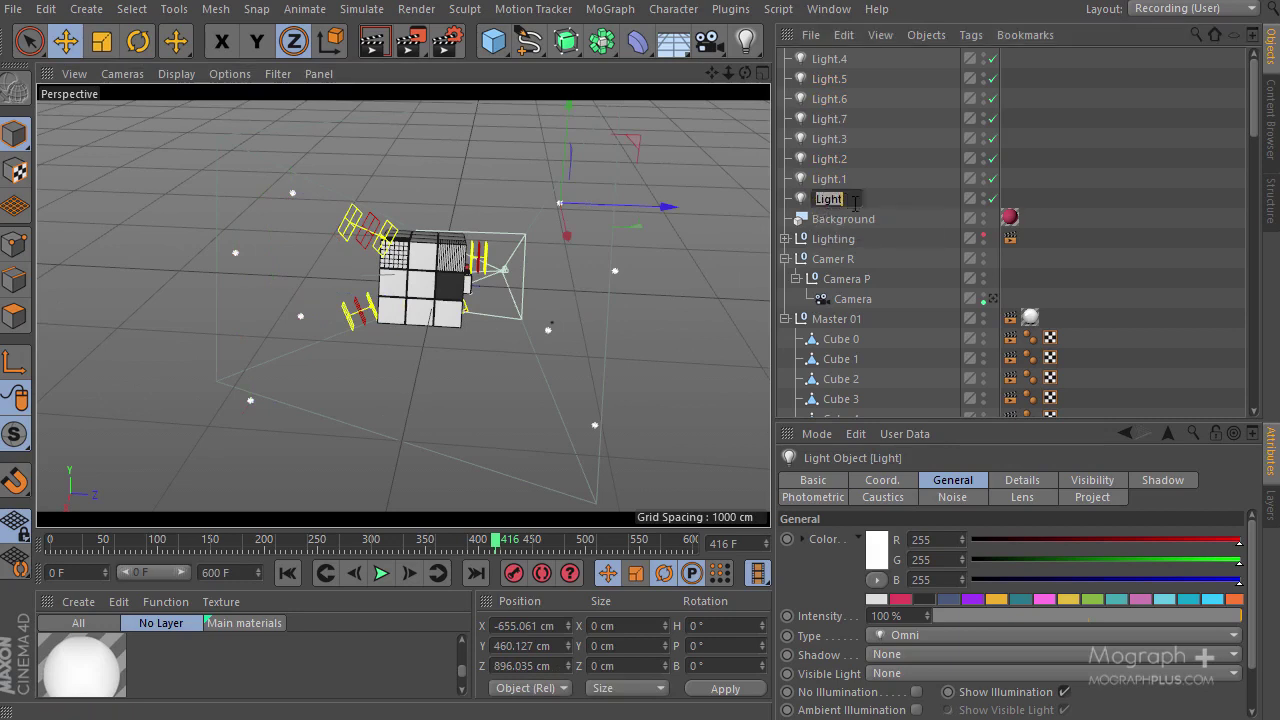
key("Return")
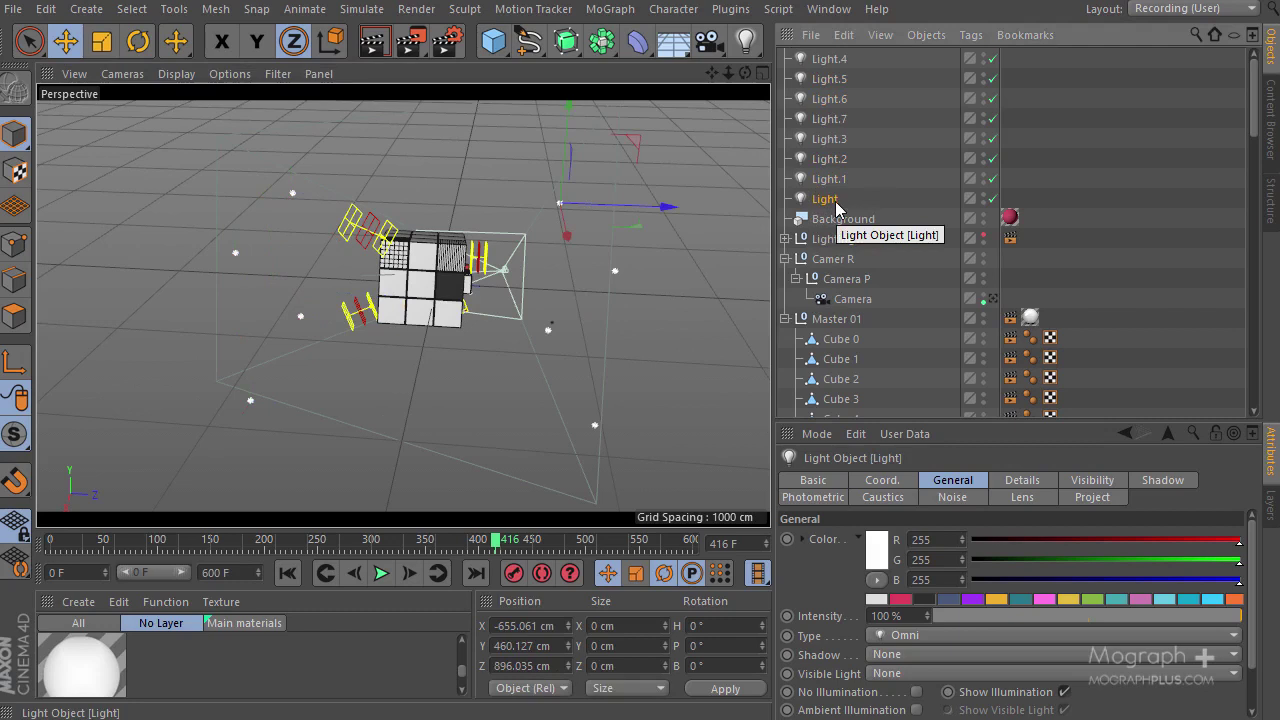
left_click(832, 60, "shift")
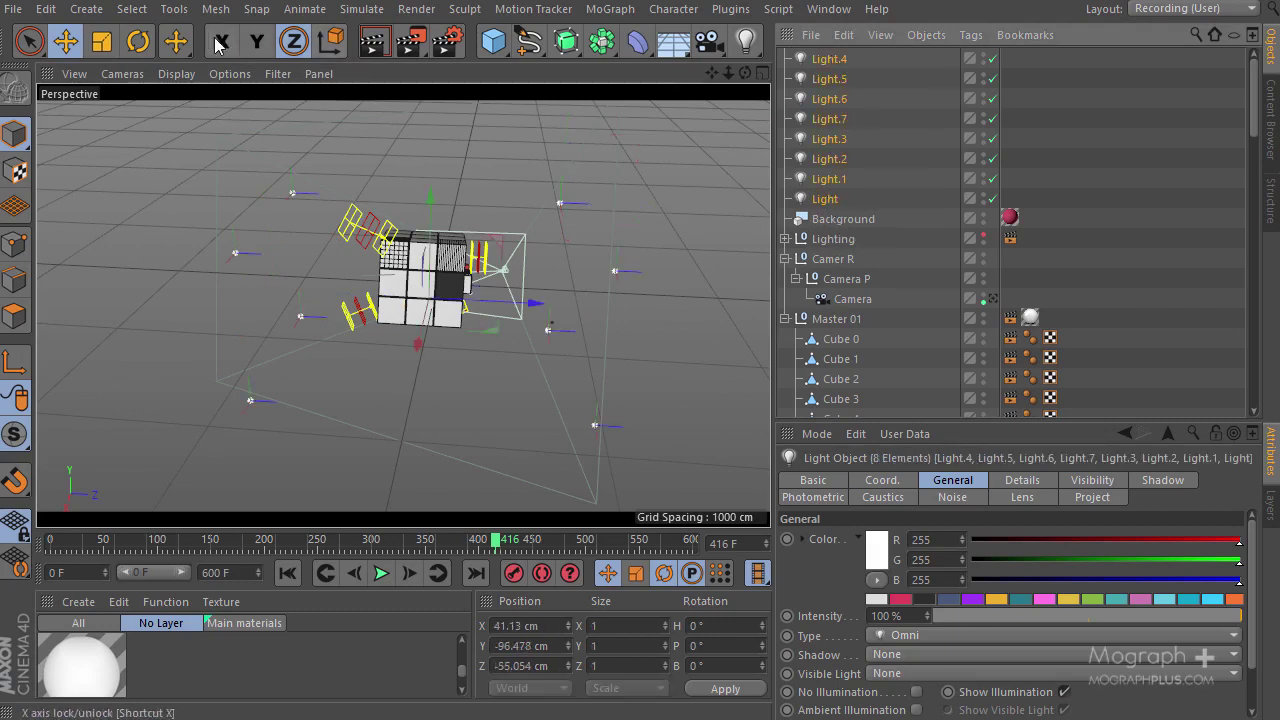
left_click(174, 9)
mouse_move(248, 252)
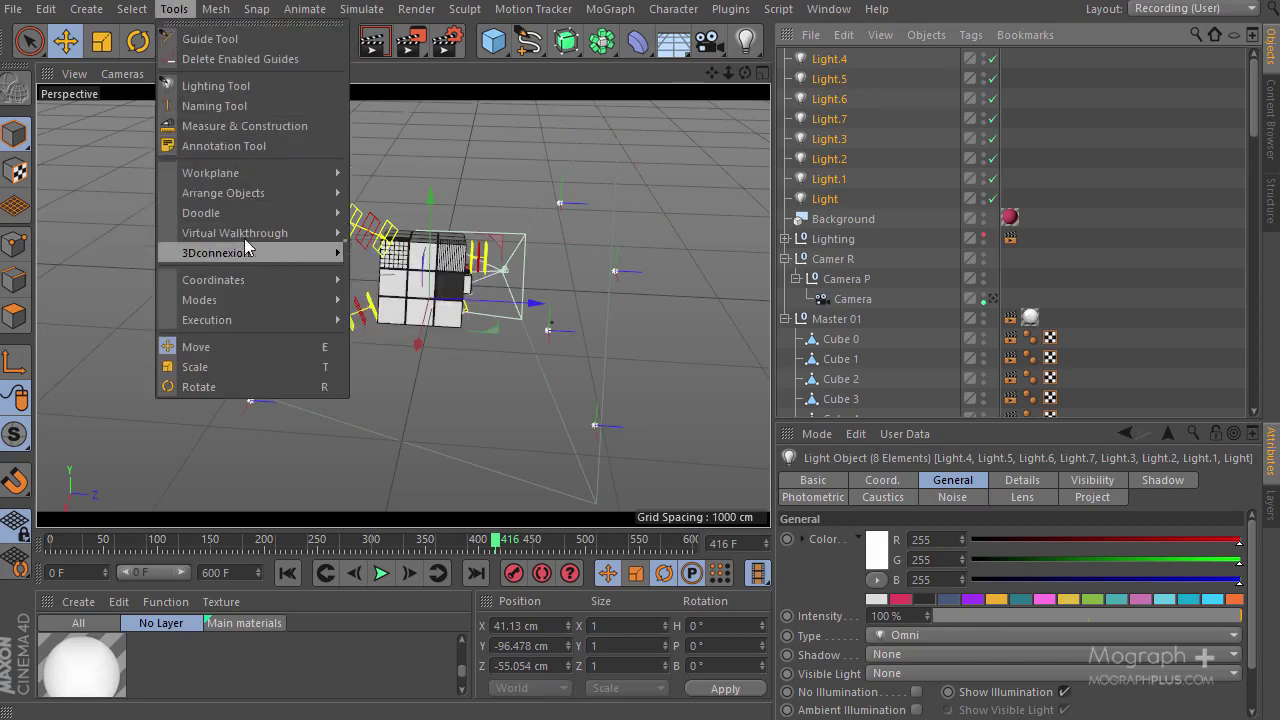
left_click(214, 106)
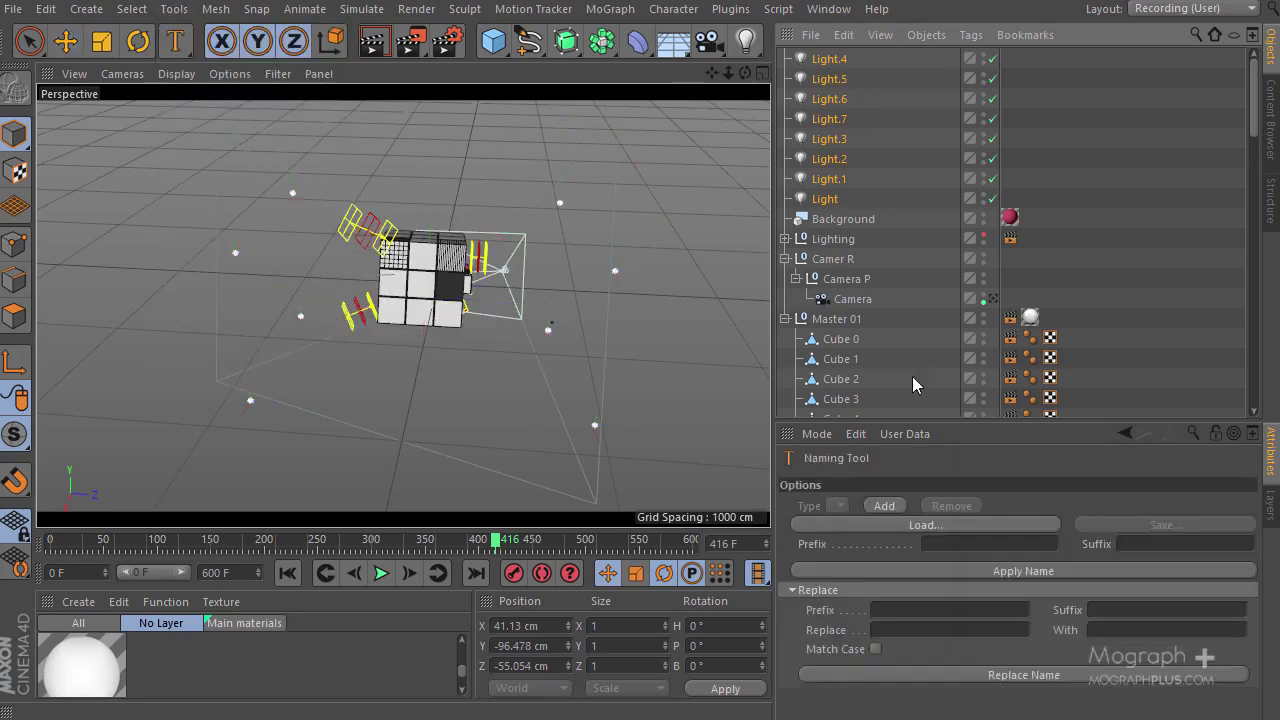
left_click_drag(973, 420, 979, 312)
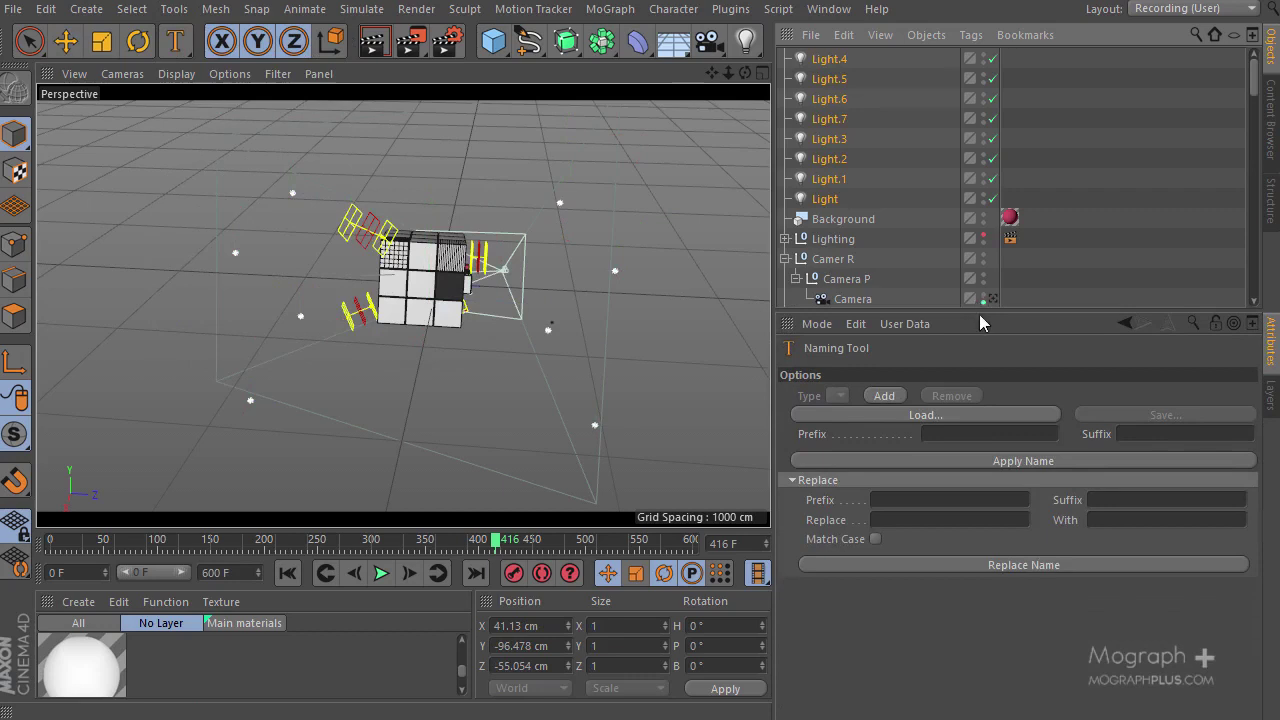
left_click(1108, 498)
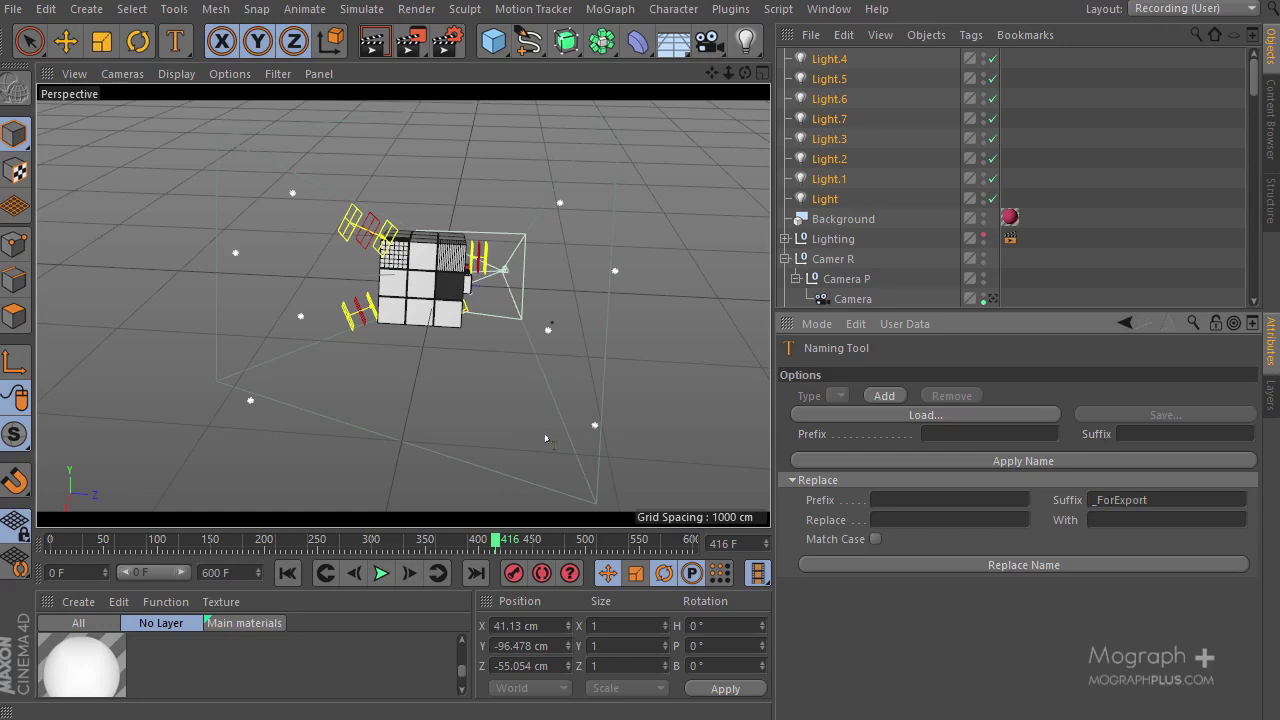
left_click(965, 566)
left_click(983, 300)
left_click_drag(1023, 327, 1023, 475)
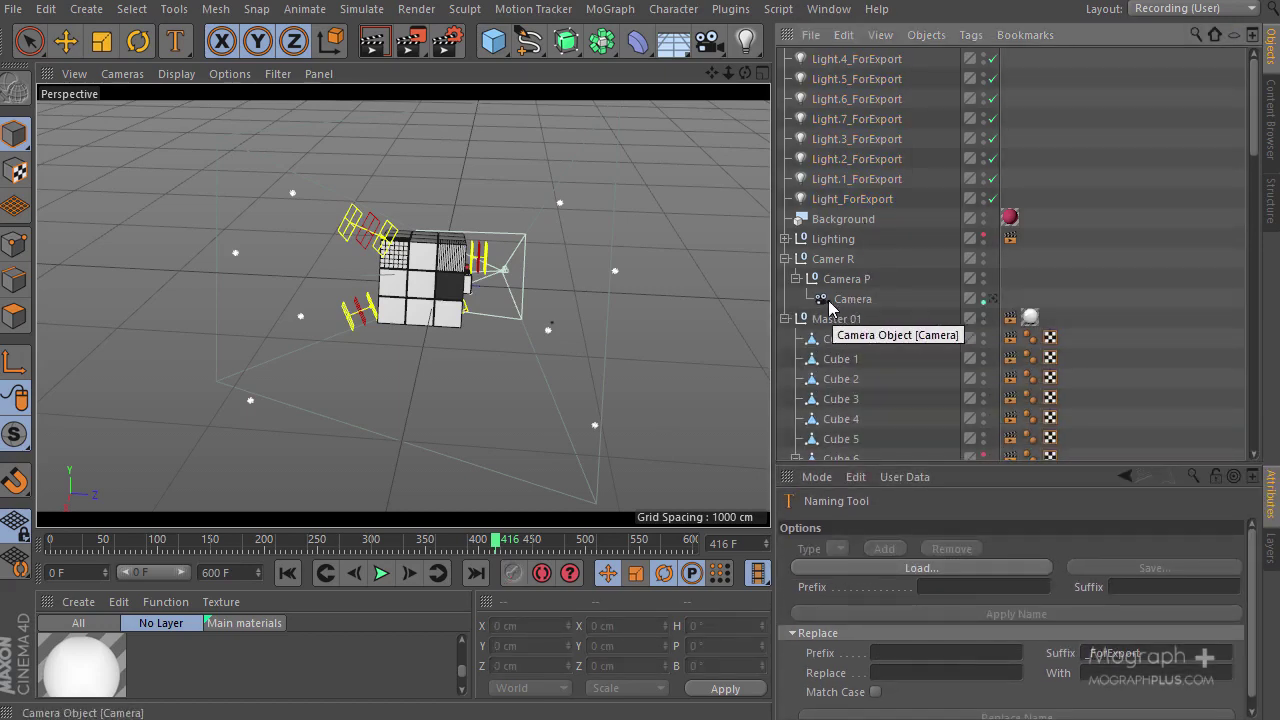
Group the eight _ForExport lights under a null and name it "Lights rfor export"
left_click(855, 199)
left_click(851, 60, "shift")
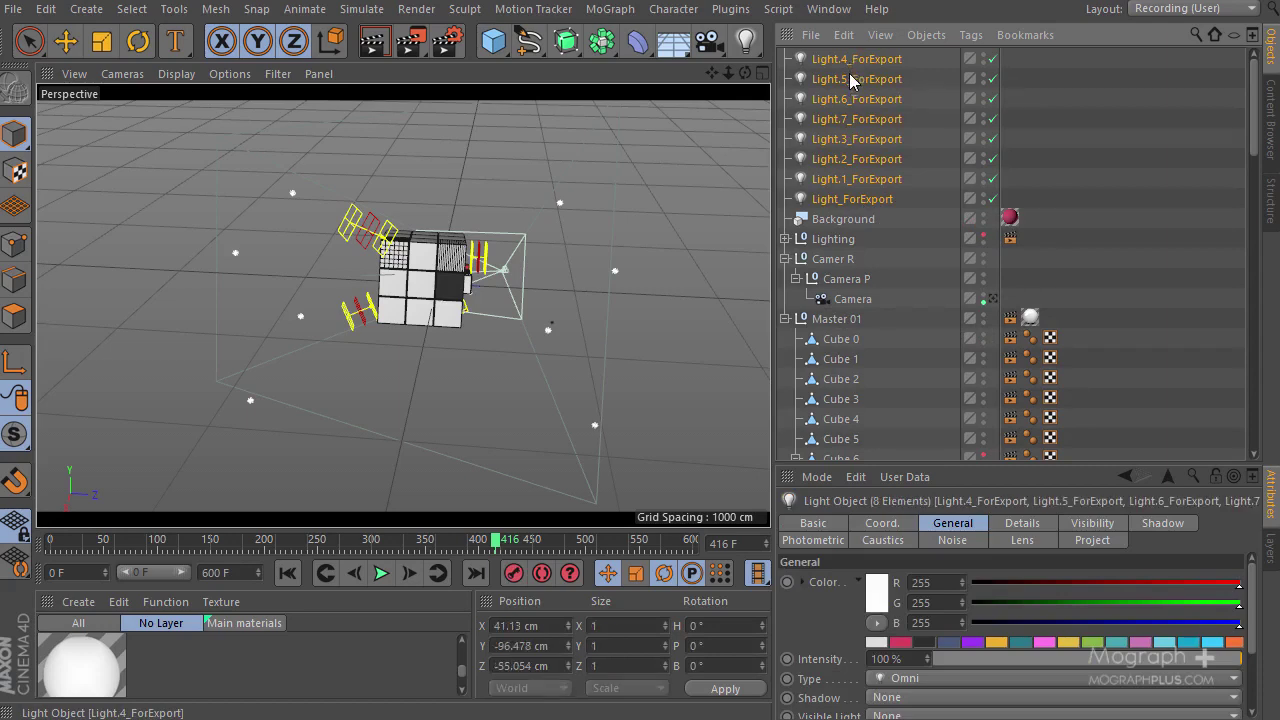
key("alt+g")
double_click(827, 58)
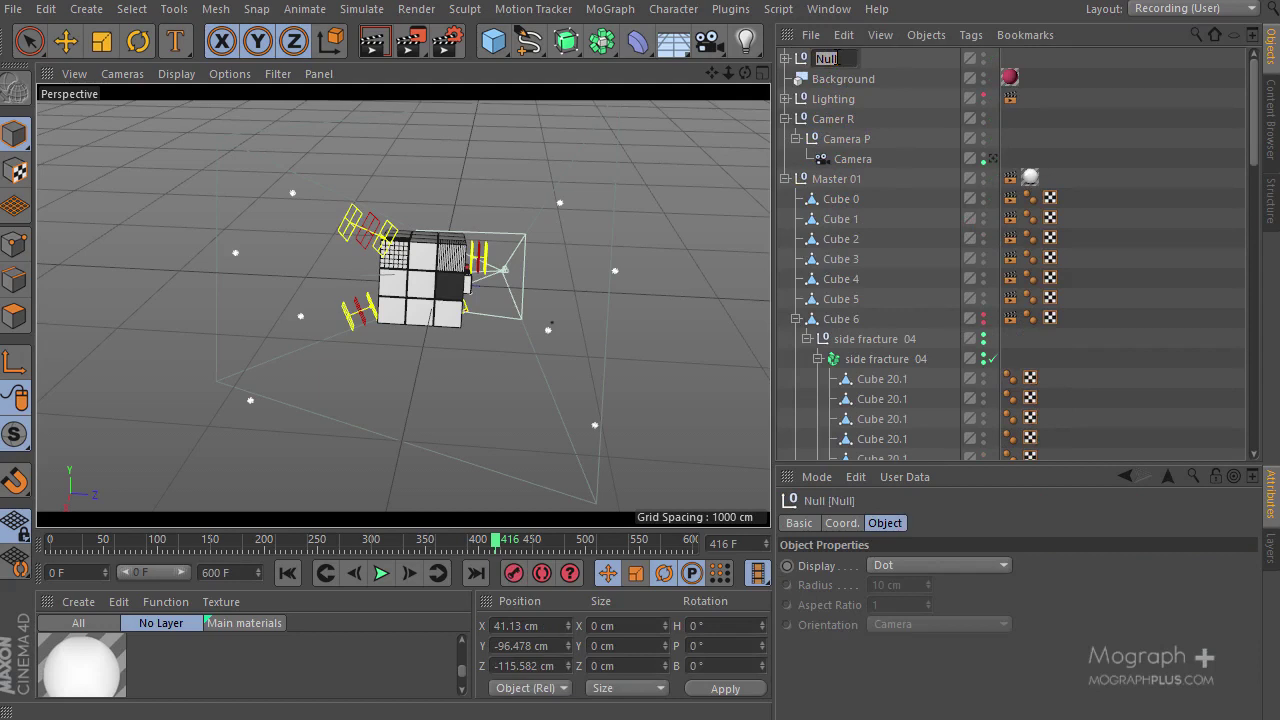
type("ht")
type("s Color")
type(" export")
key("Return")
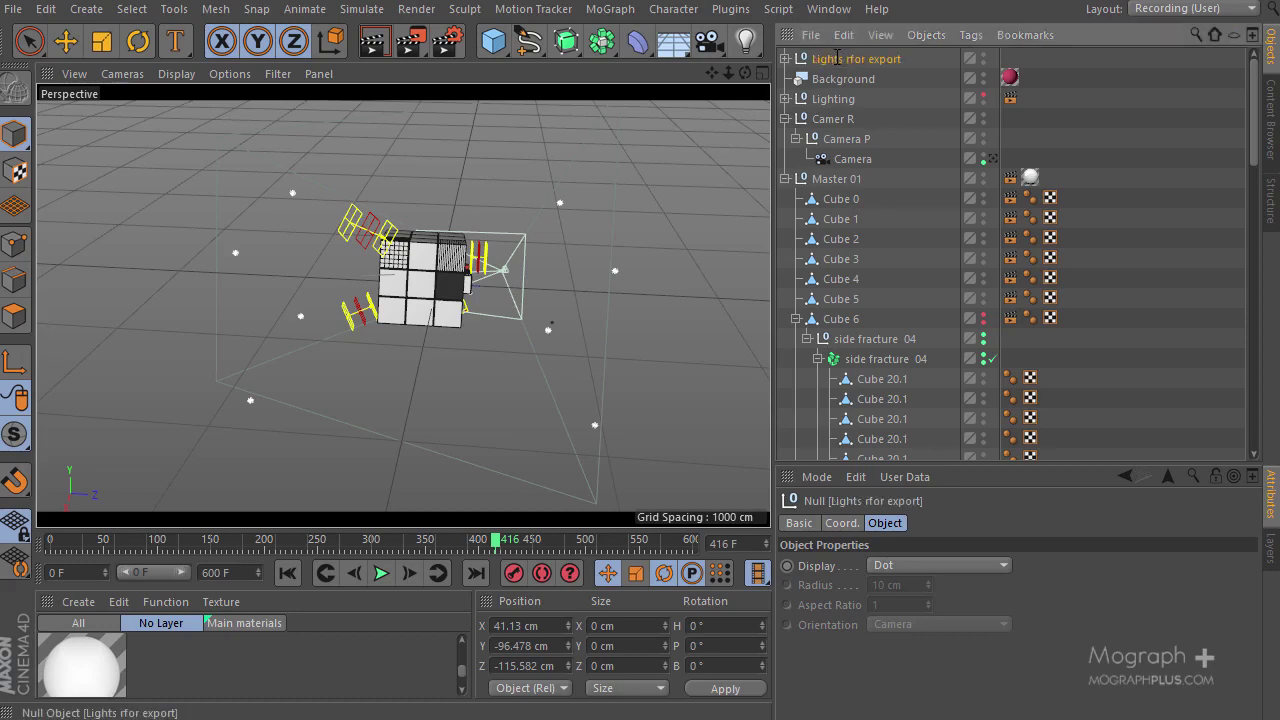
Delete the Background object and hide the export lights' group
left_click(786, 180)
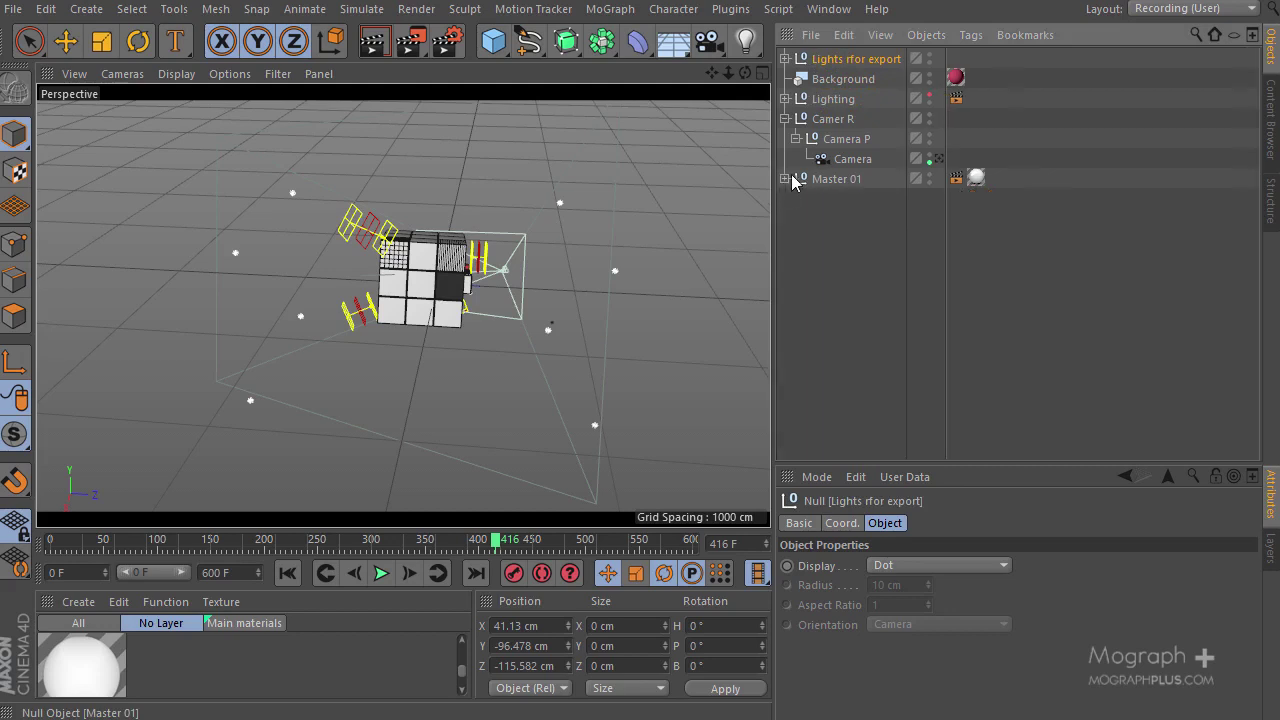
left_click(862, 80)
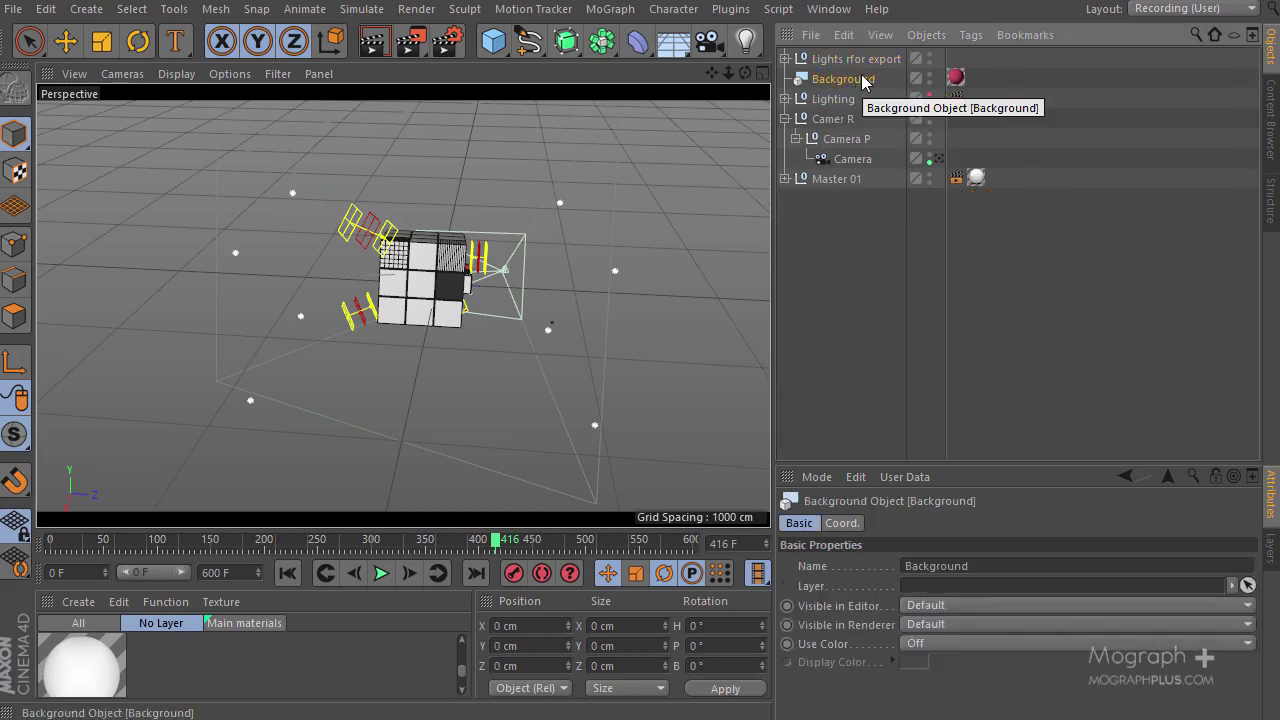
key("Delete")
left_click(786, 98)
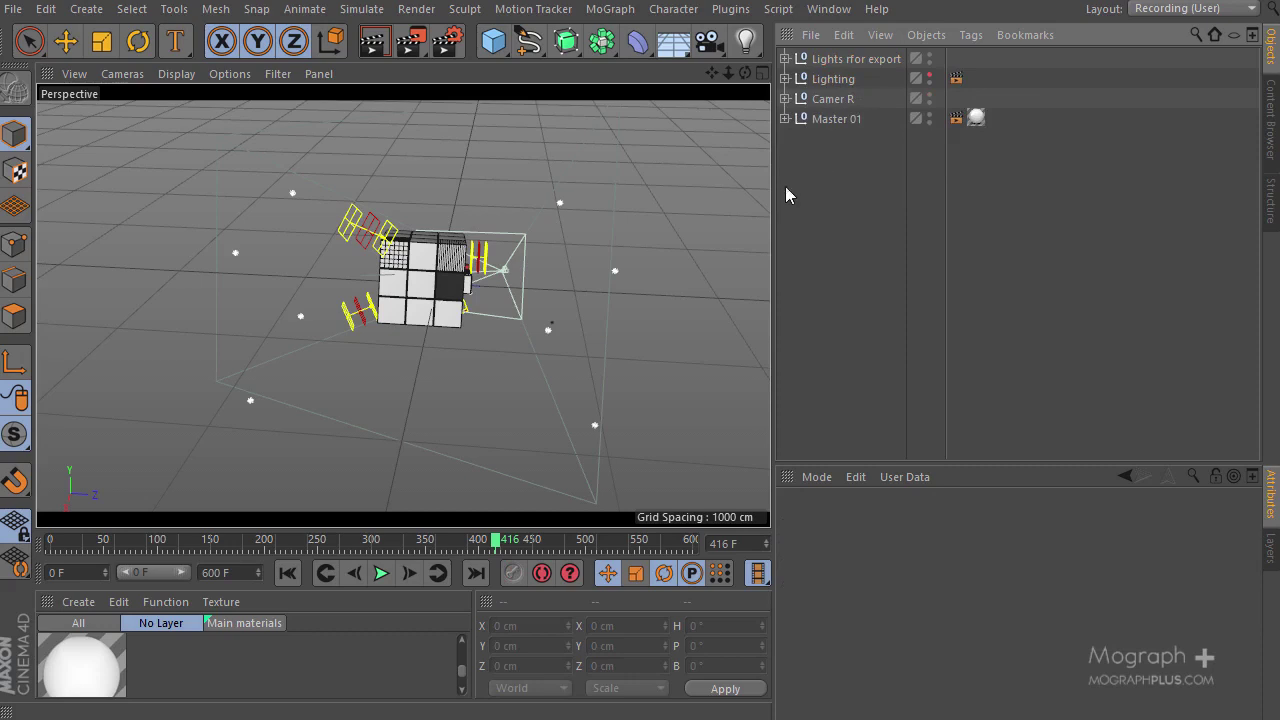
left_click(929, 57)
Expand the Master 01 and Camer R hierarchies and look through the Camera nested under Camera P
left_click(785, 118)
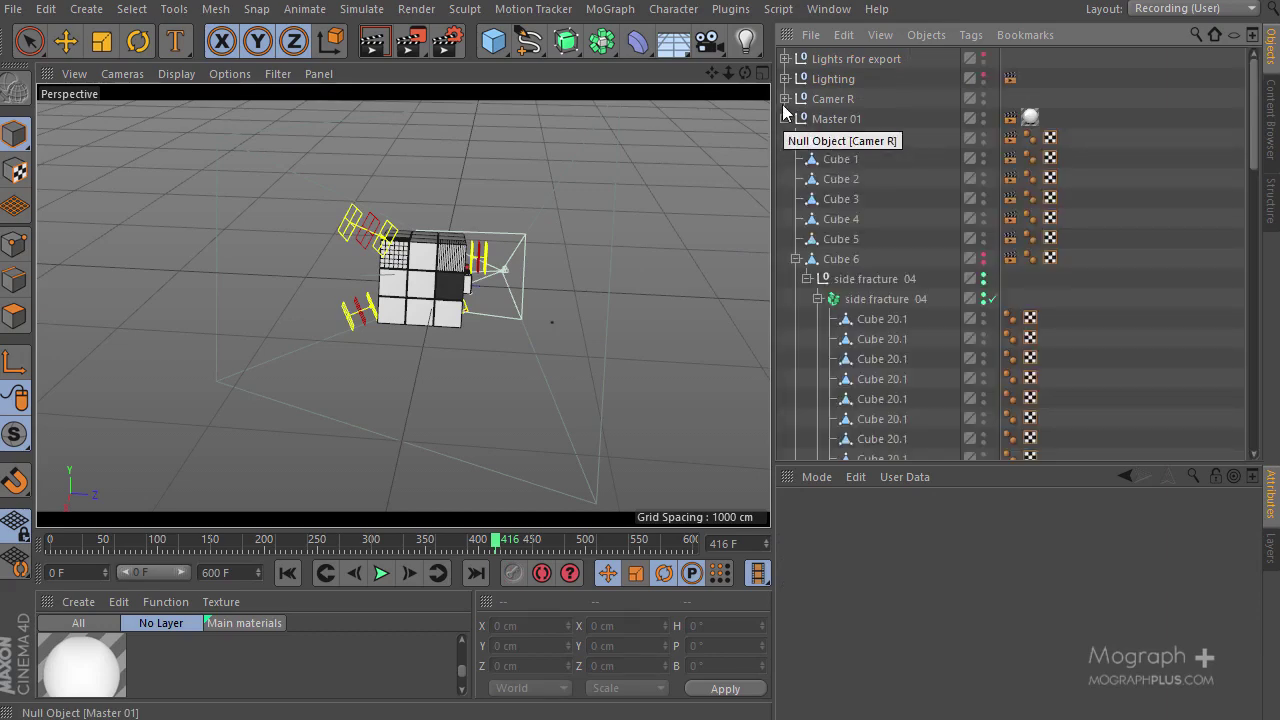
left_click(785, 98)
left_click(993, 138)
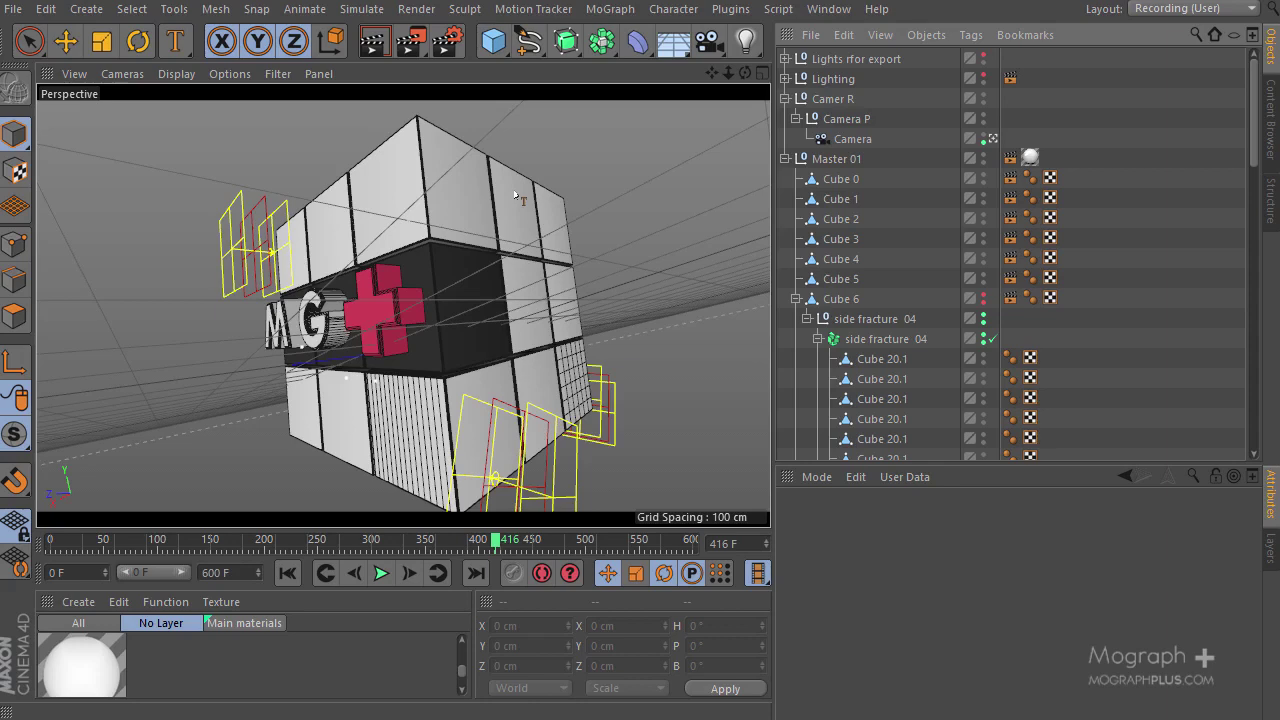
Set the frame range in the render output settings to All Frames
left_click(449, 40)
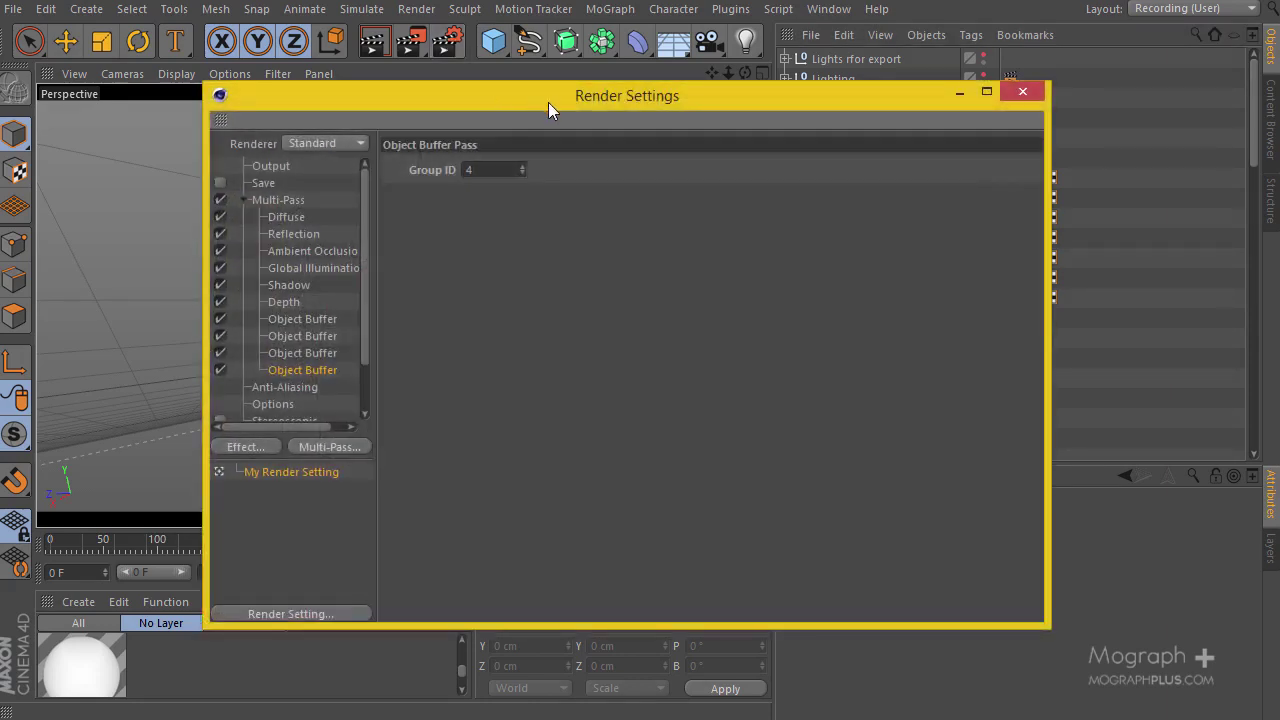
left_click(276, 167)
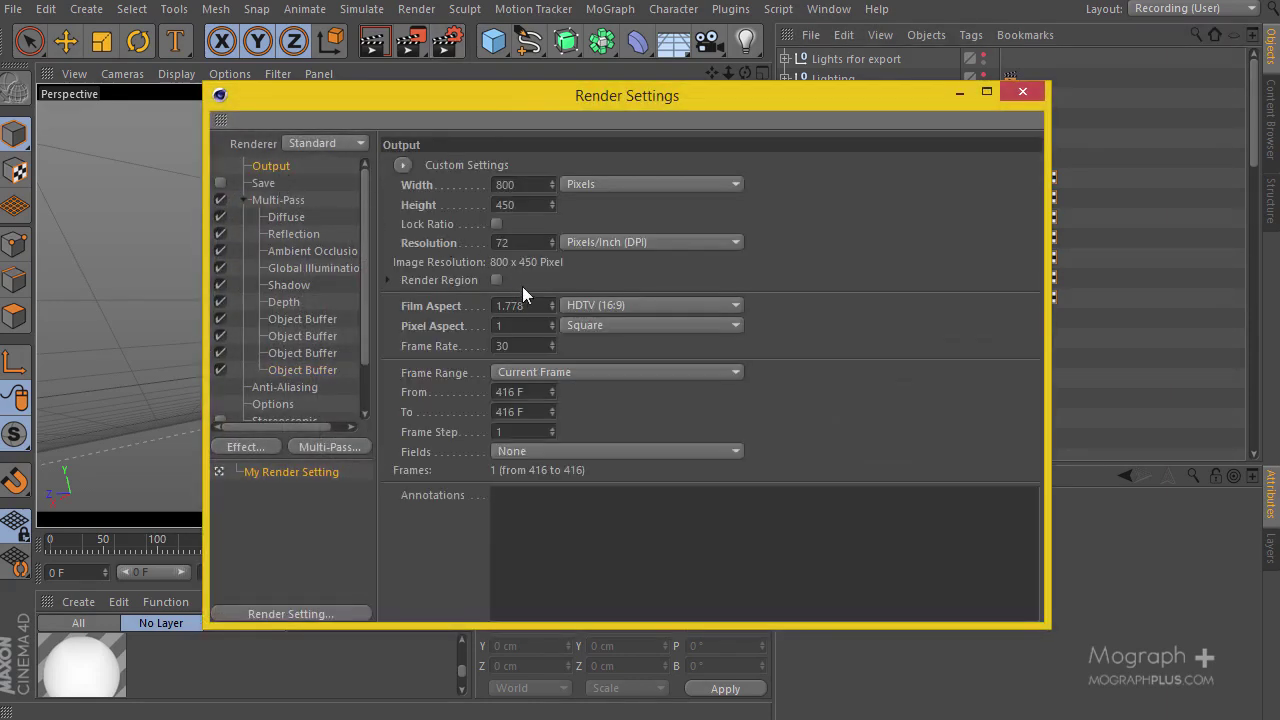
left_click(650, 372)
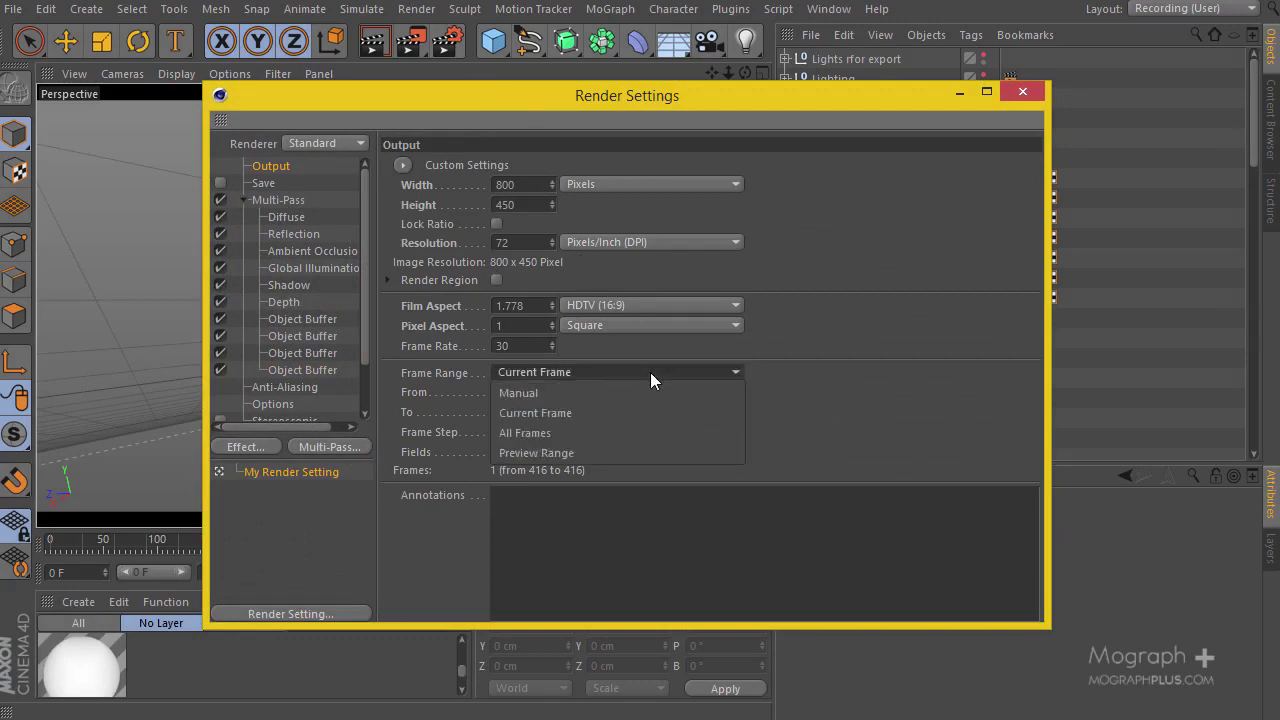
left_click(655, 432)
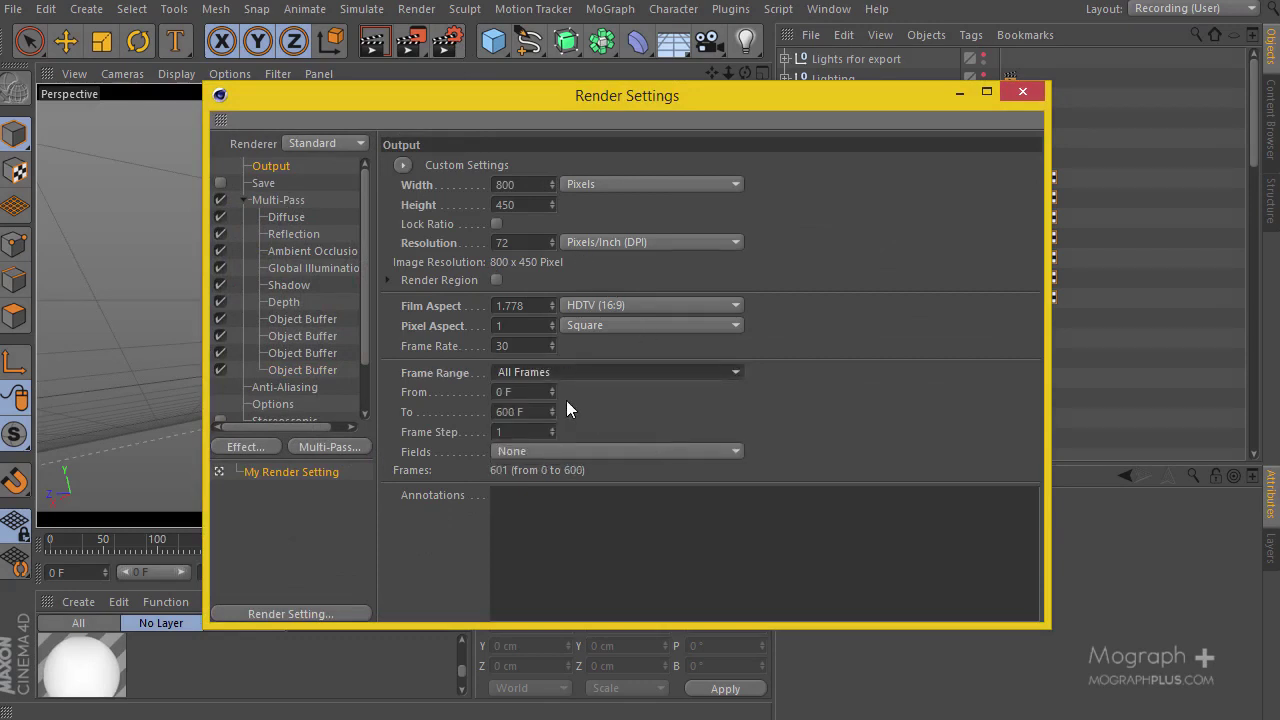
Enable saving and set the regular image to Photoshop (PSD), 16 Bit/Channel, with Alpha Channel and Straight Alpha on
left_click(252, 184)
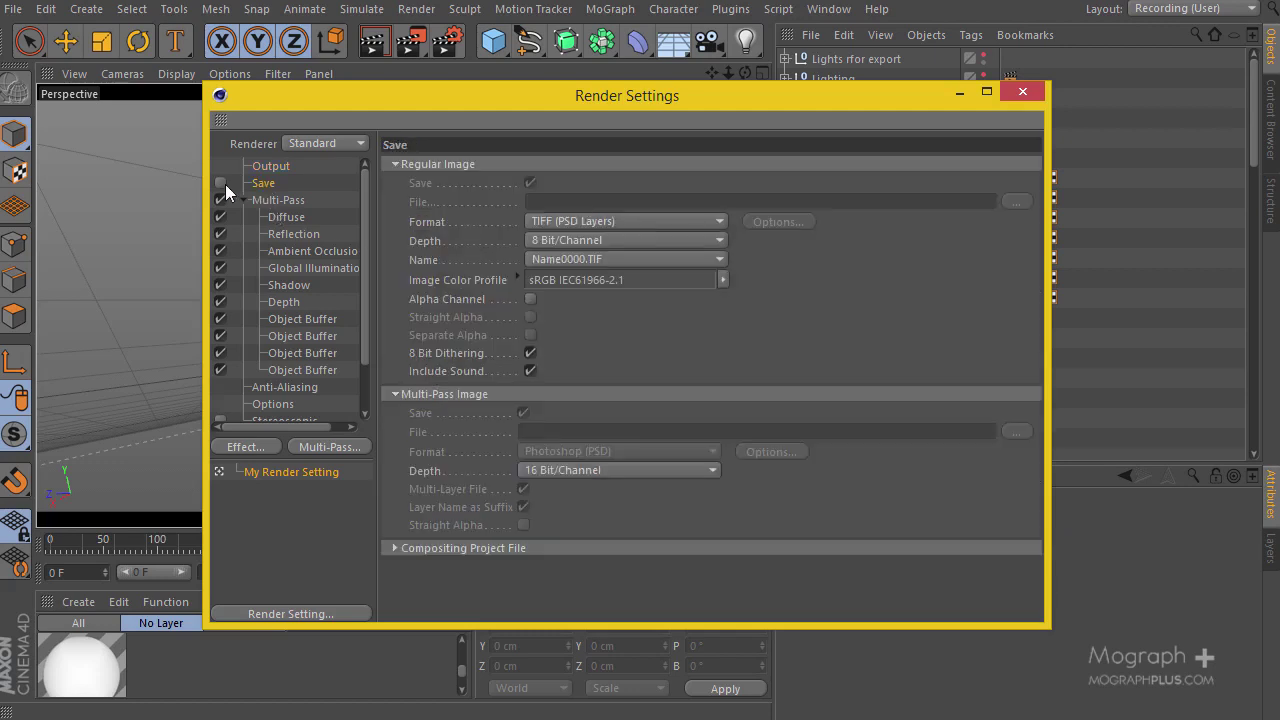
left_click(223, 184)
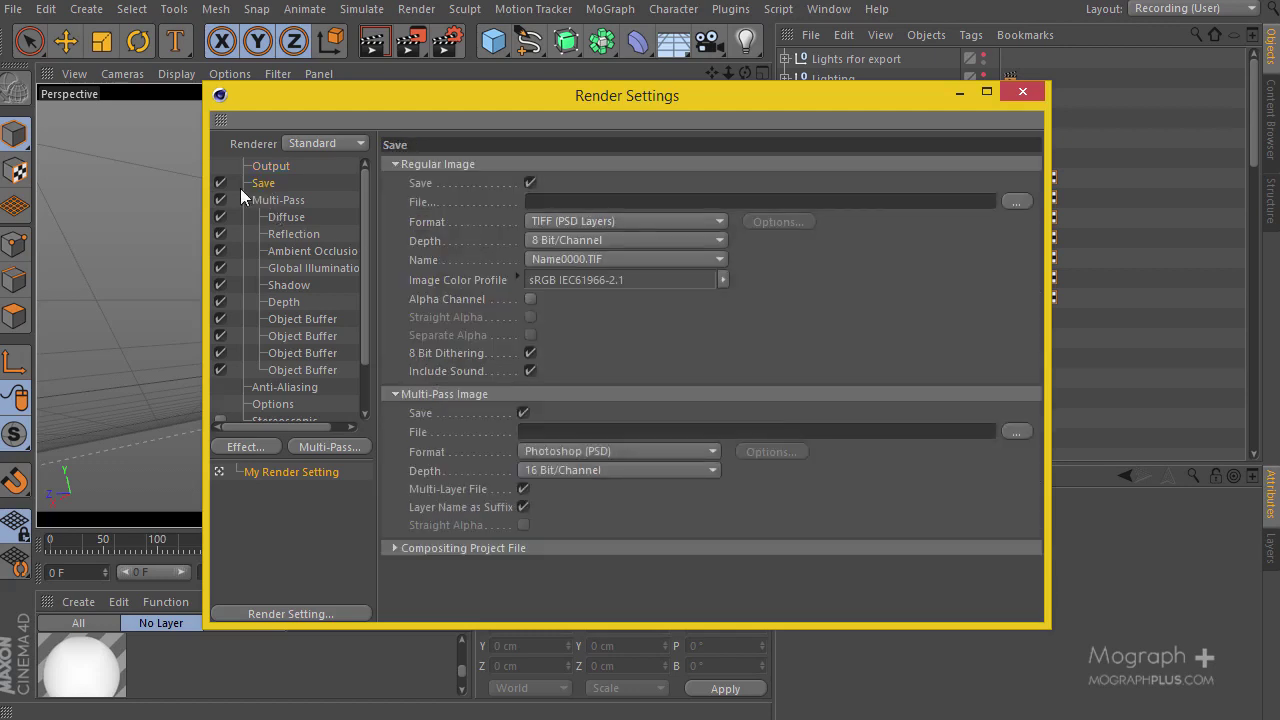
left_click(713, 221)
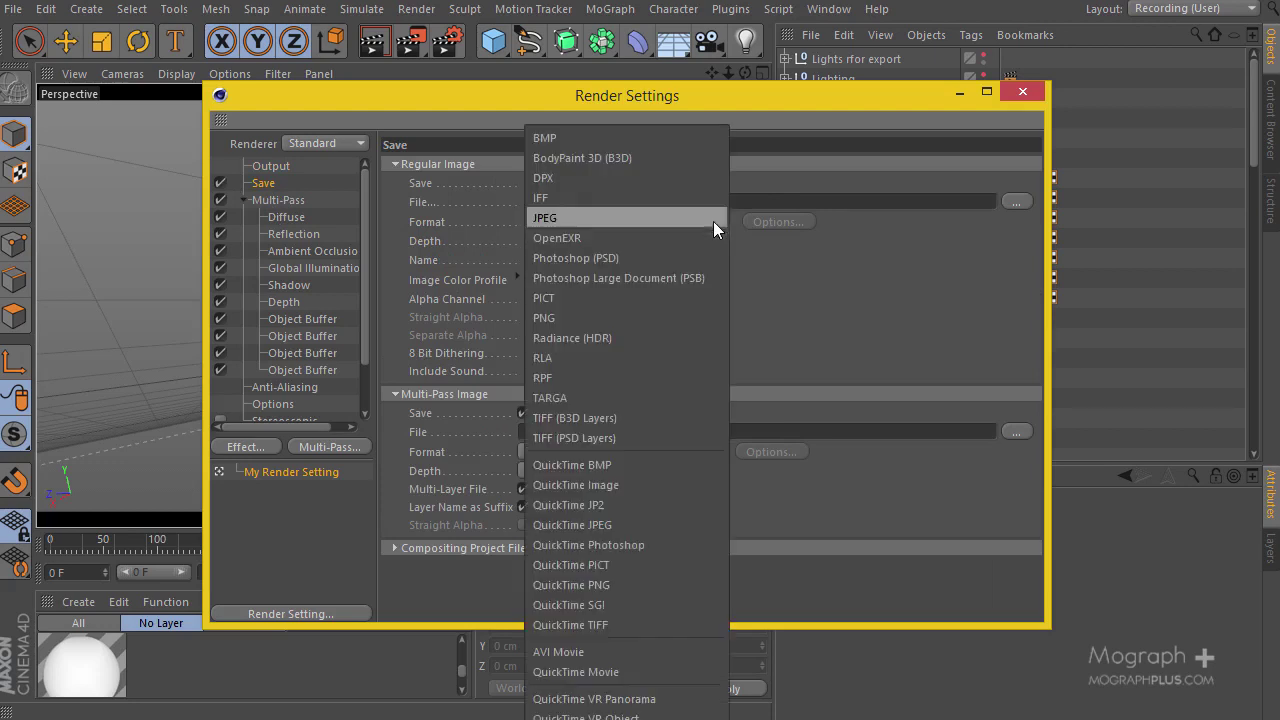
left_click(670, 255)
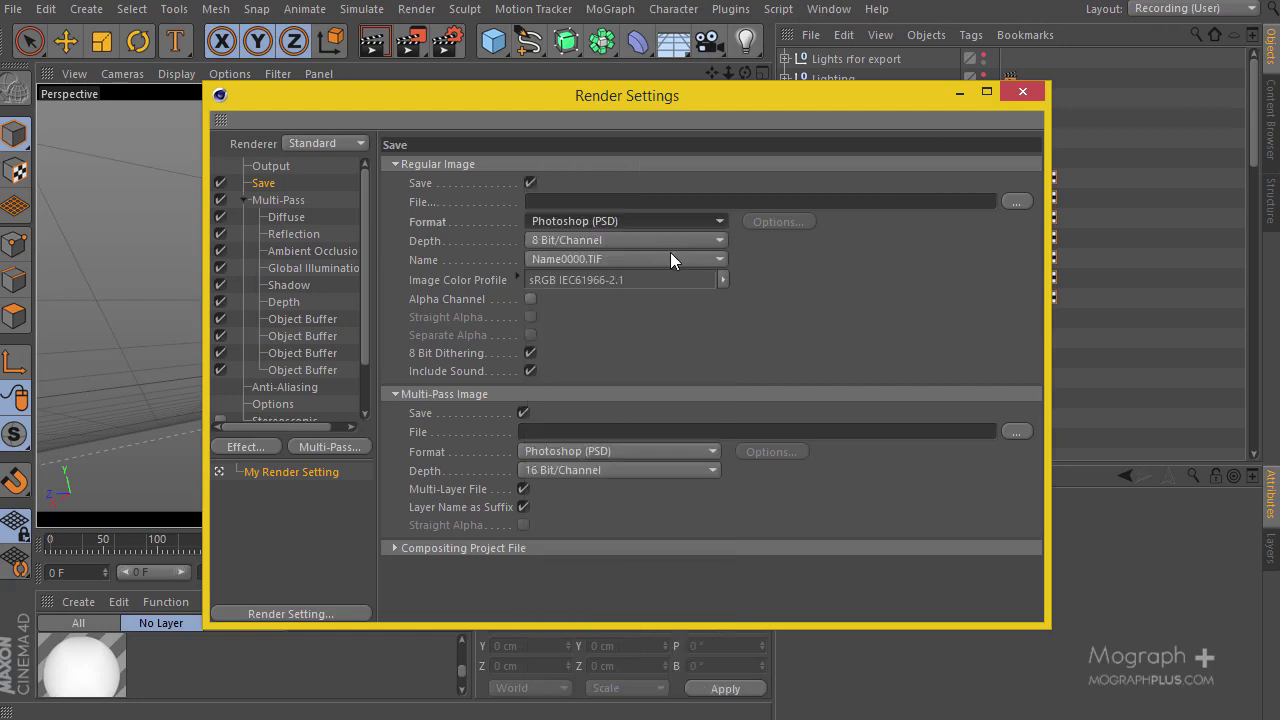
left_click(562, 241)
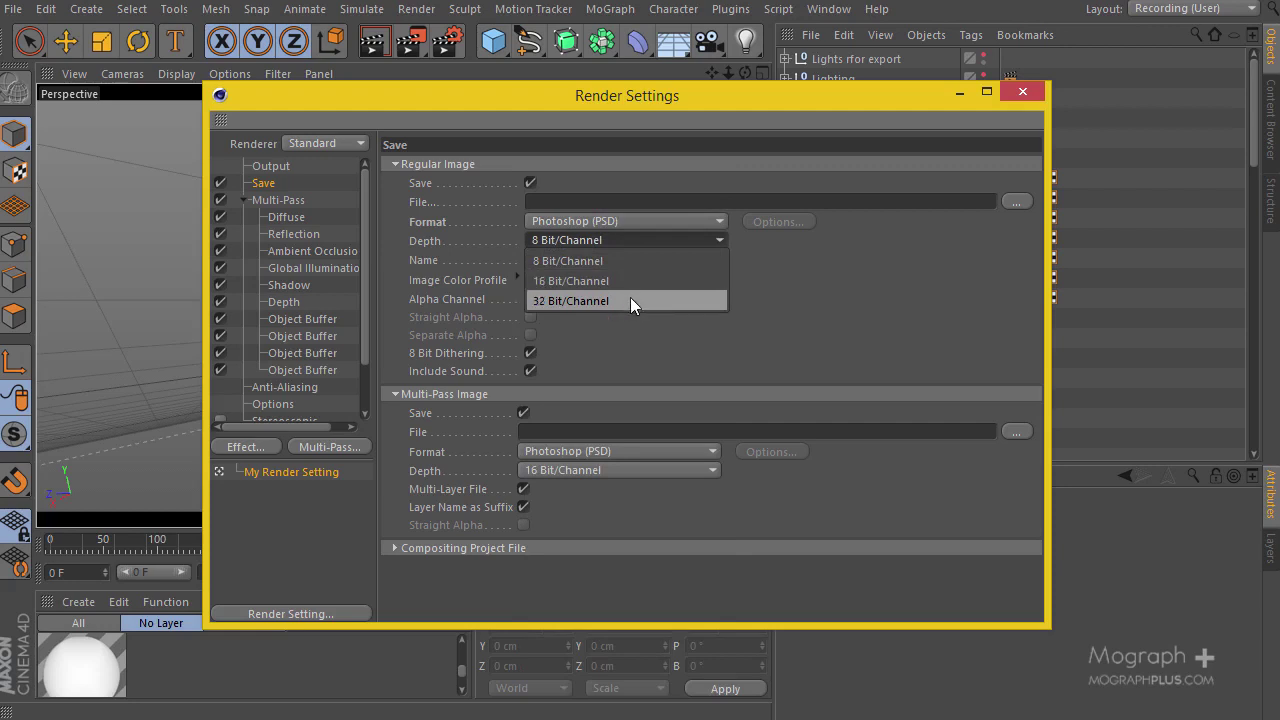
left_click(674, 281)
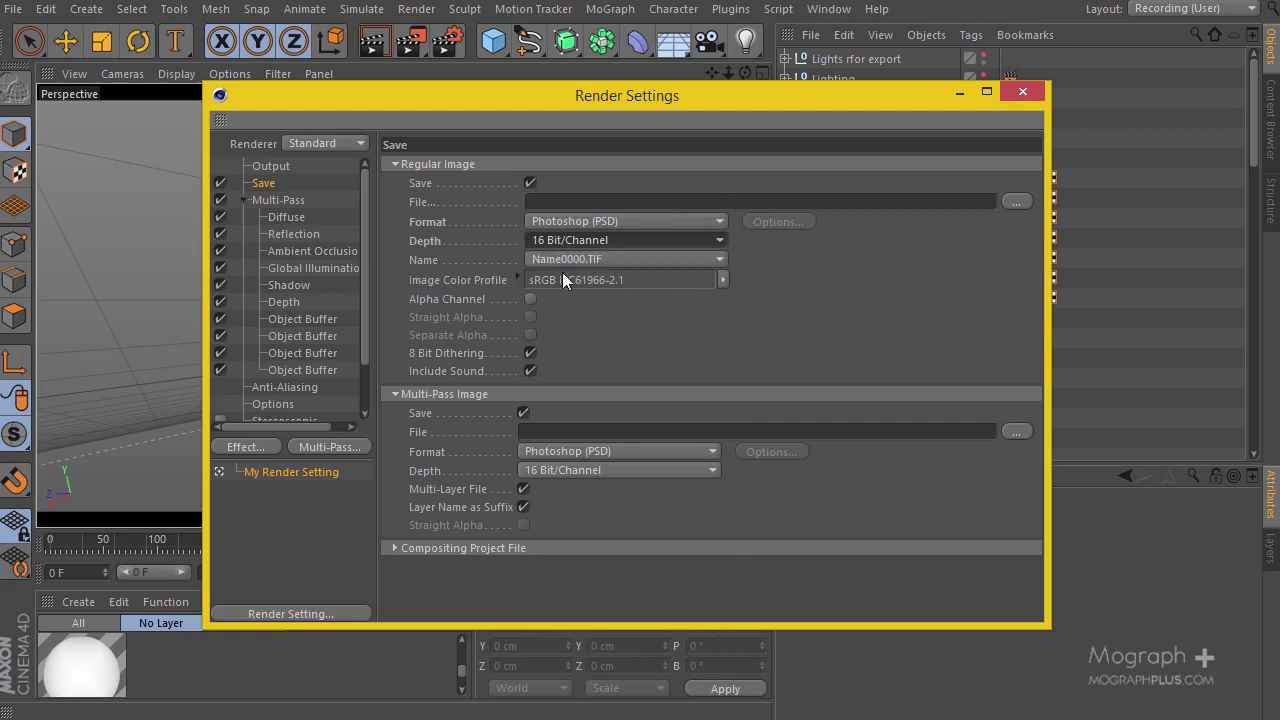
left_click(530, 298)
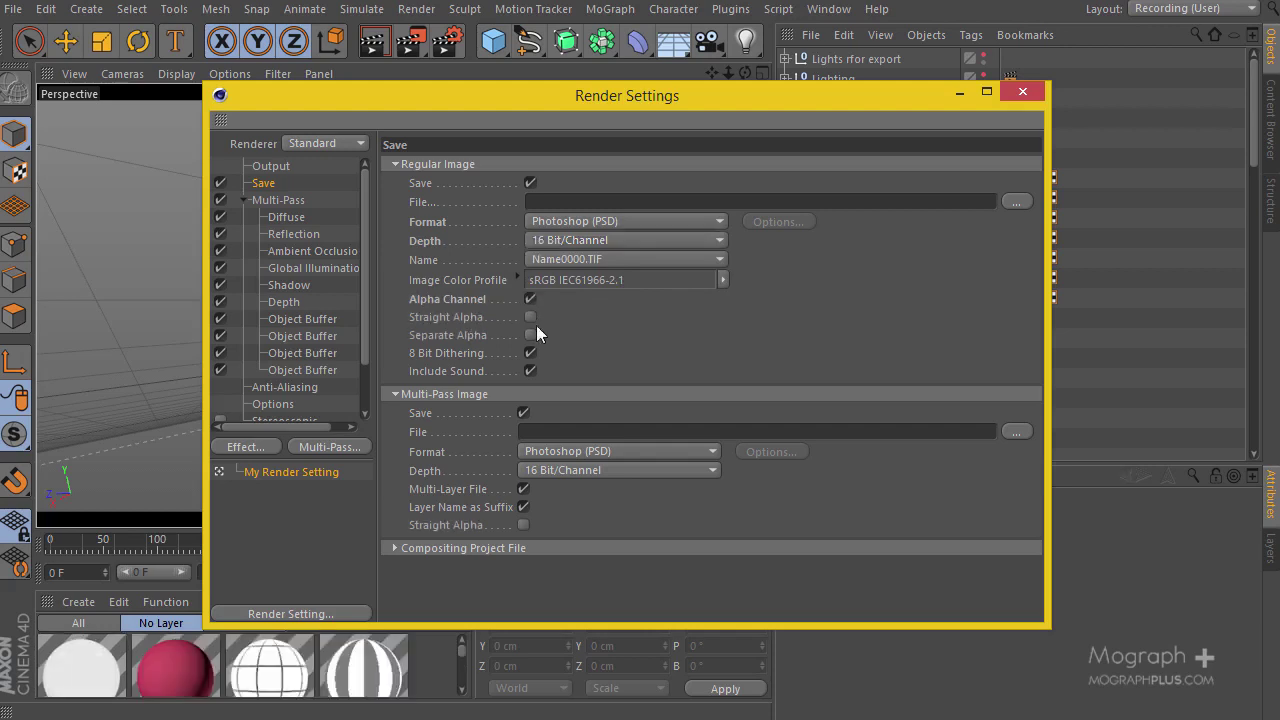
left_click(533, 315)
Turn off Multi-Layer File for the multi-pass image and enable saving a compositing project file with 3D data included
left_click(524, 489)
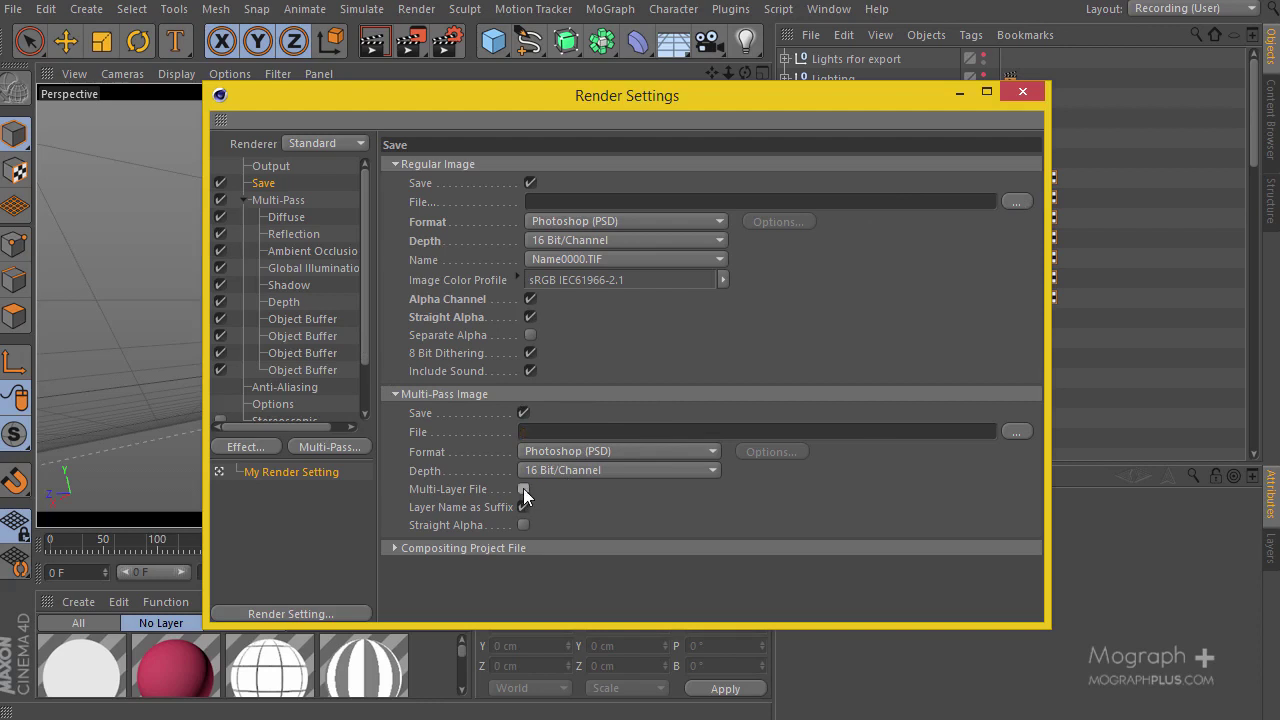
left_click(508, 548)
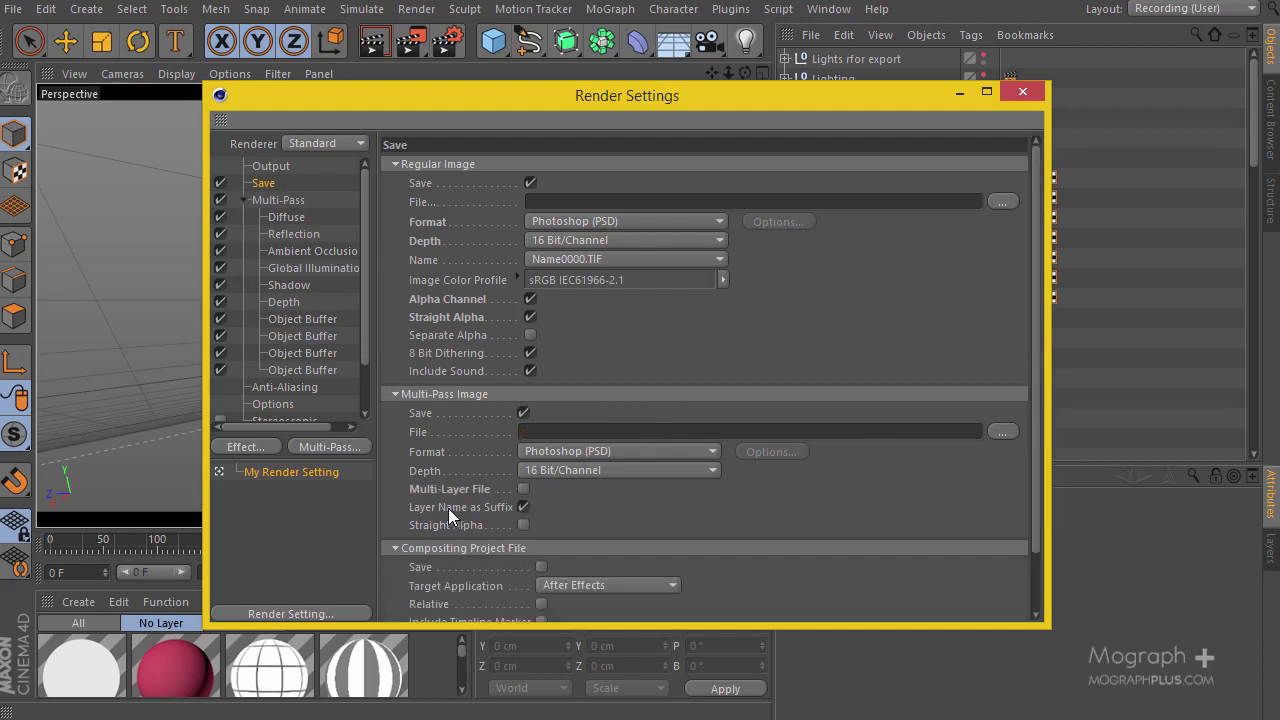
scroll(460, 450, "down", 2)
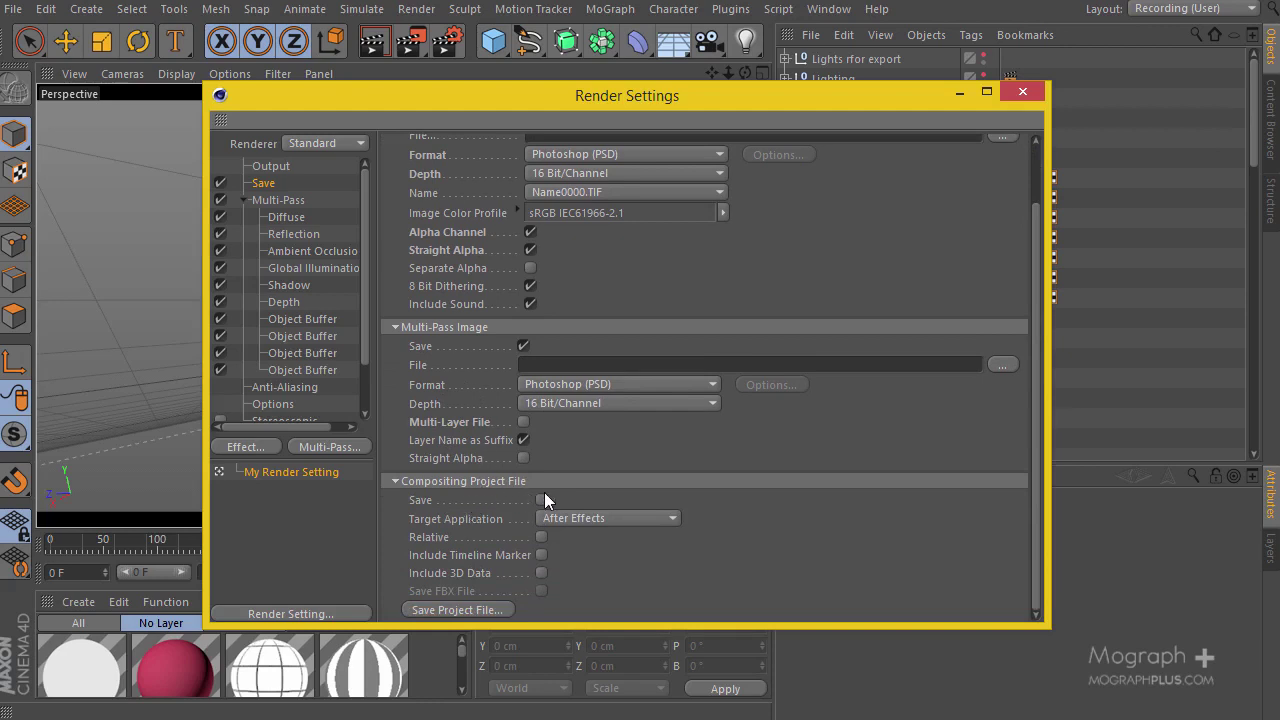
left_click(542, 500)
left_click(540, 574)
Set the anti-aliasing filter in the render settings to Gauss (Animation)
scroll(280, 298, "down", 2)
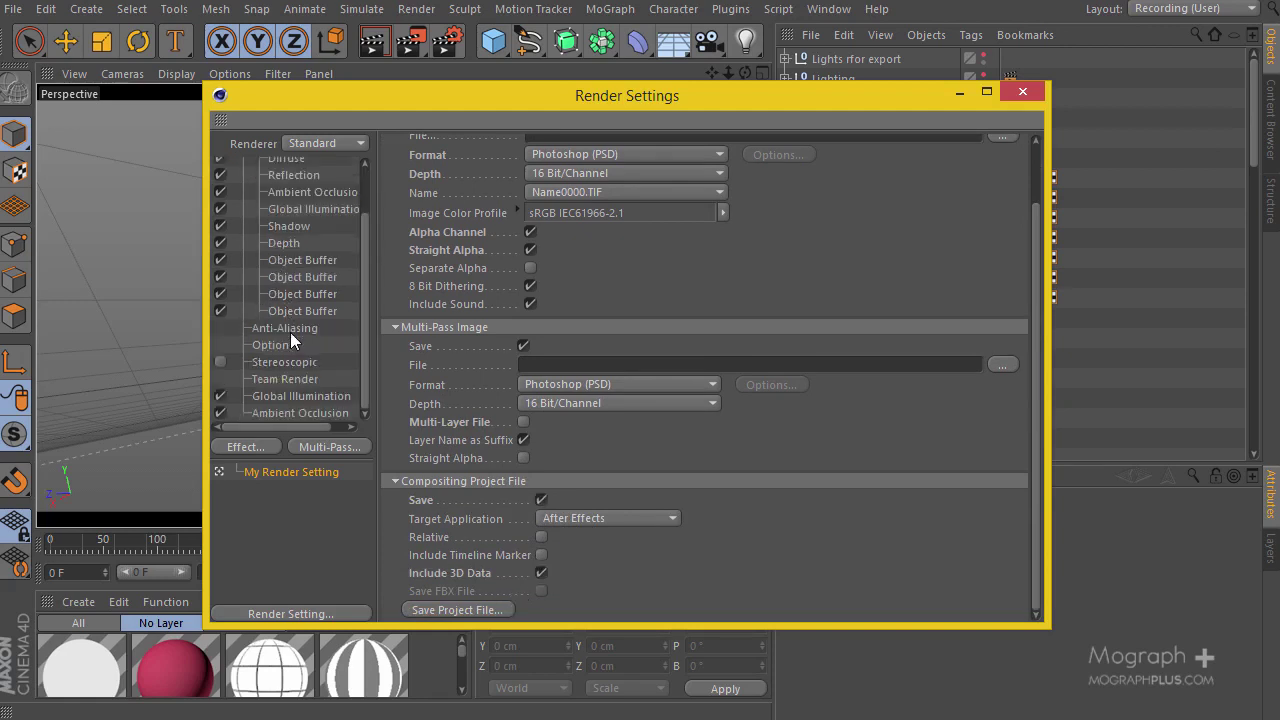
left_click(290, 329)
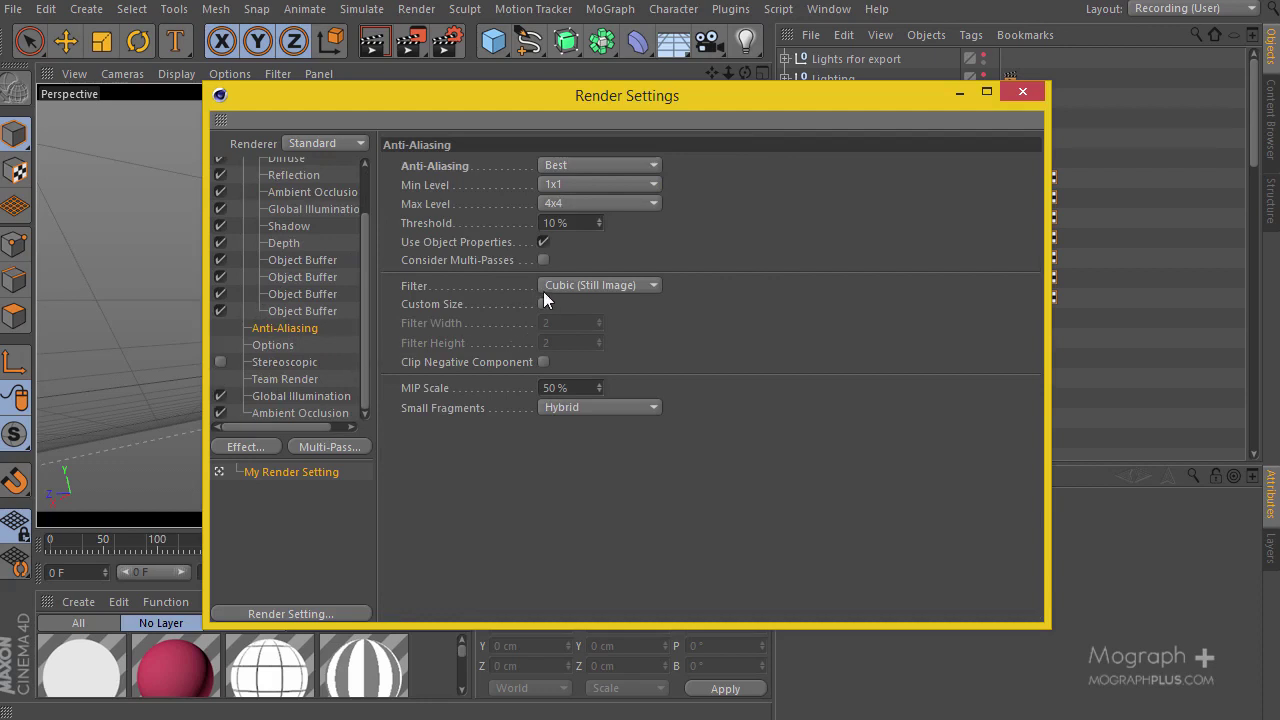
left_click(598, 286)
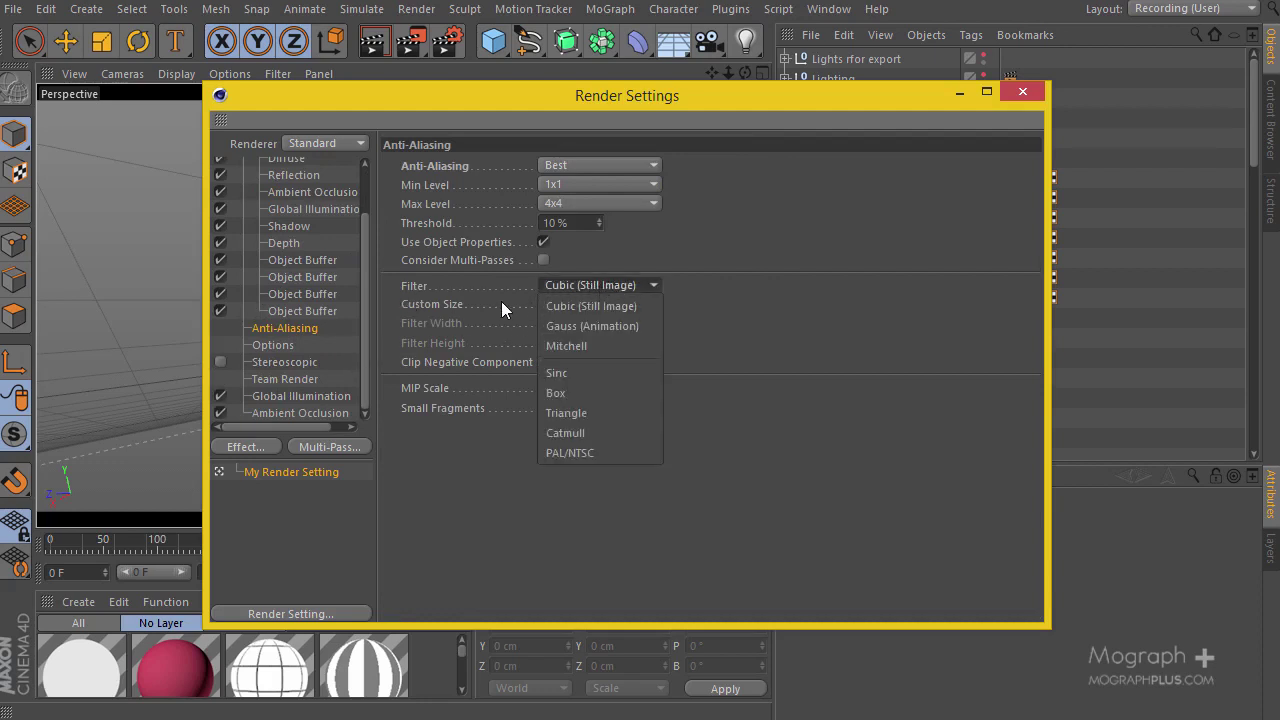
left_click(633, 325)
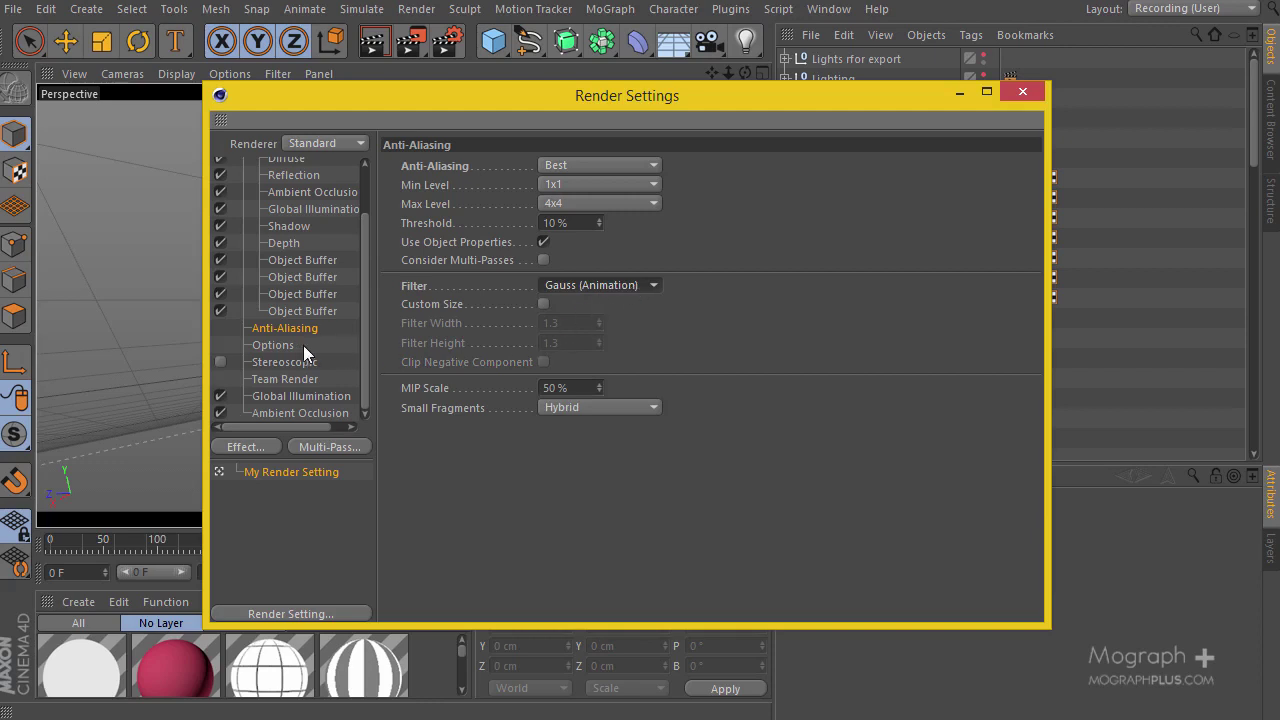
Review the Global Illumination sampling, Irradiance Cache, Ambient Occlusion and Output render settings
left_click(322, 395)
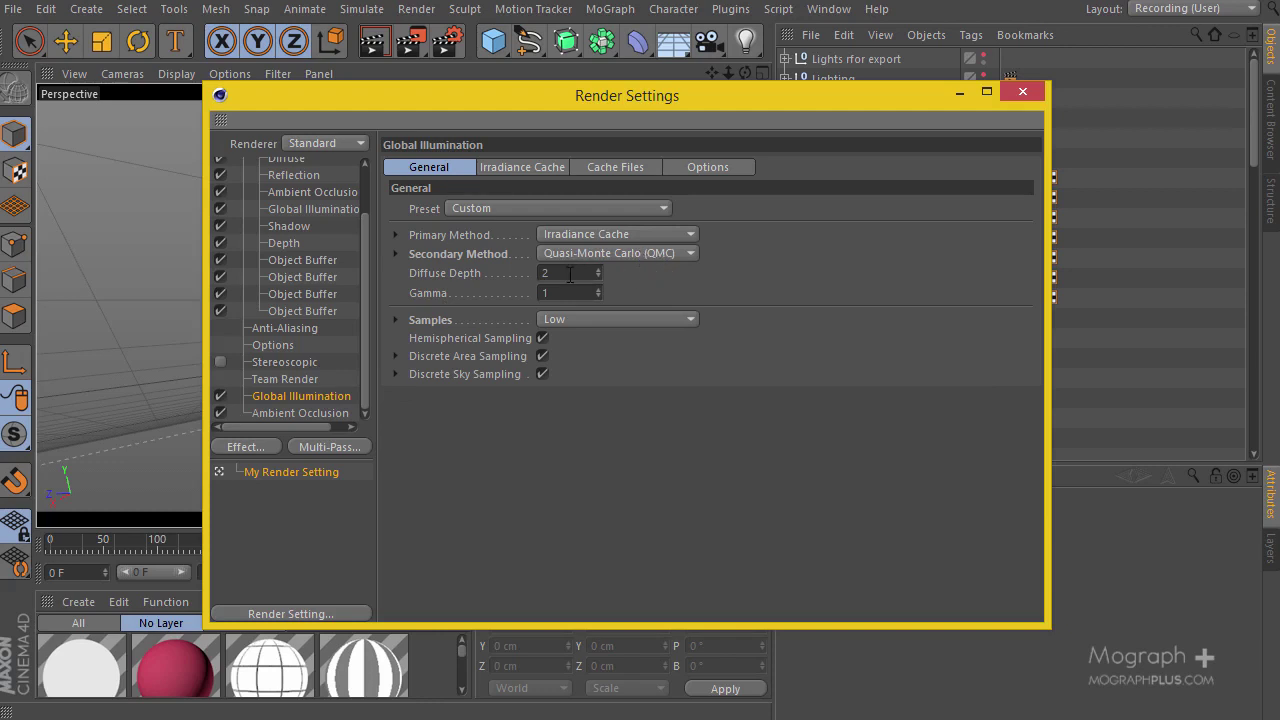
left_click(568, 318)
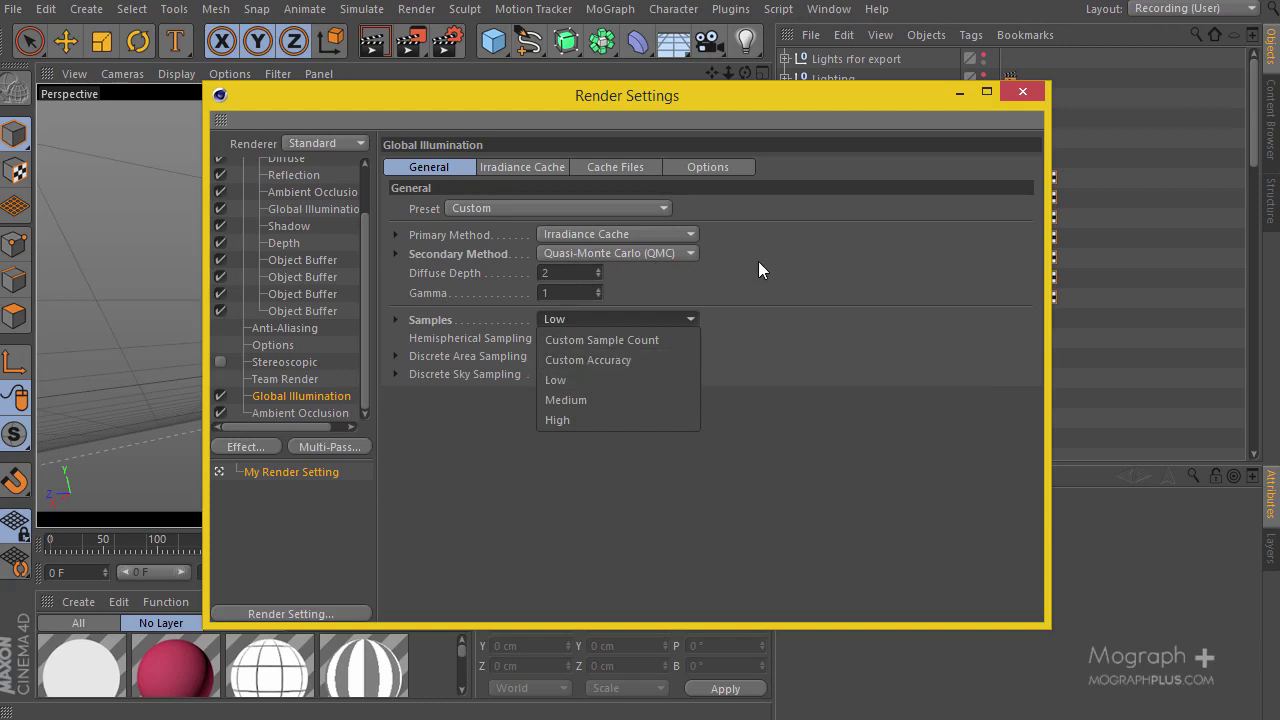
left_click(479, 100)
left_click(550, 167)
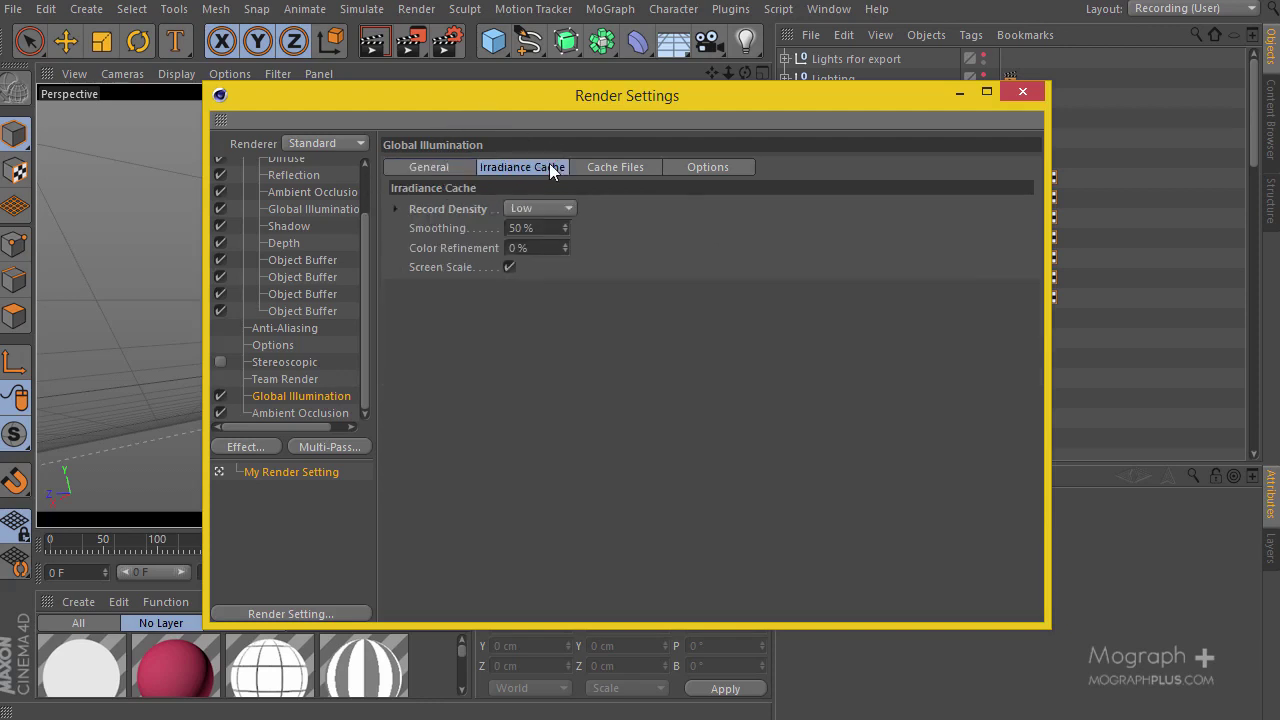
left_click_drag(520, 106, 557, 128)
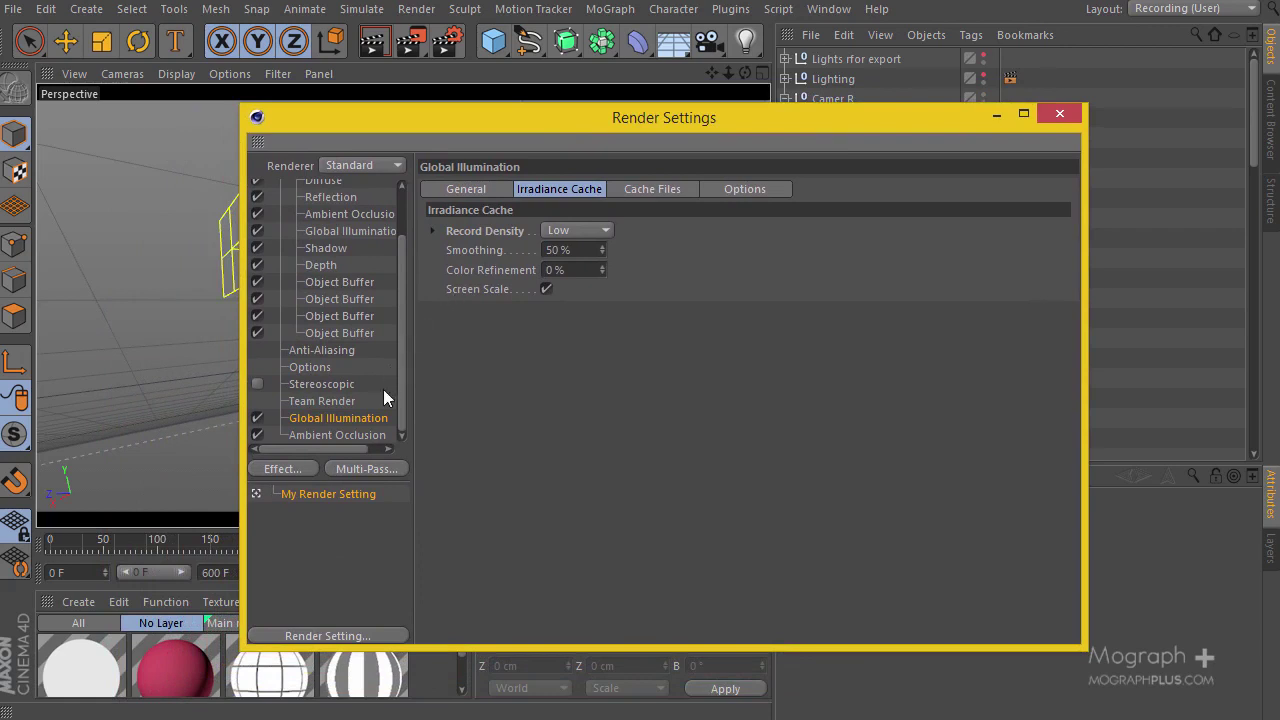
left_click(357, 434)
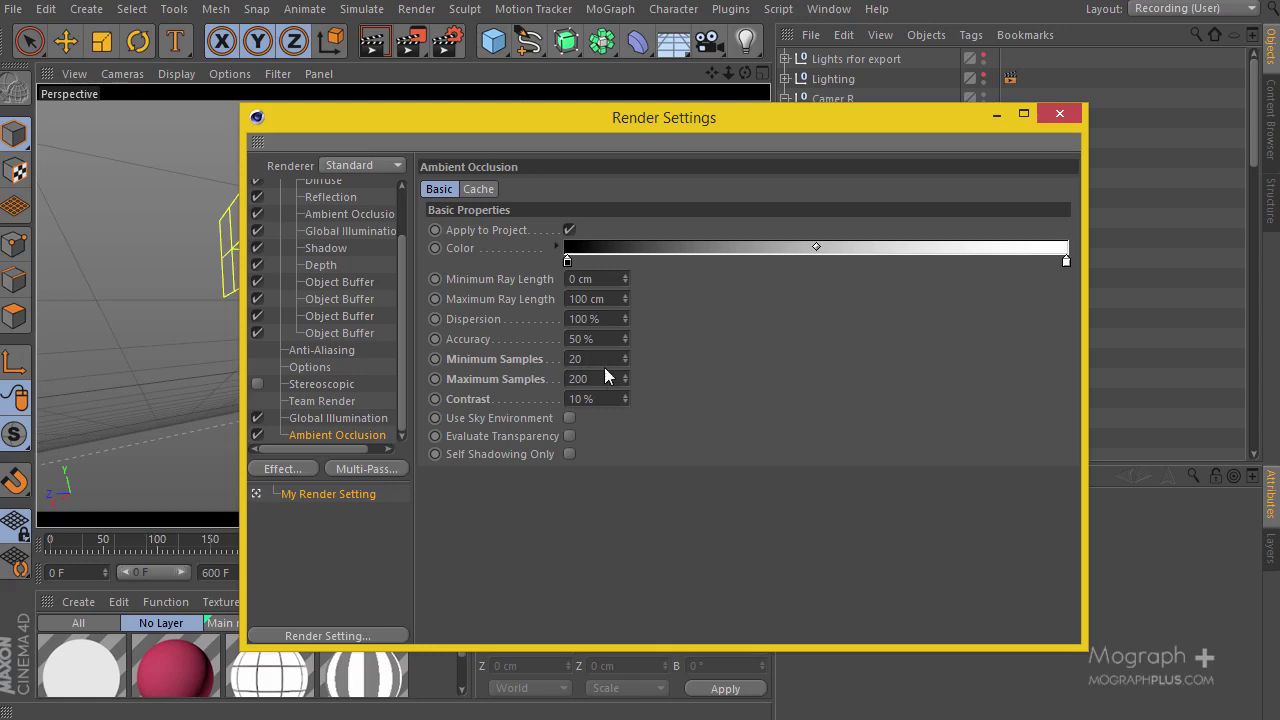
left_click(602, 340)
scroll(369, 324, "up", 2)
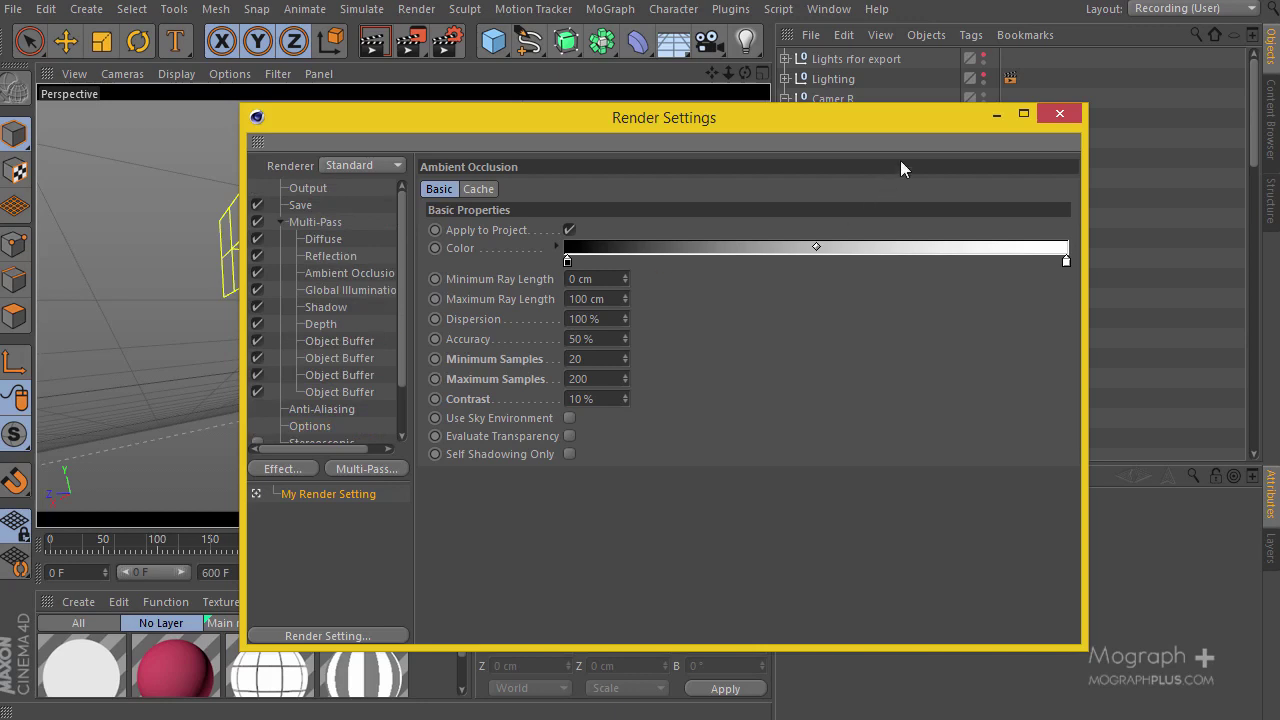
left_click(306, 188)
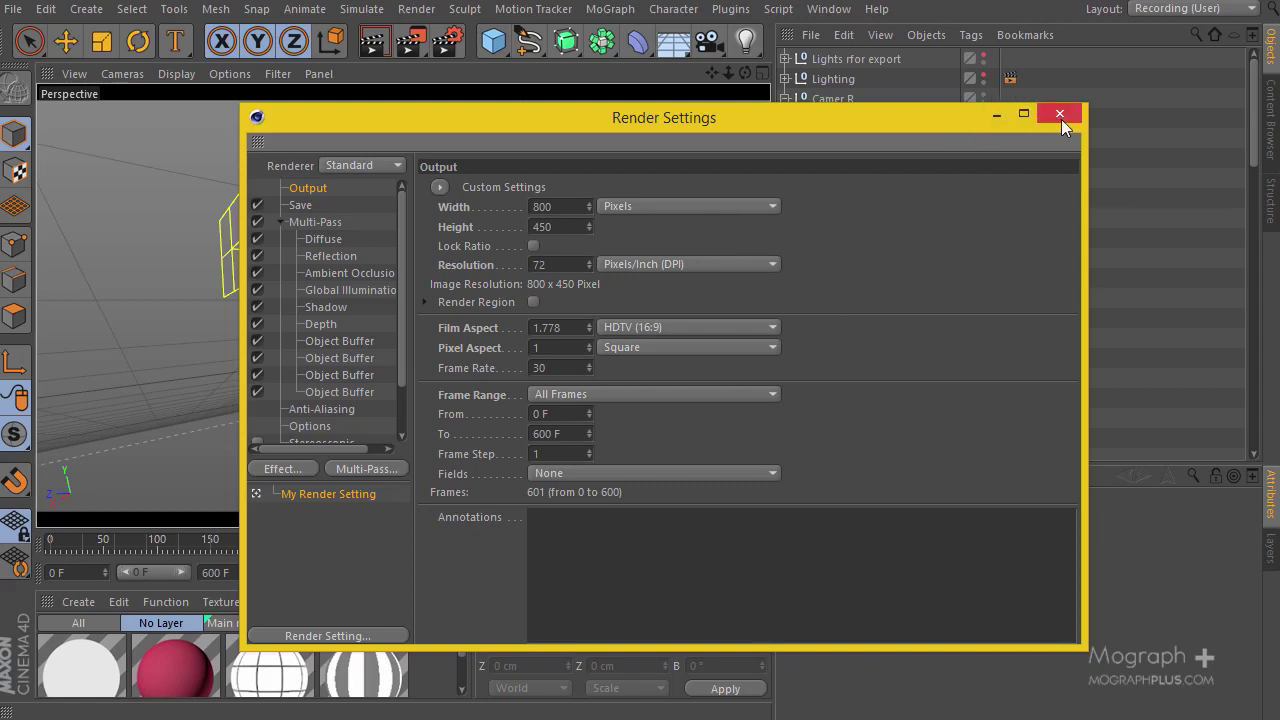
left_click_drag(842, 125, 816, 78)
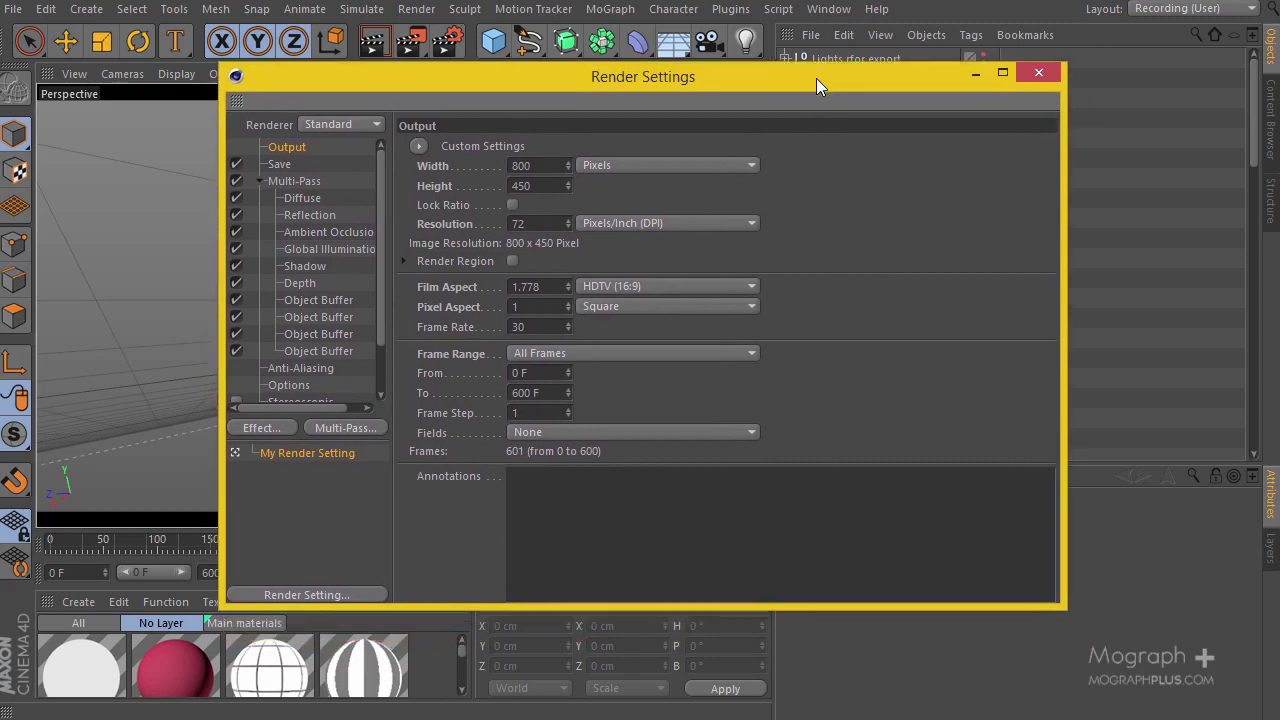